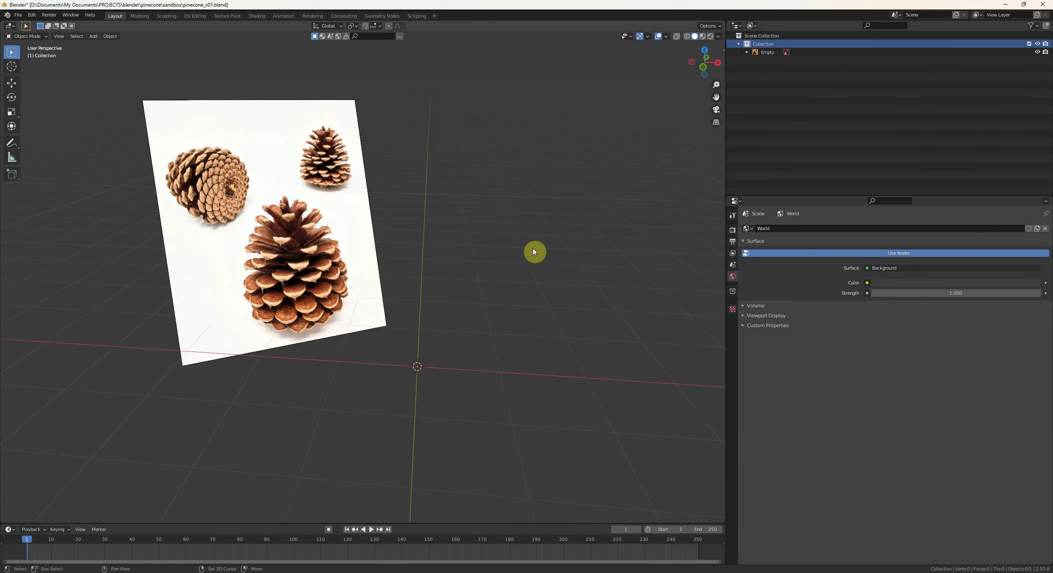
- Add a mesh plane at the origin and scale it down uniformly
key("shift+a")
mouse_move(521, 251)
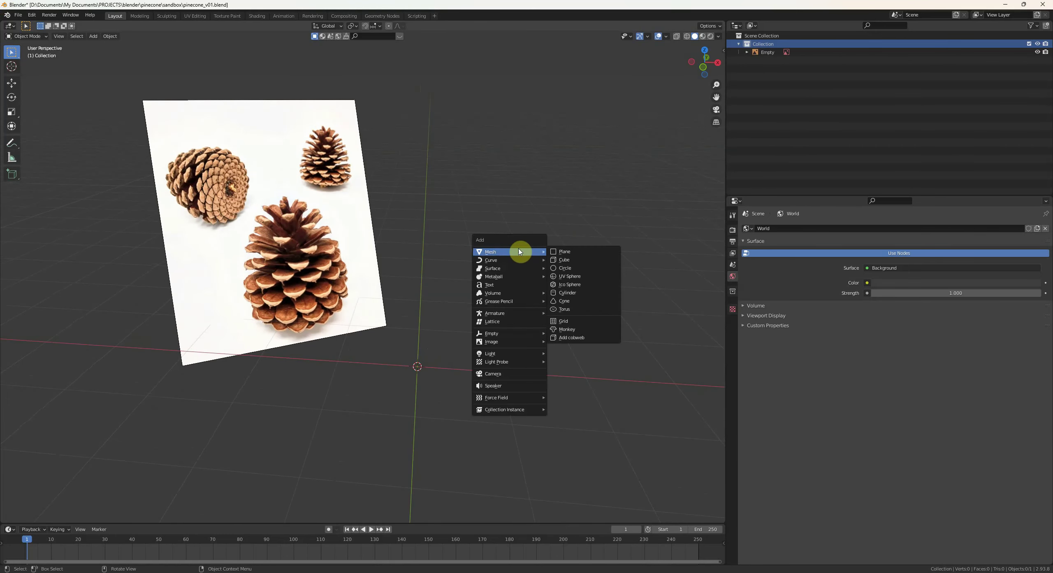
left_click(579, 256)
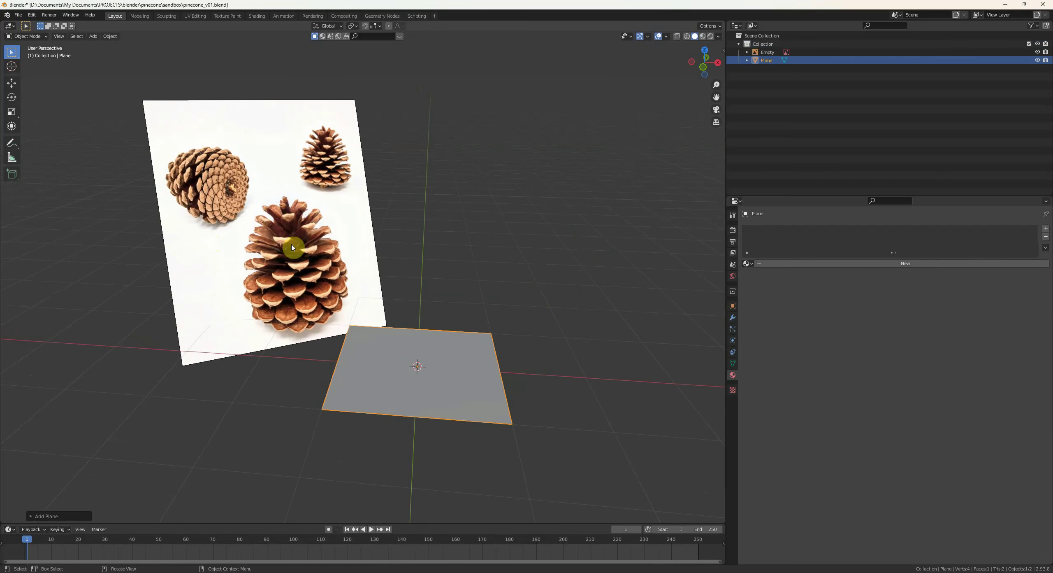
middle_click_drag(326, 256, 313, 263)
key("s")
left_click(490, 370)
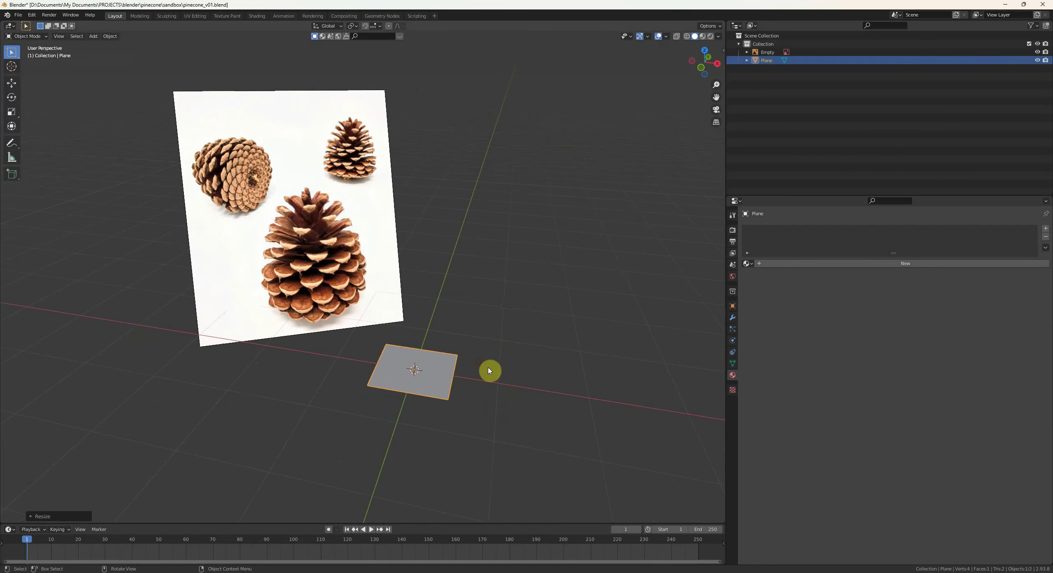
- Scale the plane along X to make it a narrow rectangle
left_click(11, 87)
key("s")
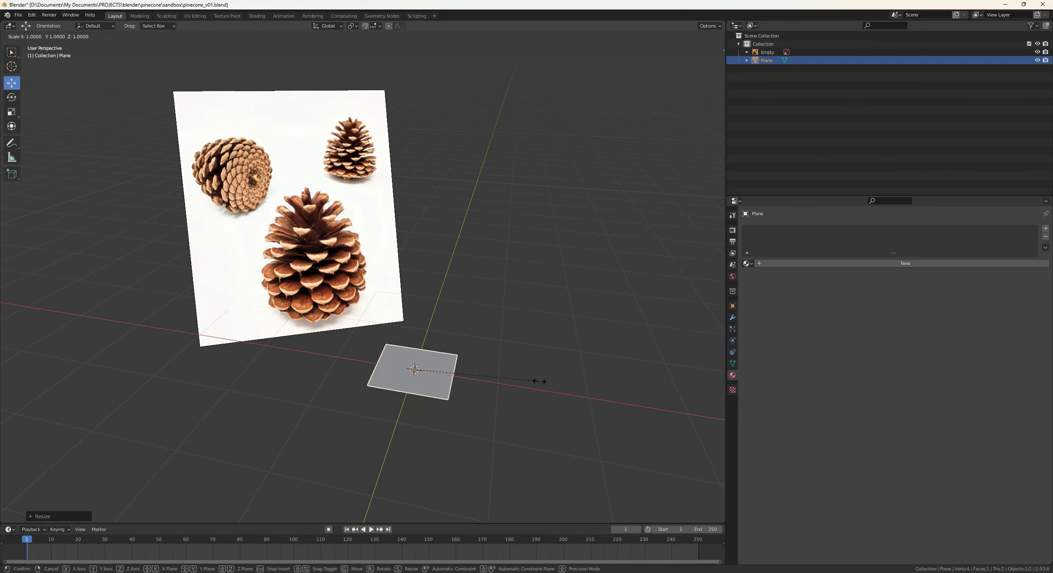
key("x")
left_click(456, 376)
- Cut a centred loop lengthwise through the plane in Edit Mode, dividing it into two equal halves
scroll(492, 392, "up", 2)
middle_click_drag(491, 392, 484, 362, "shift")
key("Tab")
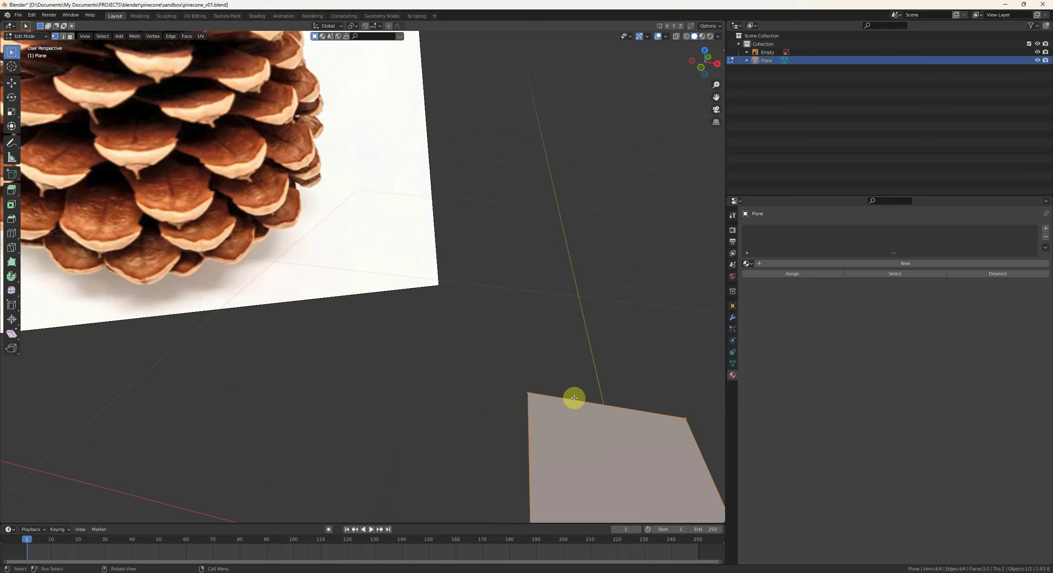
key("ctrl+r")
left_click(574, 398)
right_click(574, 398)
scroll(570, 397, "down", 2)
- Raise the plane's two long outer edges to fold it into a shallow V, and return to Object Mode
key("KP_Decimal")
mouse_move(431, 305)
middle_mouse_down()
mouse_move(452, 325)
mouse_move(430, 310)
middle_mouse_up()
key("2")
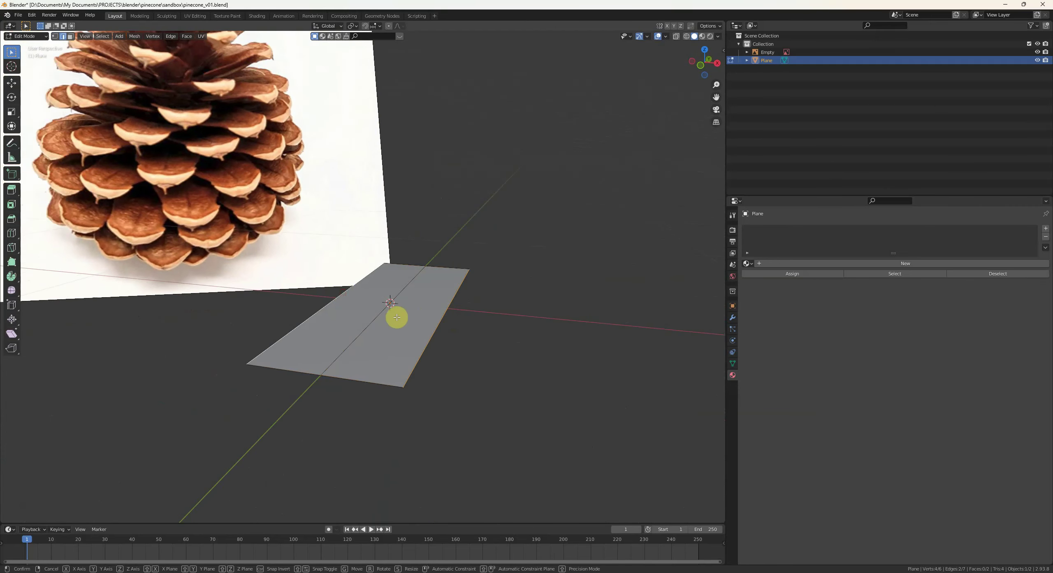
key("g")
left_click(399, 300)
middle_click_drag(400, 299, 408, 298)
key("Tab")
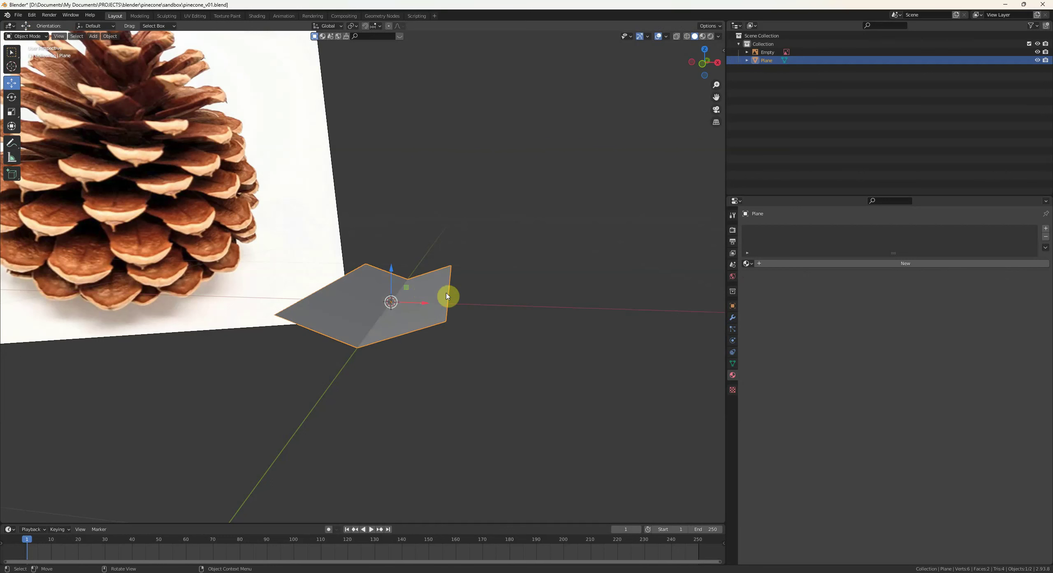
- Add a Solidify modifier to the folded plane and set its thickness to 0.1 m
left_click(732, 317)
left_click(780, 228)
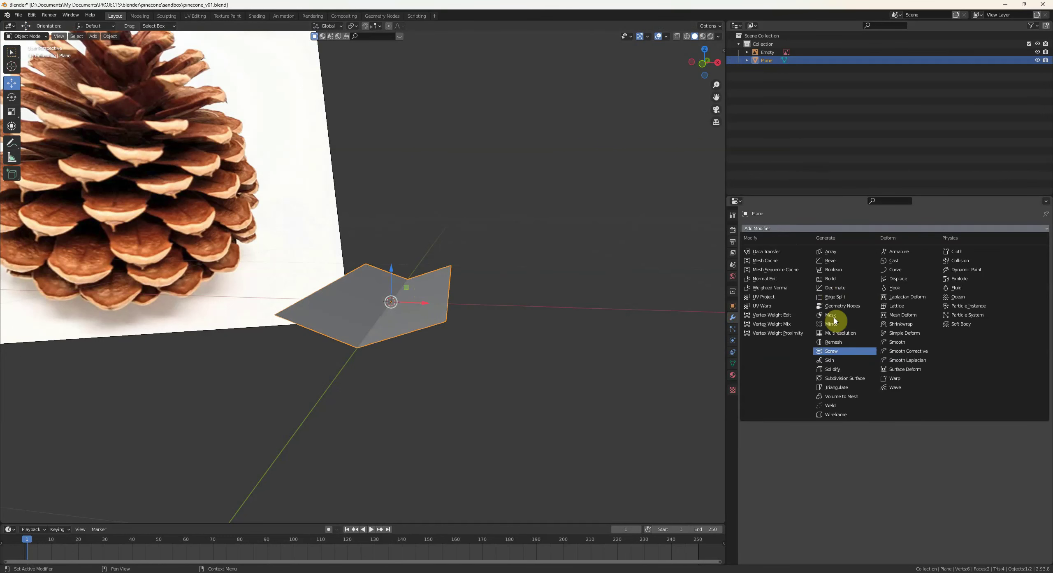
left_click(832, 369)
middle_click_drag(441, 288, 430, 283)
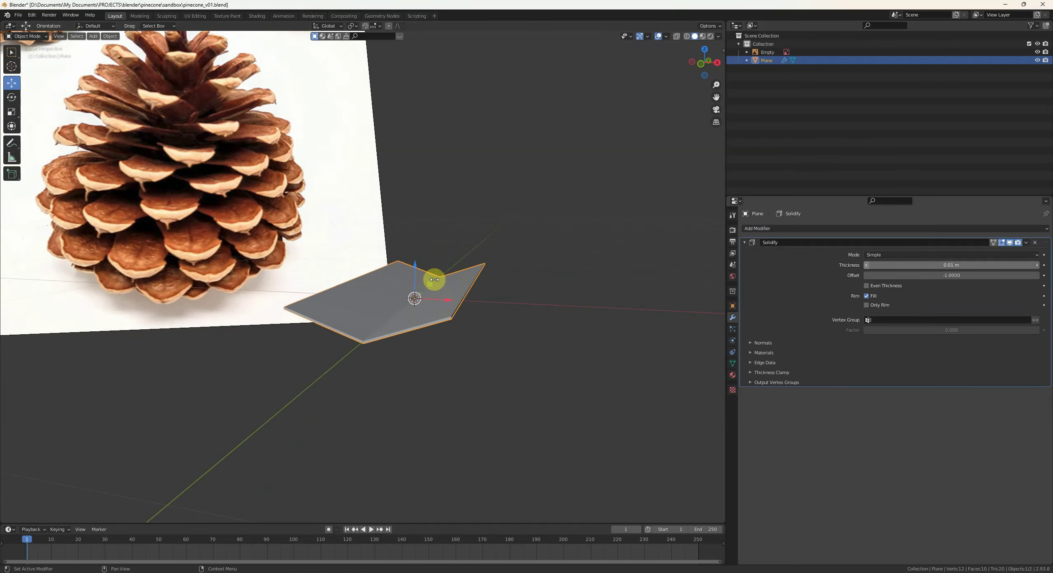
left_click_drag(951, 265, 978, 265)
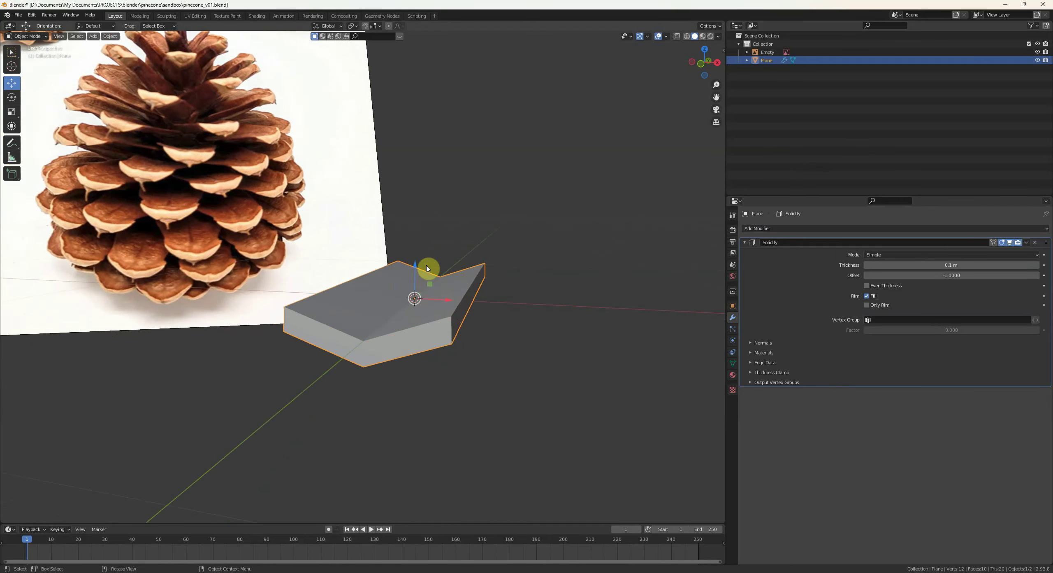
- Select the three vertices at the scale's back end and scale them inward so the piece tapers toward the back
middle_click_drag(427, 269, 453, 252)
key("Tab")
key("2")
left_click(453, 251)
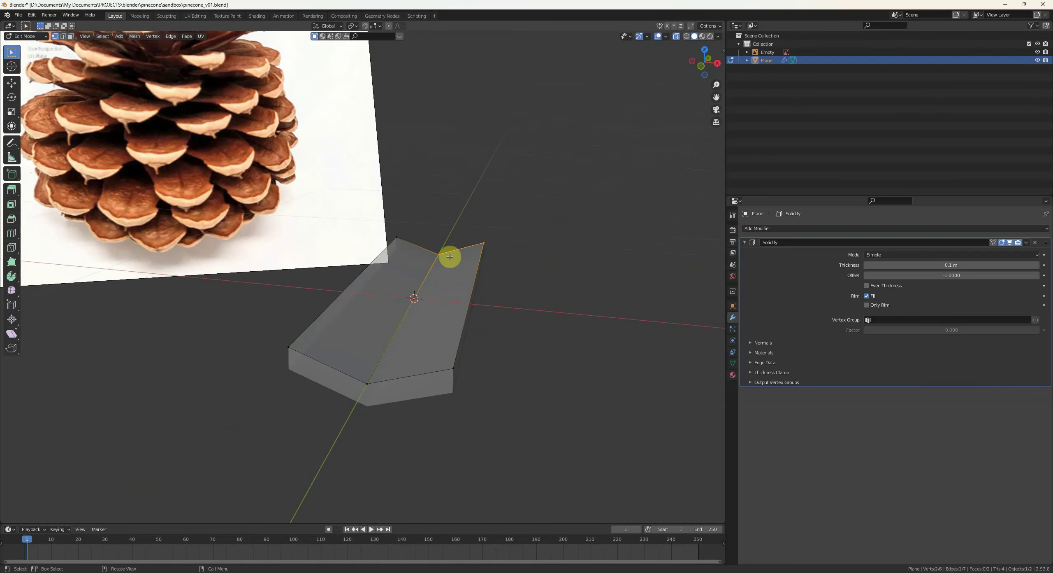
left_click(11, 83)
left_click(484, 243, "shift")
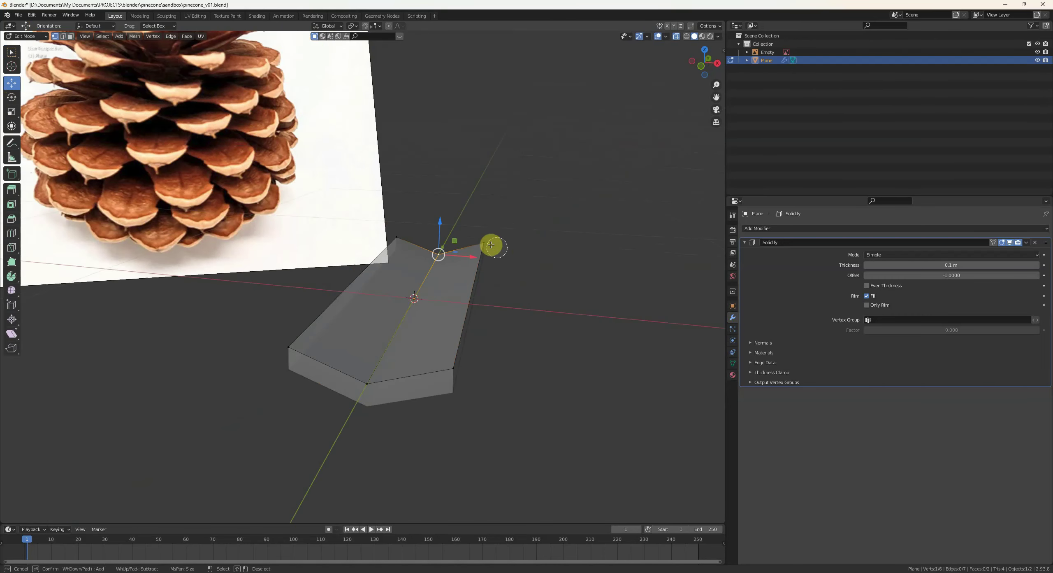
left_click(395, 237, "shift")
middle_click_drag(376, 228, 497, 284)
key("s")
left_click(498, 272)
key("alt+z")
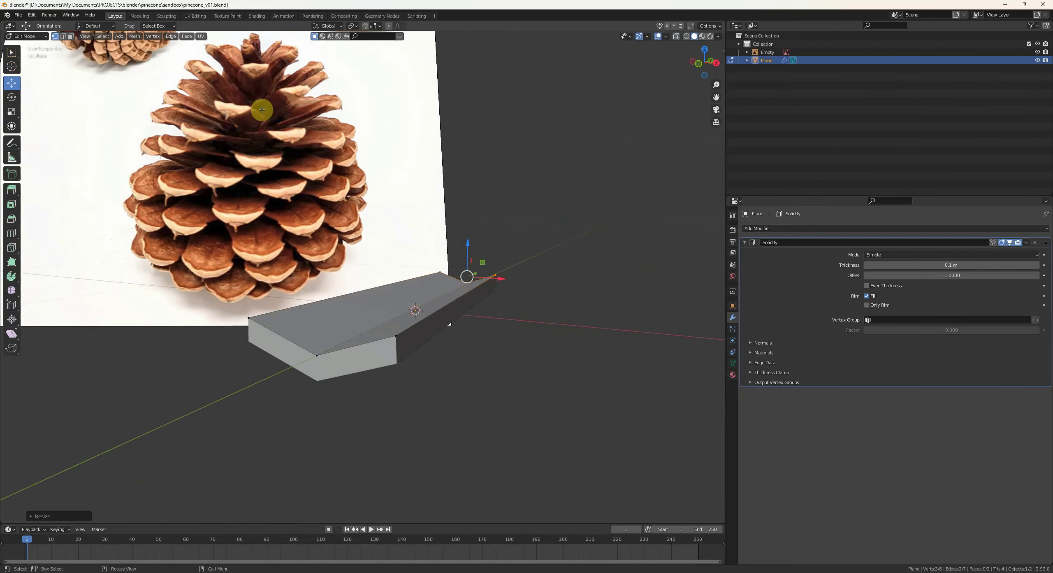
- Add a lengthwise loop cut through each half and lower both loops along Z to round the scale's cross-section
middle_click_drag(262, 110, 269, 272)
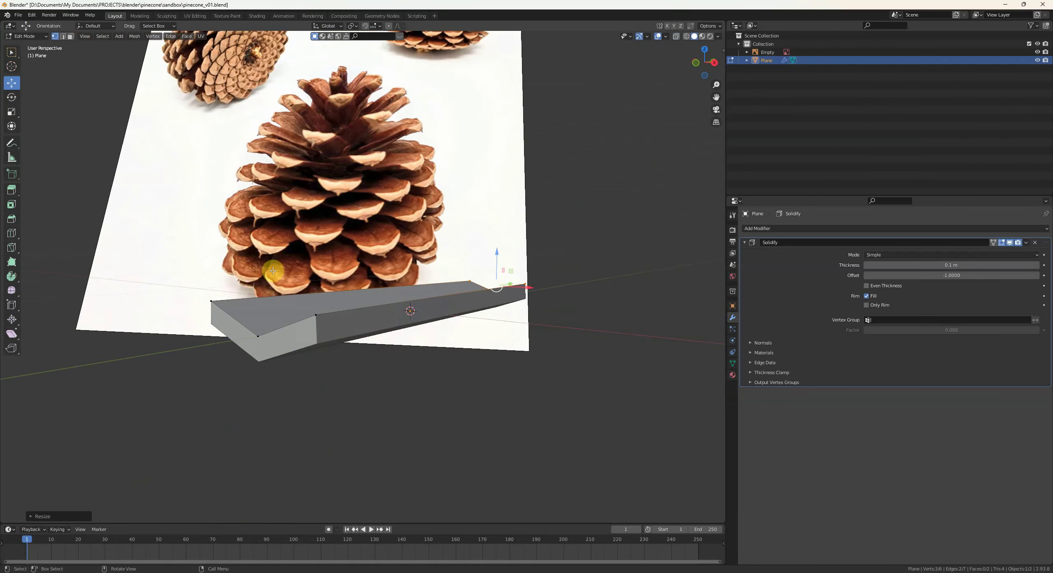
middle_click_drag(336, 116, 348, 276)
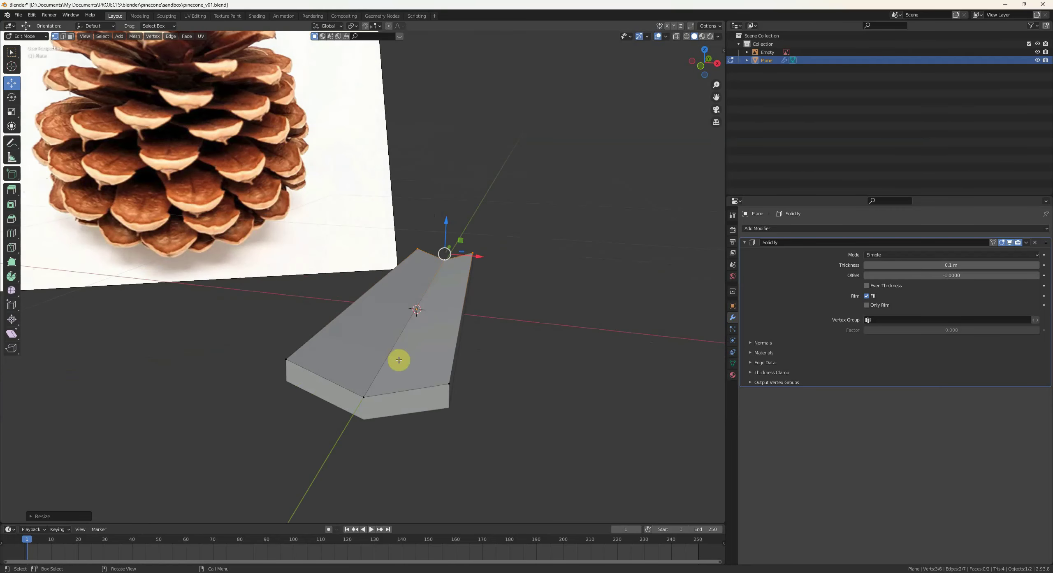
key("ctrl+r")
left_click(407, 397)
right_click(407, 397)
middle_click_drag(356, 384, 402, 365)
left_click(420, 353, "alt+shift")
key("g")
key("z")
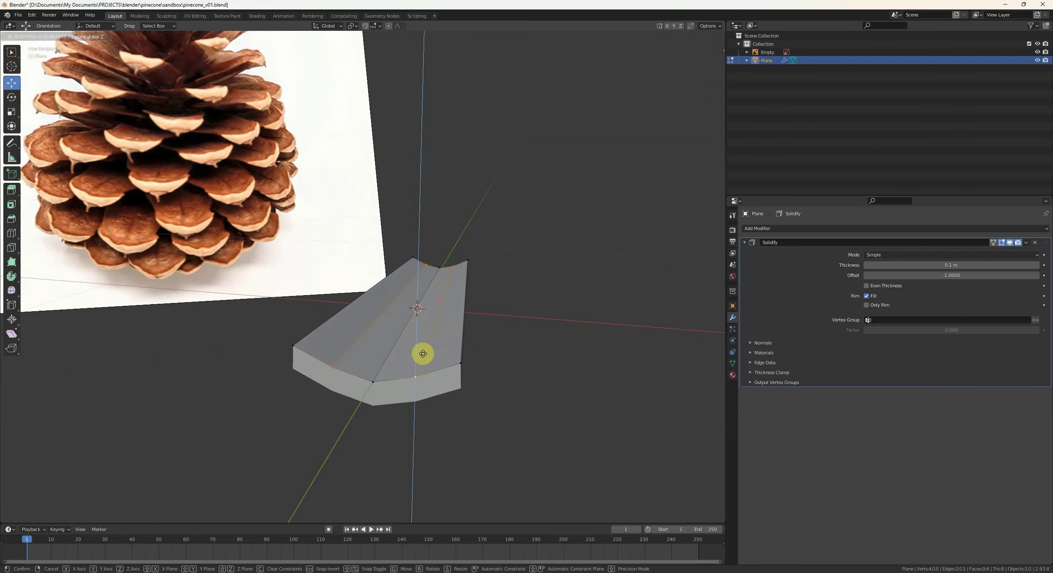
left_click(423, 358)
key("Tab")
middle_click_drag(370, 251, 283, 223)
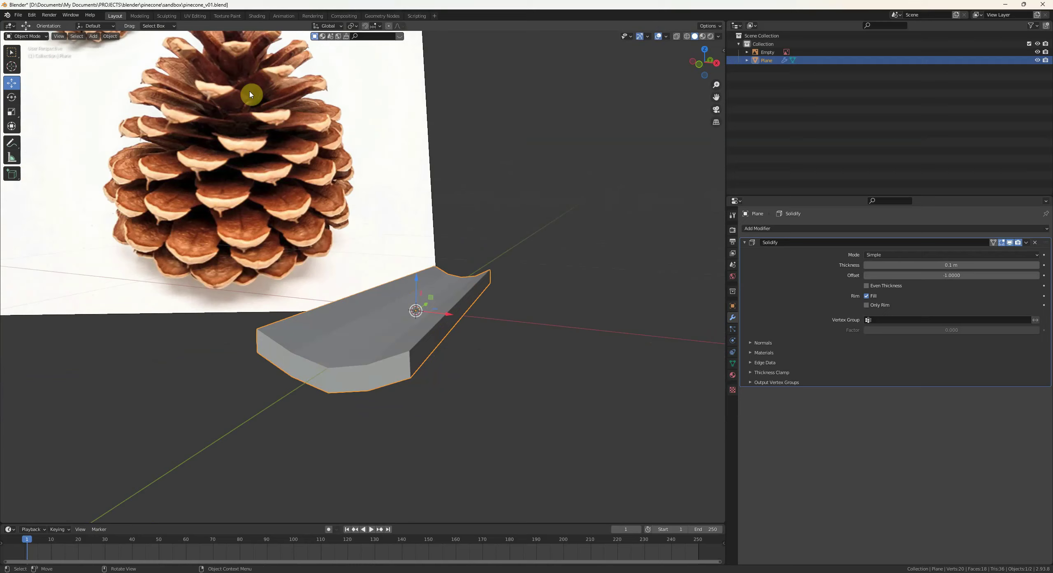
- Move the two outer front corner vertices backward along Y to start rounding the scale's front edge
middle_click_drag(336, 181, 336, 158)
key("Tab")
middle_click_drag(368, 308, 346, 383)
scroll(316, 417, "down", 3)
key("g")
key("y")
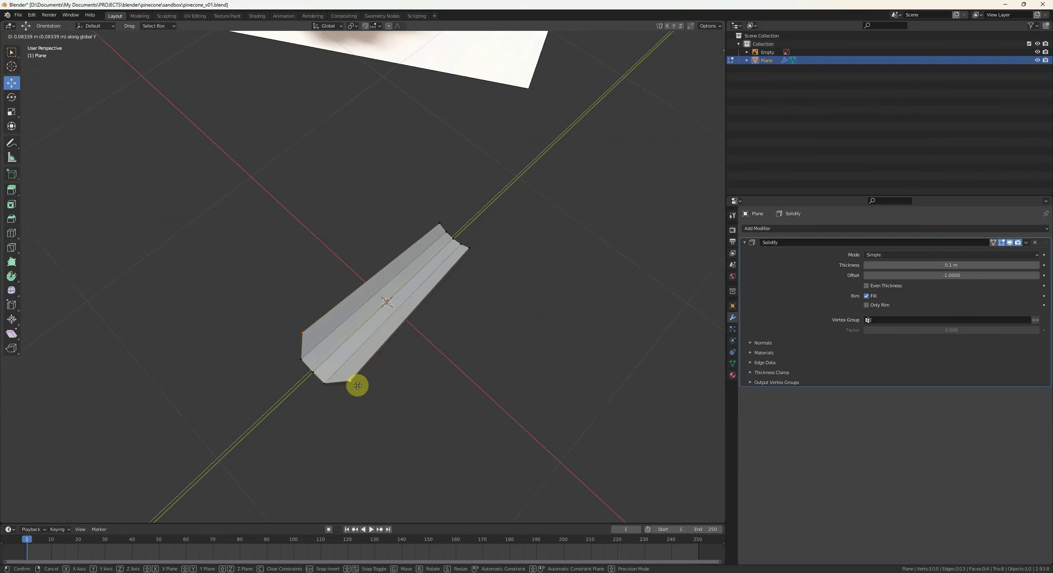
left_click(361, 382)
- Add the two intermediate front vertices to the selection and move all four back about 0.03 m along Y
left_click(325, 383, "shift")
left_click(301, 358, "shift")
key("g")
key("y")
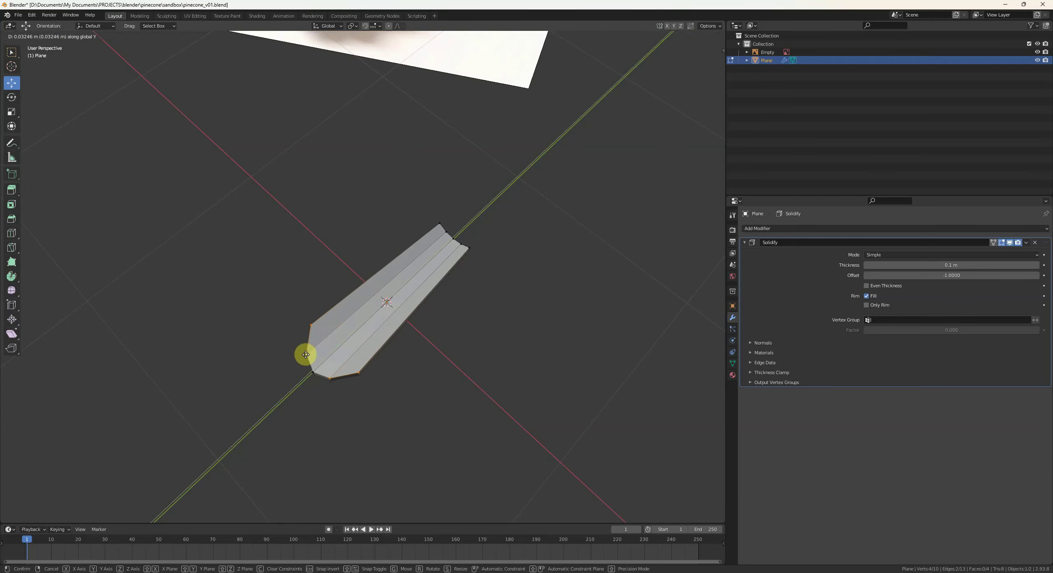
left_click(305, 354)
left_click(325, 401)
middle_click_drag(329, 411, 316, 295)
scroll(357, 363, "up", 4)
scroll(291, 301, "down", 3)
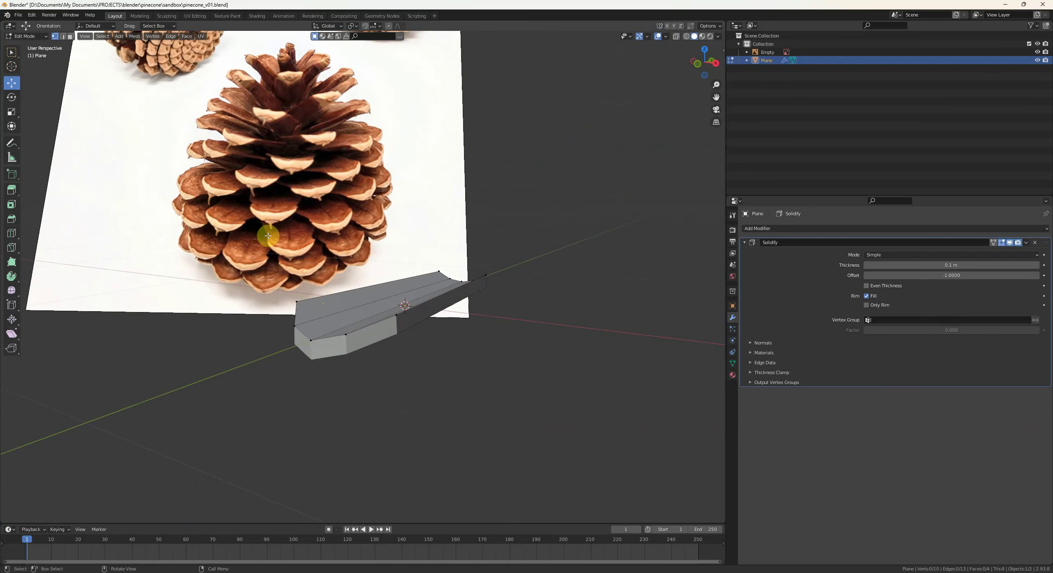
middle_click_drag(268, 235, 361, 206)
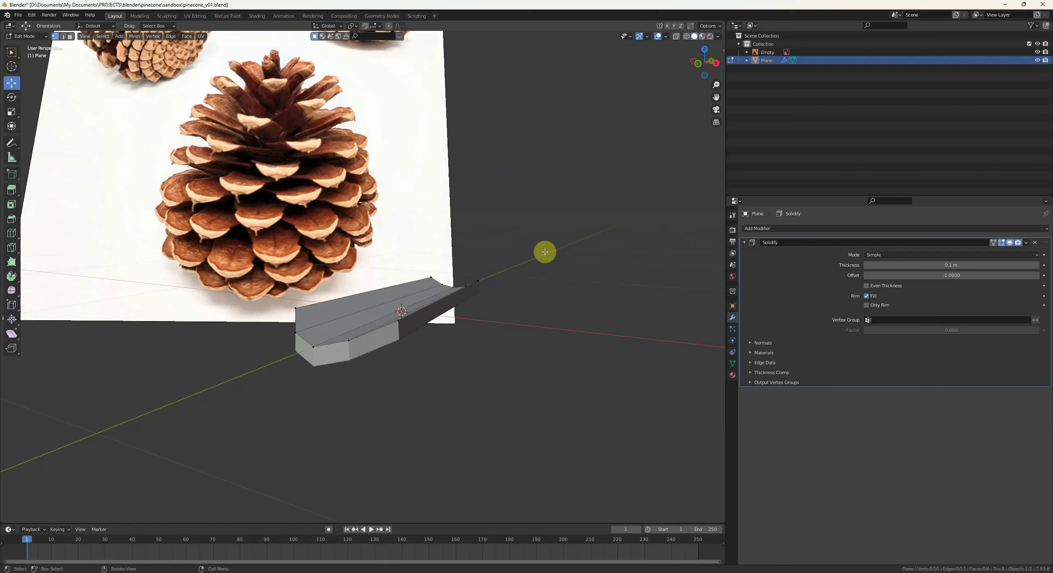
- Set the Solidify modifier's thickness to 0.015 m
left_click(923, 265)
type(".015")
key("Return")
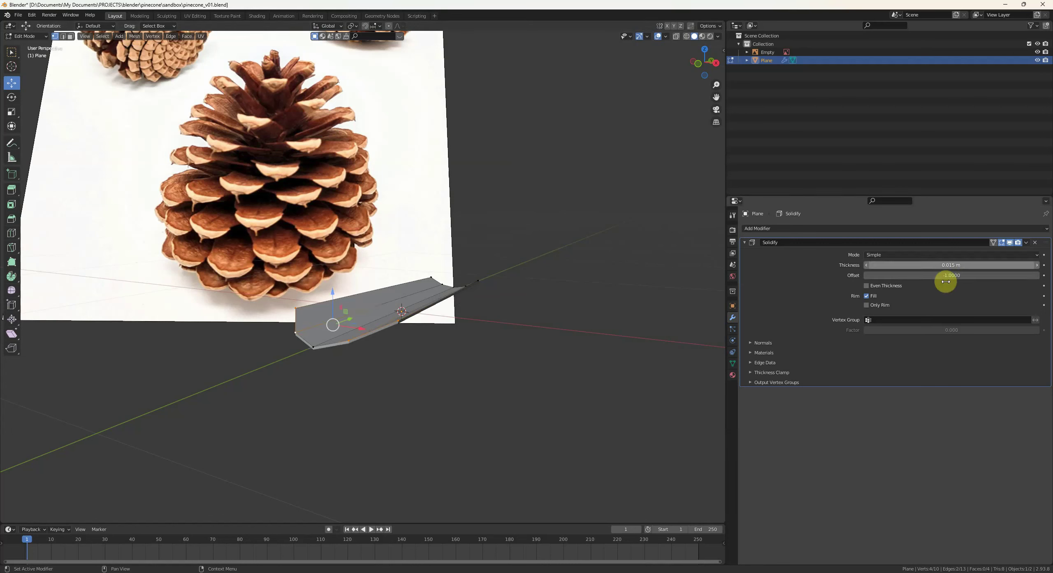
- Set the Solidify thickness to 0.142 m in Object Mode and convert the object to a mesh
key("Tab")
left_click_drag(905, 265, 930, 264)
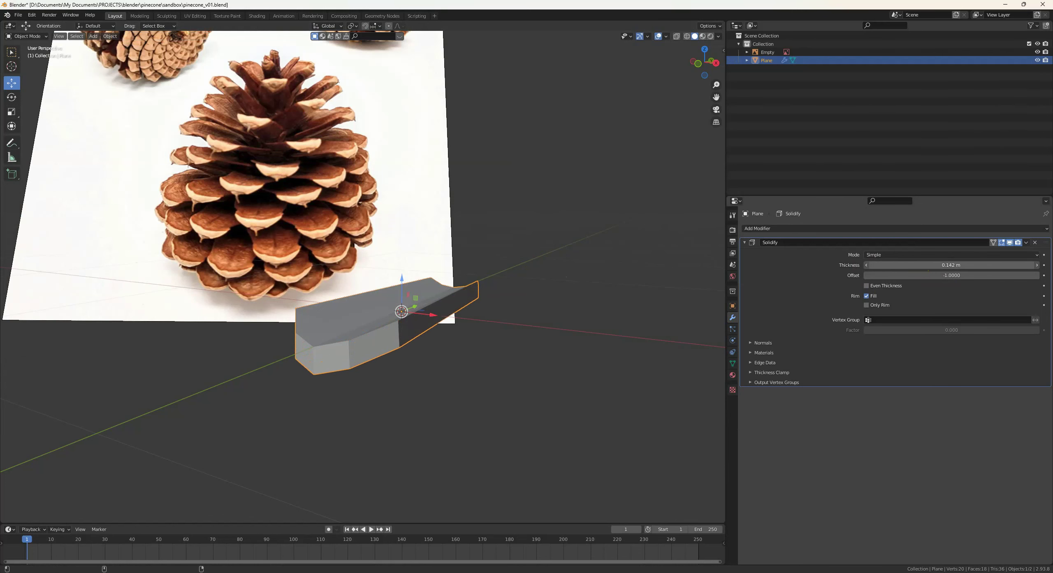
middle_click_drag(405, 269, 409, 258)
key("q")
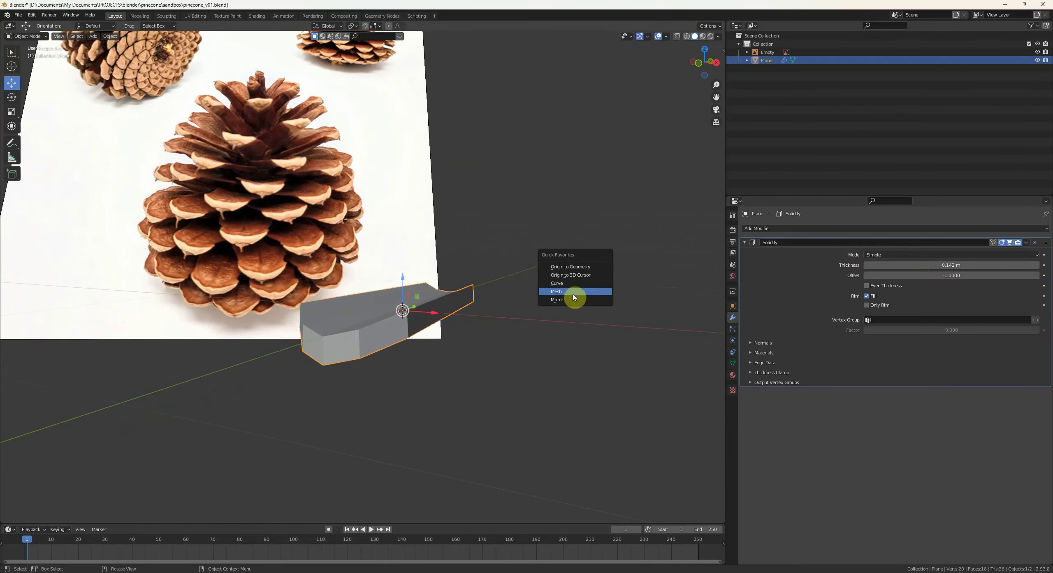
left_click(574, 297)
- Select an edge on the scale's underside in Edit Mode and move it along Z to reshape the bottom
key("Tab")
middle_click_drag(494, 355, 480, 326)
key("2")
left_click(343, 325)
middle_click_drag(339, 326, 419, 323)
key("g")
key("z")
left_click(388, 324)
- Edge-slide the lower front edges along the scale's side to slant its front end
left_click(400, 319, "shift")
key("alt+a")
left_click(441, 309)
key("g")
key("g")
left_click(448, 304)
key("g")
key("g")
left_click(413, 312)
- Try edge-sliding another lower edge of the scale, and undo the slide
left_click(385, 308)
key("g")
key("g")
left_click(385, 301)
key("g")
key("g")
right_click(390, 305)
key("ctrl+z")
- Edge-slide the selected lower edge again to refine the slanted front profile
key("g")
key("g")
left_click(420, 308)
key("g")
key("g")
left_click(428, 314)
key("g")
key("g")
right_click(428, 313)
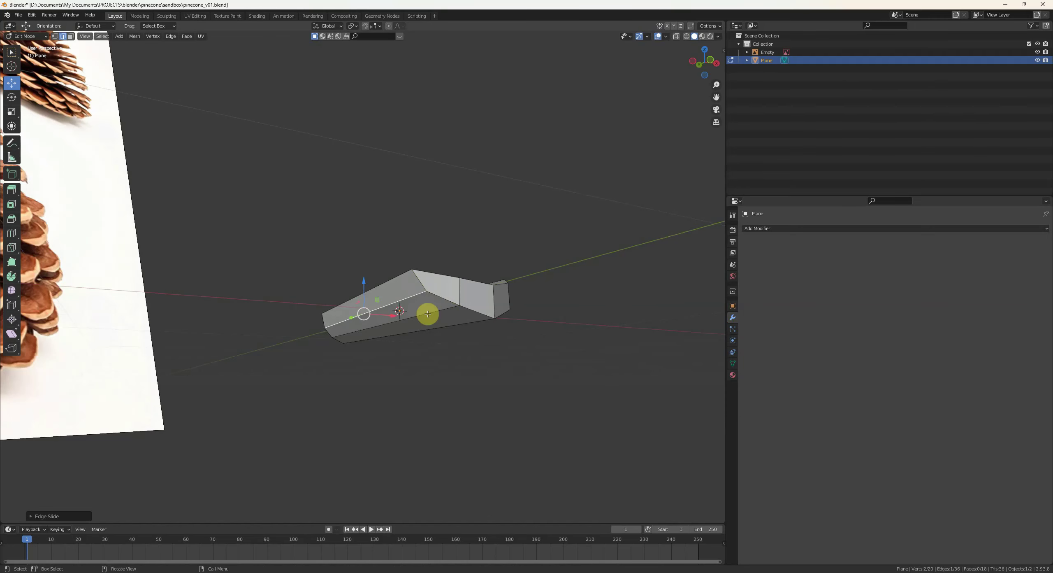
- Deselect everything, return to Object Mode and apply smooth shading to the scale
key("alt+a")
middle_click_drag(502, 314, 442, 322)
key("Tab")
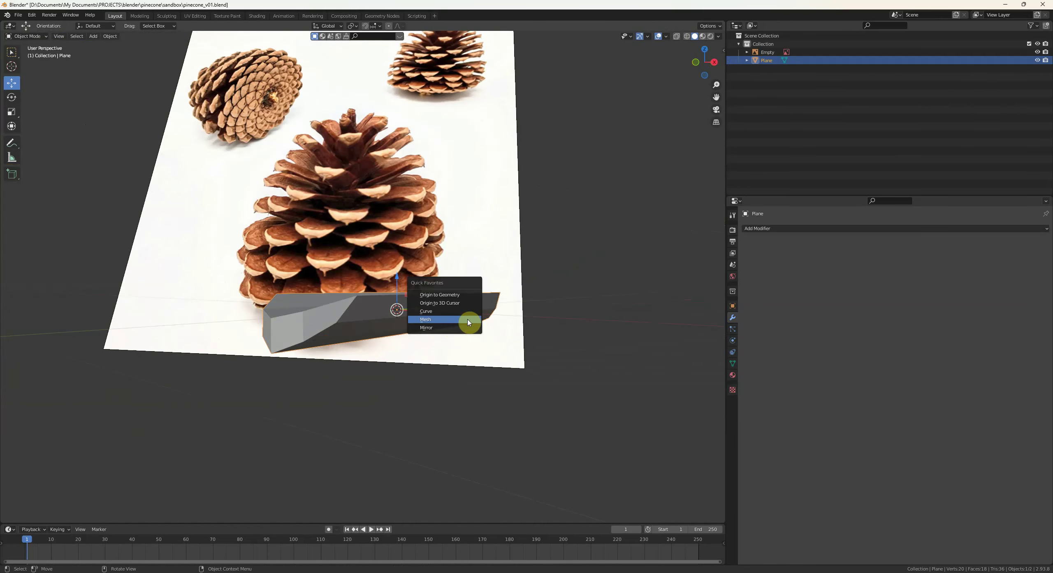
right_click(515, 301)
left_click(514, 301)
- Enable Auto Smooth in the mesh normals settings with an angle of 80°
left_click(732, 363)
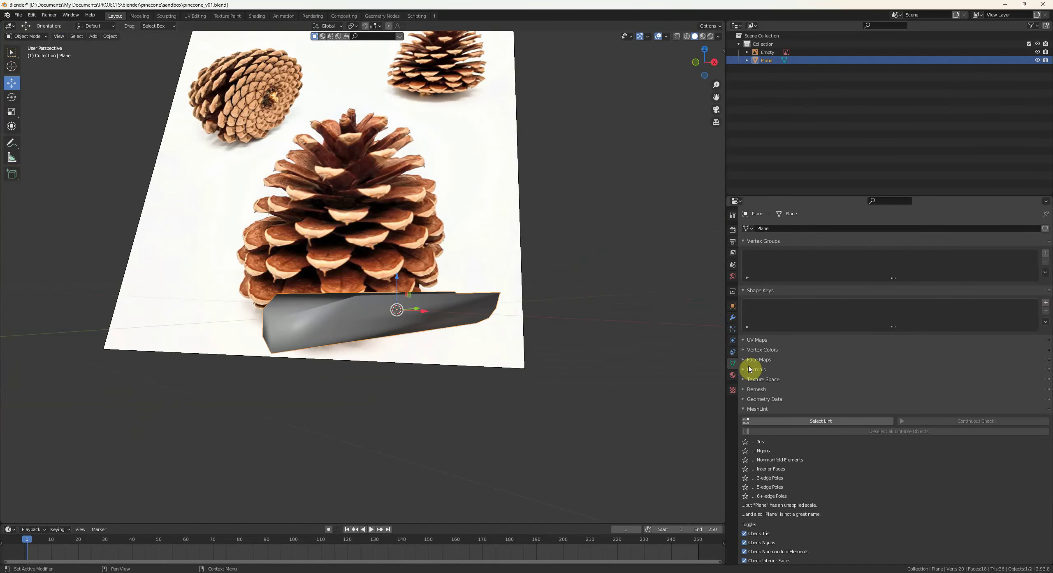
left_click(756, 369)
left_click(876, 382)
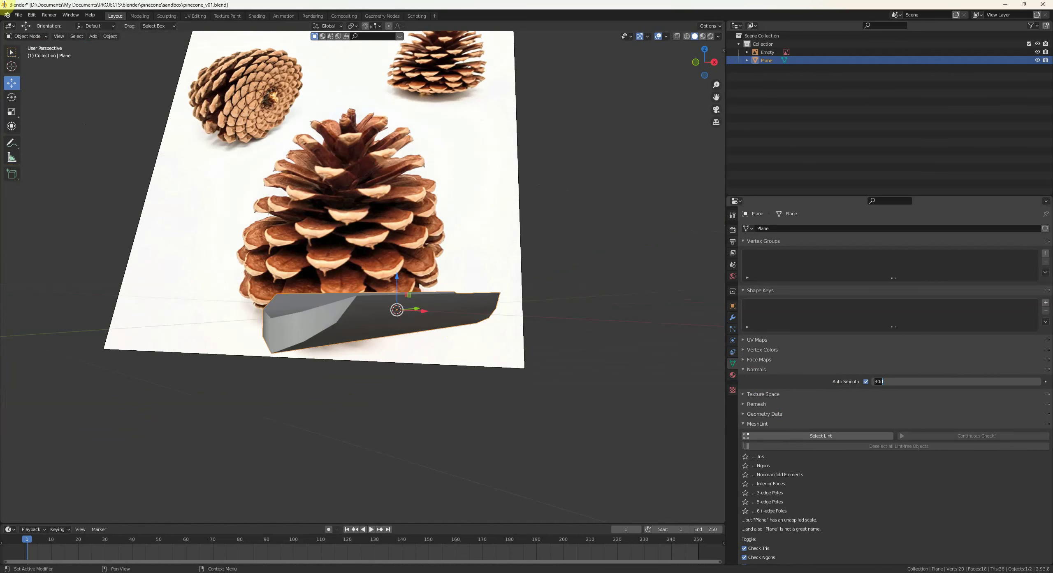
type("80")
key("Return")
middle_click_drag(629, 358, 377, 354)
left_click(491, 414)
- Add three evenly spaced crosswise loop cuts along the scale's length and return to Object Mode
middle_click_drag(285, 271, 341, 364)
key("Tab")
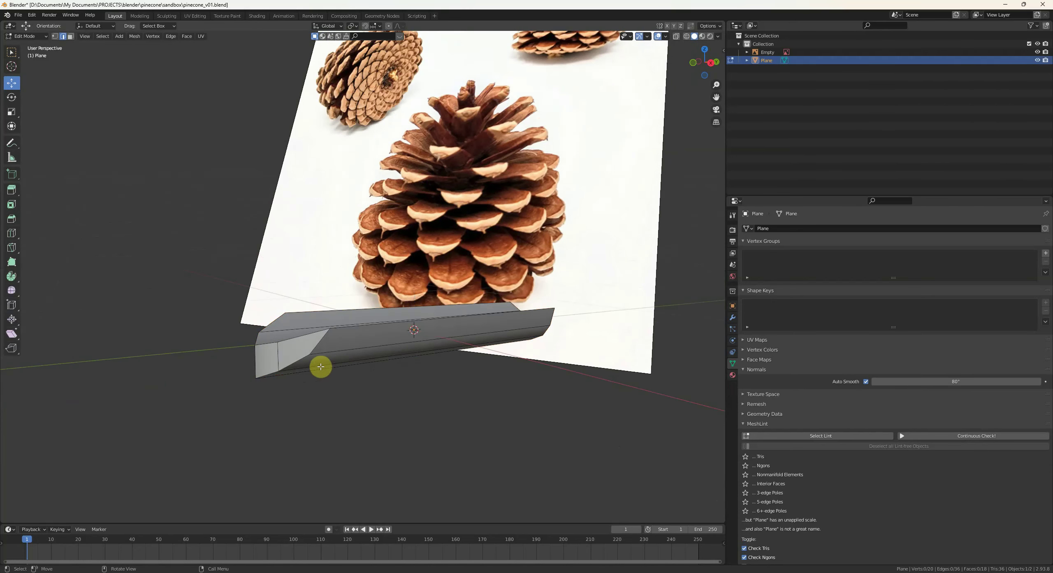
left_click(255, 378)
mouse_move(254, 381)
middle_mouse_down()
mouse_move(282, 369)
mouse_move(258, 376)
middle_mouse_up()
key("ctrl+r")
left_click(381, 355)
right_click(376, 353)
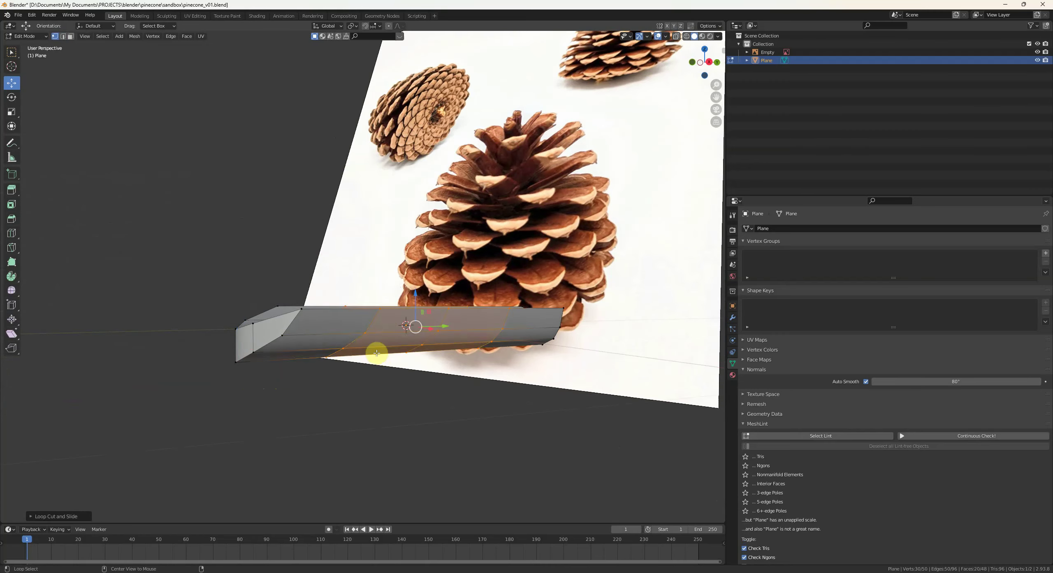
middle_click_drag(376, 353, 312, 384)
key("Tab")
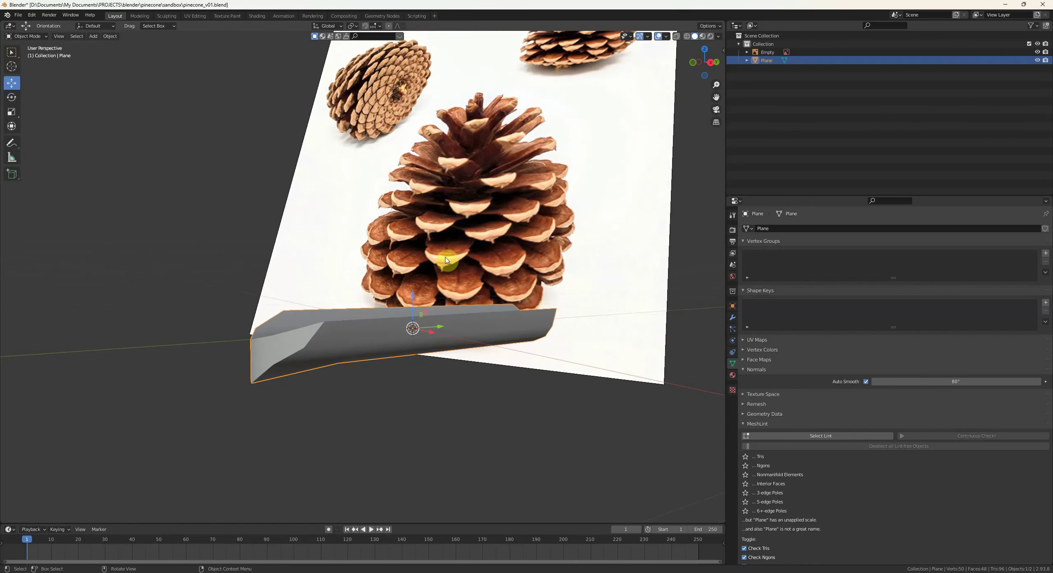
- Compare the scale's shape with the pinecone reference from several angles, switching into Edit Mode
middle_click_drag(446, 260, 416, 368)
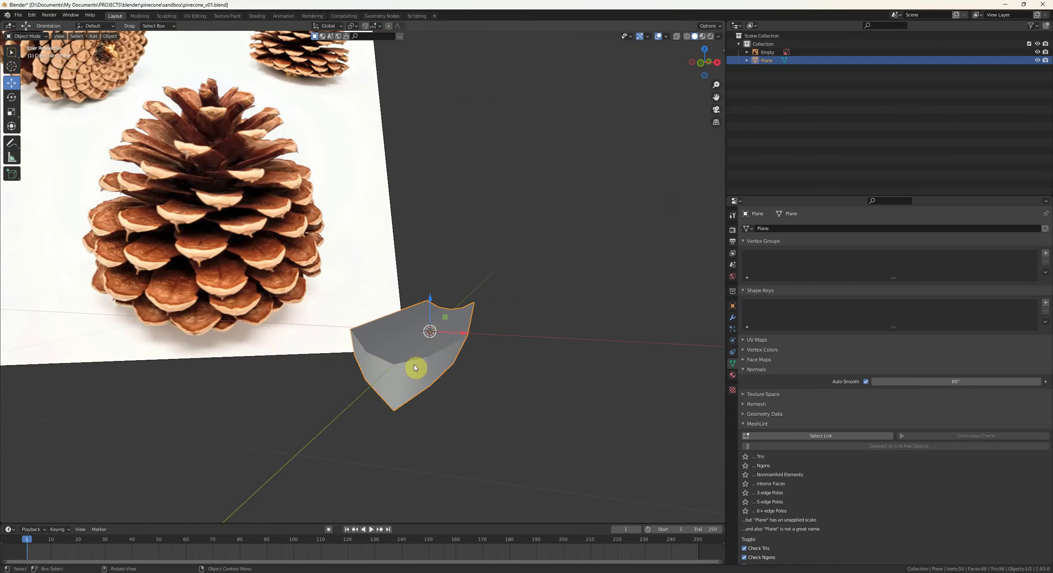
middle_click_drag(292, 288, 448, 252)
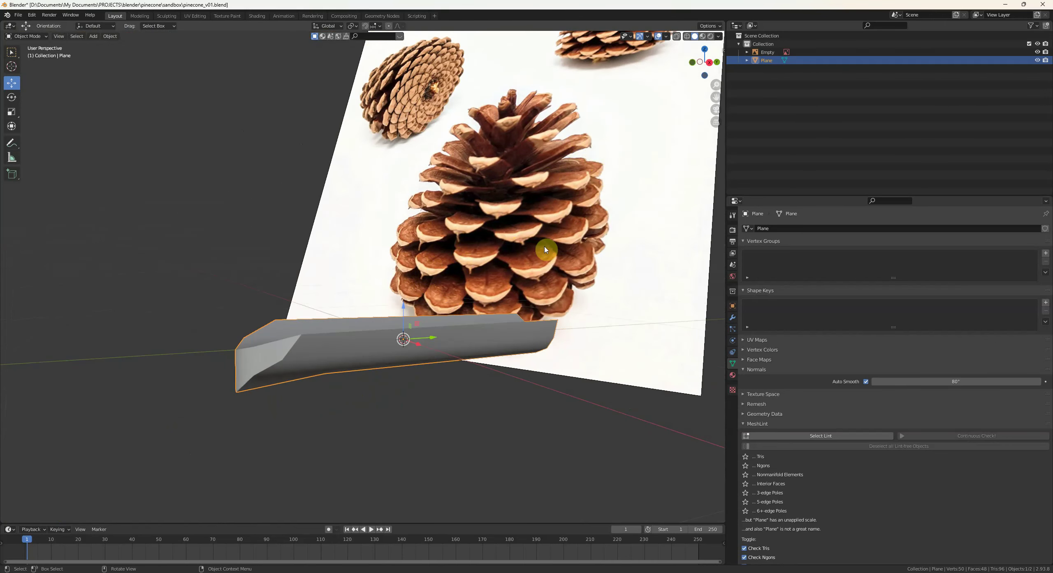
middle_click_drag(545, 250, 477, 301)
key("Tab")
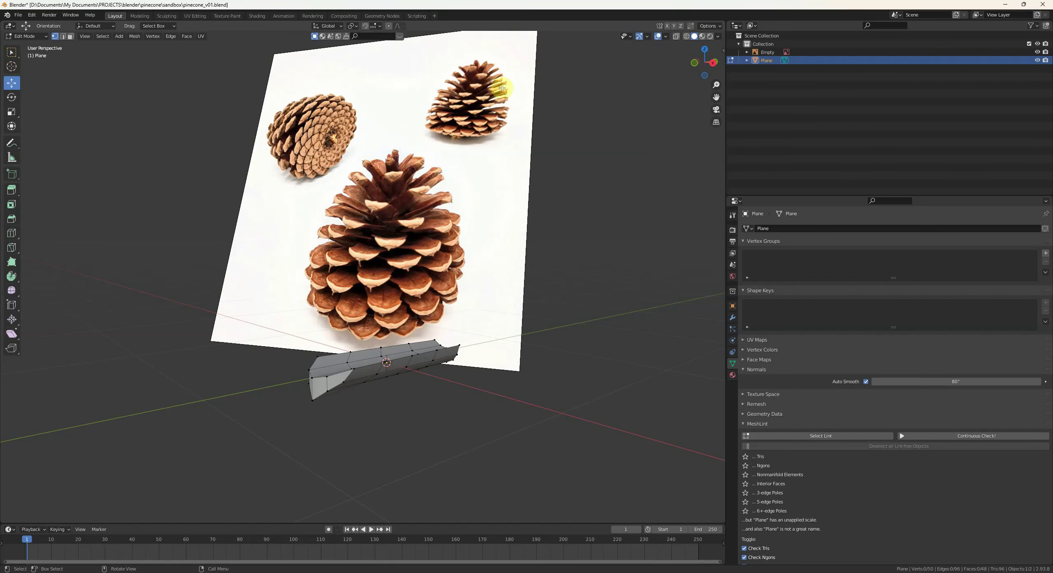
middle_click_drag(357, 353, 350, 317, "shift")
middle_click_drag(350, 317, 384, 322)
scroll(366, 325, "up", 2)
middle_click_drag(304, 355, 299, 357)
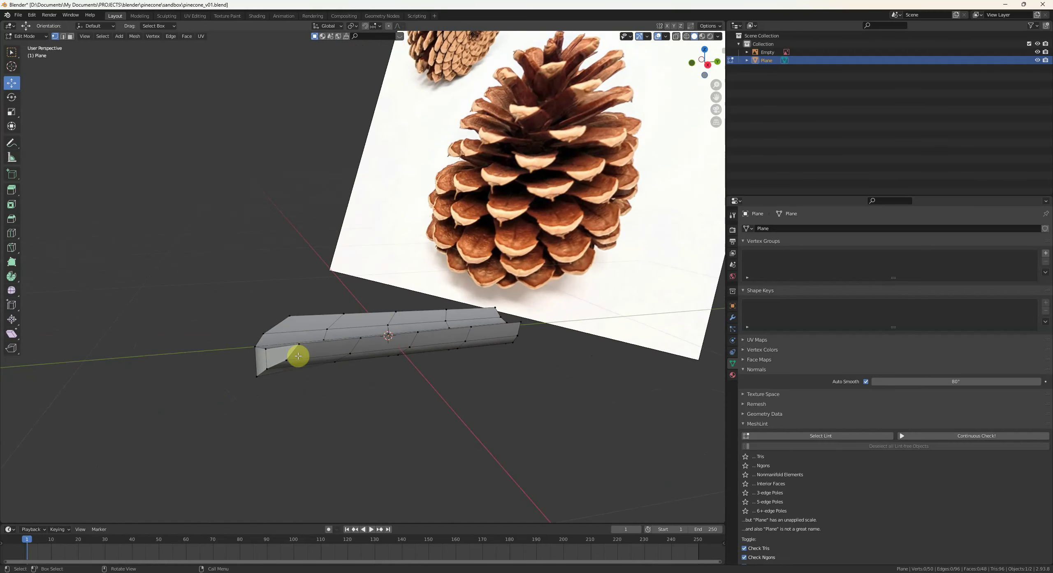
- Add a crosswise loop cut near the scale's curved tip and raise it slightly along Z
key("ctrl+r")
left_click(302, 345)
right_click(303, 345)
scroll(352, 344, "up", 2)
key("g")
key("z")
left_click(359, 342)
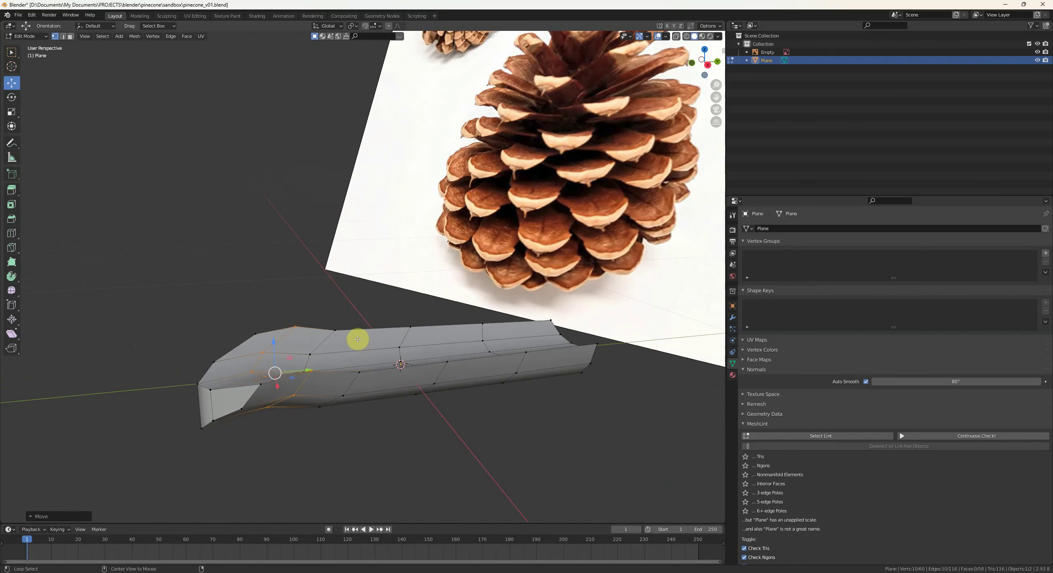
middle_click_drag(357, 341, 466, 321)
- In Object Mode, select the scale and move it along Y until its base end sits at the world origin
key("Tab")
key("alt+a")
scroll(416, 315, "down", 4)
left_click(441, 329)
key("g")
key("y")
left_click(358, 323)
- Delete the faces closing the base end of the scale in Edit Mode
middle_click_drag(358, 325, 437, 342)
key("Tab")
key("x")
left_click(455, 354)
- Return to Object Mode and apply the scale object's Rotation & Scale
scroll(419, 341, "down", 3)
key("Tab")
left_click(435, 321)
key("ctrl+a")
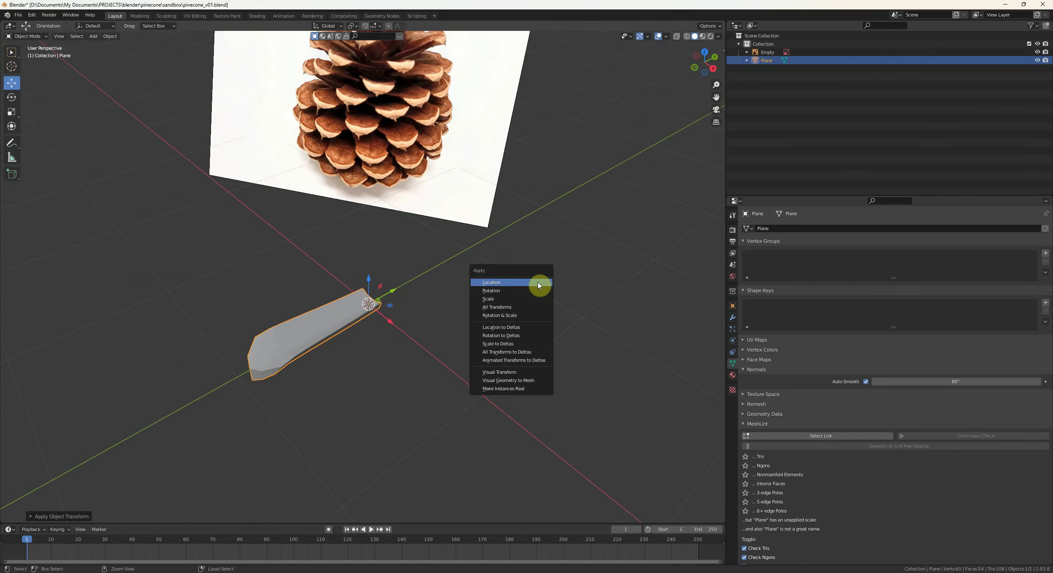
left_click(503, 315)
- Select the crosswise edge loop nearest the scale's tip and widen it along X
middle_click_drag(361, 321, 360, 270)
middle_click_drag(627, 387, 388, 446)
key("Tab")
key("Tab")
key("alt+a")
key("Tab")
left_click(309, 321, "alt")
middle_click_drag(304, 312, 321, 323)
key("s")
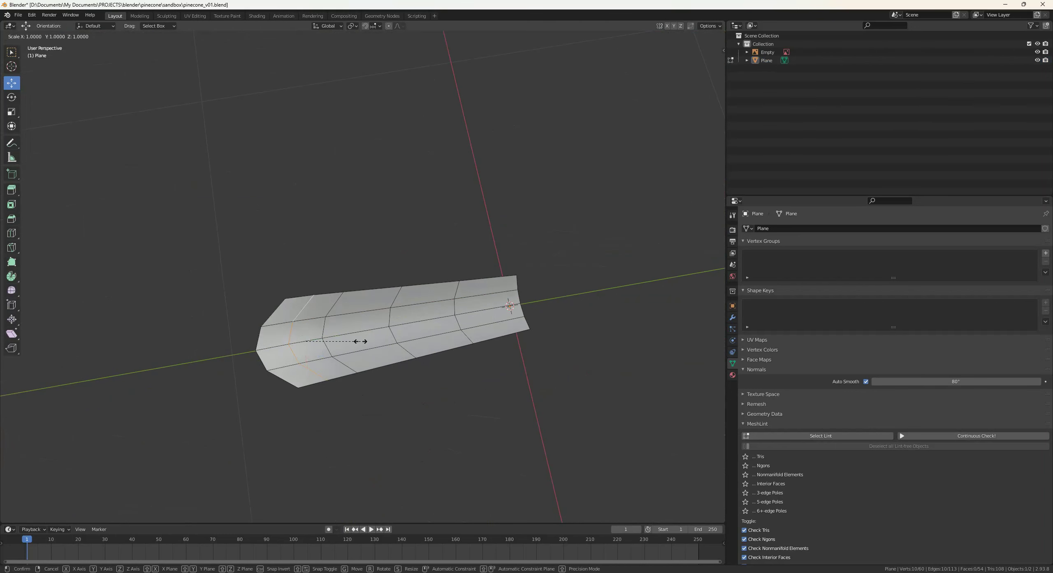
key("x")
left_click(369, 341)
- Widen the second crosswise edge loop from the tip along X by a factor of about 1.13
left_click(338, 315, "alt")
left_click(335, 305, "alt")
key("s")
key("x")
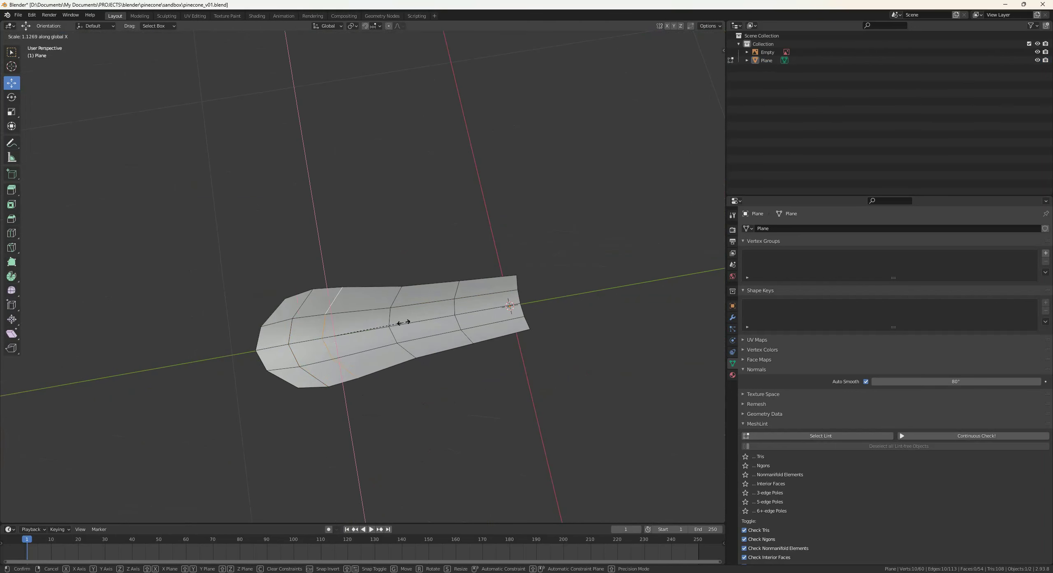
left_click(405, 322)
- Narrow the third crosswise edge loop from the tip along X by a factor of about 0.98
left_click(397, 301, "alt")
key("g")
key("g")
right_click(505, 320)
key("s")
left_click(506, 320)
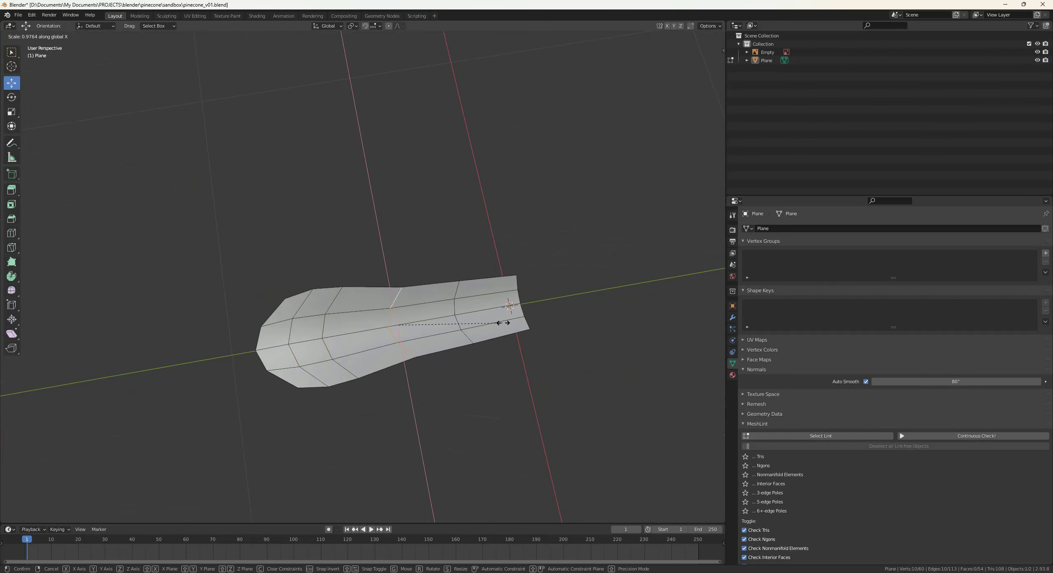
middle_click_drag(473, 306, 429, 349)
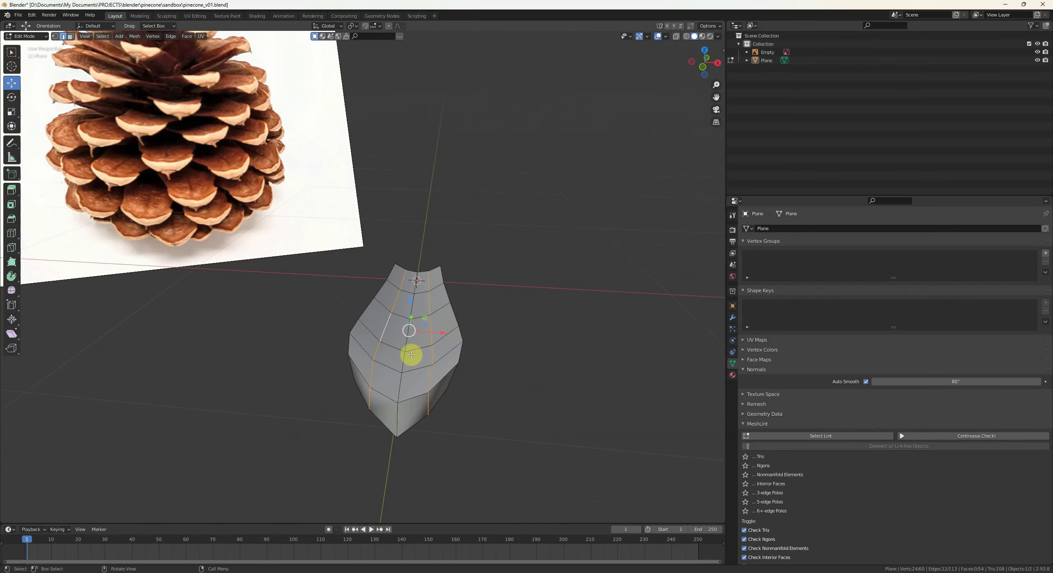
- Return to Object Mode and add a Plain Axes empty at the world origin
middle_click_drag(412, 355, 383, 409)
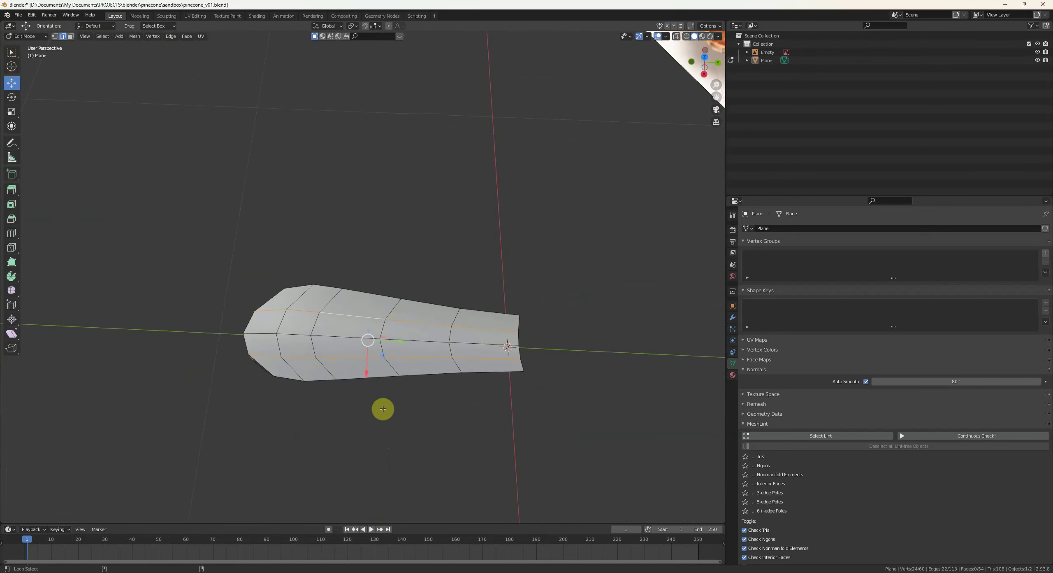
mouse_move(449, 336)
middle_mouse_down()
mouse_move(414, 329)
mouse_move(430, 286)
mouse_move(421, 266)
mouse_move(491, 284)
mouse_move(494, 315)
mouse_move(458, 383)
mouse_move(449, 336)
mouse_move(431, 350)
mouse_move(445, 375)
mouse_move(383, 439)
mouse_move(430, 320)
mouse_move(433, 378)
mouse_move(484, 348)
mouse_move(460, 322)
middle_mouse_up()
key("Tab")
left_click(448, 336)
left_click(482, 341)
key("shift+a")
mouse_move(460, 322)
mouse_move(434, 396)
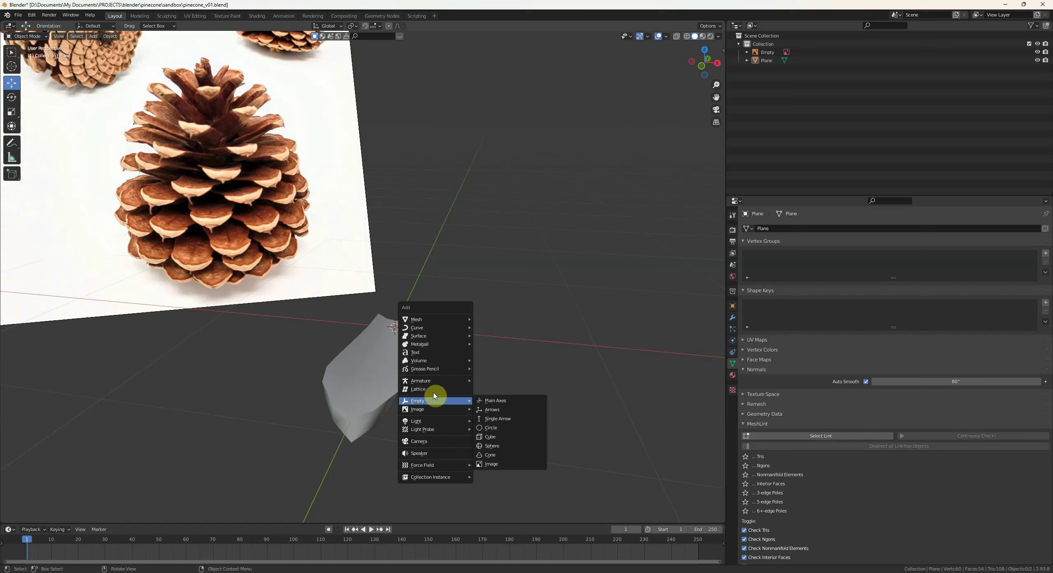
left_click(509, 405)
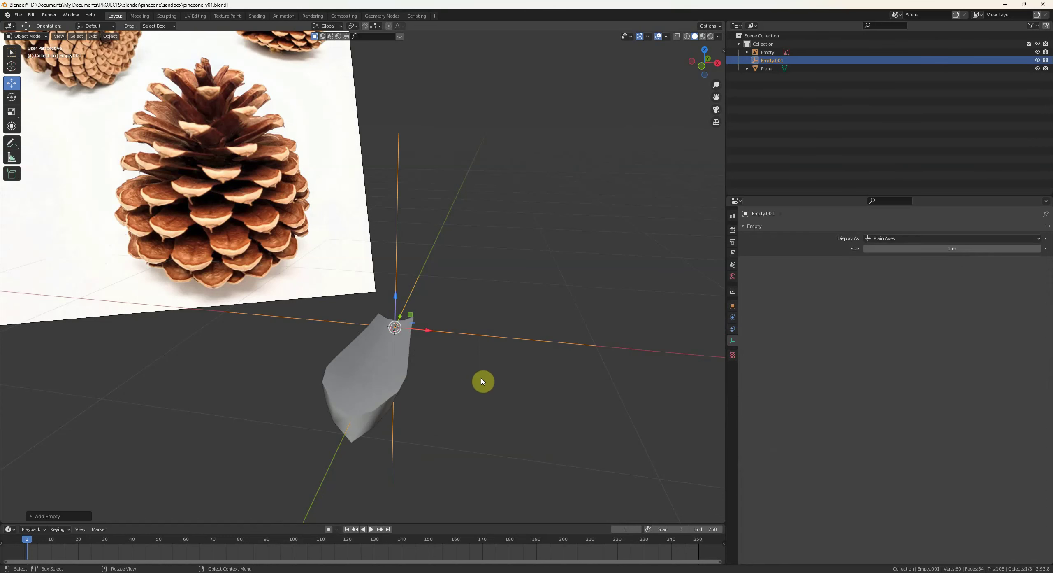
- Change the new empty's display type to Sphere and its display size to 0.16 m
middle_click_drag(546, 350, 454, 350)
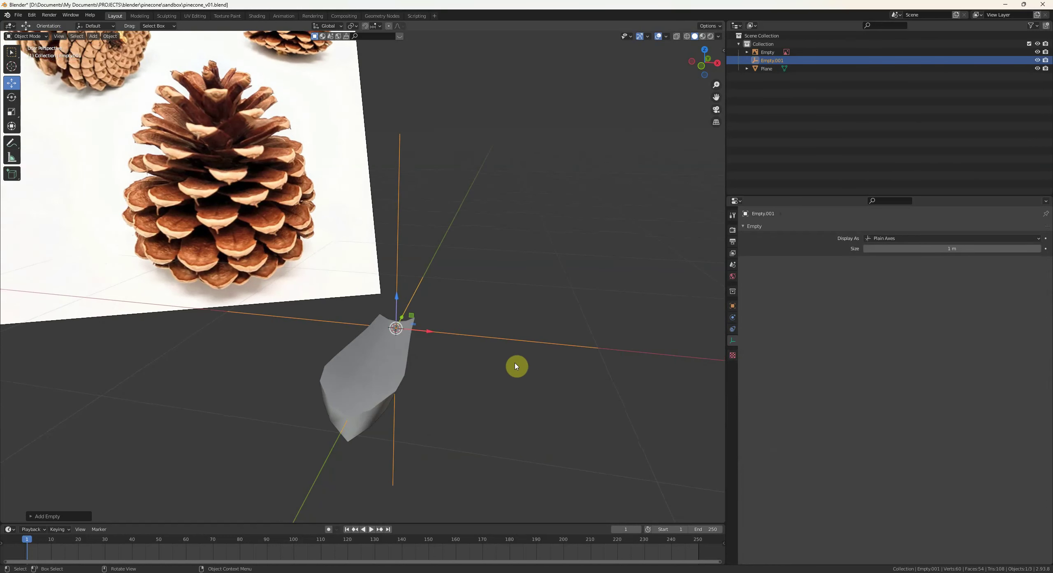
left_click(958, 249)
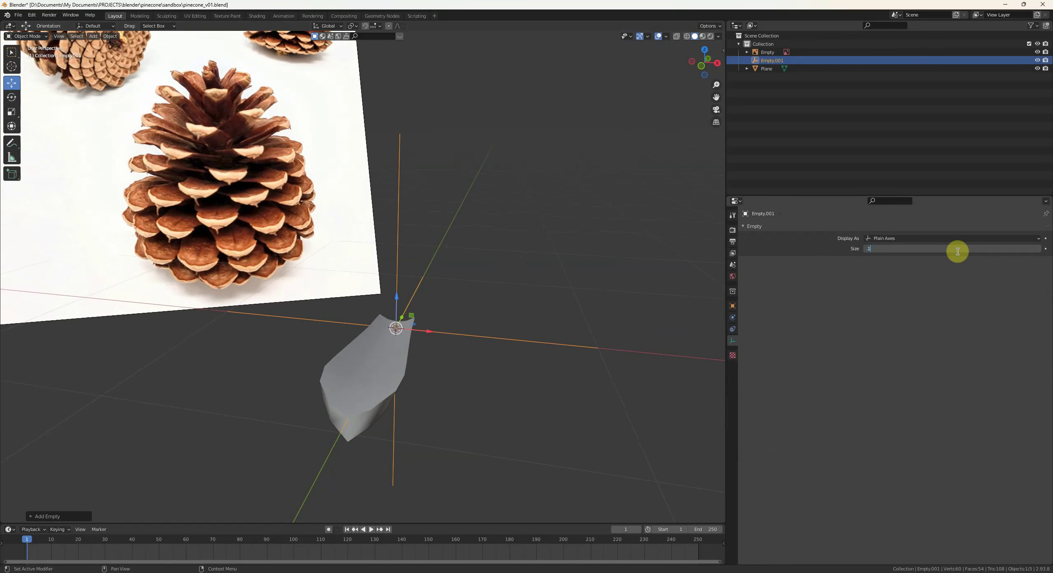
type(".1")
key("Return")
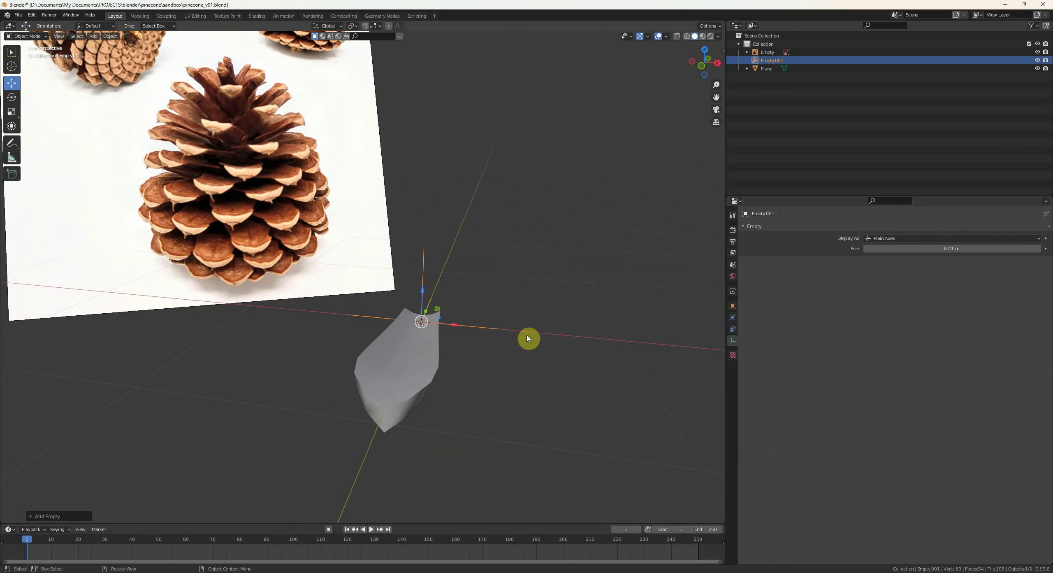
middle_click_drag(528, 338, 553, 330)
left_click(910, 238)
left_click(897, 275)
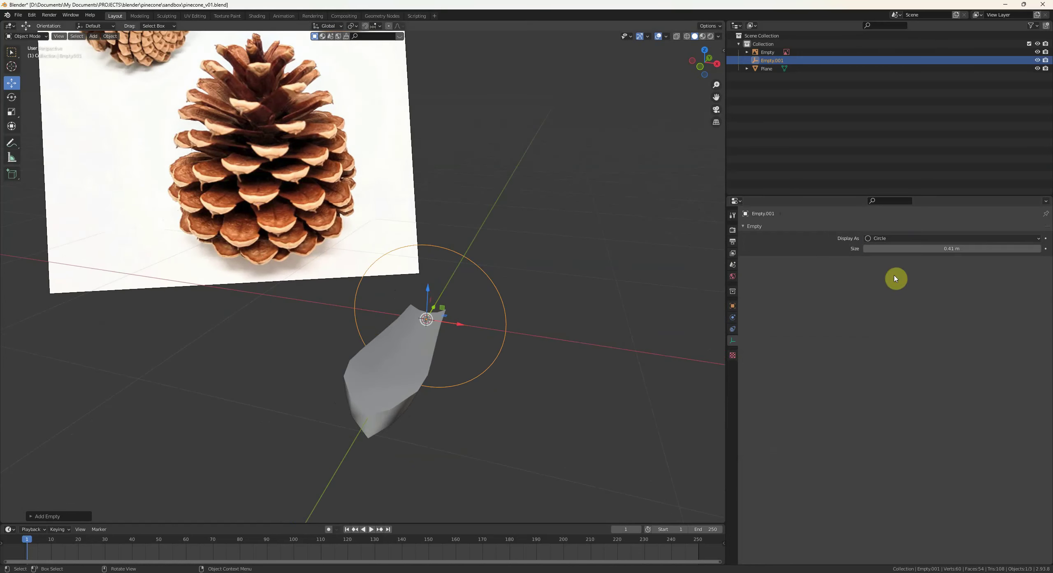
middle_click_drag(625, 288, 611, 283)
left_click(912, 237)
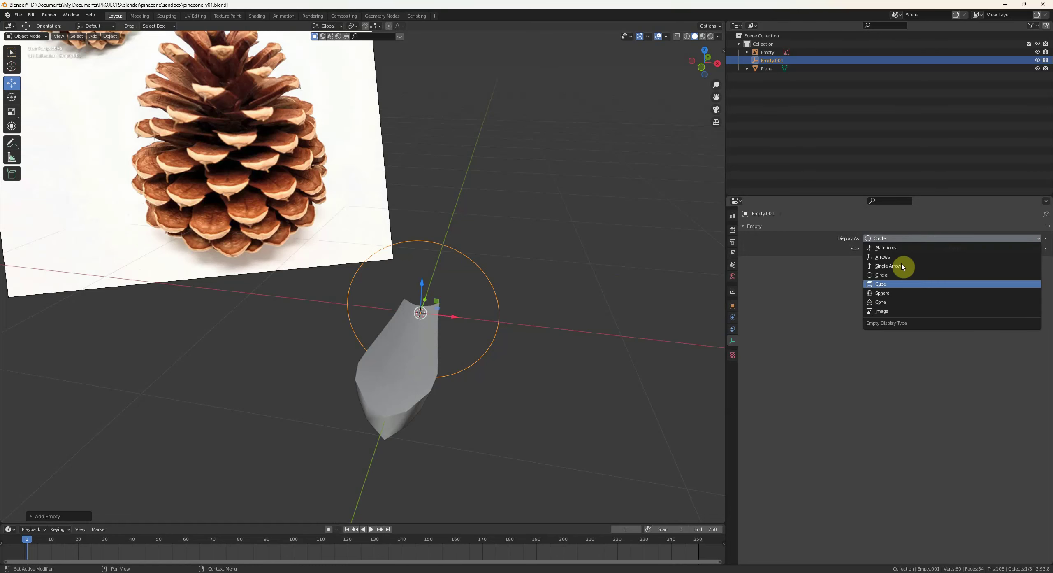
left_click(896, 284)
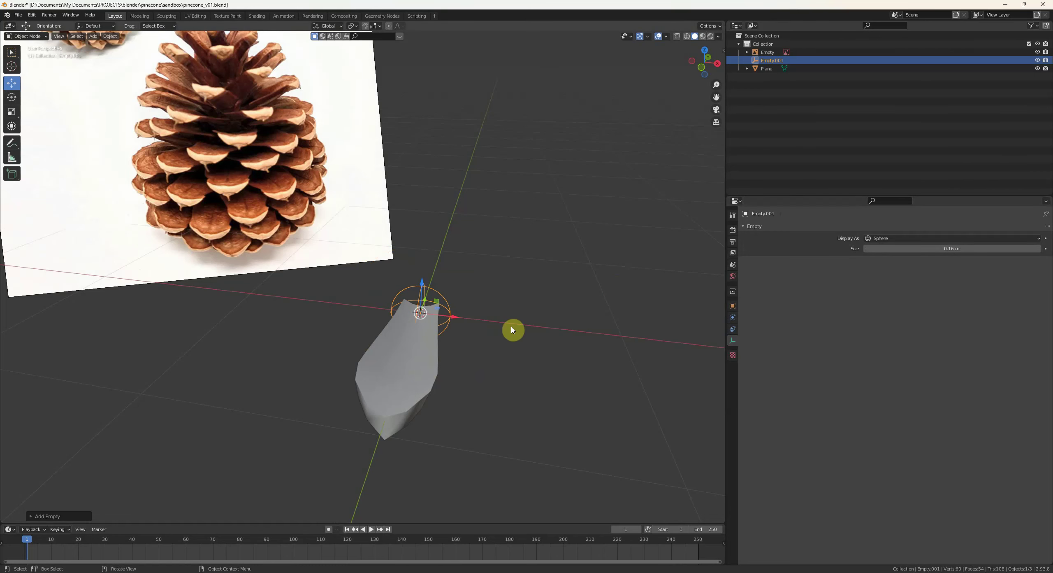
- Select the pinecone scale and add an Array modifier to it
middle_click_drag(512, 329, 442, 348)
left_click(442, 348)
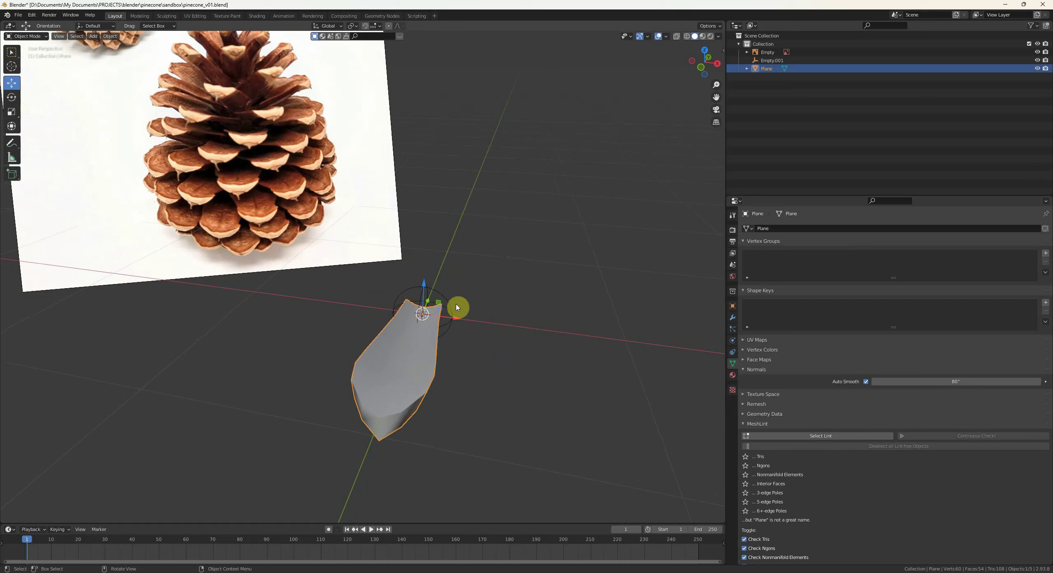
left_click(732, 317)
left_click(776, 228)
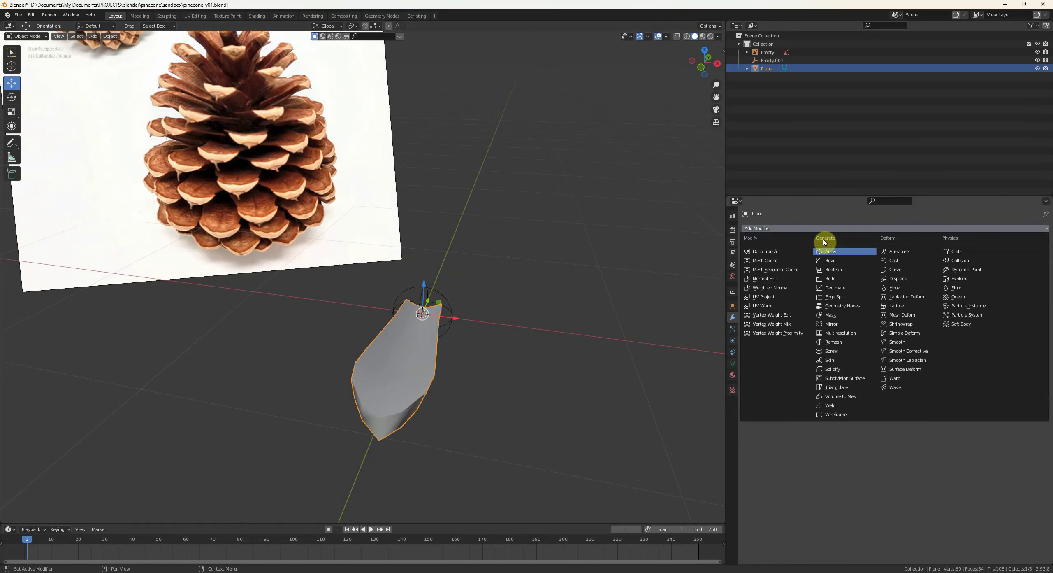
left_click(829, 251)
- Turn off the array's Relative Offset and enable Object Offset with Empty.001 as the offset object
left_click(750, 277)
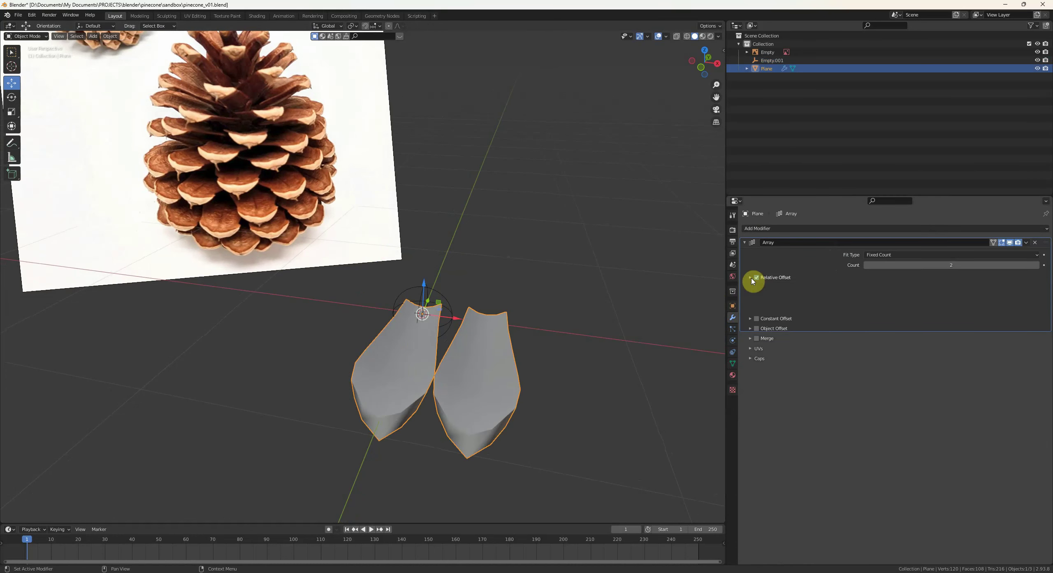
left_click(757, 278)
left_click(752, 297)
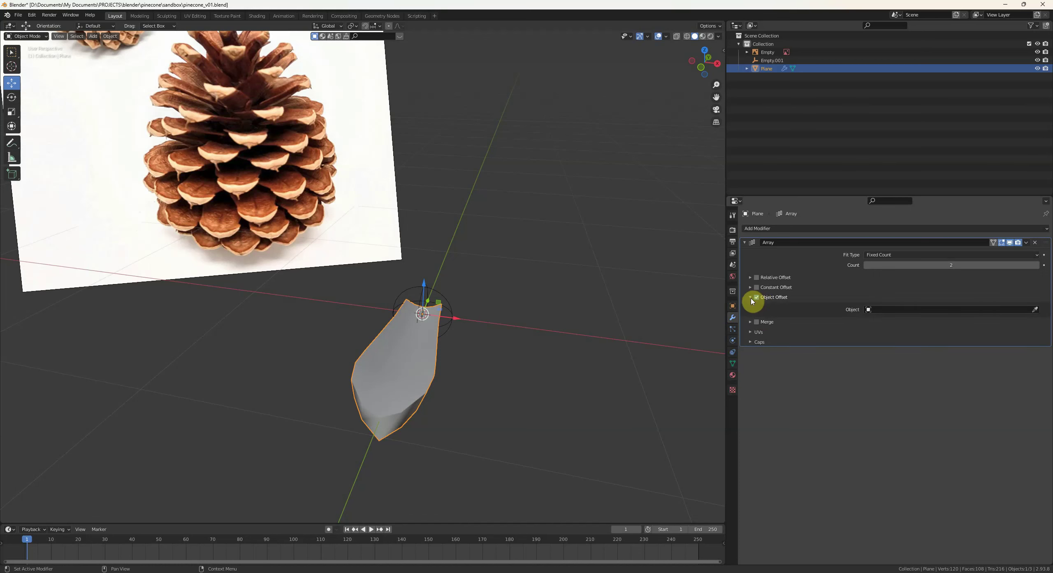
left_click(439, 286)
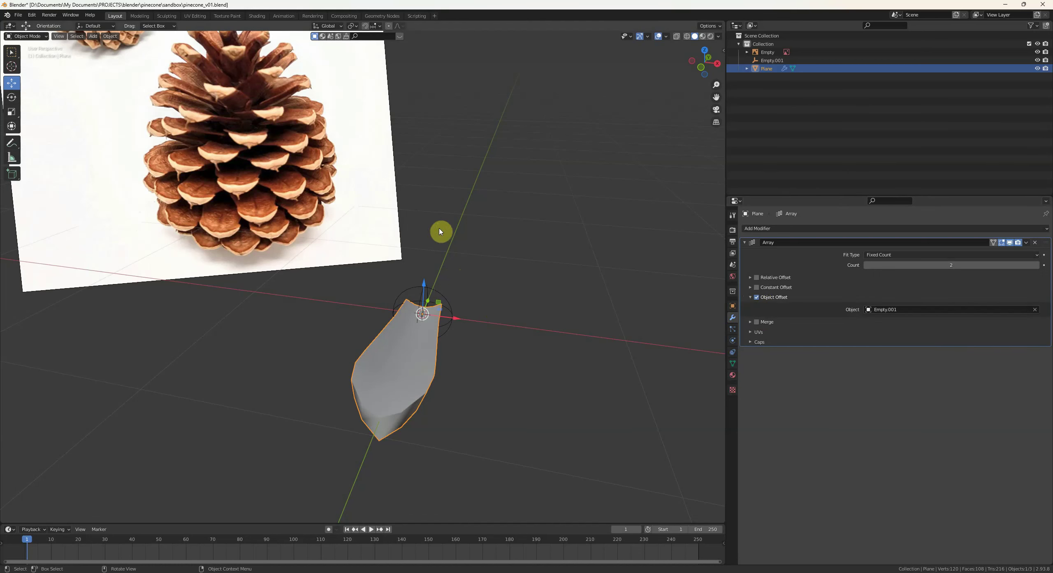
- Rotate the sphere empty about Z to about -41.8° to fan out the arrayed scales
middle_click_drag(439, 231, 446, 301)
left_click(441, 282)
key("r")
key("z")
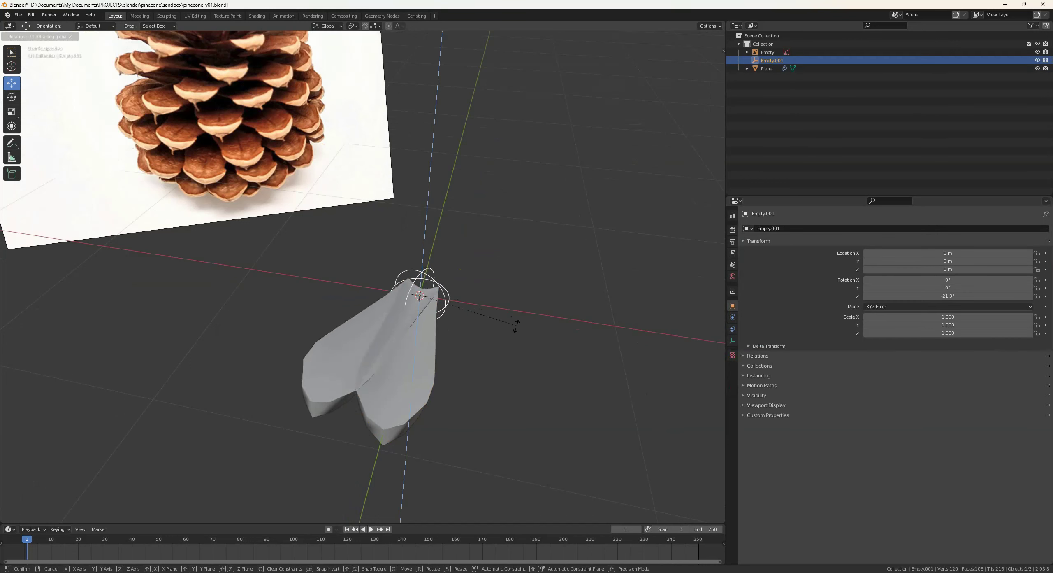
left_click(494, 356)
- Select the arrayed scale and raise the Array modifier's count to 9
left_click(406, 341)
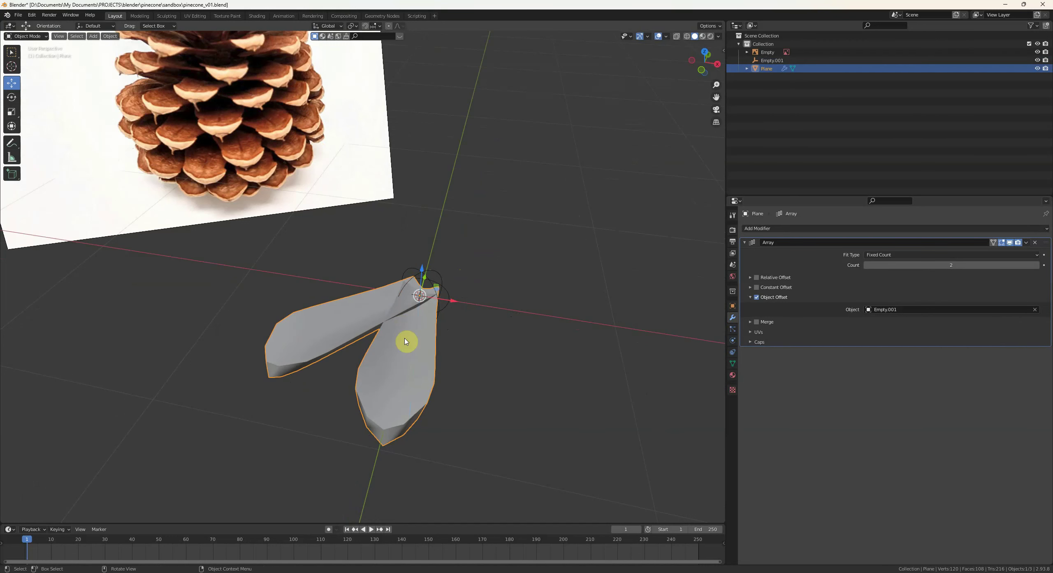
left_click(1037, 265)
left_click(1037, 264)
left_click(1037, 265)
left_click(1037, 264)
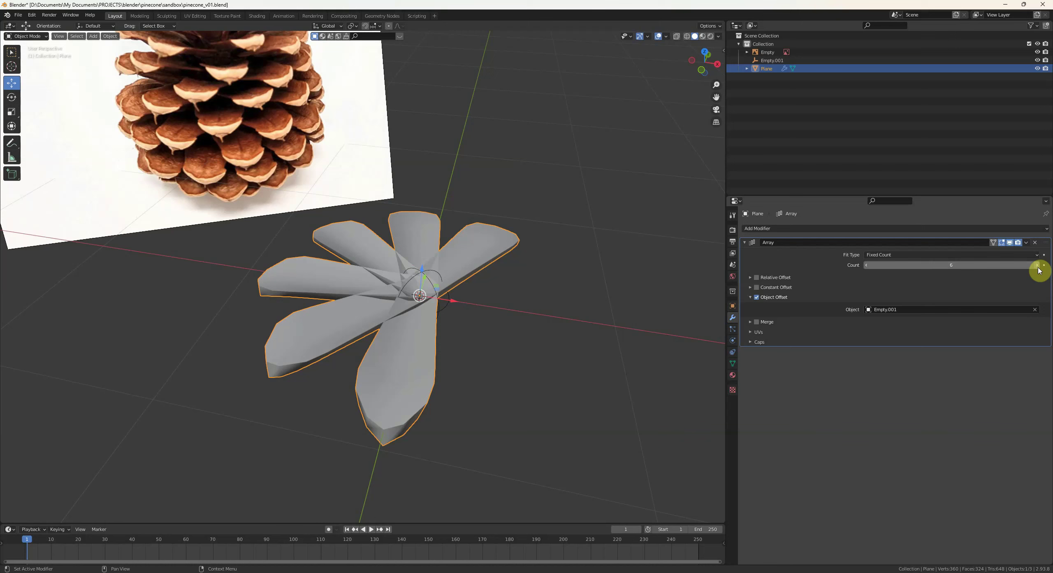
left_click(1037, 265)
left_click(1037, 265)
left_click(1037, 265)
- In vertex Edit Mode, select the scale's middle tip vertex and move it outward along Y to form a point
middle_click_drag(473, 279, 265, 165)
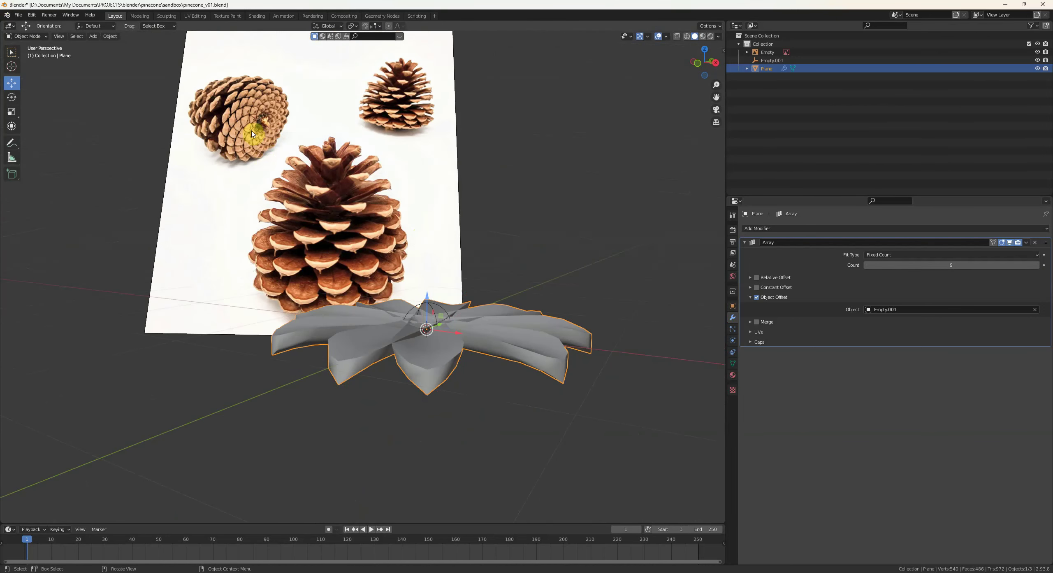
middle_click_drag(338, 250, 359, 204)
key("Tab")
key("1")
left_click(337, 204)
middle_click_drag(362, 329, 367, 327)
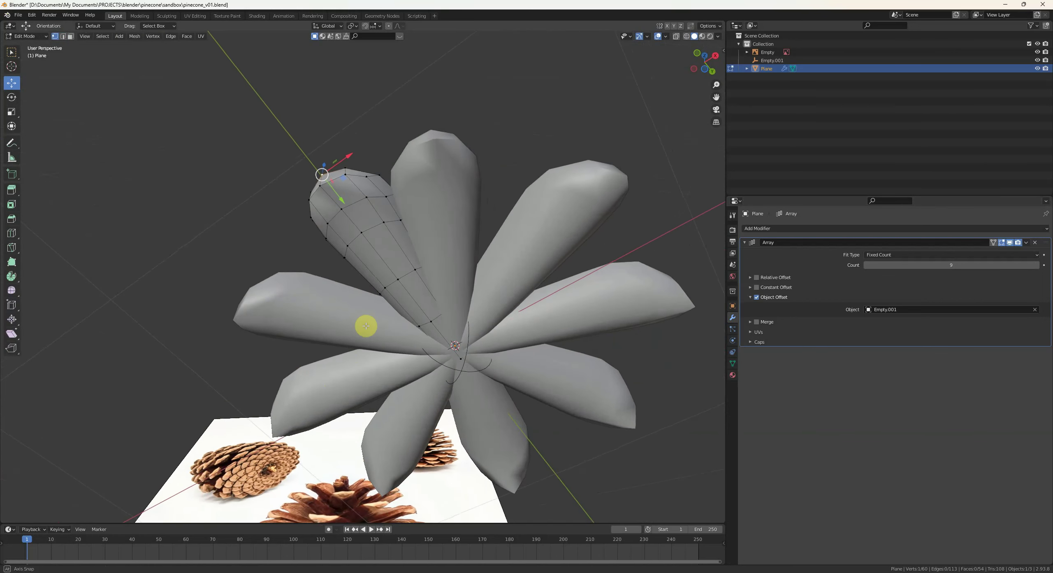
key("g")
key("y")
left_click(334, 250)
- Select the two vertices on either side of the tip and move them outward along Y
middle_click_drag(334, 249, 365, 344)
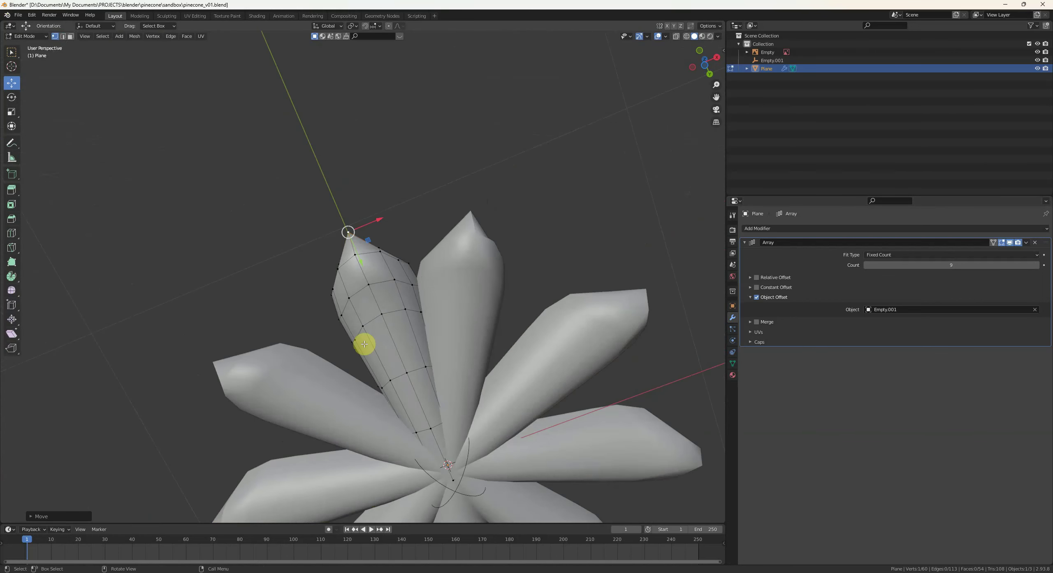
middle_click_drag(383, 238, 348, 280)
left_click(347, 291, "shift")
middle_click_drag(372, 333, 380, 299)
key("g")
key("y")
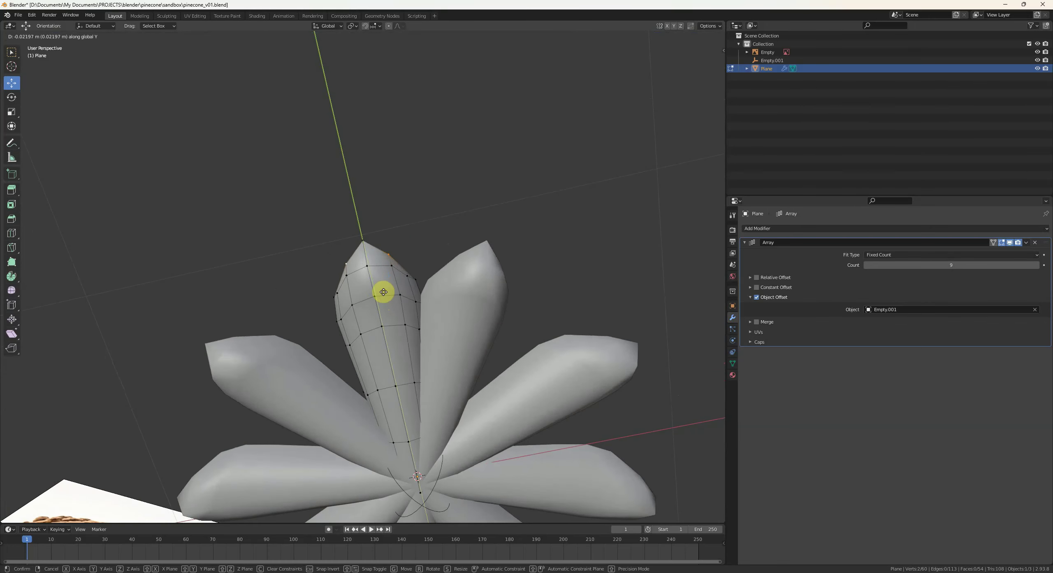
left_click(383, 285)
- Move the tip vertex about 0.02 m further outward along Y and return to Object Mode
key("Tab")
key("Tab")
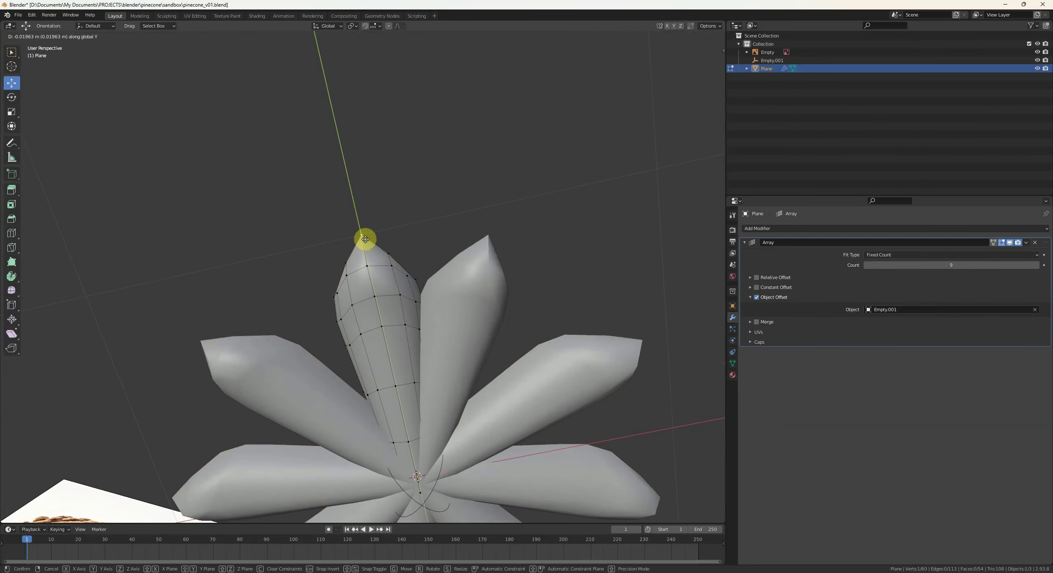
key("Tab")
middle_click_drag(365, 237, 356, 372)
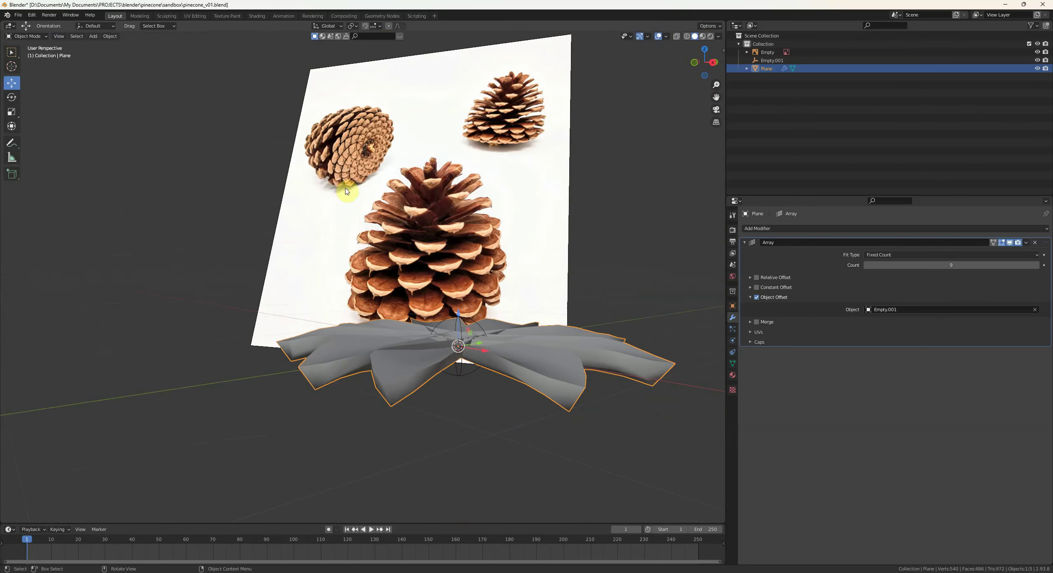
- Select the vertices at the scale's base end in Edit Mode and scale them down to a narrow root
mouse_move(346, 190)
middle_mouse_down()
mouse_move(388, 131)
mouse_move(310, 151)
mouse_move(374, 237)
mouse_move(366, 258)
mouse_move(380, 288)
mouse_move(383, 207)
mouse_move(426, 339)
mouse_move(416, 261)
mouse_move(540, 313)
middle_mouse_up()
key("Tab")
key("c")
left_click(417, 260)
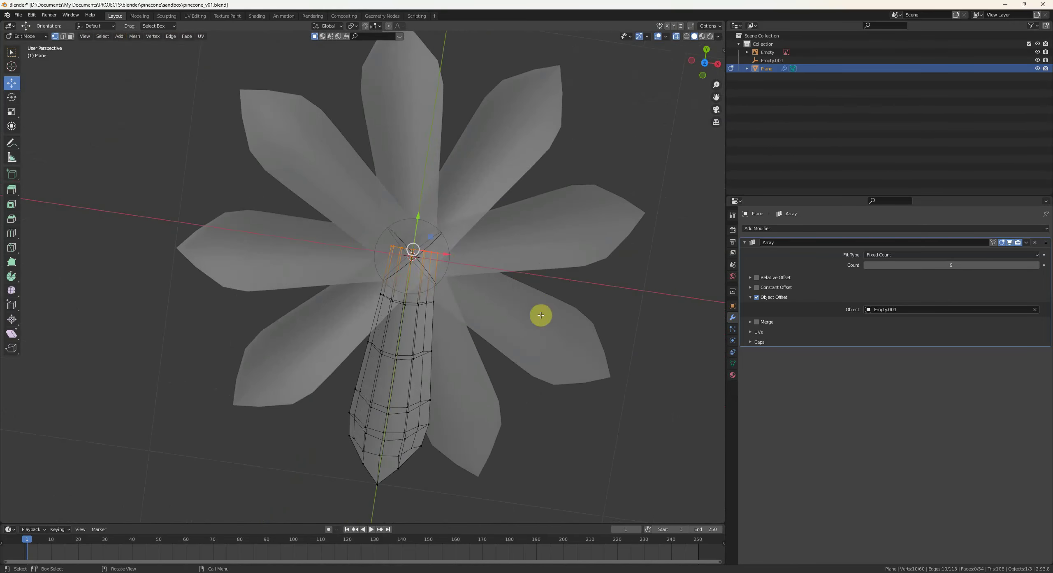
key("s")
left_click(448, 288)
- Scale down the second and third crosswise loops from the base to taper the scale, and return to Object Mode
left_click(441, 287)
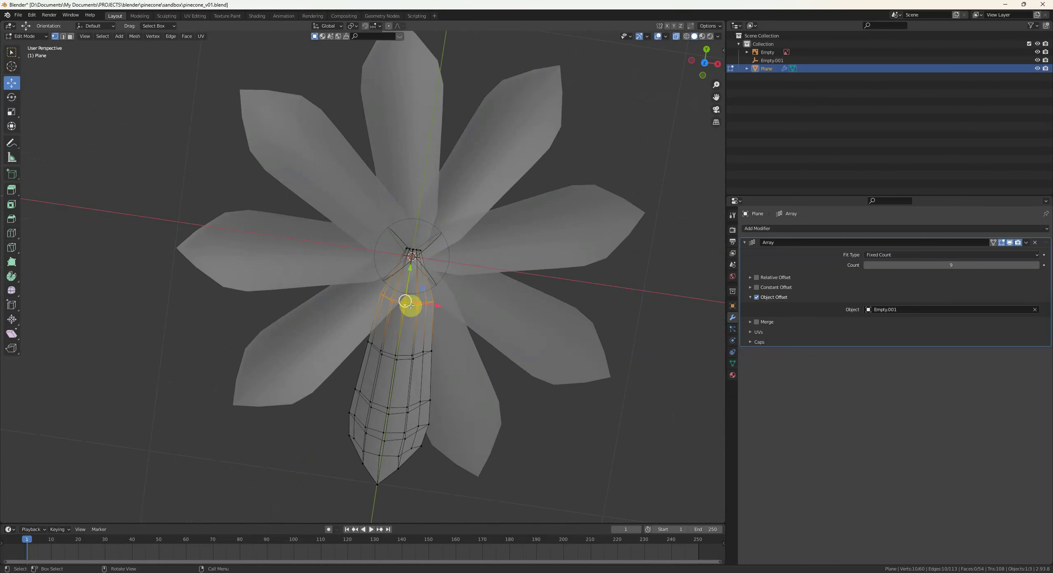
key("s")
left_click(476, 320)
left_click(400, 354, "alt")
middle_click_drag(473, 354, 481, 361)
key("s")
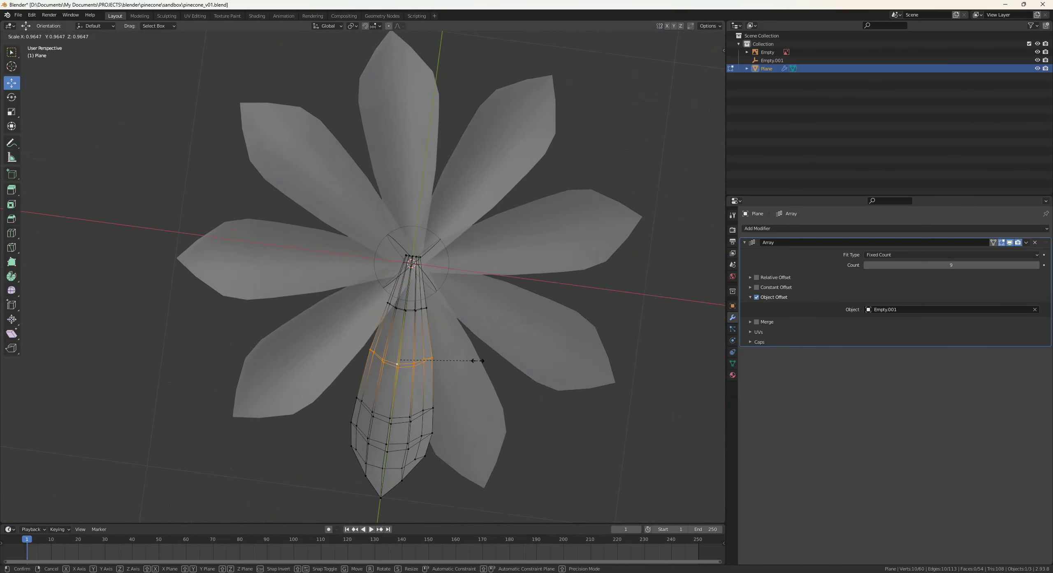
left_click(451, 308)
key("Tab")
- Rotate the sphere empty about Z to -40° to space the nine scales evenly, and deselect everything
middle_click_drag(457, 321, 399, 272)
left_click(404, 259)
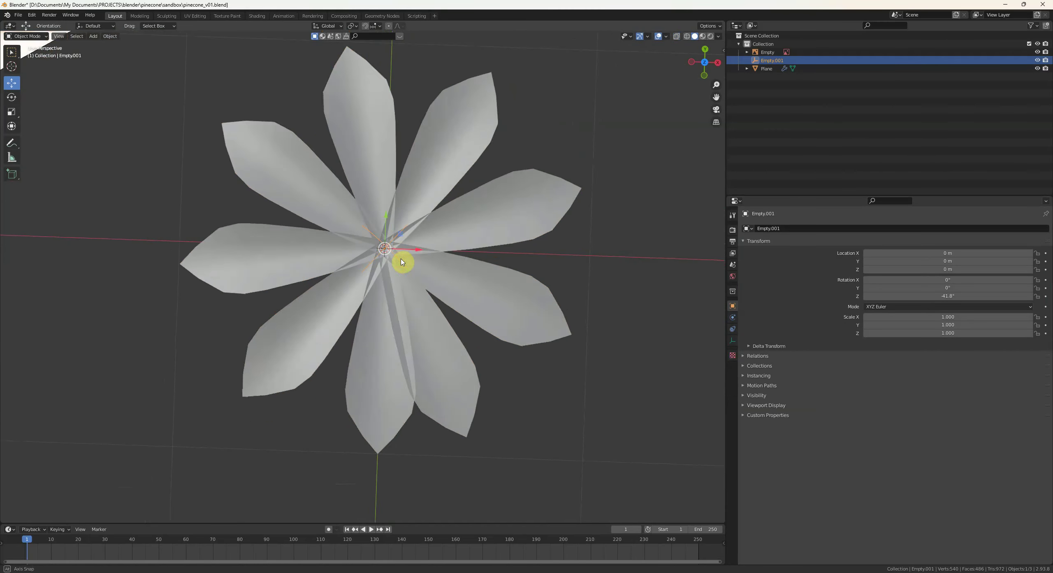
key("r")
key("z")
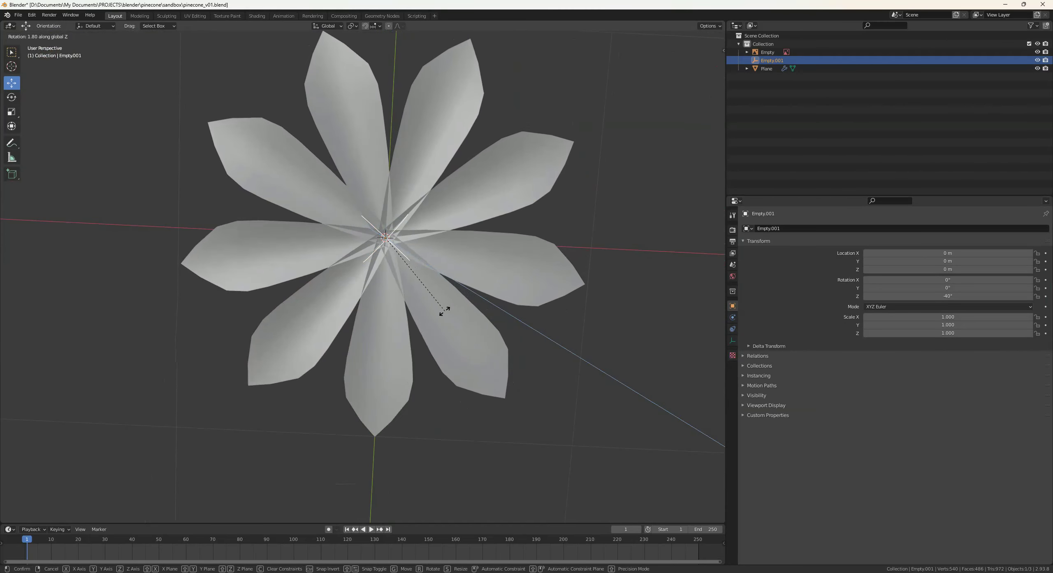
left_click(444, 315)
key("alt+a")
middle_click_drag(445, 360, 429, 300)
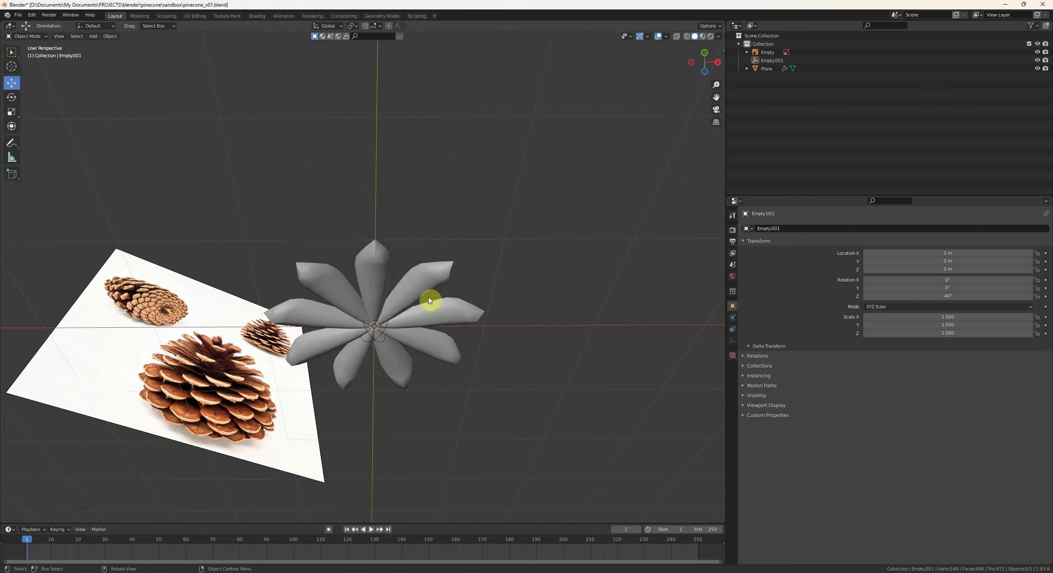
- Compare the ring of scales with the reference pinecones from several angles, checking how many scales surround the base
scroll(163, 338, "up", 4)
middle_click_drag(166, 342, 245, 321)
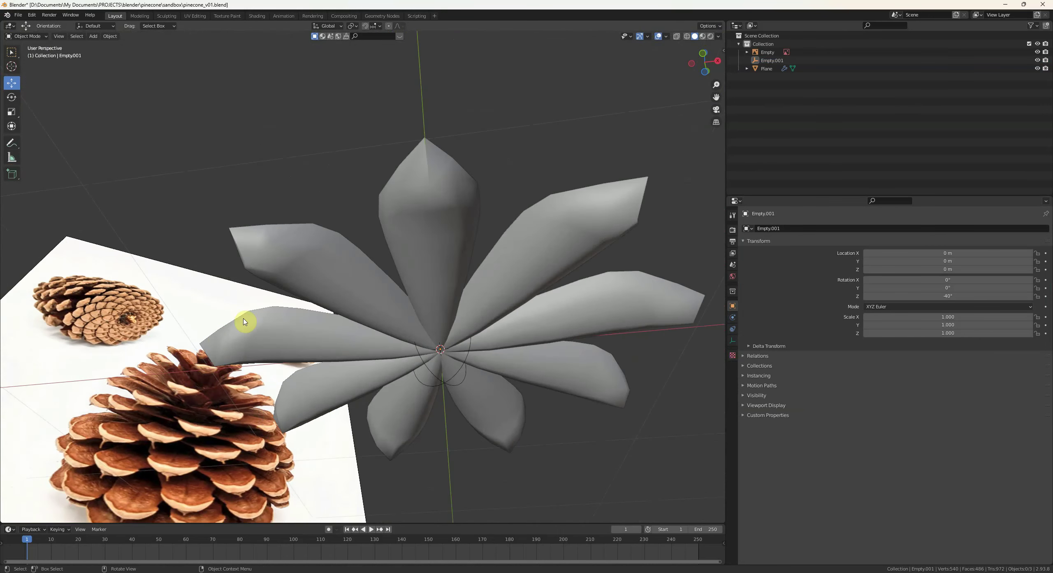
middle_click_drag(424, 280, 369, 223)
left_click(369, 223)
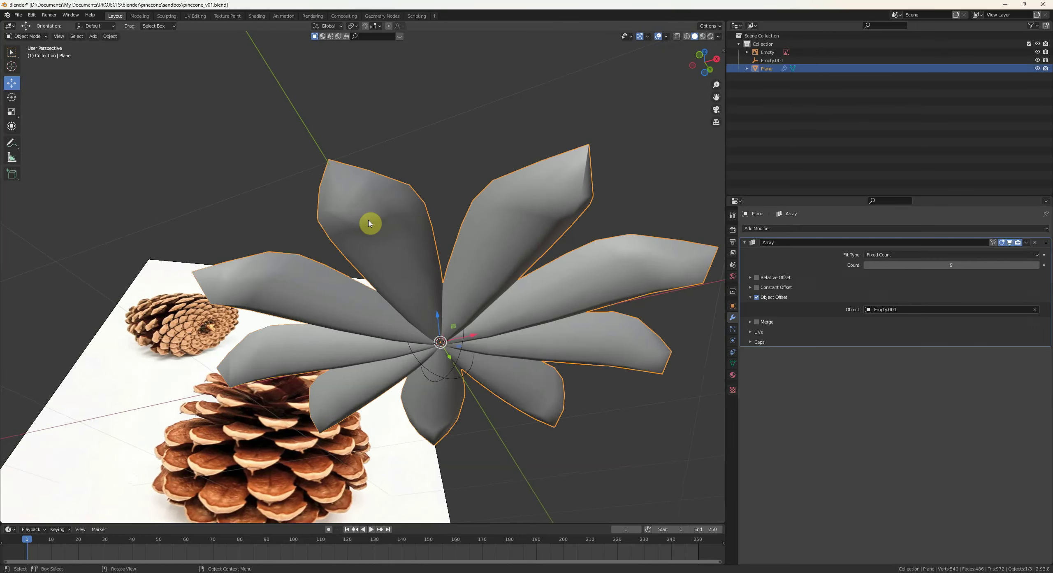
middle_click_drag(433, 242, 408, 254)
key("Tab")
scroll(435, 247, "down", 3)
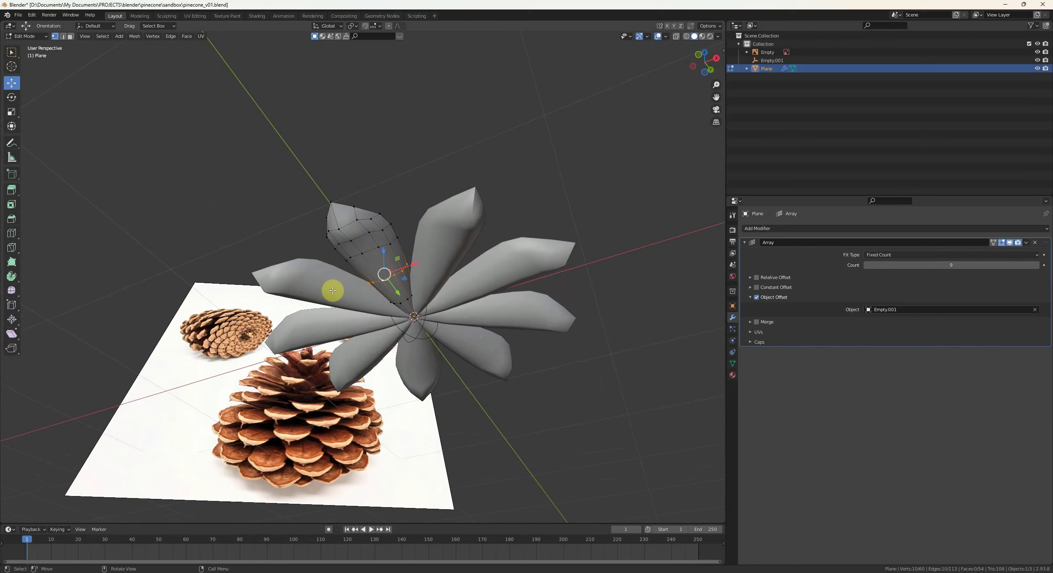
middle_click_drag(332, 290, 371, 300)
left_click(371, 299)
middle_click_drag(330, 262, 377, 332)
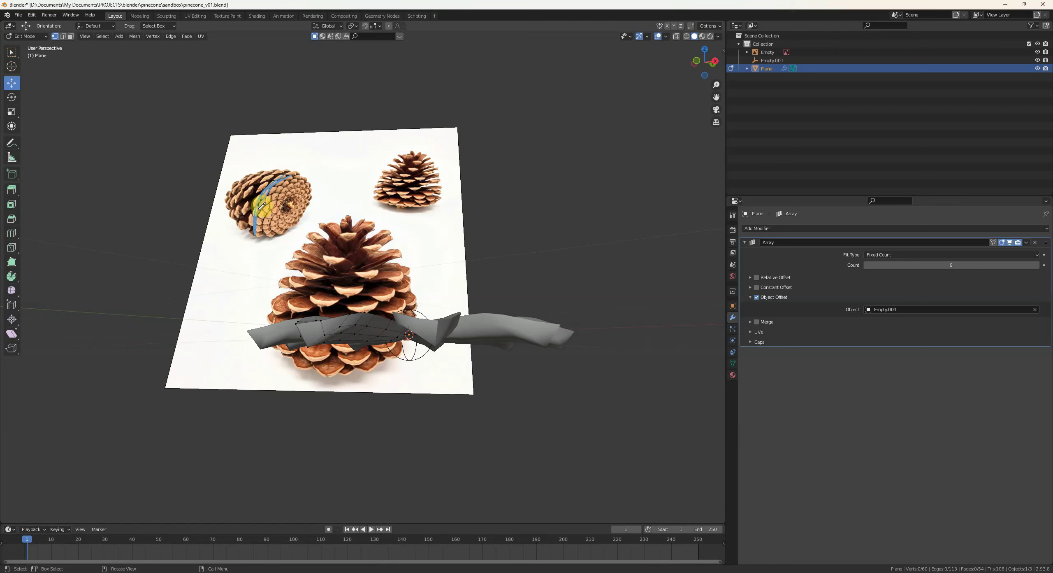
middle_click_drag(406, 356, 327, 333)
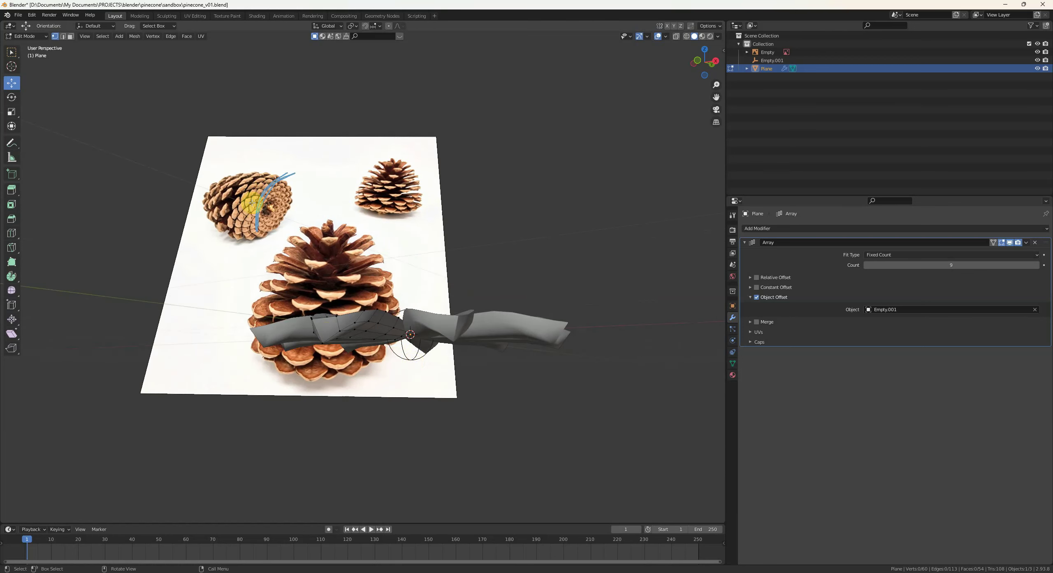
mouse_move(255, 187)
right_mouse_down()
mouse_move(304, 179)
mouse_move(264, 210)
right_mouse_up()
middle_click_drag(350, 198, 347, 214, "shift")
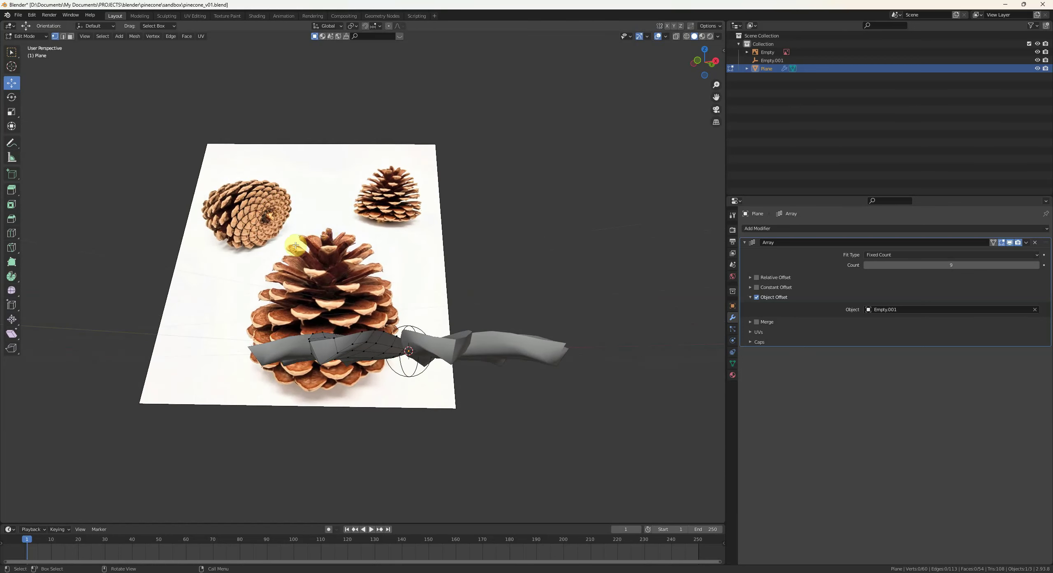
middle_click_drag(296, 246, 403, 312)
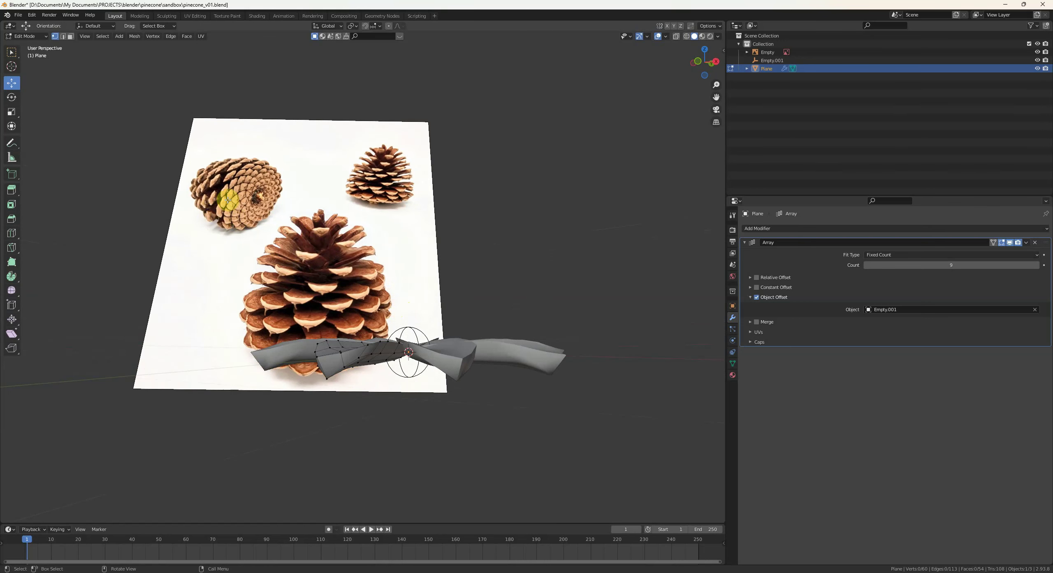
middle_click_drag(227, 190, 433, 409)
key("Tab")
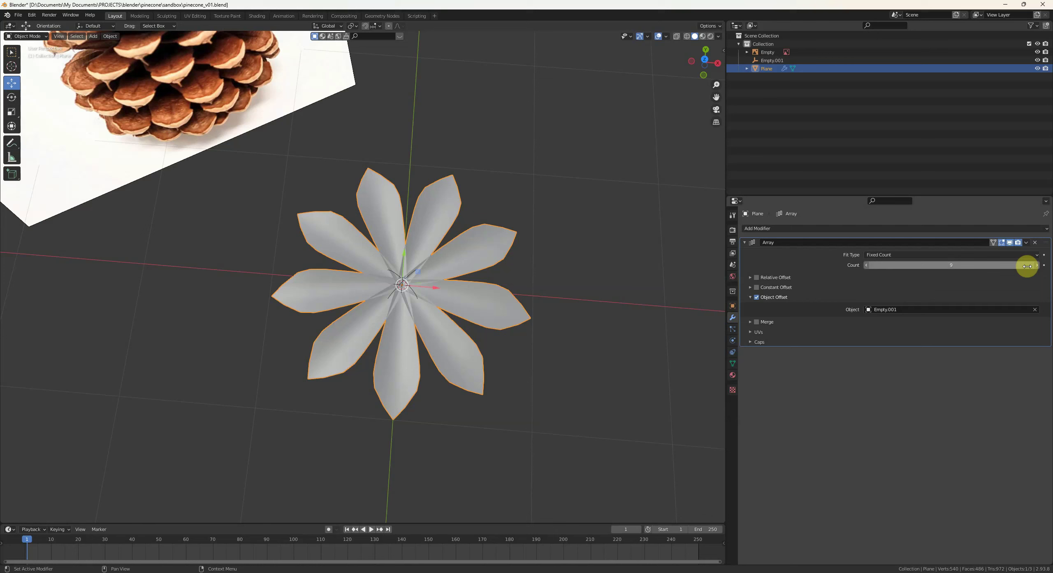
- Raise the scale array's count to 10 and rotate the sphere empty about Z to space the scales evenly
left_click(403, 284)
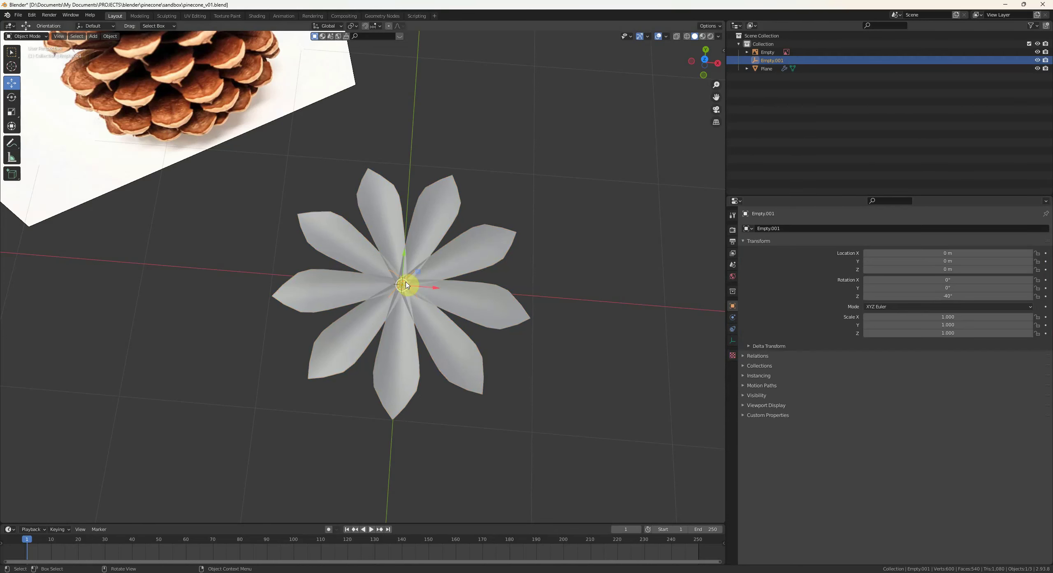
key("r")
key("z")
left_click(517, 328)
key("alt+a")
middle_click_drag(449, 370, 435, 202)
- Raise the array count to 11 and rotate the sphere empty about Z to -32.8° to spread the scales evenly
left_click(436, 197)
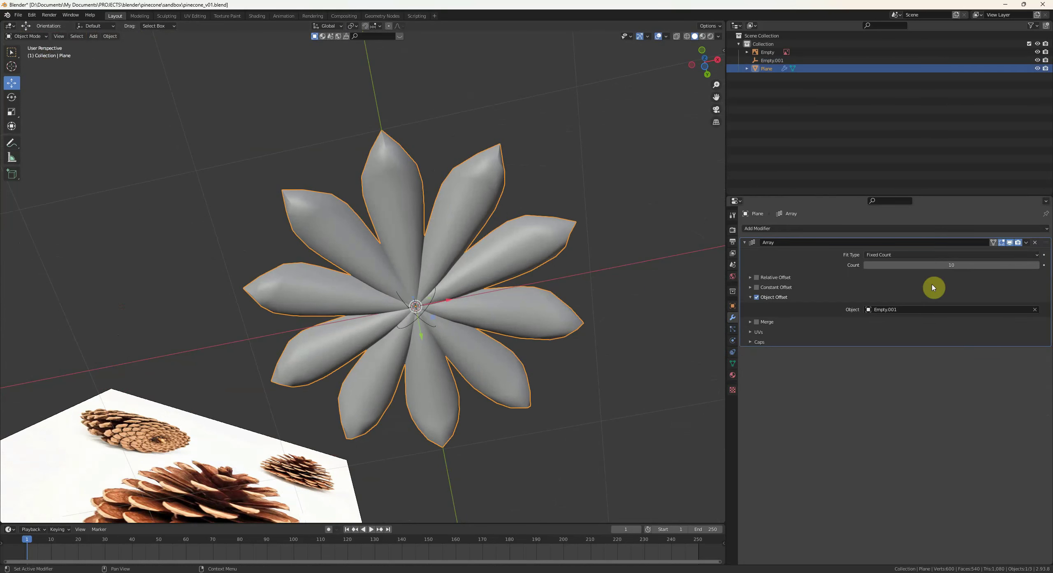
left_click(1038, 265)
middle_click_drag(602, 279, 416, 337)
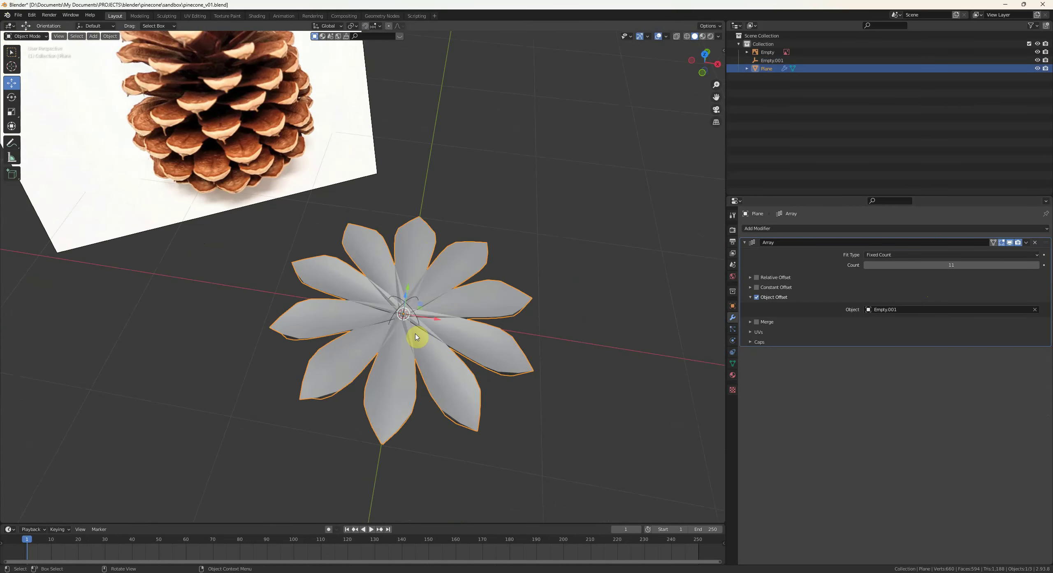
left_click(416, 315)
middle_click_drag(491, 342, 499, 366)
key("r")
key("z")
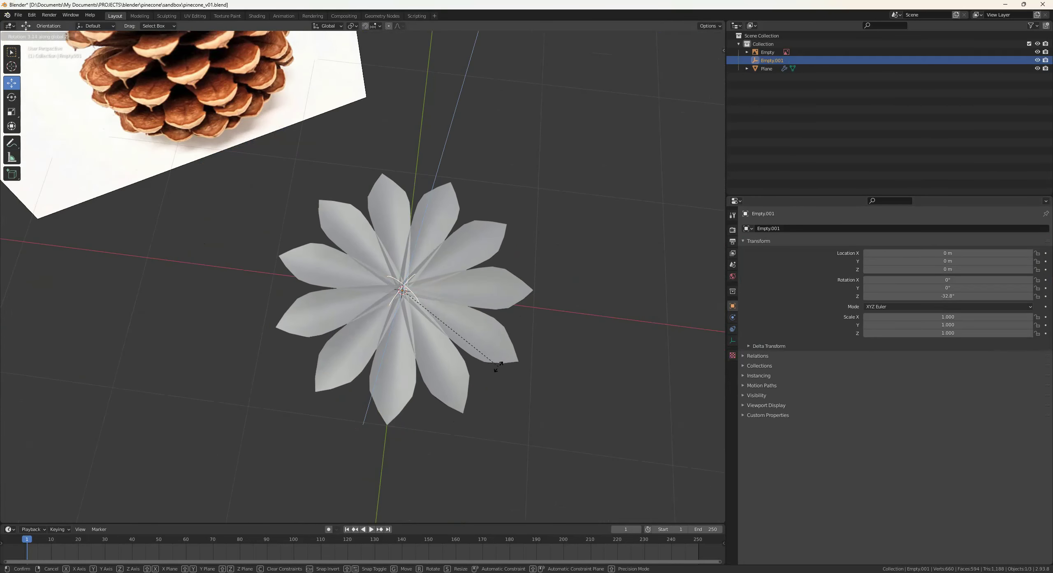
left_click(496, 369)
left_click(490, 369)
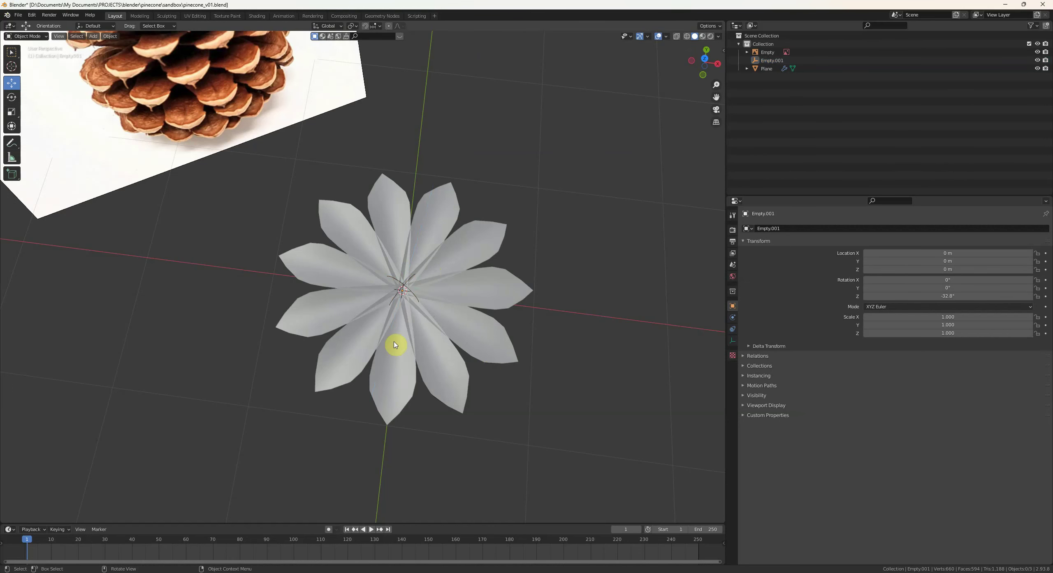
- Add a Simple Deform modifier to the scale, move it above the Array modifier and set it to Bend
middle_click_drag(394, 345, 405, 320)
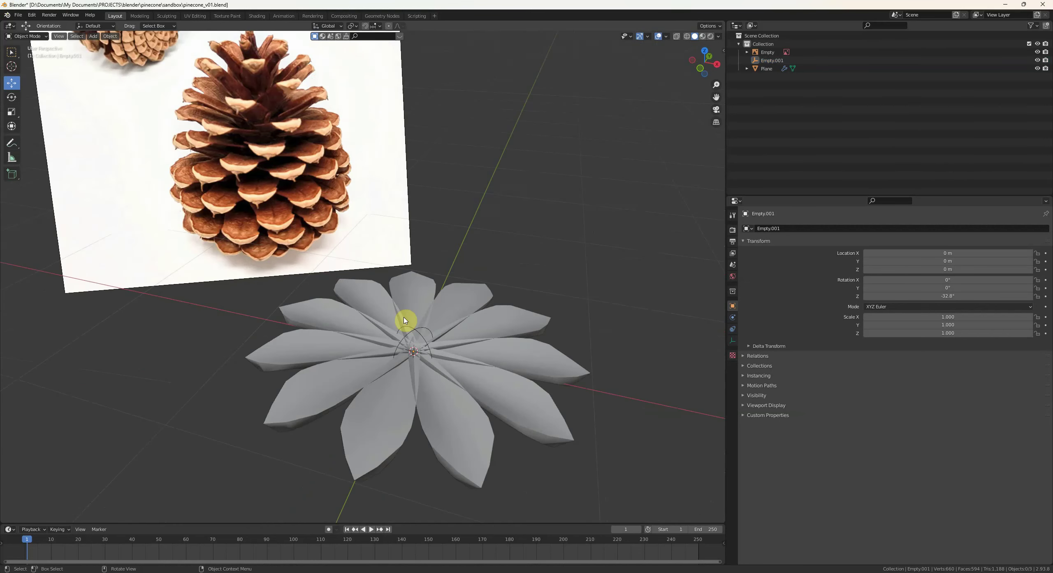
left_click(434, 364)
mouse_move(434, 364)
middle_mouse_down()
mouse_move(458, 362)
mouse_move(430, 365)
middle_mouse_up()
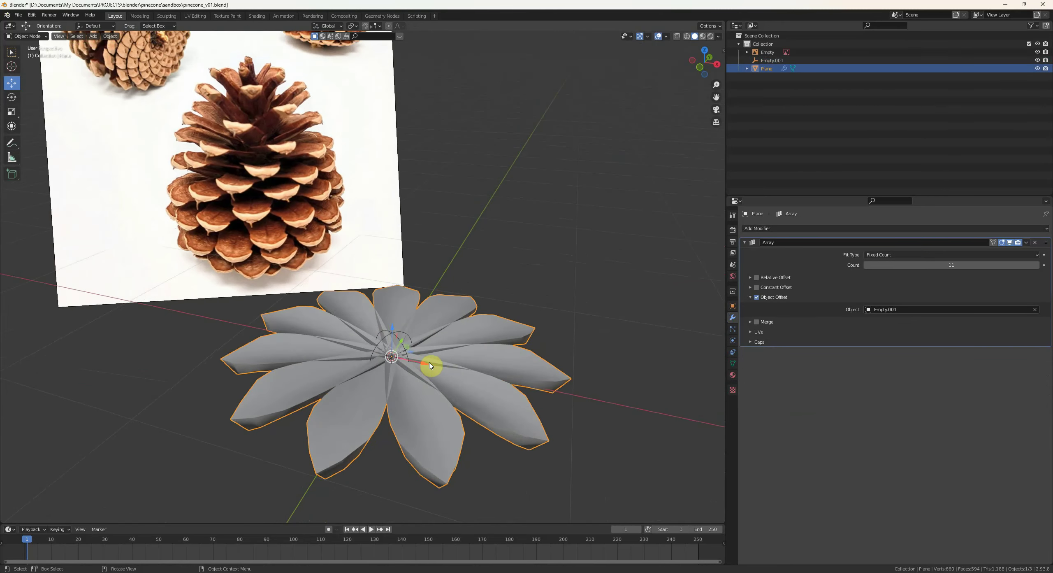
left_click(756, 228)
left_click(905, 332)
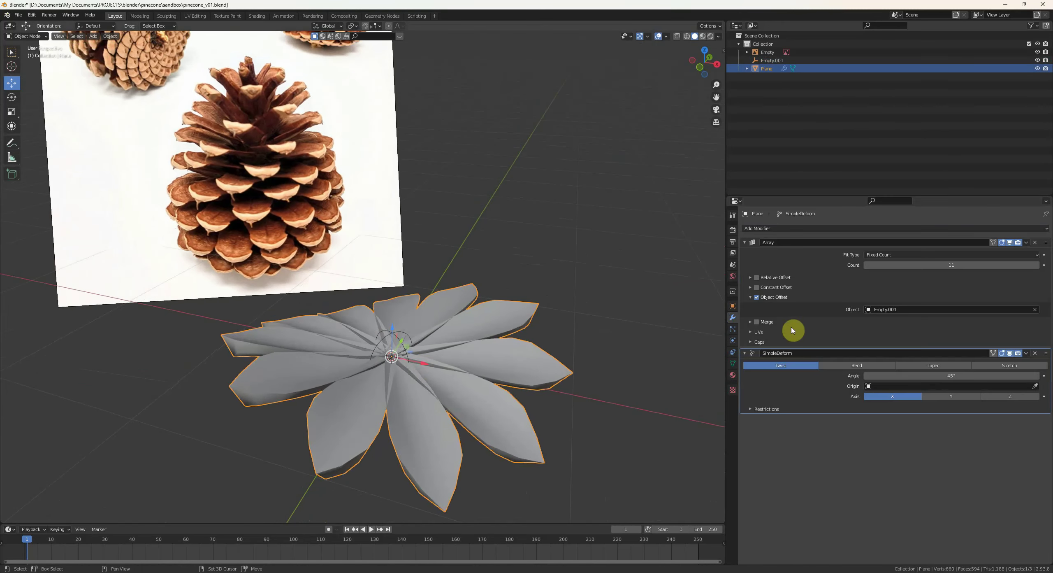
middle_click_drag(625, 312, 597, 296)
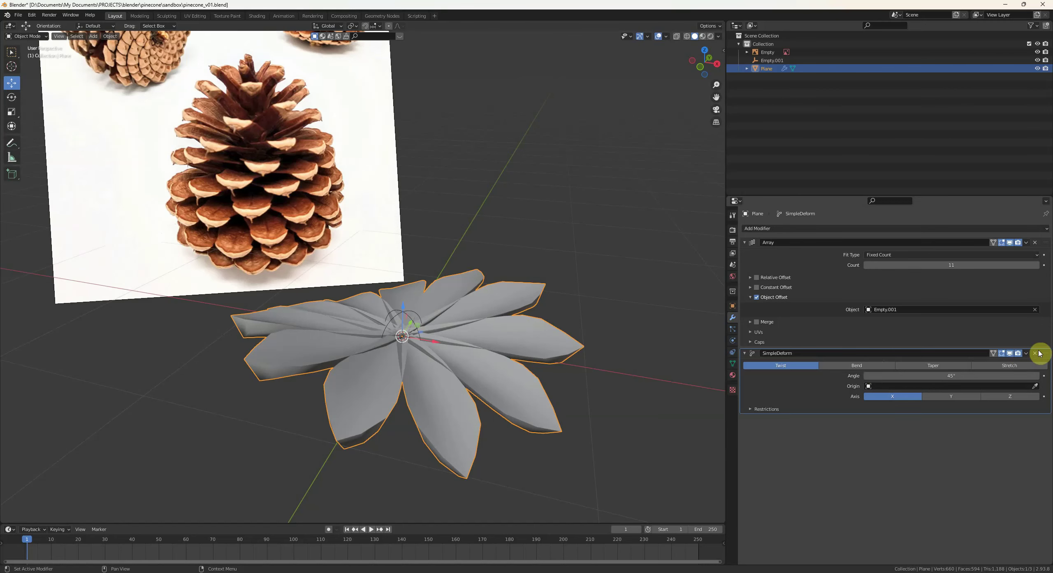
left_click_drag(1039, 353, 1011, 273)
left_click(857, 255)
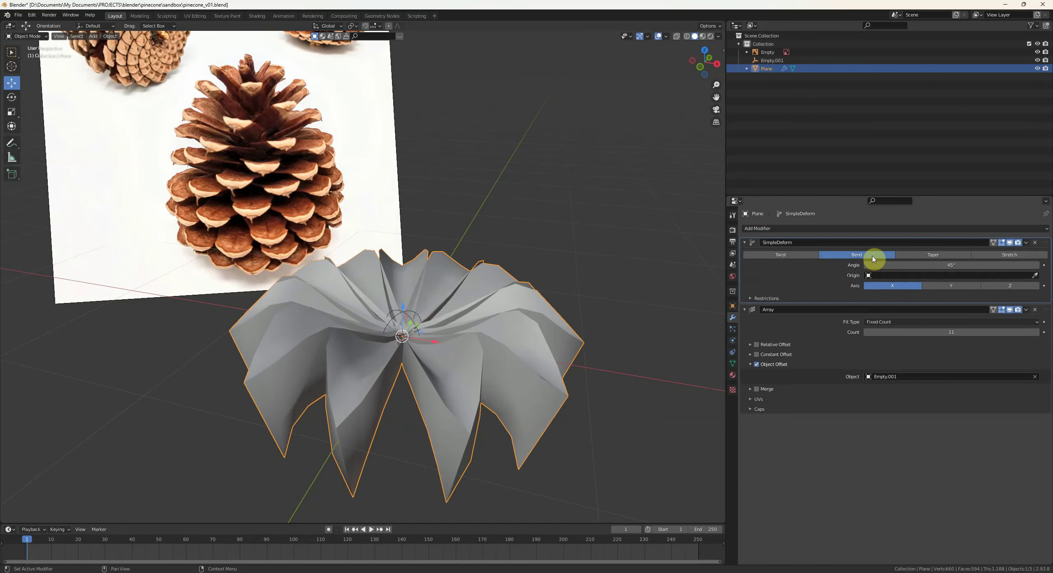
- Hide the array in the viewport, then select the whole scale mesh in Edit Mode with X-ray on and the 3D Cursor as pivot
middle_click_drag(560, 316, 535, 318)
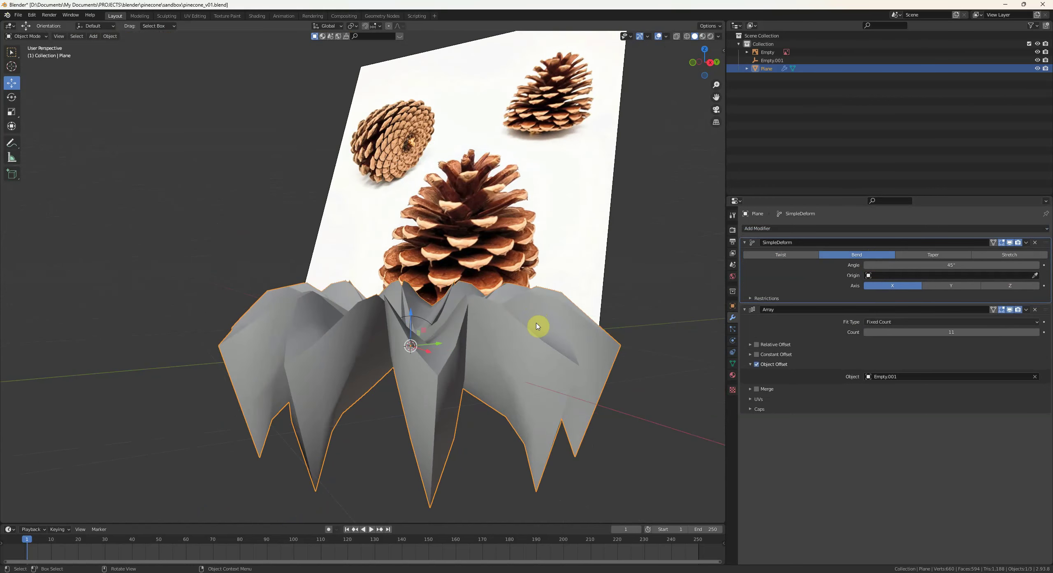
middle_click_drag(679, 294, 661, 305)
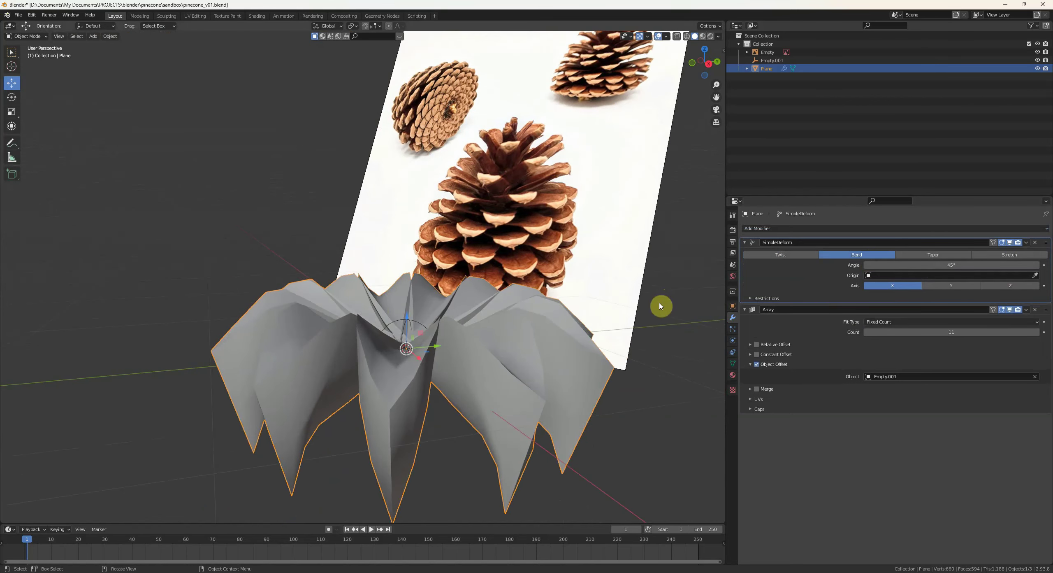
key("Tab")
key("Tab")
left_click(1009, 309)
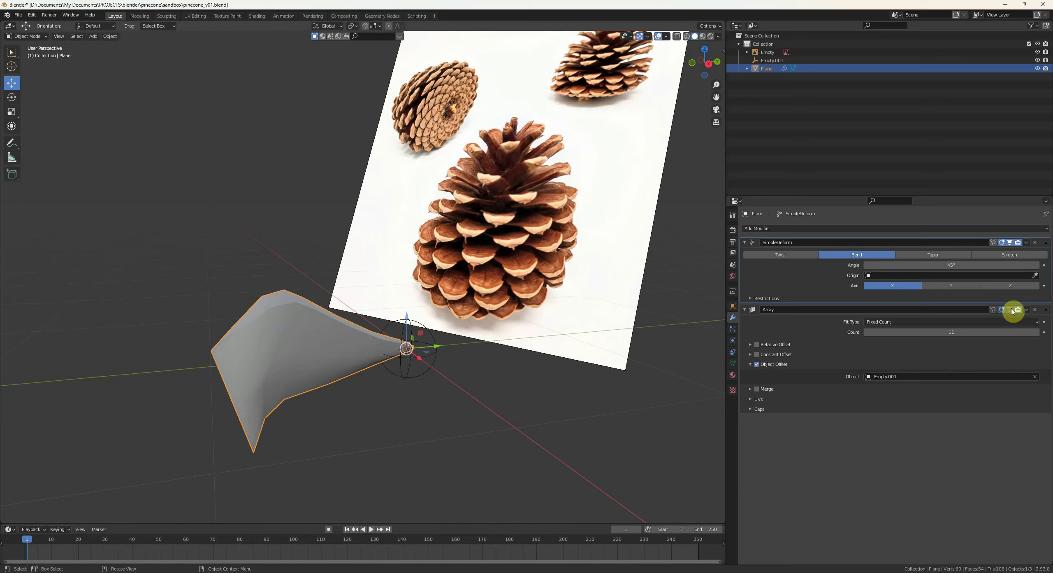
middle_click_drag(548, 307, 507, 331)
key("Tab")
key("alt+z")
key("a")
left_click(352, 26)
left_click(361, 45)
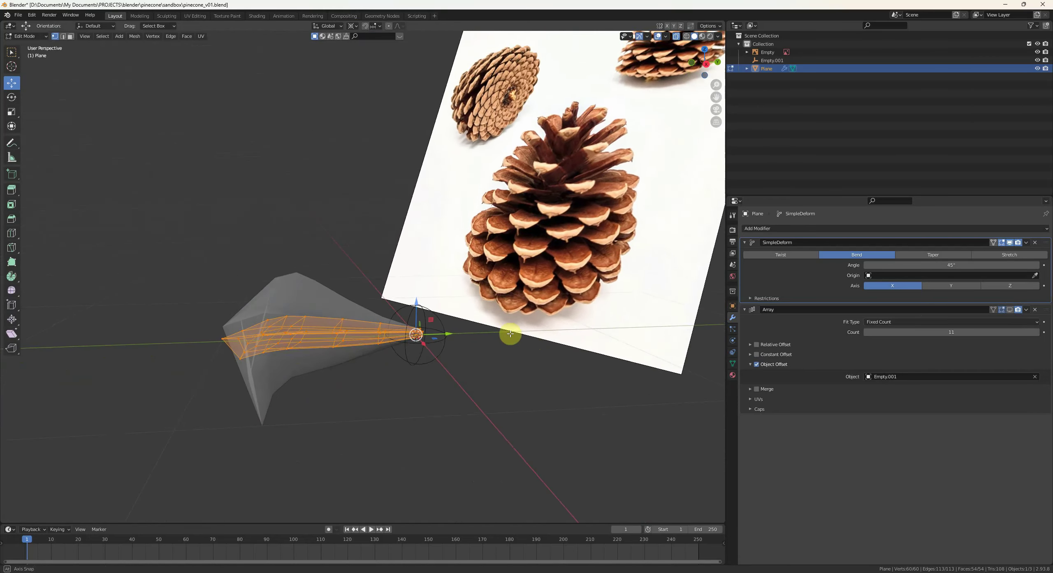
key("r")
key("x")
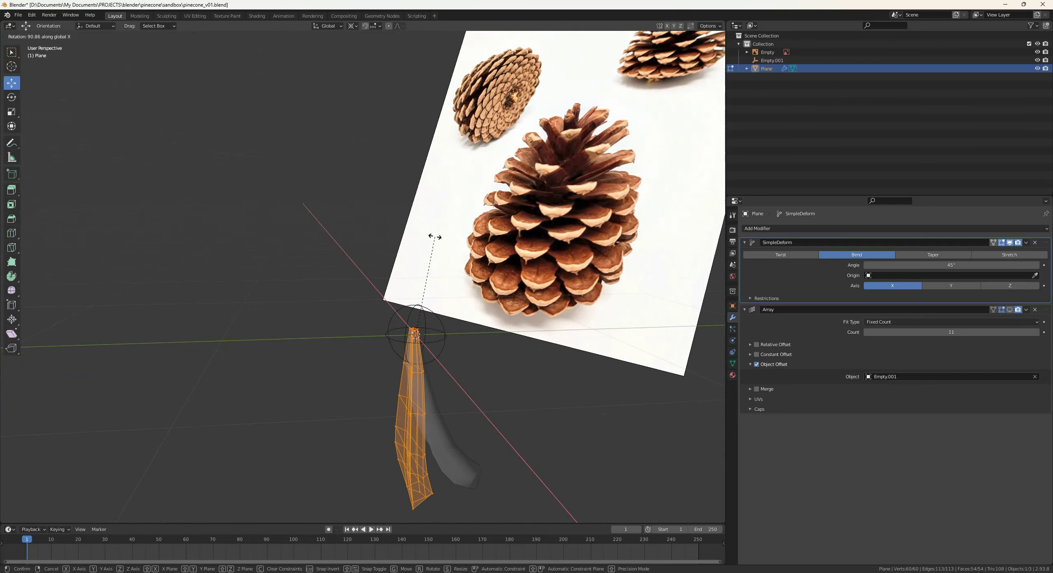
left_click(452, 243)
middle_click_drag(476, 300, 533, 369)
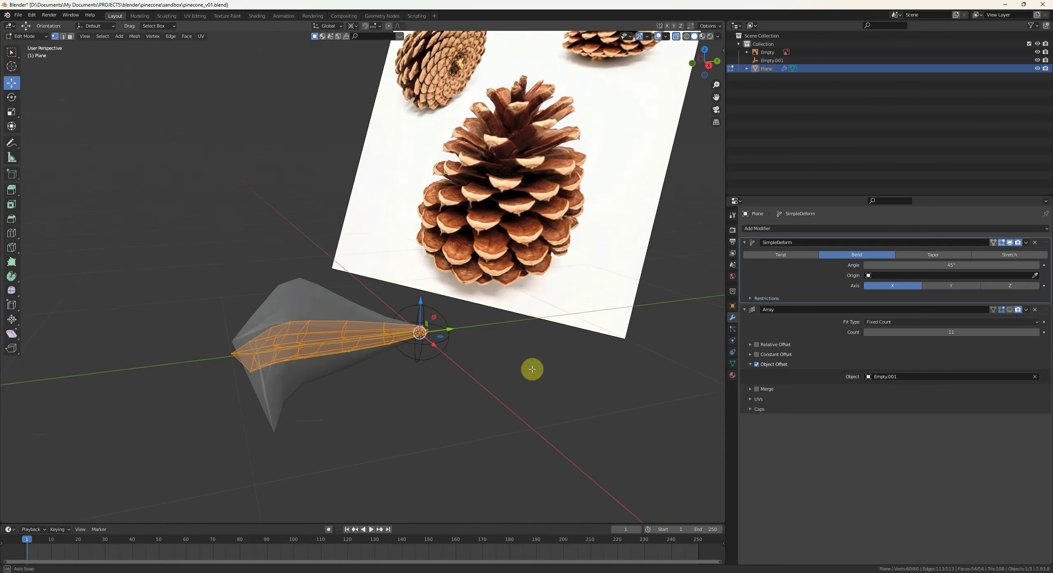
type("rx")
type("-90")
key("Escape")
- Rotate the scale's mesh 90° about X, then counter-rotate the object -90° about X in Object Mode and turn X-ray off
type("r")
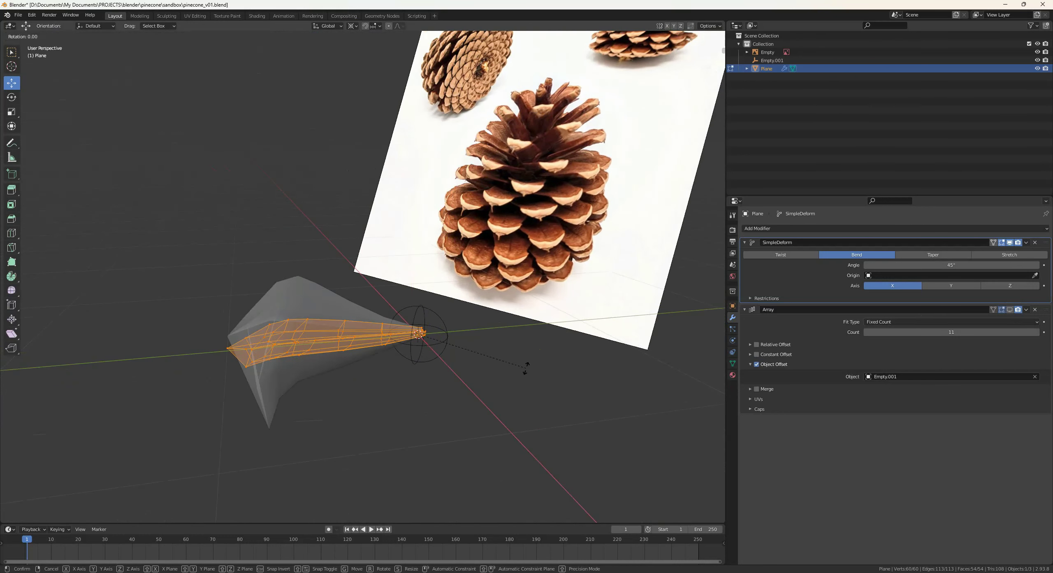
type("x90")
key("Return")
key("Tab")
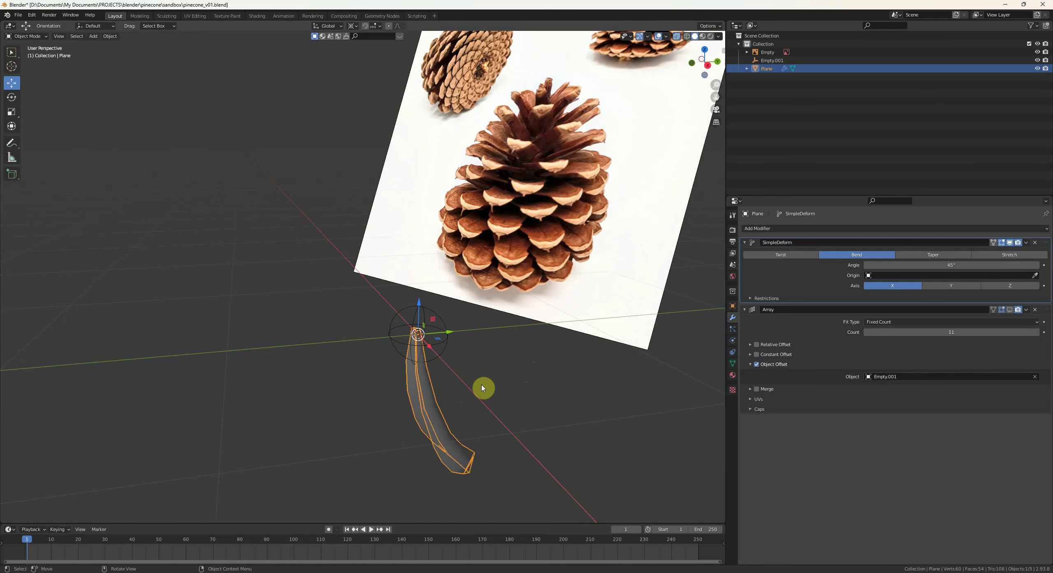
type("rz-90")
key("Return")
key("alt+z")
middle_click_drag(411, 370, 496, 369)
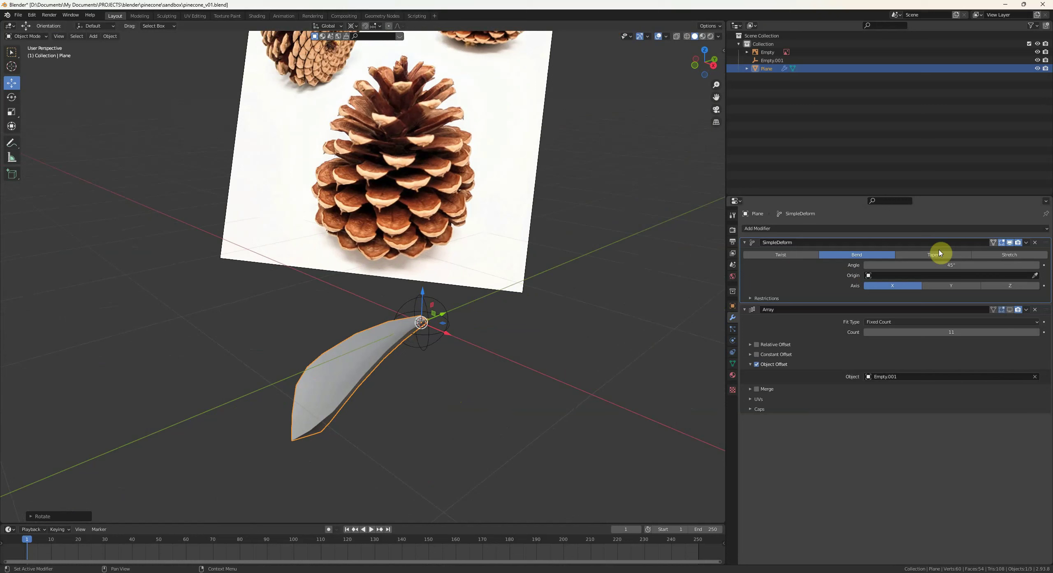
- Set the Bend angle to -36.1° so the scale curves upward, and show the array in the viewport again
left_click_drag(940, 265, 905, 265)
left_click(403, 366)
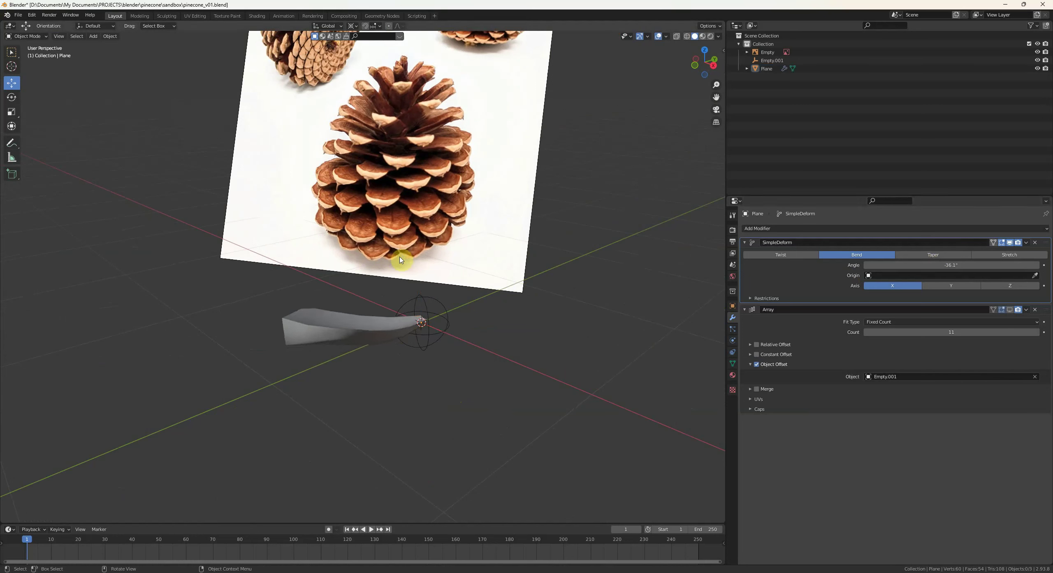
left_click(335, 330)
left_click(1010, 309)
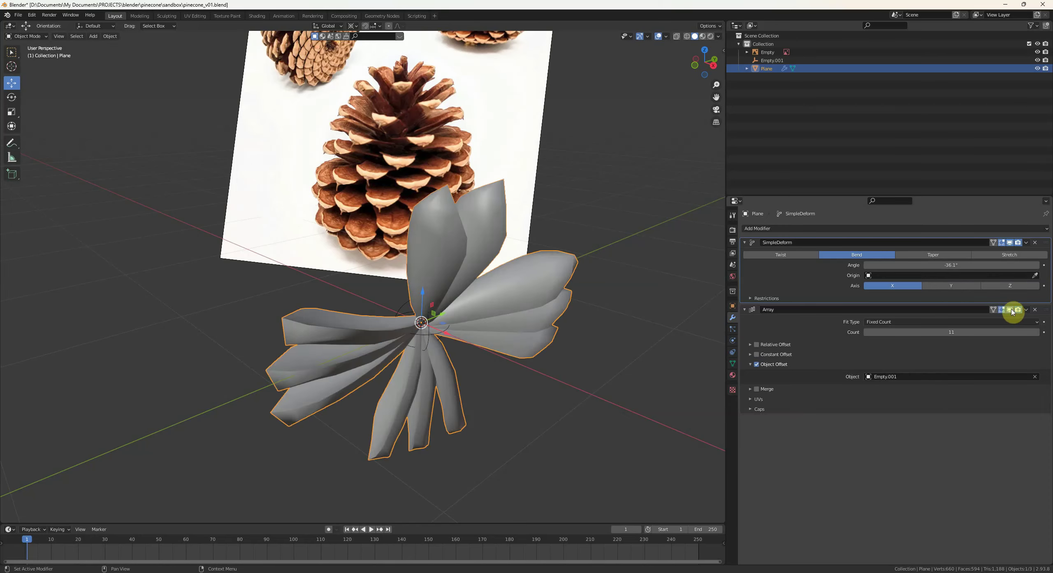
- Show the transform values in the viewport and apply the scale object's rotation
middle_click_drag(535, 342, 425, 337)
key("n")
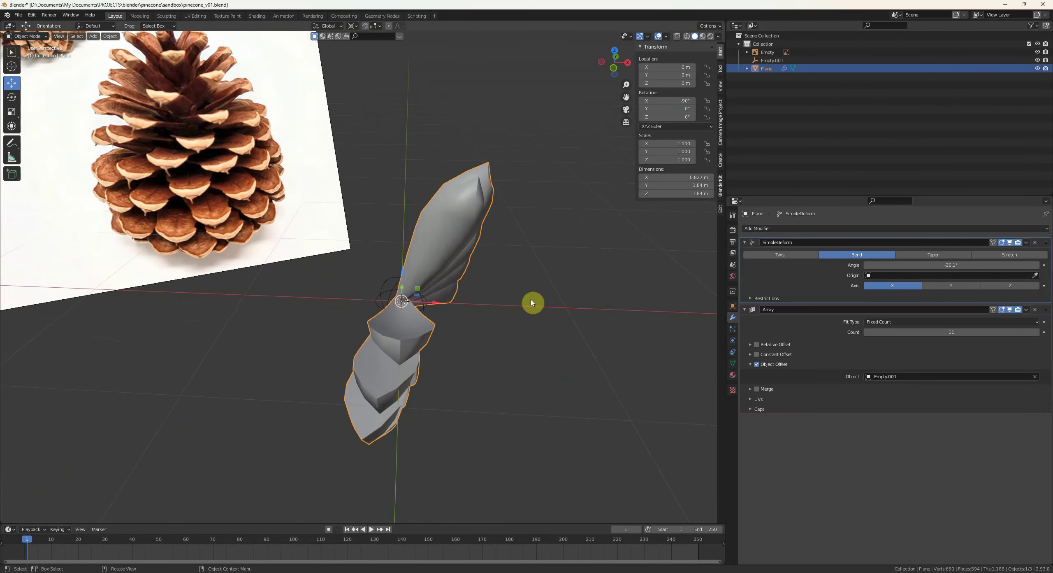
middle_click_drag(590, 200, 592, 204)
key("ctrl+a")
left_click(593, 204)
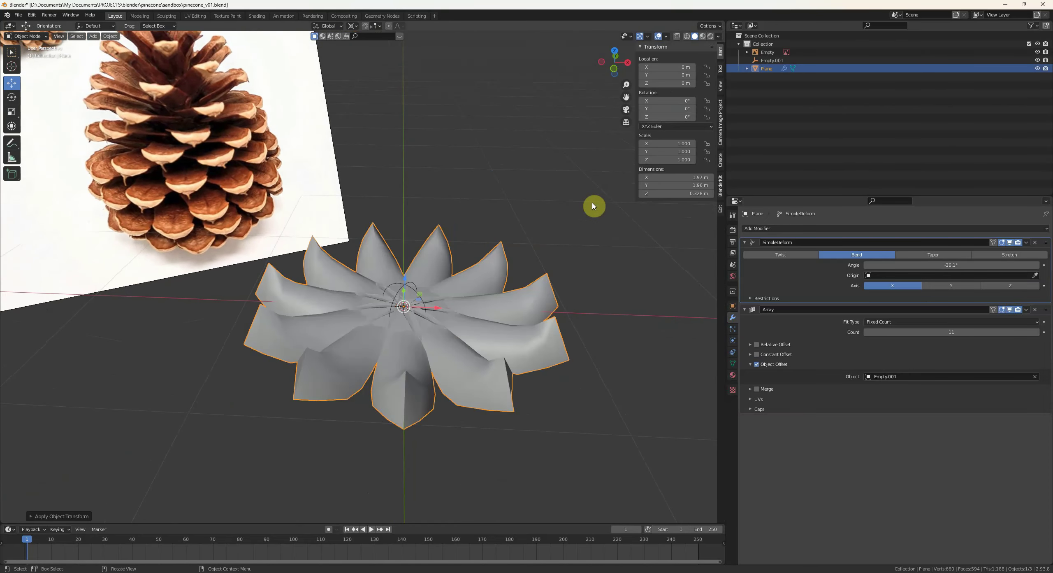
left_click(561, 228)
- Check the scale's mesh against the bent array in Edit Mode, then undo the applied rotation
middle_click_drag(489, 288, 473, 293)
left_click(396, 351)
key("Tab")
middle_click_drag(473, 356, 657, 337)
key("Tab")
key("ctrl+z")
key("ctrl+z")
key("ctrl+z")
key("ctrl+z")
key("ctrl+z")
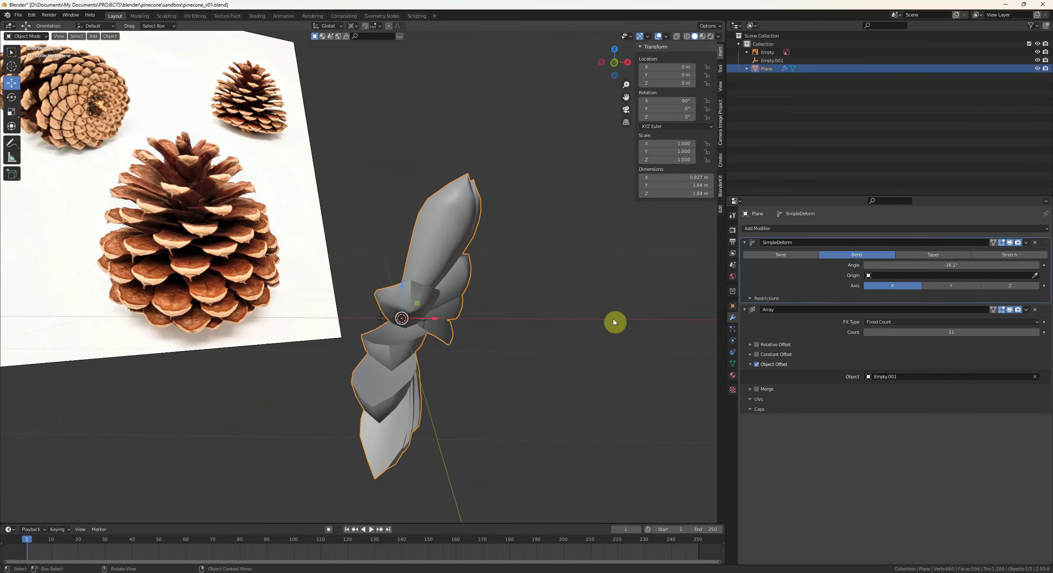
- Clear the rotation of the scale and its sphere empty, then rotate both together -90° about X
middle_click_drag(391, 319, 328, 299)
left_click(397, 319)
scroll(452, 317, "up", 1)
left_click(429, 310)
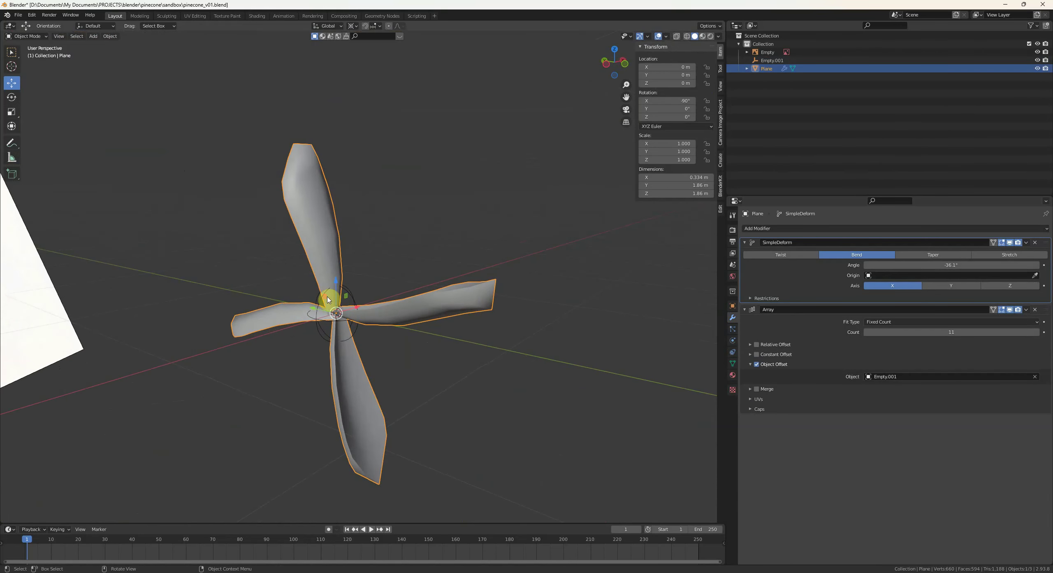
mouse_move(459, 324)
middle_mouse_down()
mouse_move(482, 330)
mouse_move(459, 324)
middle_mouse_up()
left_click(340, 298)
key("r")
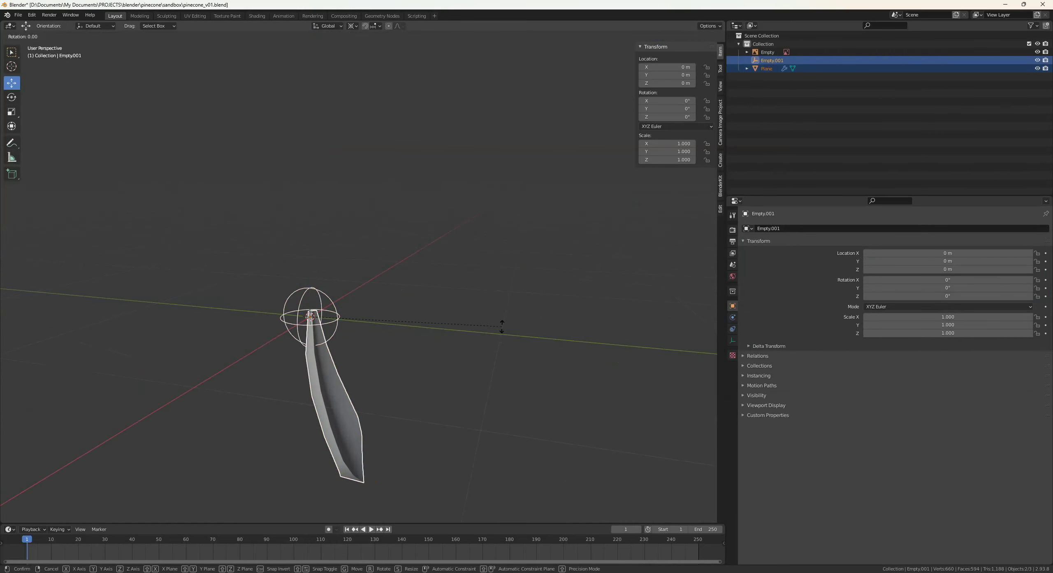
right_click(496, 235)
type("rx-90")
key("Return")
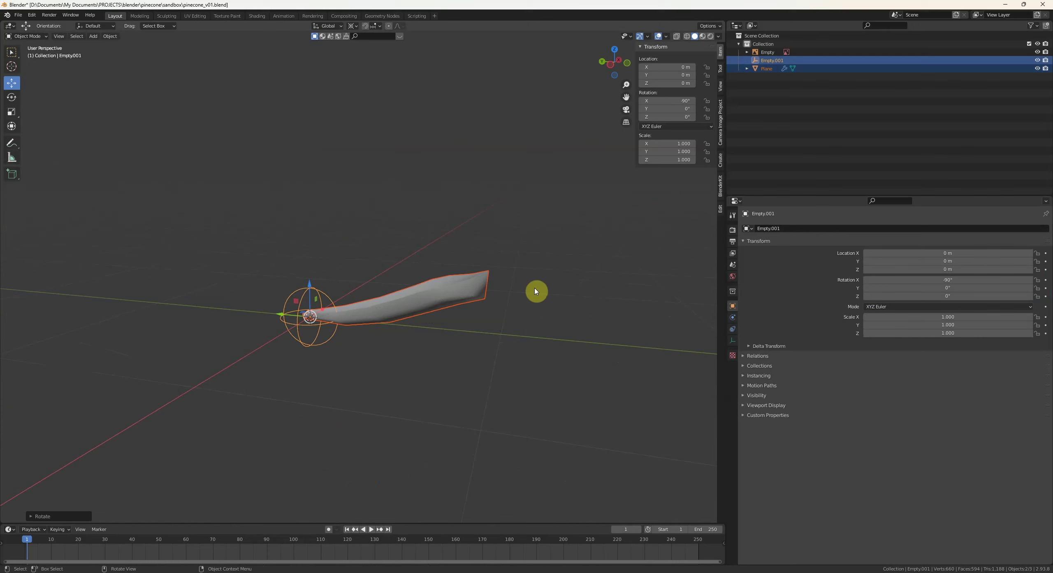
- Rotate the scale object about Z to -32.6° so its 11-copy array fans out evenly into a full ring
left_click(534, 291)
middle_click_drag(474, 286, 436, 299)
left_click(437, 301)
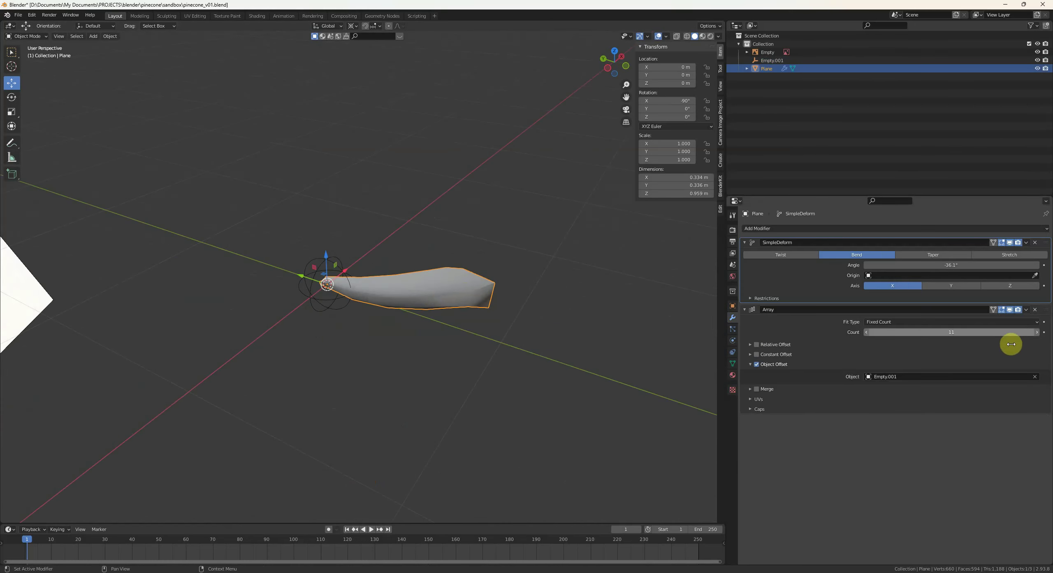
key("r")
key("z")
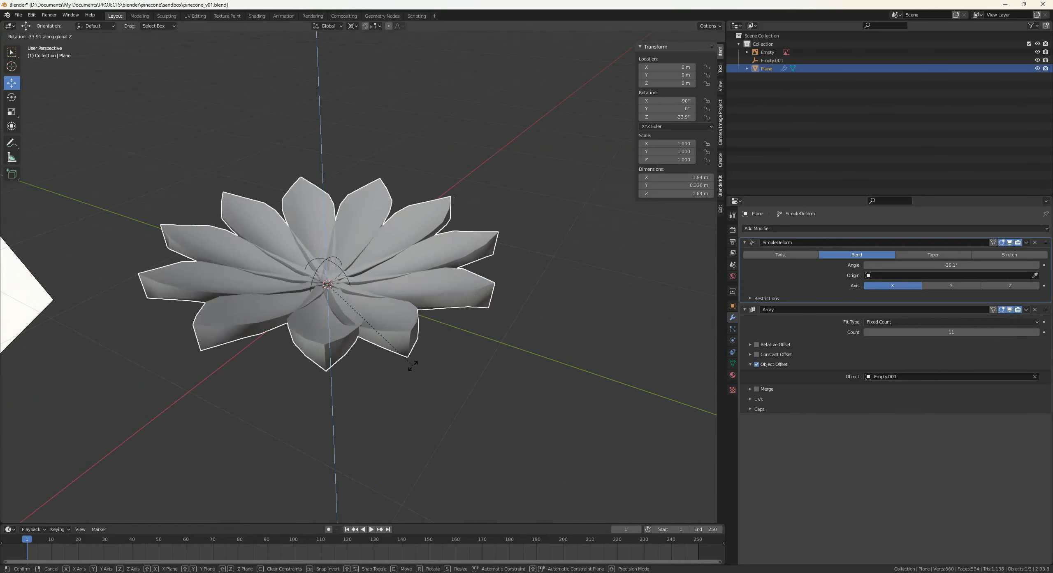
left_click(418, 367)
middle_click_drag(419, 367, 362, 282)
key("r")
key("z")
left_click(463, 365)
left_click(463, 365)
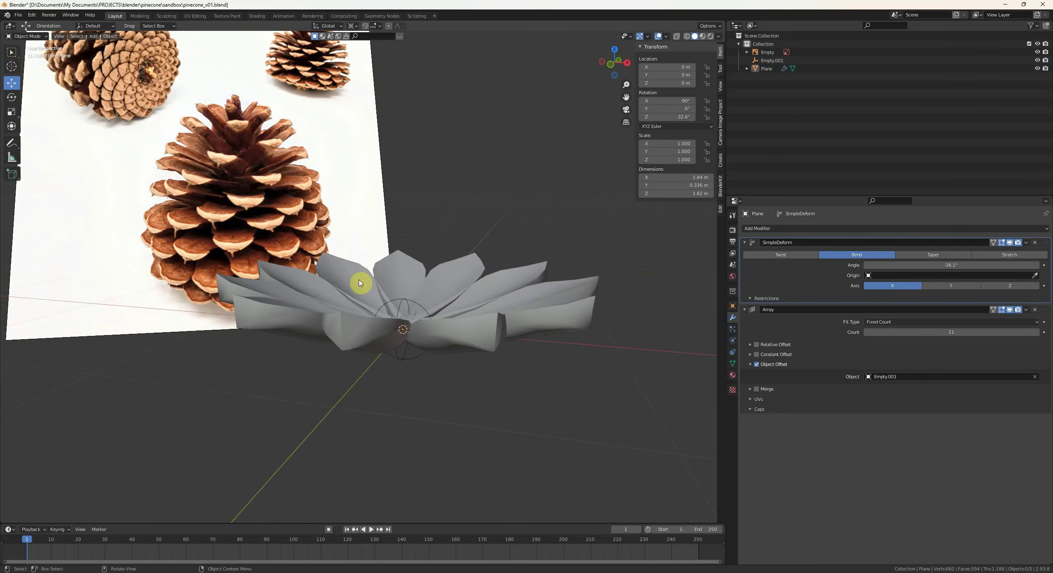
- Set the ring's Bend angle to -39.7° so its scales curve up slightly more, using the reference photo as a guide
left_click(362, 282)
left_click_drag(869, 265, 862, 265)
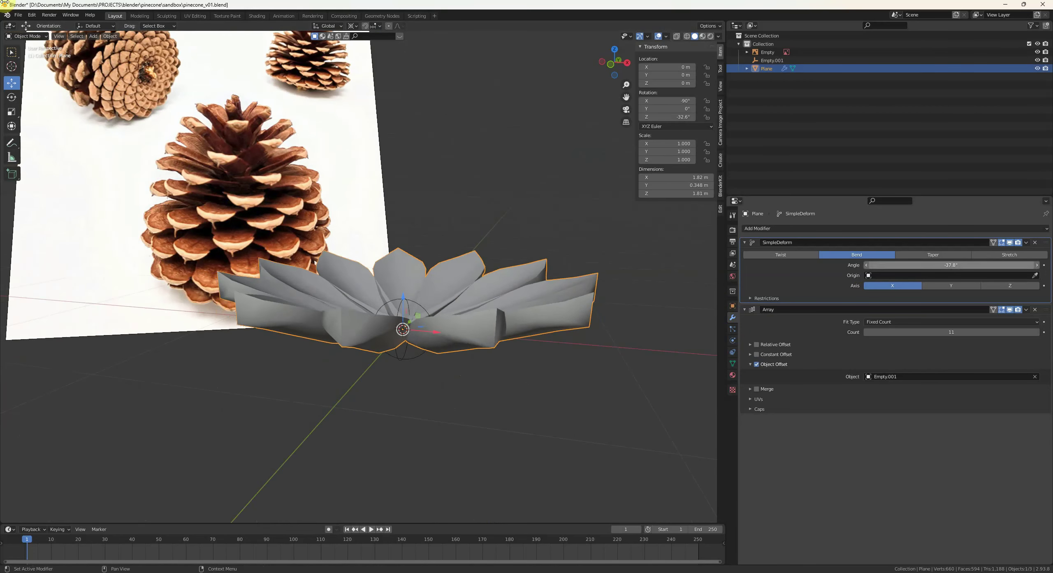
scroll(543, 304, "down", 3)
mouse_move(544, 304)
middle_mouse_down()
mouse_move(543, 275)
mouse_move(541, 291)
middle_mouse_up()
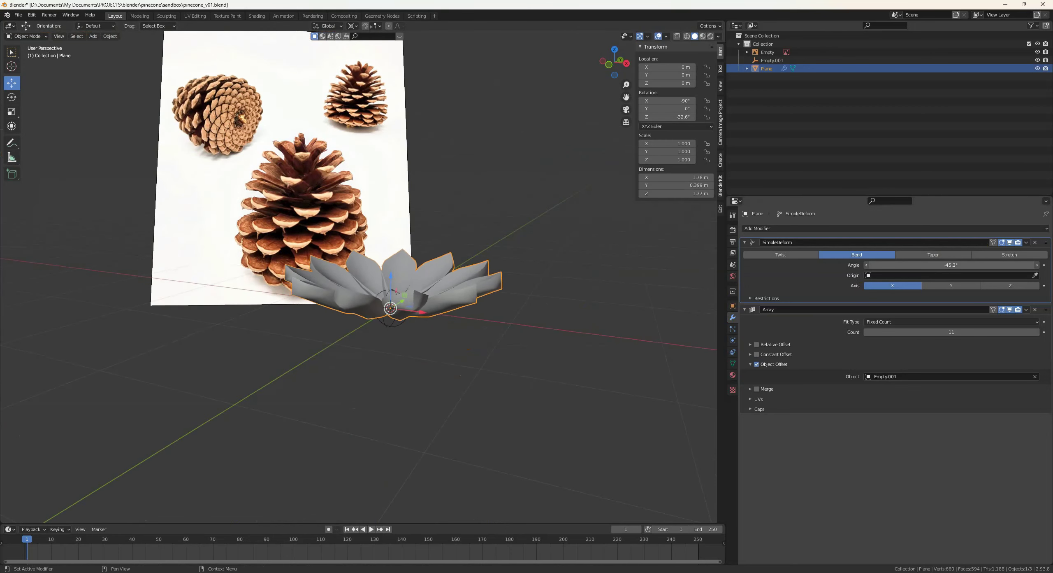
left_click_drag(951, 265, 950, 265)
left_click(551, 313)
mouse_move(551, 312)
middle_mouse_down()
mouse_move(571, 294)
mouse_move(534, 308)
middle_mouse_up()
scroll(562, 282, "up", 1)
scroll(534, 306, "up", 1)
- Duplicate the ring together with its empty and raise the copy along Z to about 0.1045 m
left_click(417, 300)
left_click(423, 271, "shift")
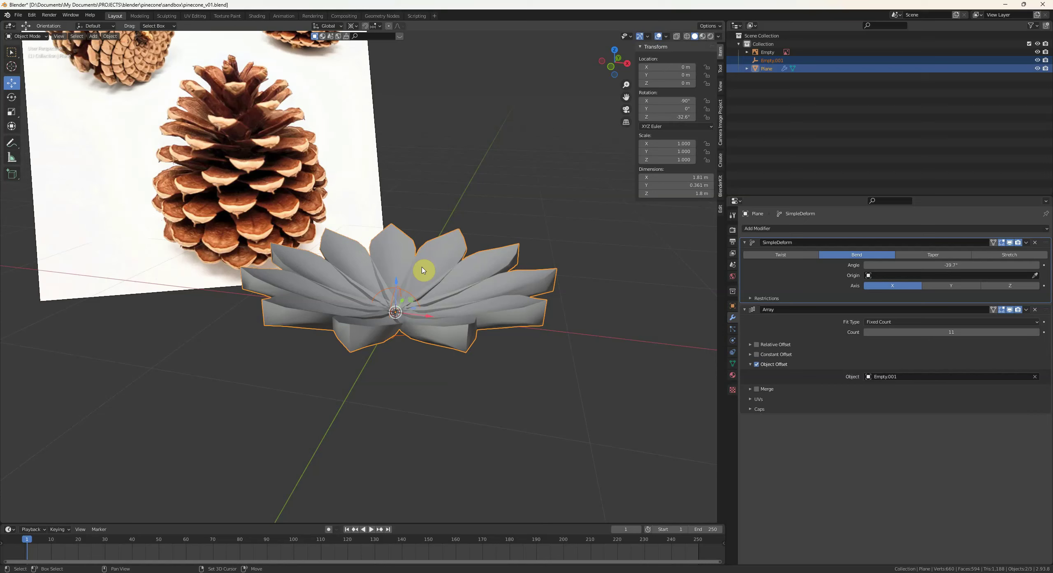
middle_click_drag(423, 270, 447, 280)
key("shift+d")
right_click(448, 280)
scroll(467, 283, "up", 1)
key("g")
key("z")
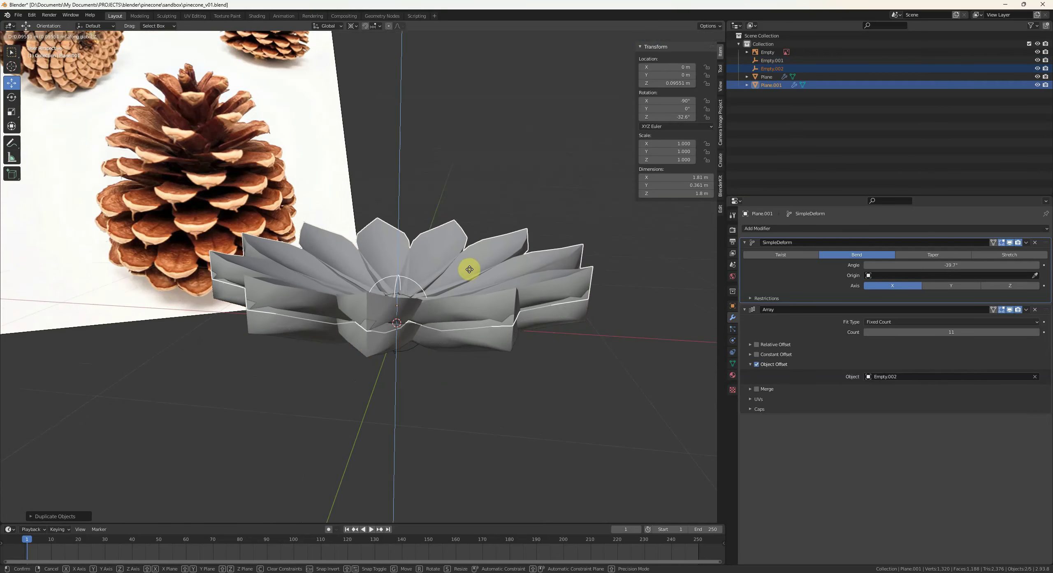
left_click(472, 269)
- Rotate the duplicated ring and its empty about Z so the scales sit over the gaps of the ring below
key("r")
key("z")
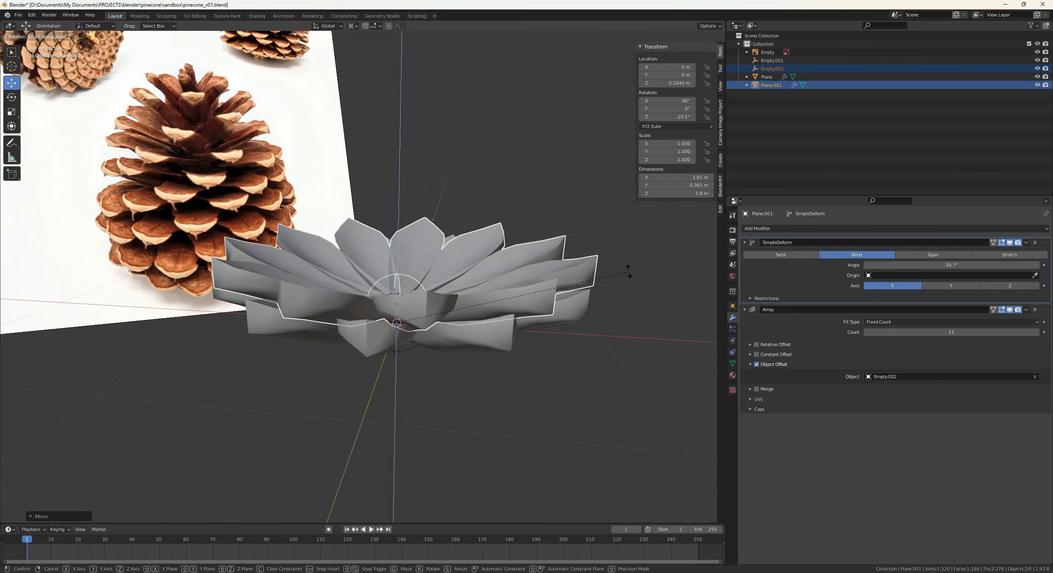
left_click(628, 267)
middle_click_drag(628, 266, 560, 322)
key("r")
key("z")
left_click(586, 278)
- Set the second ring's Bend angle to -48.5°
key("alt+a")
left_click(420, 307)
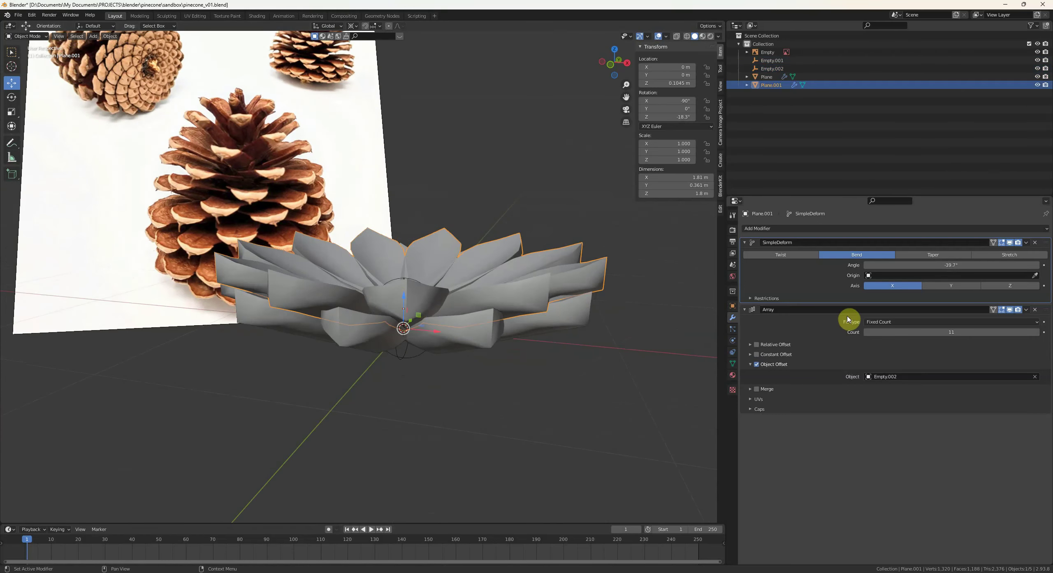
key("alt+a")
- Duplicate the second ring together with its empty and raise the copy to about 0.2261 m on Z
middle_click_drag(511, 301, 555, 329)
left_click(404, 326)
left_click(405, 273, "shift")
key("shift+d")
left_click(481, 298)
- Rotate the third ring and its empty about Z to stagger its scales against the second ring
key("r")
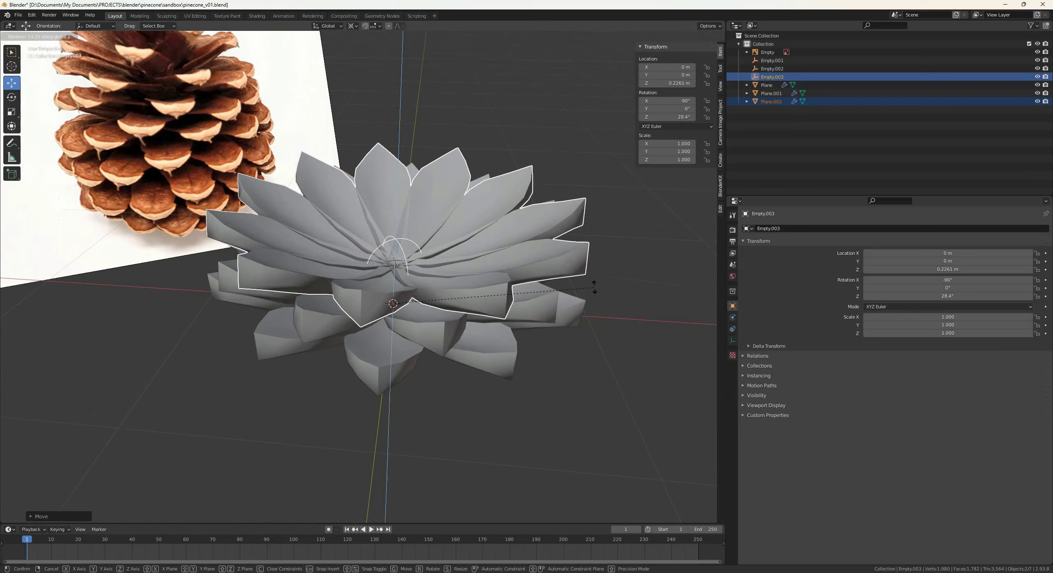
left_click(593, 288)
middle_click_drag(569, 318, 550, 287)
scroll(295, 252, "up", 2)
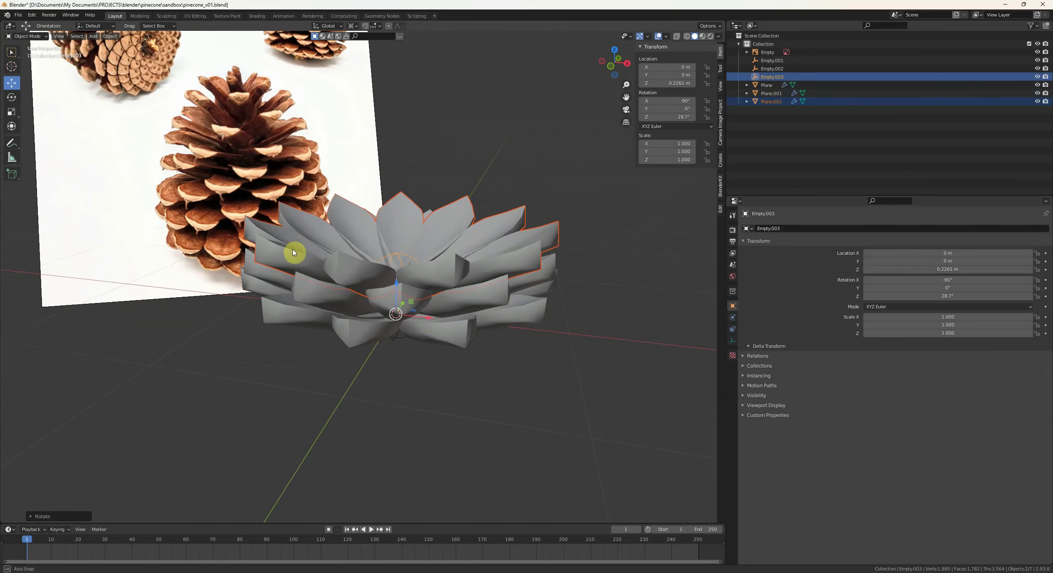
- Reduce the Array count to 9 on the third ring and to 10 on the second ring
left_click(407, 230)
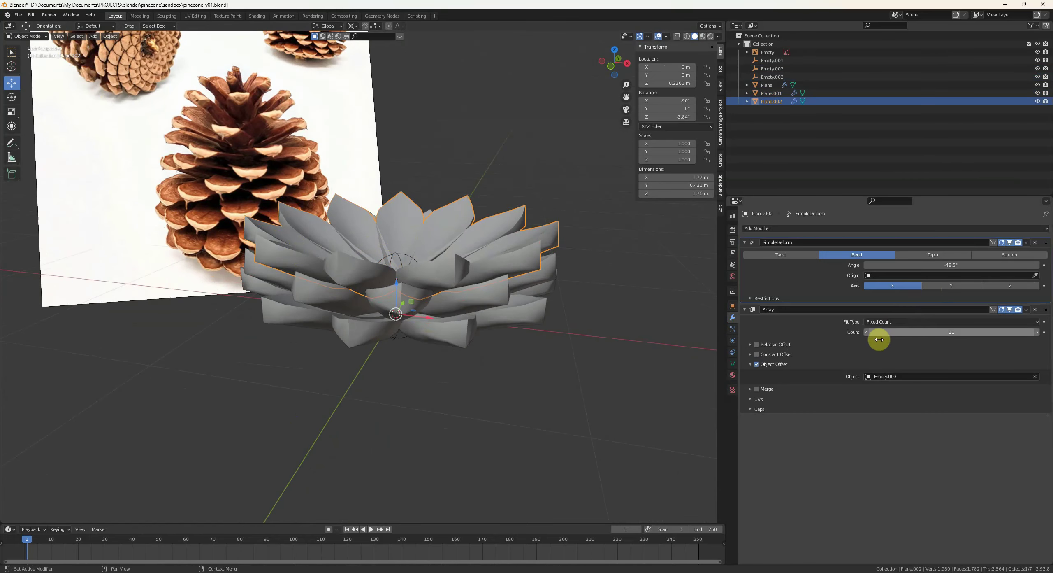
middle_click_drag(522, 288, 522, 338)
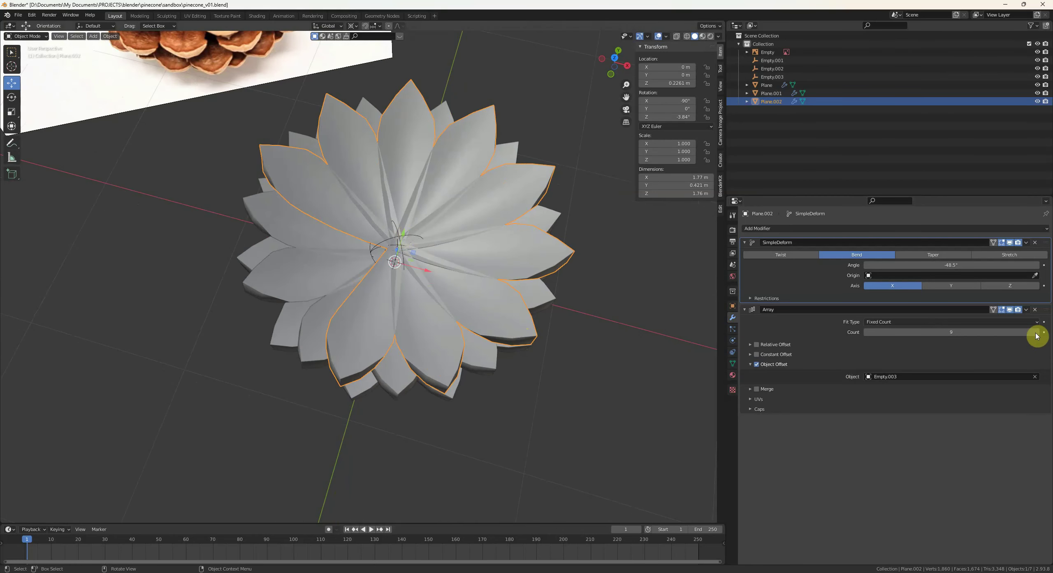
left_click(298, 271)
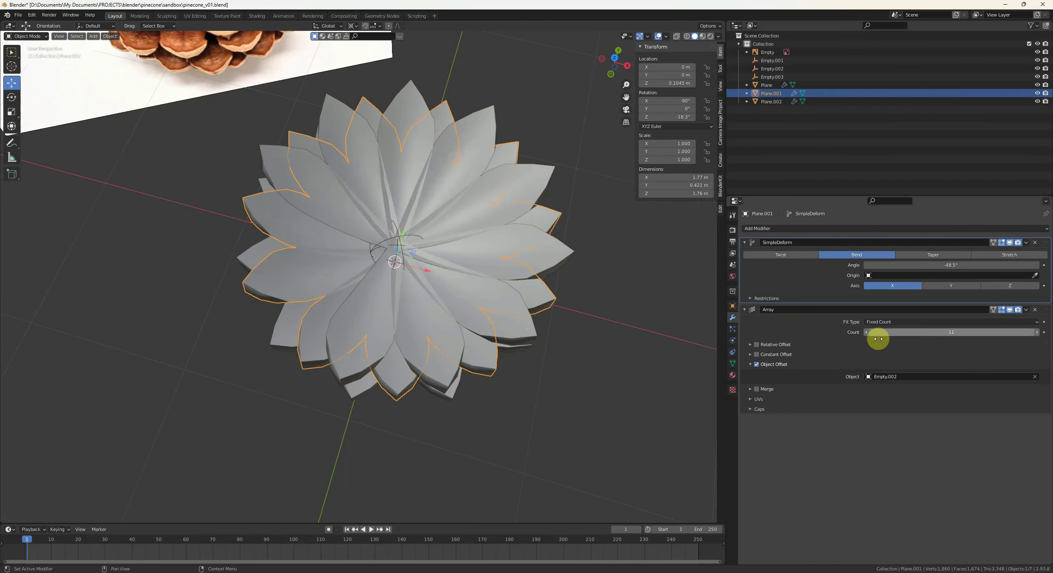
- Rotate the third ring's empty about Z to spread its nine scales further around the circle
left_click(380, 268)
key("r")
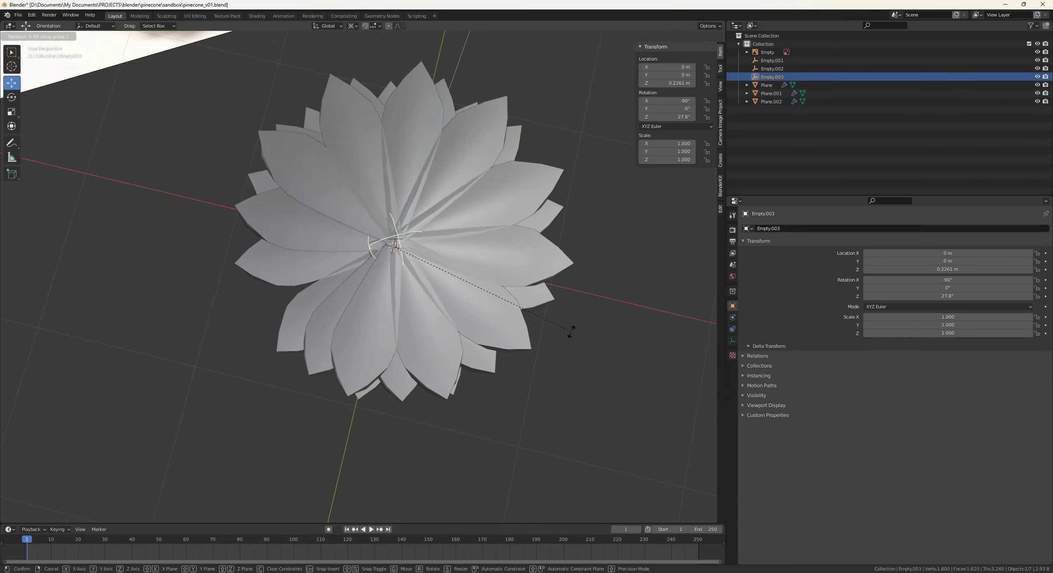
left_click(572, 332)
key("alt+z")
left_click(371, 247)
middle_click_drag(485, 329, 497, 281)
key("alt+z")
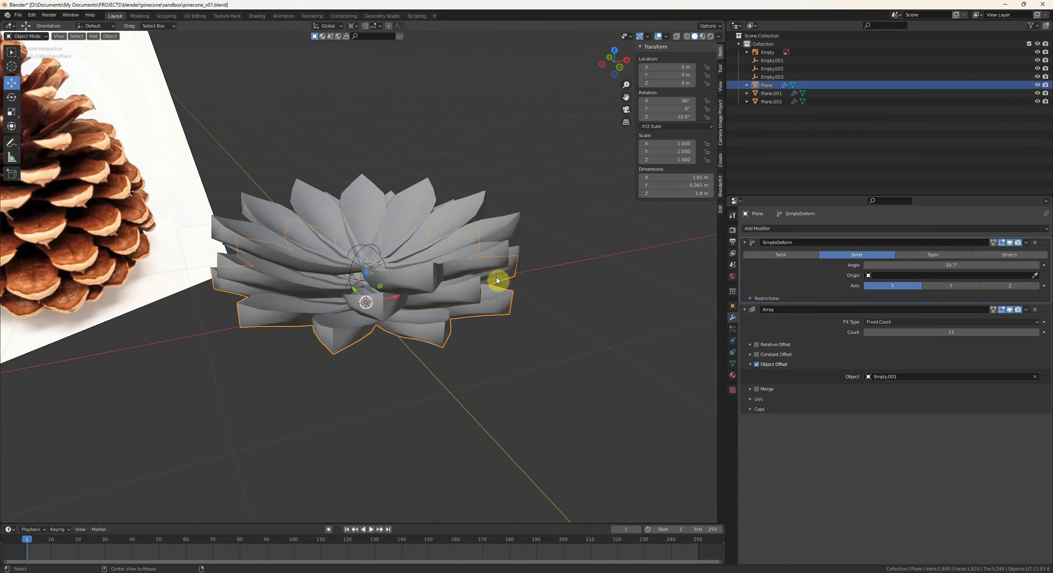
- Adjust the Z rotation of the upper rings' empties until the remaining scales are evenly spaced around the circle
left_click(345, 290)
middle_click_drag(344, 290, 533, 382)
key("r")
left_click(603, 367)
left_click(542, 385)
key("r")
key("z")
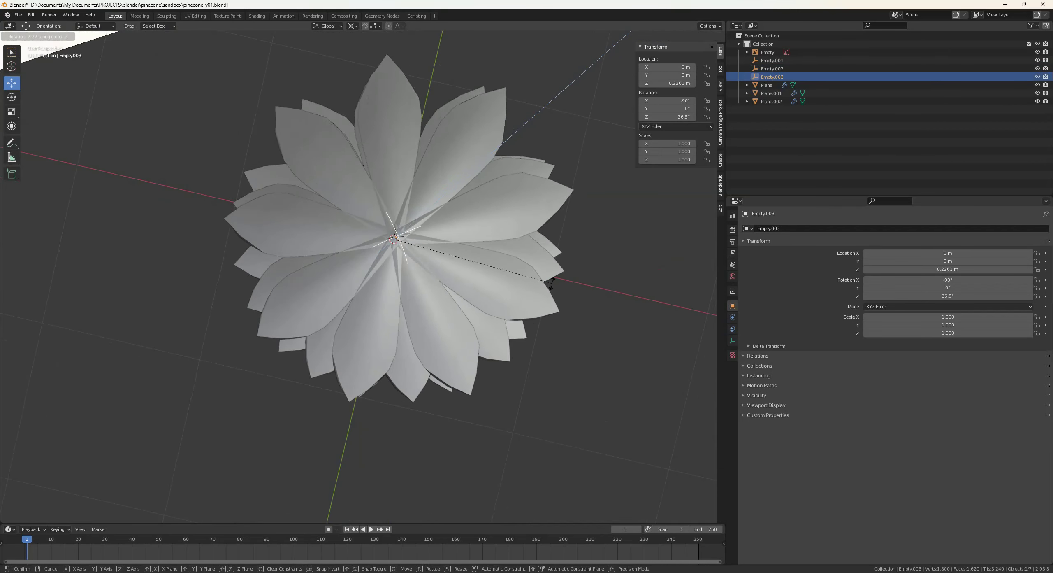
left_click(551, 281)
- Expand the Simple Deform restrictions of the third ring and set its Bend angle to -76.8°
middle_click_drag(551, 282, 455, 305)
middle_click_drag(369, 222, 363, 226)
left_click(405, 274)
middle_click_drag(414, 281, 407, 283)
scroll(617, 306, "up", 1)
middle_click_drag(625, 299, 582, 318)
left_click(766, 299)
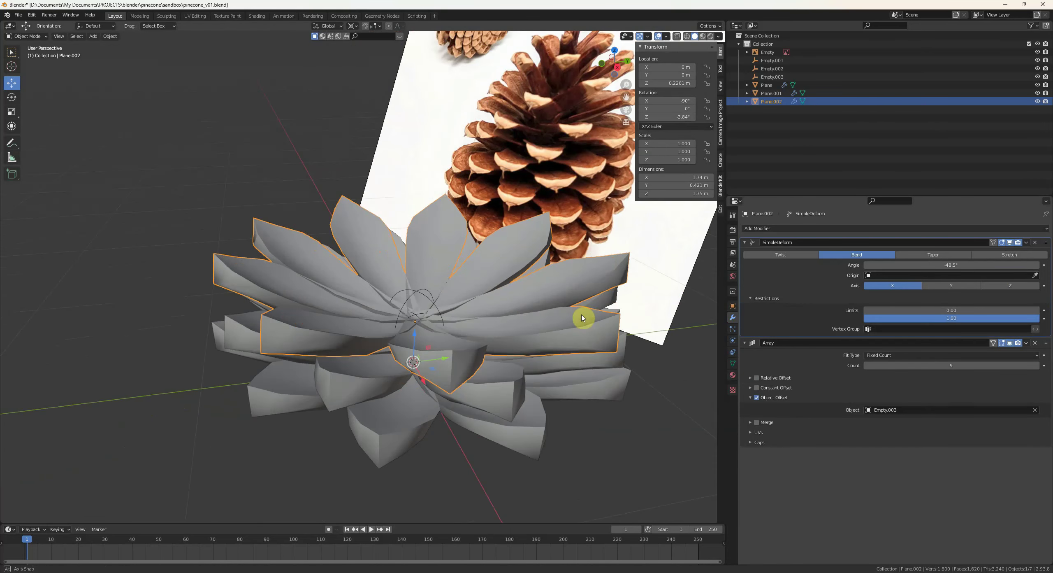
left_click_drag(923, 266, 892, 266)
middle_click_drag(622, 293, 698, 282)
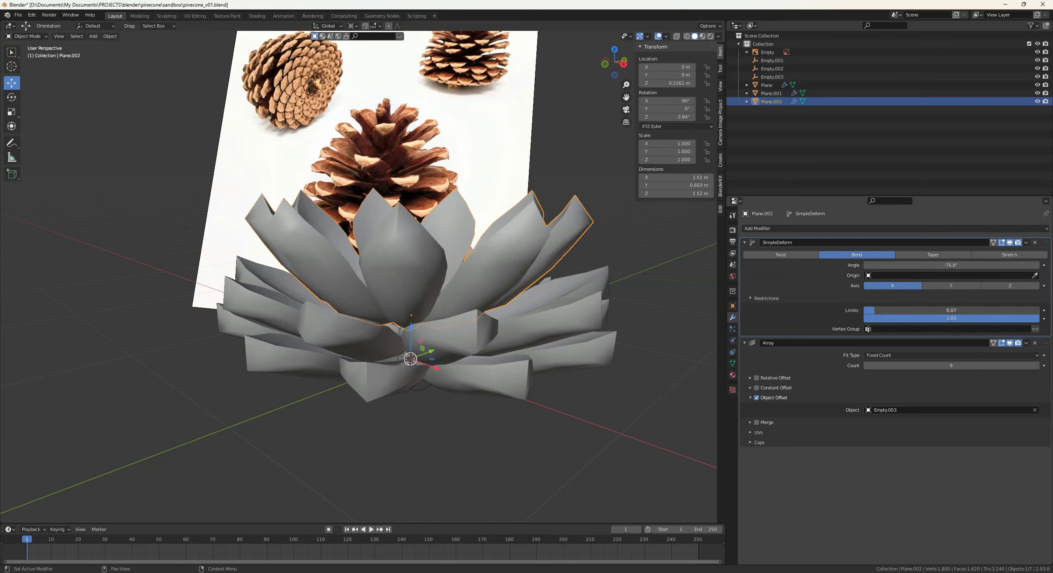
- Raise the third ring's lower bend limit to 0.93 and set its Bend angle to -56.7°
mouse_move(1005, 311)
left_mouse_down()
mouse_move(1039, 310)
mouse_move(1025, 310)
left_mouse_up()
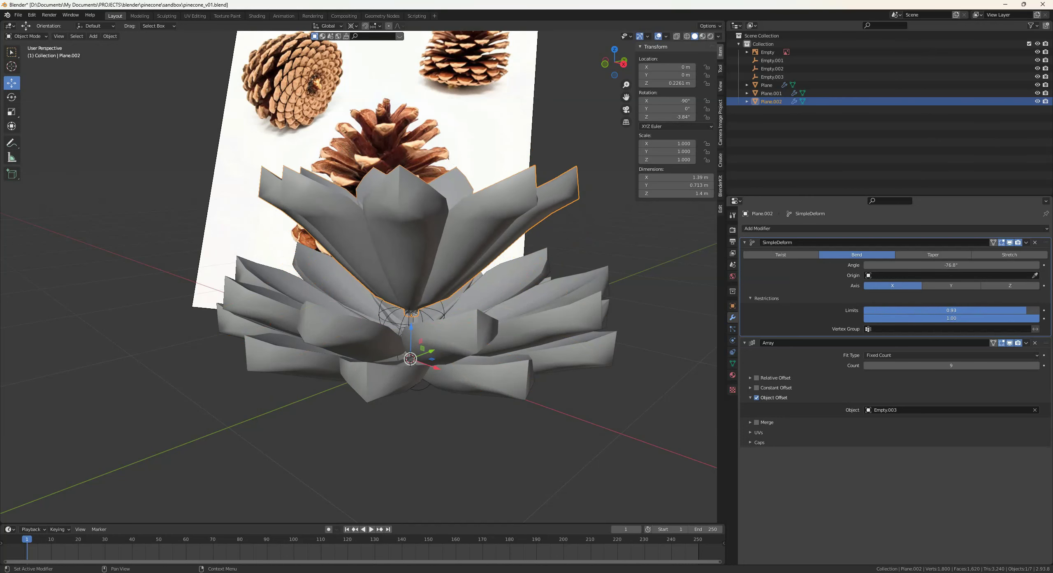
middle_click_drag(679, 272, 577, 265)
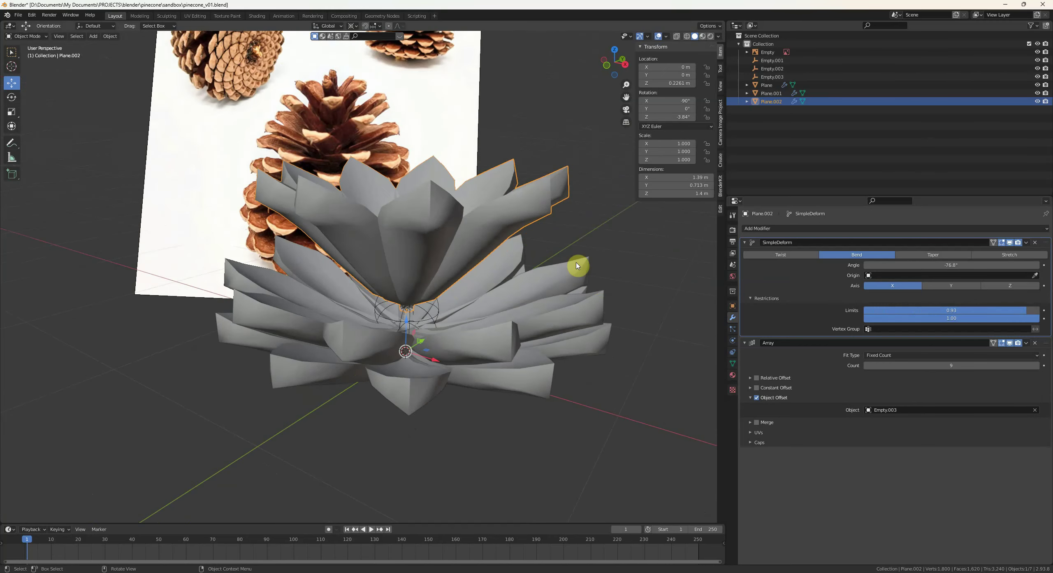
left_click_drag(951, 265, 990, 265)
middle_click_drag(542, 262, 536, 251)
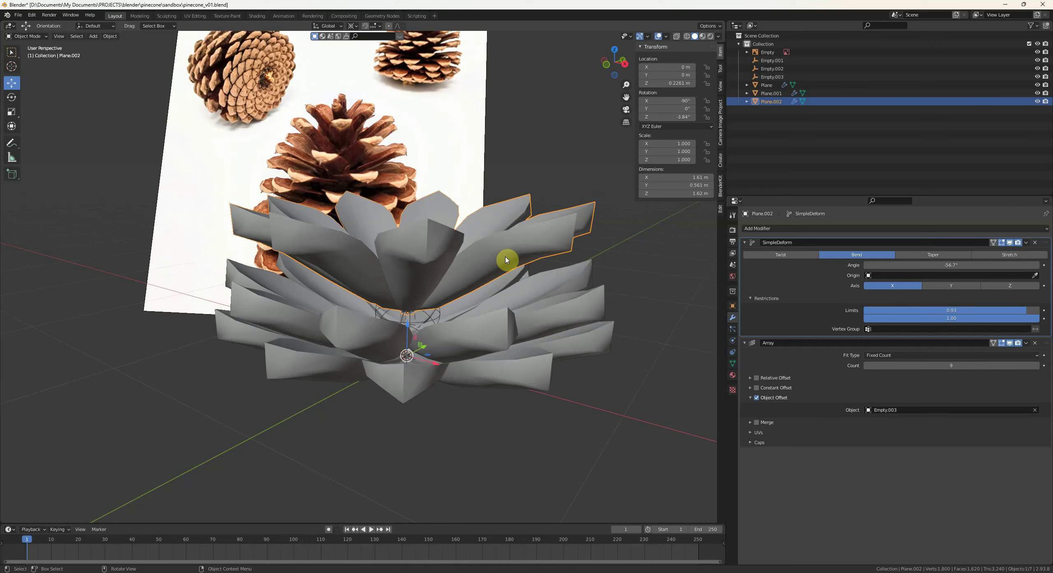
- Lower the third ring and its empty along Z to about 0.099 m, closer to the rings beneath
left_click(435, 315, "shift")
middle_click_drag(445, 312, 354, 312)
key("g")
key("z")
left_click(446, 324)
key("alt+a")
- Expand the second ring's Simple Deform restrictions and slightly reduce its upper bend limit
left_click(354, 311)
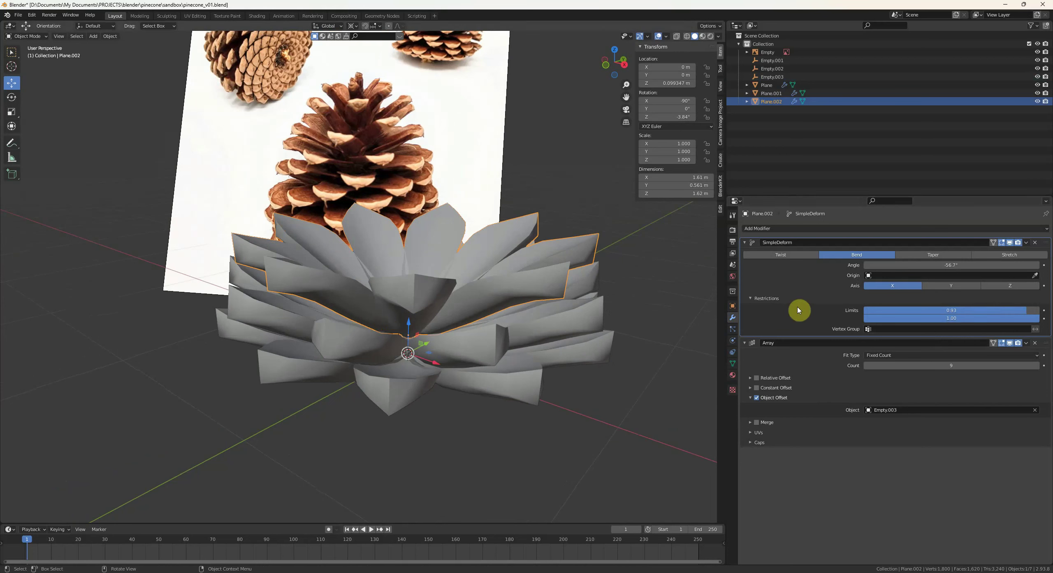
left_click(358, 348)
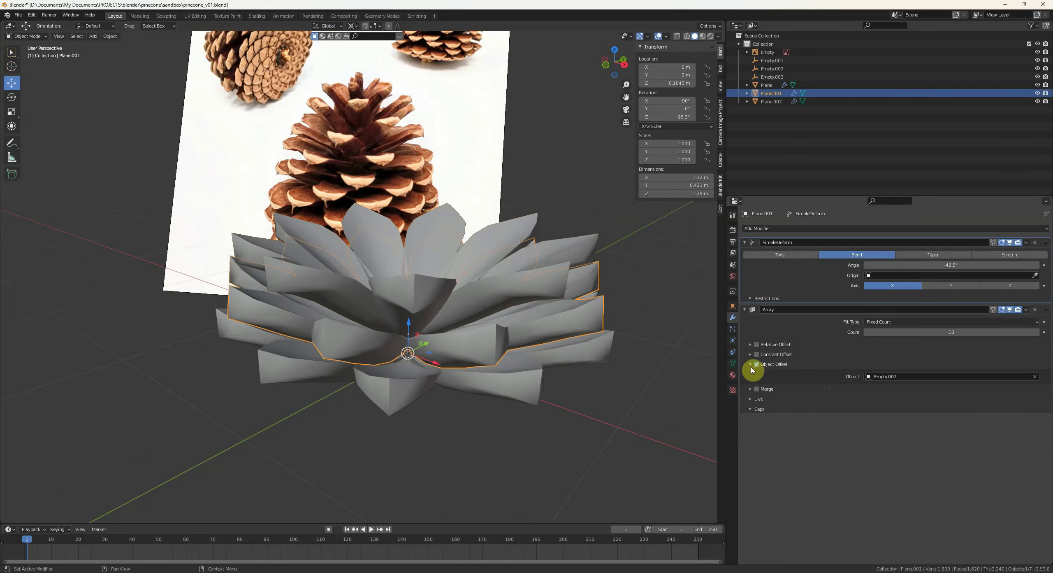
left_click(759, 299)
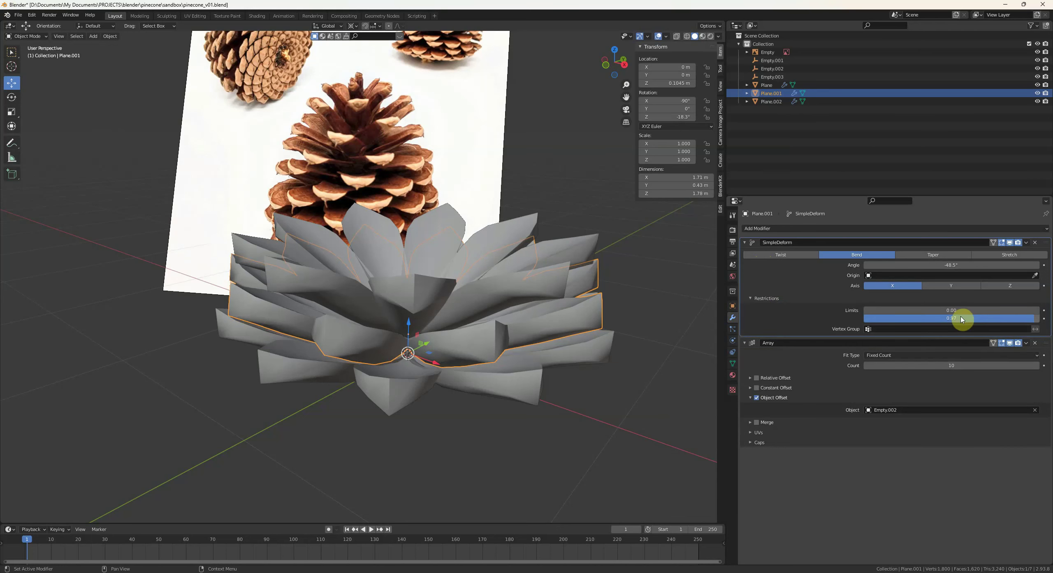
middle_click_drag(461, 329, 423, 299)
key("alt+a")
scroll(463, 311, "down", 2)
left_click(374, 340)
left_click(381, 304, "shift")
key("shift+d")
right_click(411, 312)
key("g")
key("z")
right_click(436, 303)
key("ctrl+z")
key("ctrl+z")
- Duplicate the third ring together with its empty and raise the copy along Z to about 0.2207 m
scroll(397, 314, "up", 3)
key("alt+a")
left_click(378, 313)
key("g")
right_click(393, 306)
left_click(406, 301, "shift")
key("shift+d")
key("z")
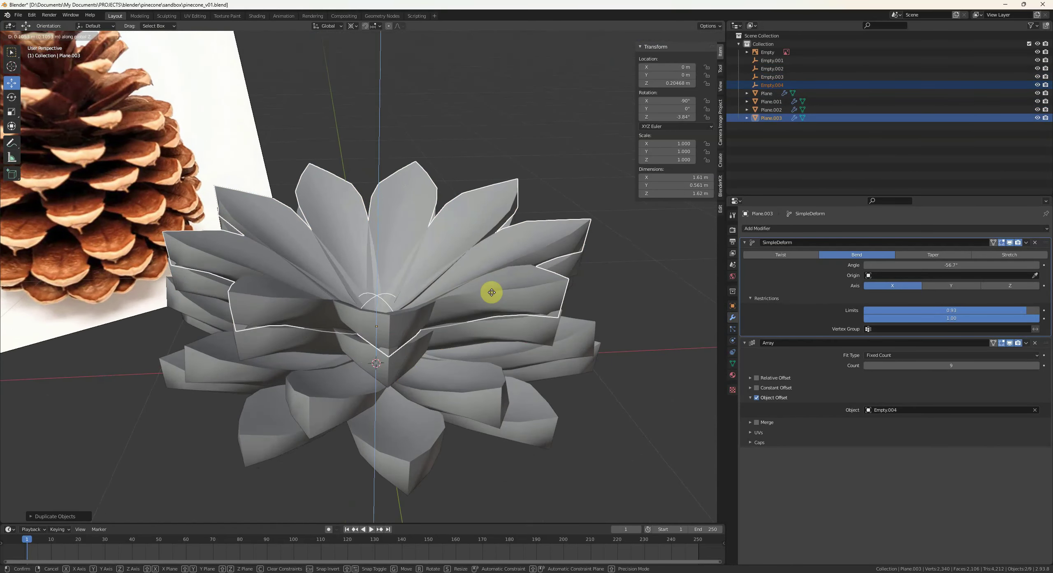
left_click(491, 284)
- Set the fourth ring's Array count to 8 and rotate the ring about Z to offset its scales
middle_click_drag(492, 284, 487, 305)
left_click(463, 237)
left_click(480, 214)
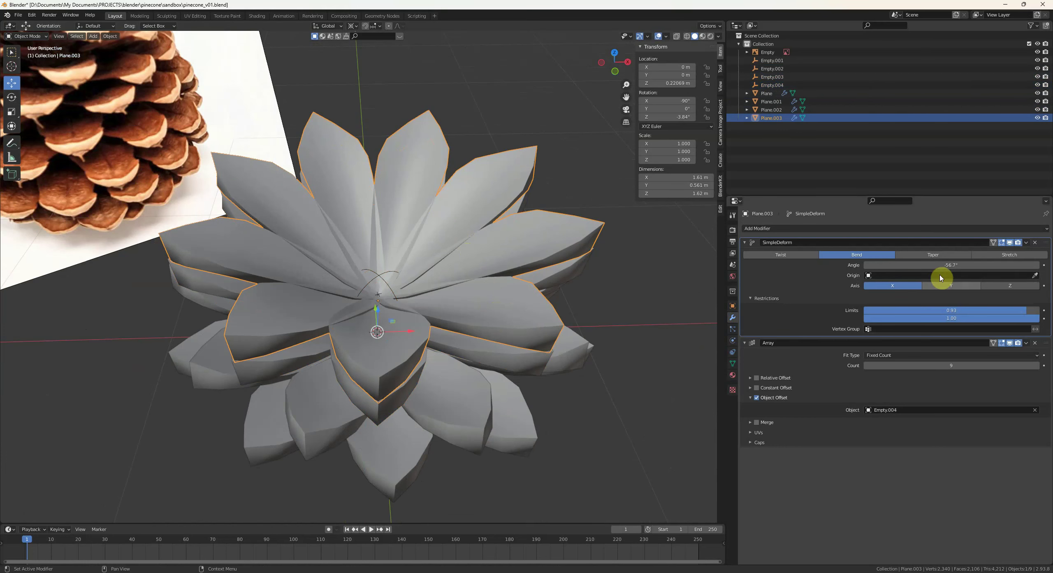
left_click(868, 366)
middle_click_drag(592, 268, 587, 315)
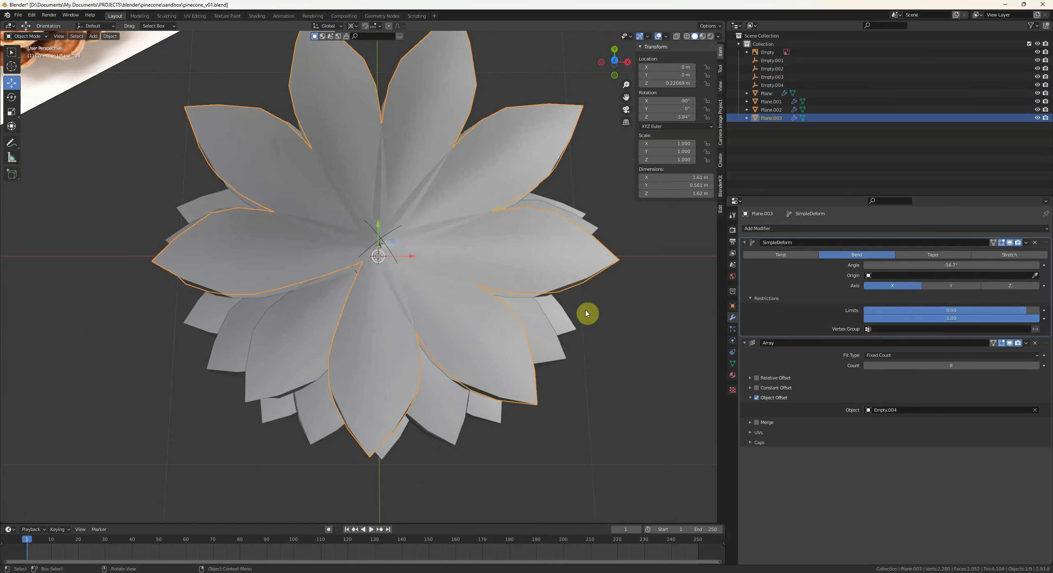
key("r")
key("z")
left_click(567, 302)
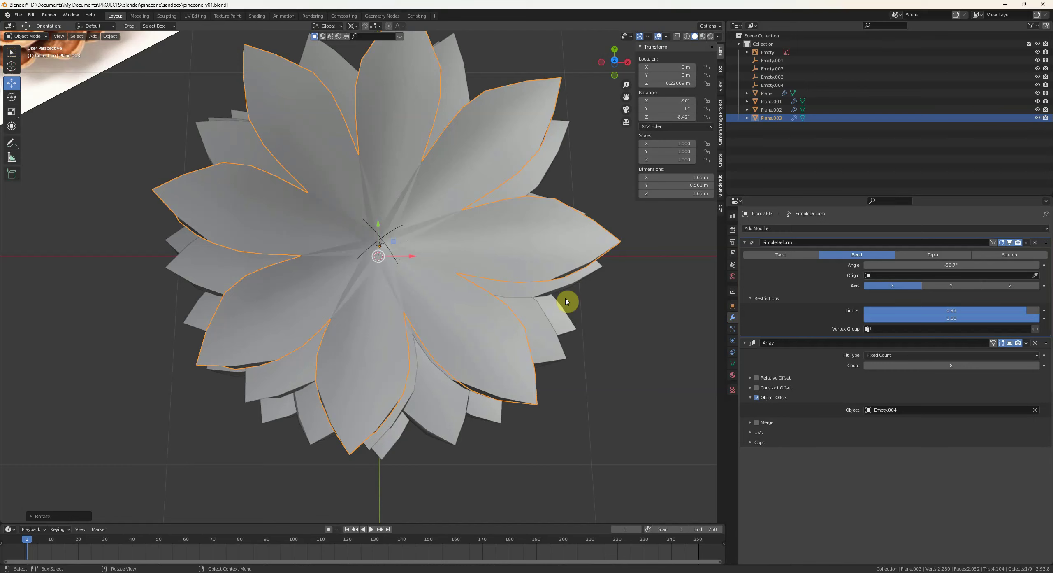
- Adjust the Z rotation of the fourth ring and its empty to space the eight scales evenly, with the empty at 53.5°
left_click(387, 244, "shift")
key("r")
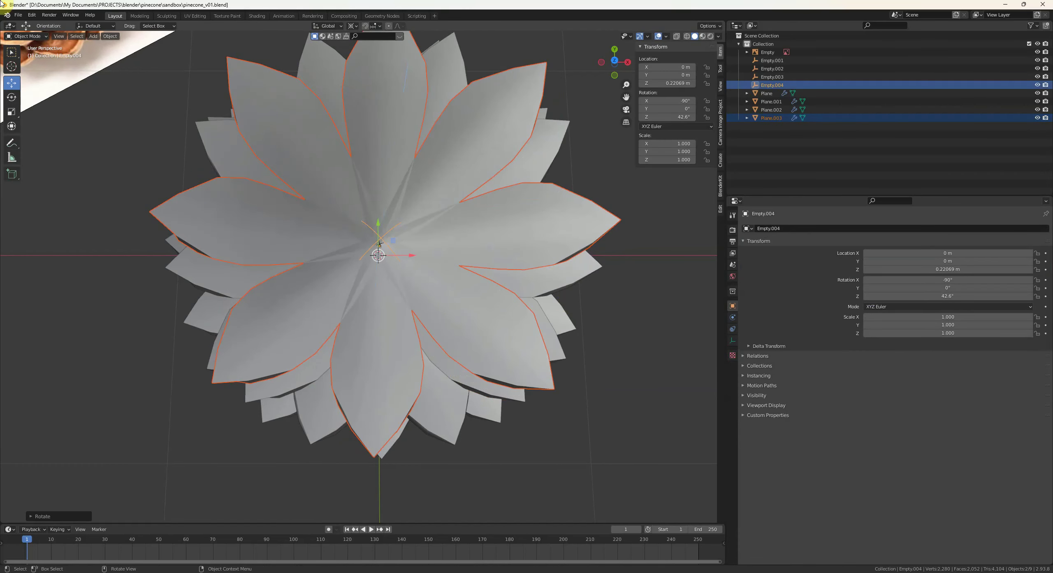
left_click(583, 257)
left_click(597, 305)
middle_click_drag(596, 304, 570, 232)
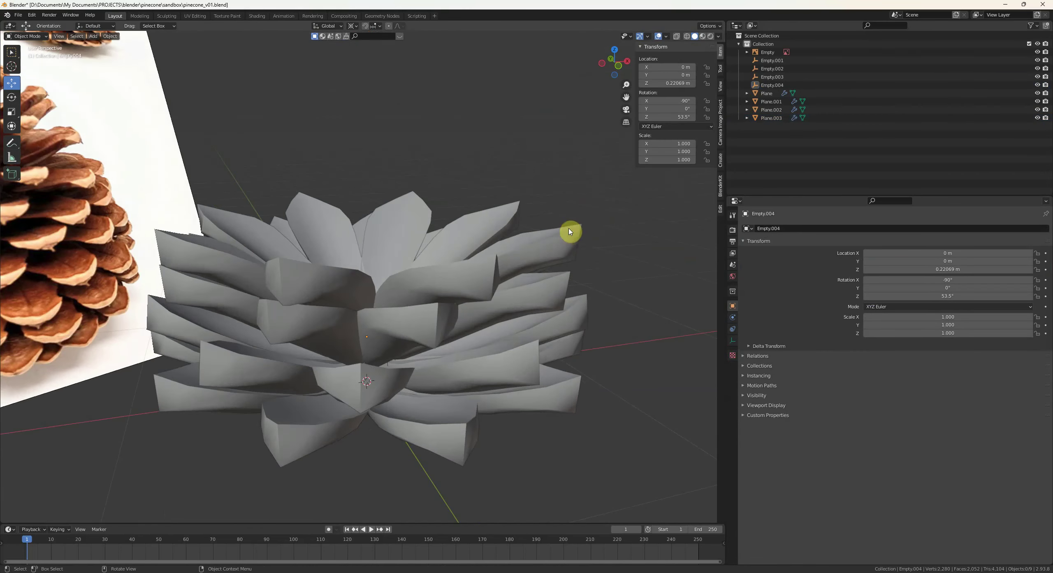
- Set the fourth ring's lower bend limit to 0.88 and compare the stack's shape with the reference pinecone
left_click(569, 233)
middle_click_drag(492, 297, 483, 302)
left_click_drag(995, 312, 986, 311)
scroll(475, 284, "down", 3)
middle_click_drag(497, 304, 445, 311)
left_click(503, 286)
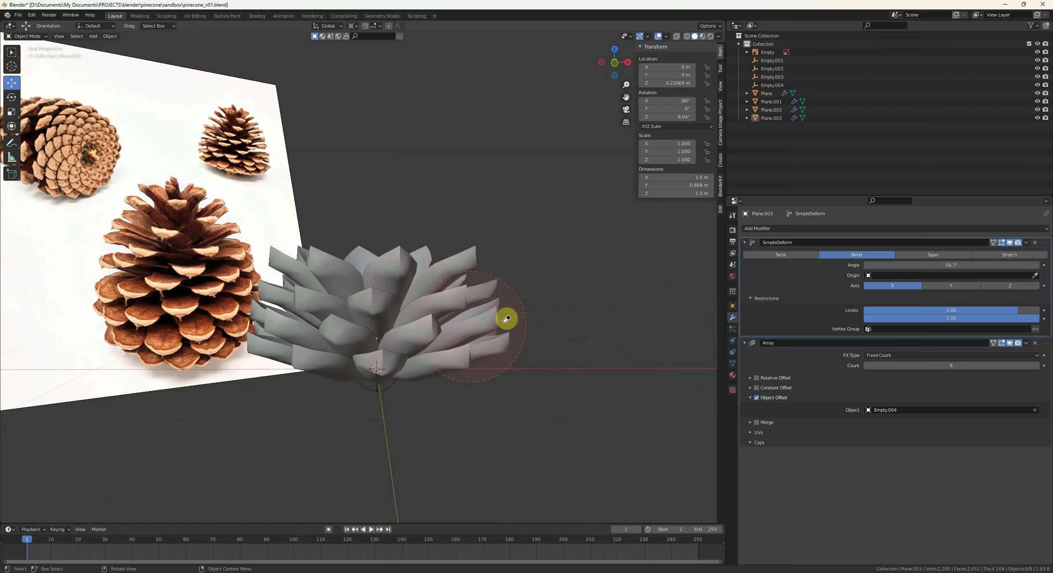
middle_click_drag(506, 318, 438, 295)
- Duplicate the fourth ring together with its empty and raise the copy along Z to about 0.388 m
scroll(389, 333, "up", 2)
left_click(389, 329)
left_click(388, 299, "shift")
key("shift+d")
key("z")
left_click(447, 307)
- Set the fifth ring's Array count to 7 and rotate the ring about Z to stagger its scales
left_click(421, 265)
left_click(866, 365)
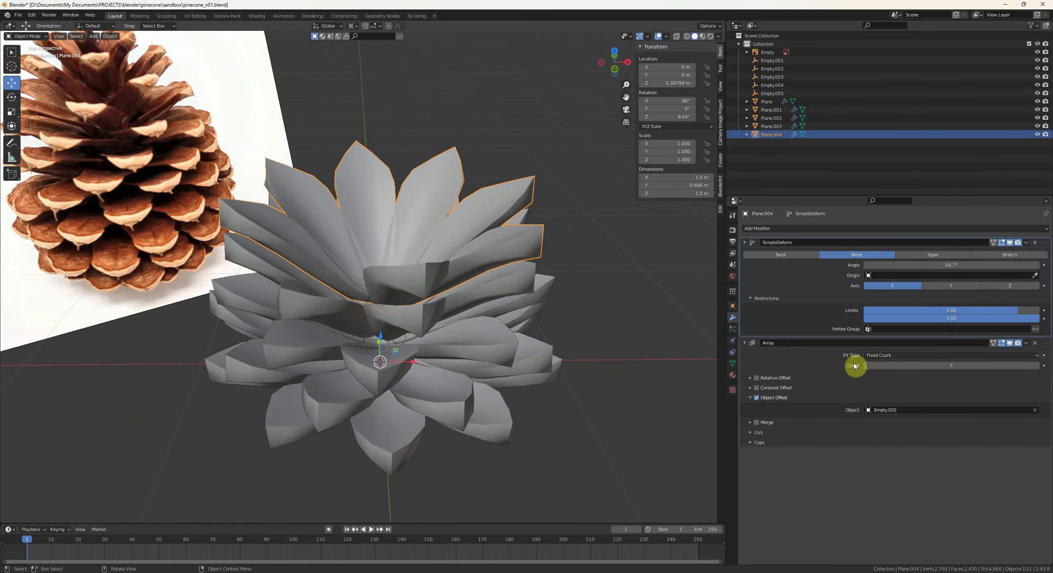
middle_click_drag(678, 325, 674, 247)
key("r")
key("z")
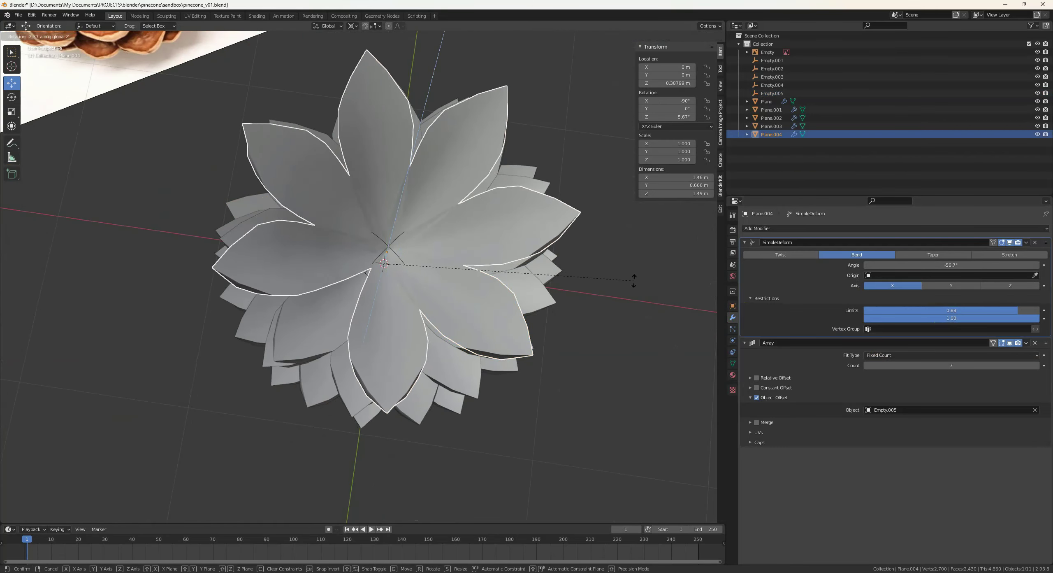
left_click(624, 296)
- Rotate the fifth ring together with its empty about Z, bringing the empty's Z rotation to 63°
left_click(376, 236, "shift")
middle_click_drag(501, 260, 502, 272)
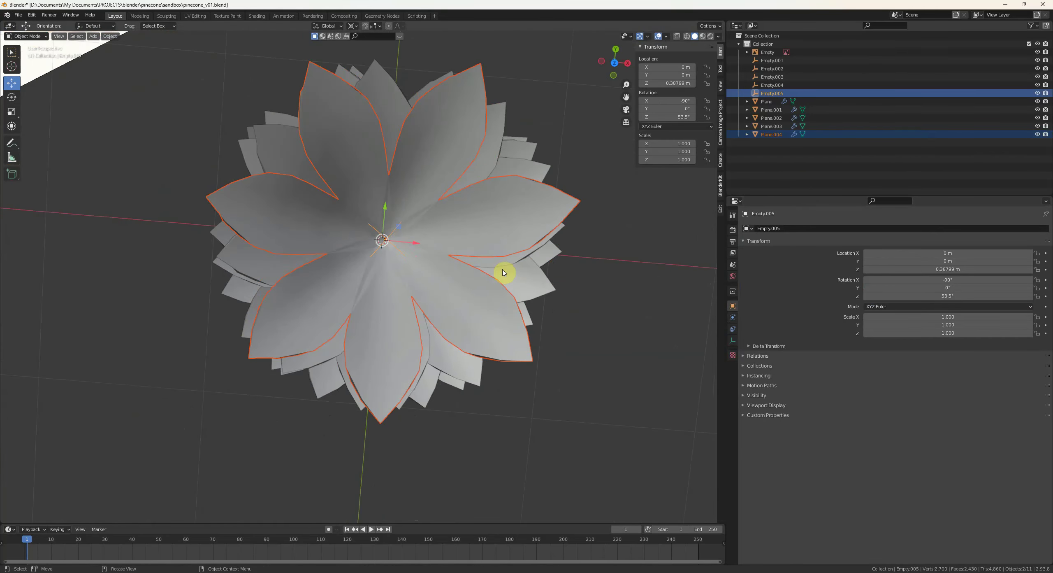
key("r")
key("z")
left_click(627, 262)
left_click(627, 262)
middle_click_drag(590, 281, 503, 250)
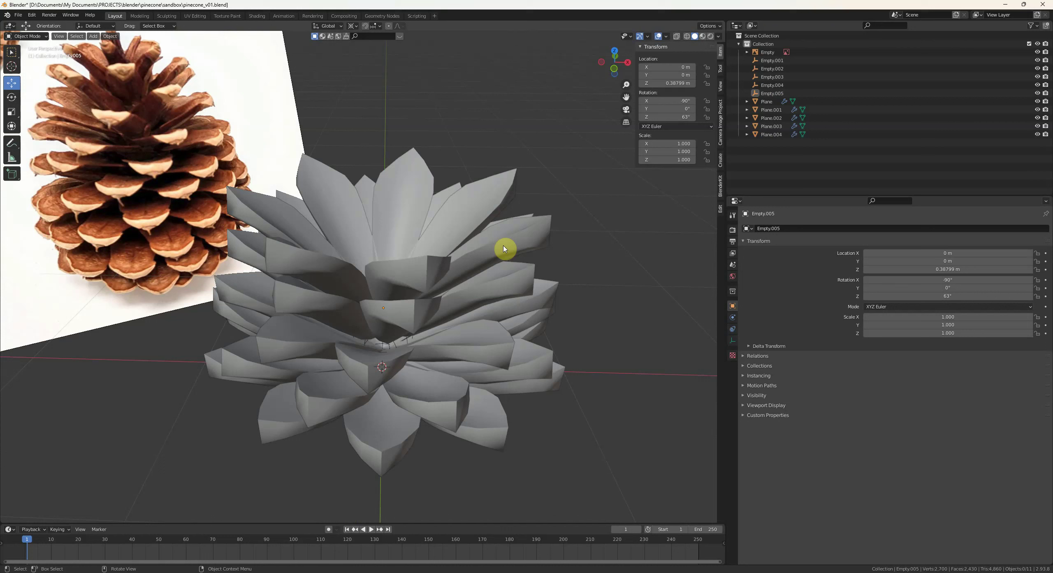
- Set the fifth ring's lower bend limit to 0.75 and rotate it with its empty about Z until the empty reads 85.6°
left_click(503, 249)
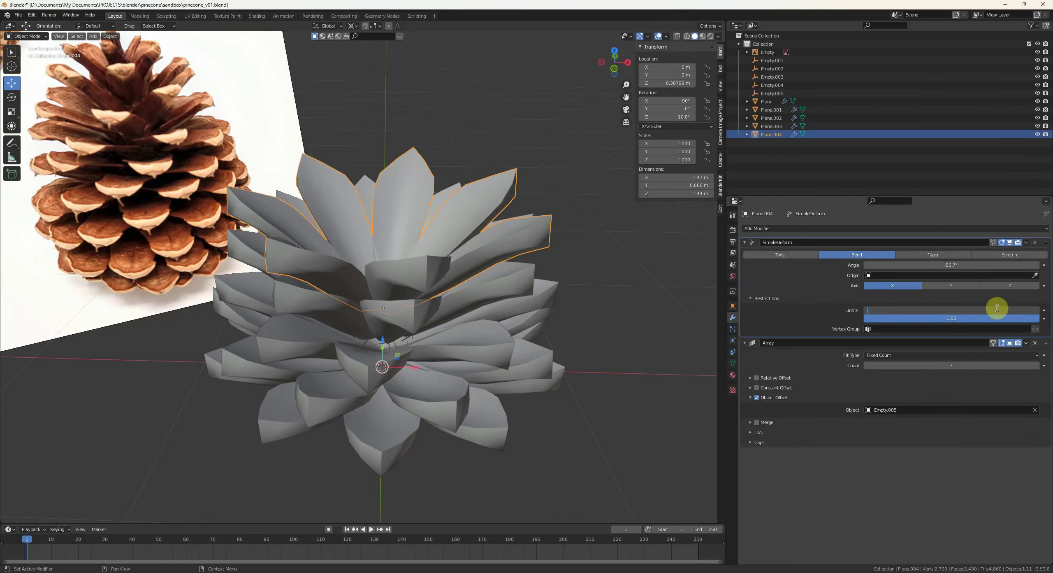
key("alt+a")
middle_click_drag(547, 329, 376, 317)
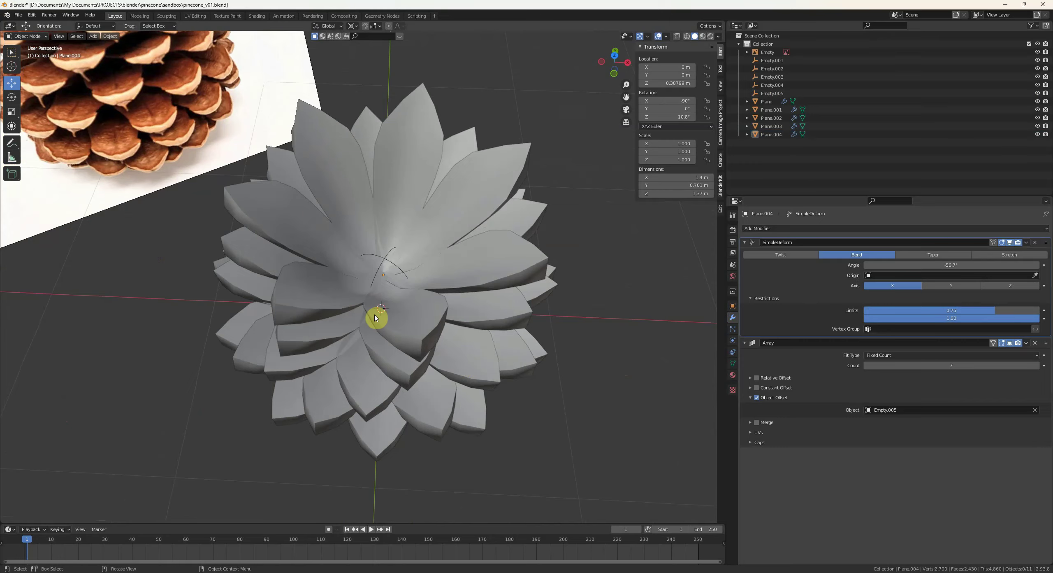
left_click(378, 272, "shift")
middle_click_drag(379, 271, 501, 242)
key("r")
key("z")
left_click(552, 327)
scroll(552, 326, "down", 5)
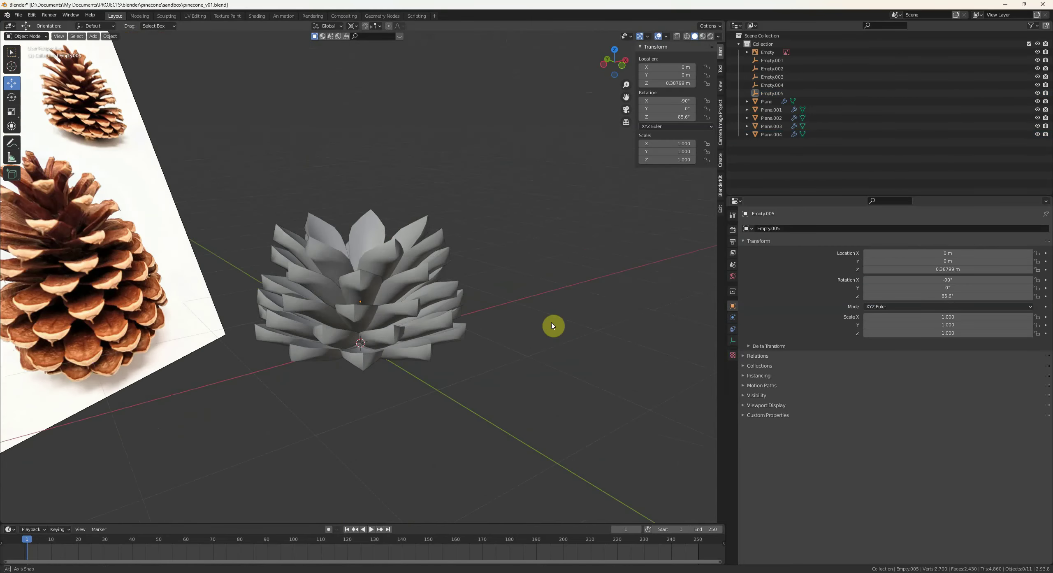
left_click(381, 296)
mouse_move(381, 296)
middle_mouse_down()
mouse_move(394, 330)
mouse_move(382, 304)
mouse_move(404, 296)
mouse_move(364, 299)
mouse_move(383, 301)
middle_mouse_up()
scroll(388, 306, "up", 3)
key("alt+z")
scroll(352, 315, "up", 4)
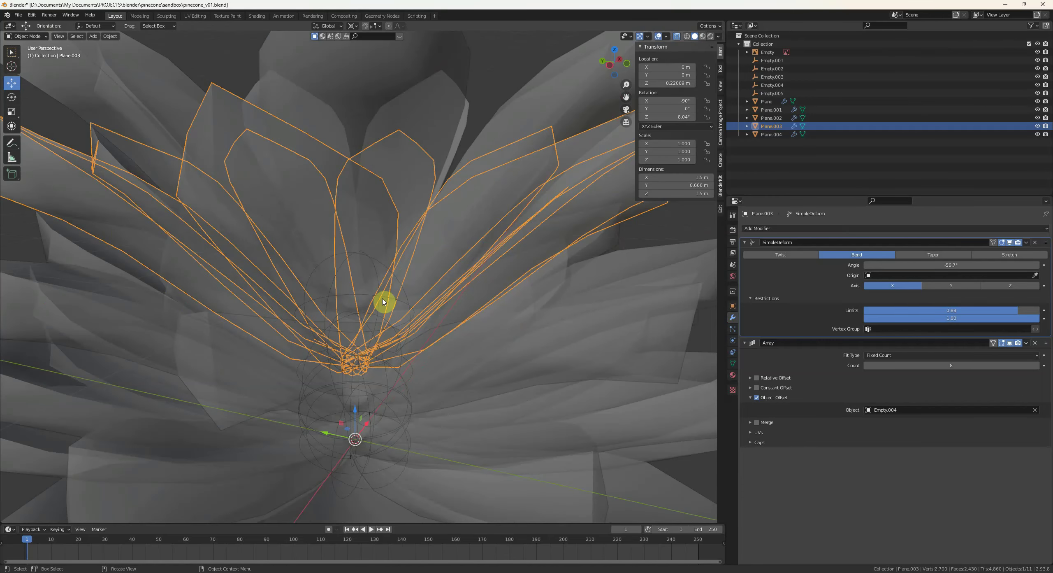
left_click(329, 308, "shift")
key("alt+a")
scroll(447, 303, "down", 2)
key("alt+z")
middle_click_drag(447, 303, 435, 312)
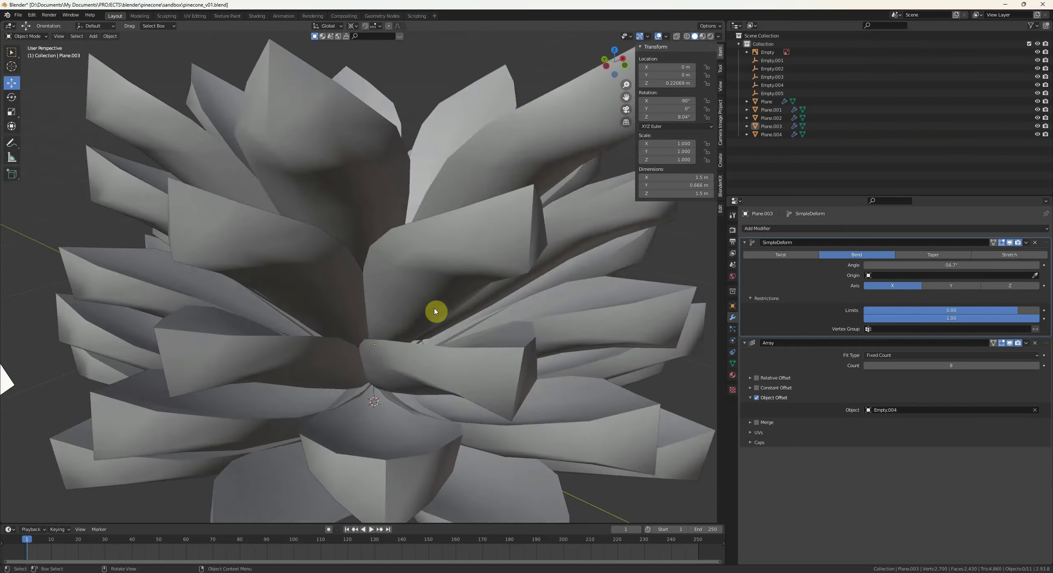
left_click(435, 312)
scroll(435, 312, "down", 4)
key("r")
key("z")
middle_click_drag(486, 341, 438, 323)
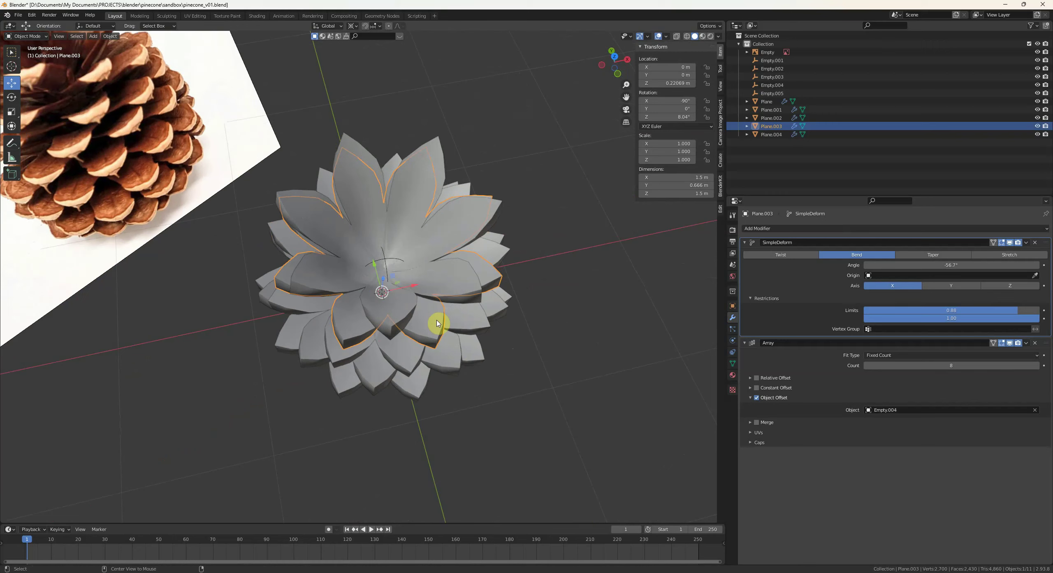
- Hide the fifth ring with its empty and rotate the fourth ring together with its own empty to stagger its scales
scroll(411, 243, "up", 2)
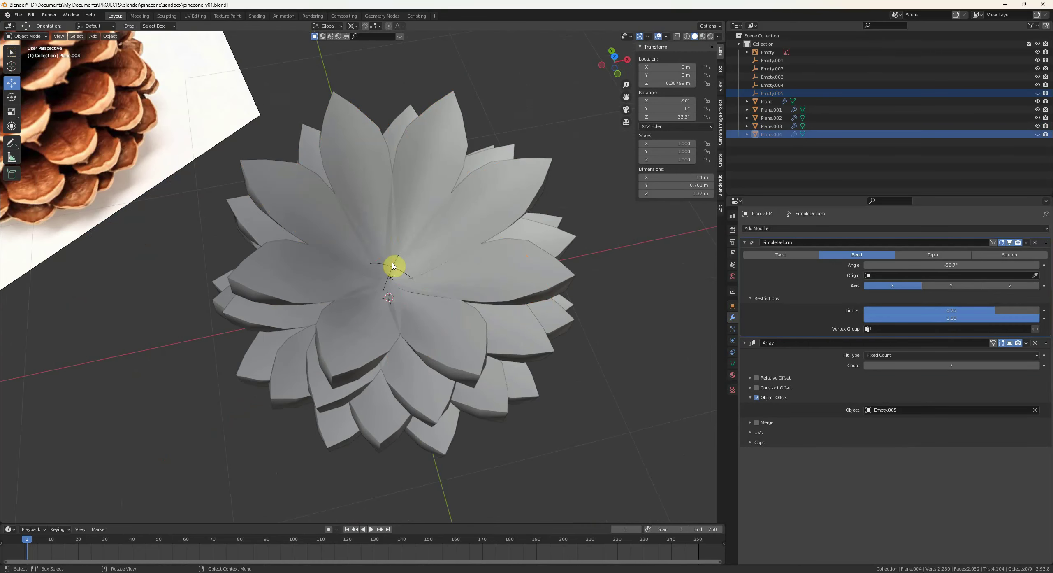
left_click(393, 266)
left_click(428, 273, "shift")
middle_click_drag(427, 273, 575, 291)
key("r")
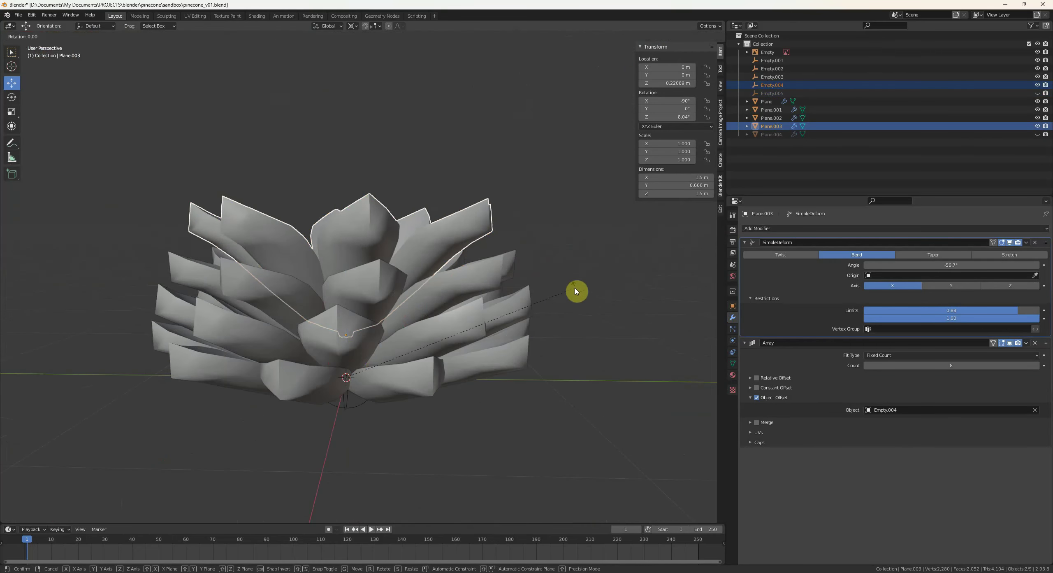
left_click(556, 336)
middle_click_drag(545, 332, 561, 347)
- Duplicate the fifth ring together with its empty and raise the copy along Z to about 0.534 m
left_click(359, 308)
key("shift+d")
key("Escape")
left_click(436, 306)
- Set the sixth ring's Array count to 6 and rotate the ring about Z to 24.4°
left_click(420, 257)
left_click(867, 365)
key("r")
key("z")
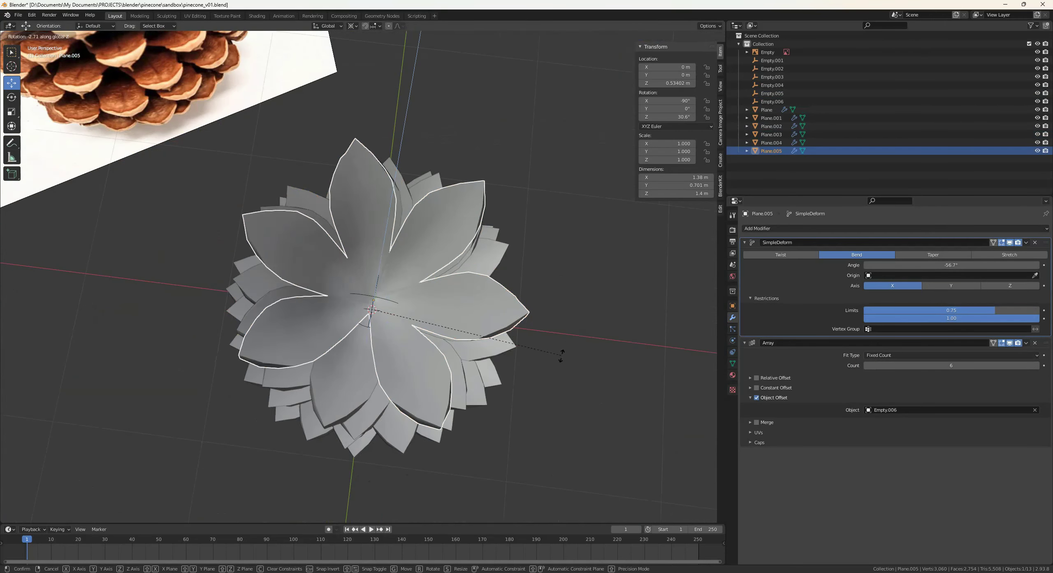
left_click(555, 372)
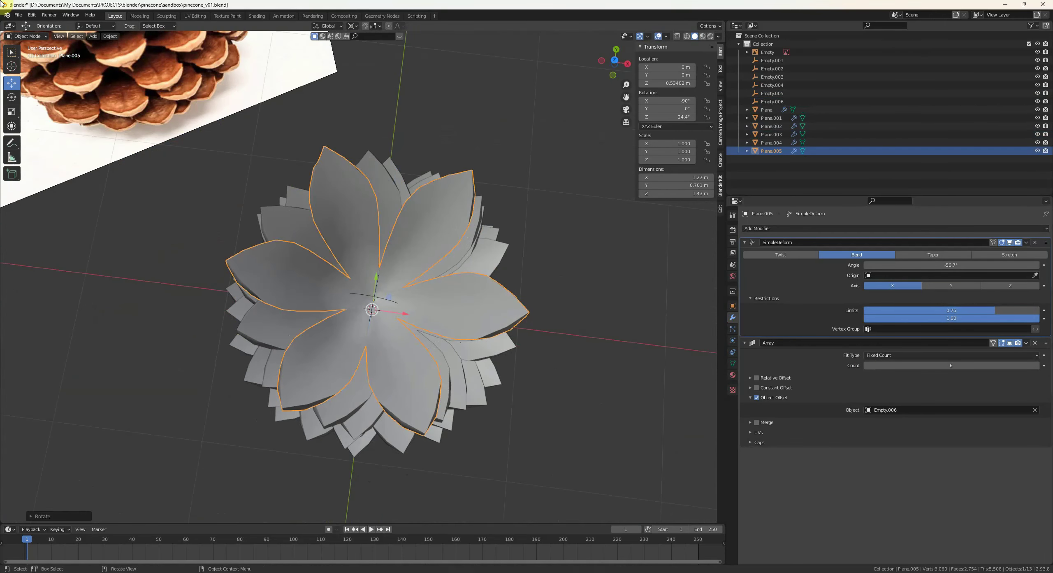
- Rotate the sixth ring together with its empty about Z, bringing the ring to 14.4° and the empty to 75.6°
left_click(379, 304, "shift")
middle_click_drag(380, 305, 528, 257)
key("r")
key("z")
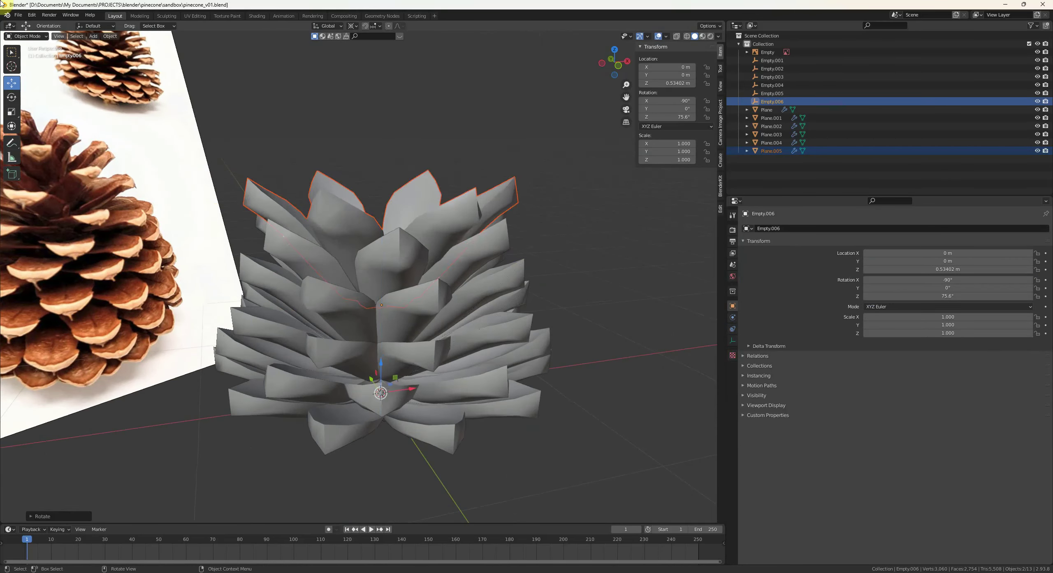
middle_click_drag(514, 307, 569, 305)
- Set the sixth ring's lower bend limit to 0.70 and raise it with its empty along Z to about 0.615 m
left_click(545, 254)
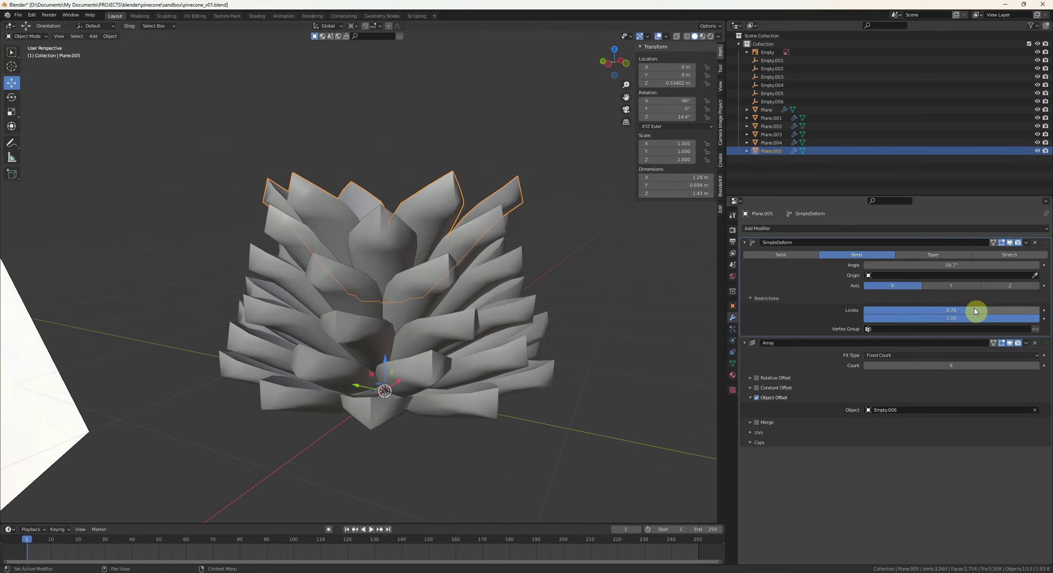
middle_click_drag(472, 279, 442, 341)
left_click(394, 277, "shift")
key("g")
key("z")
left_click(446, 244)
scroll(475, 267, "down", 3)
- Set the transform pivot to Individual Origins and scale the sixth ring and its empty down to about 0.91
left_click(474, 266)
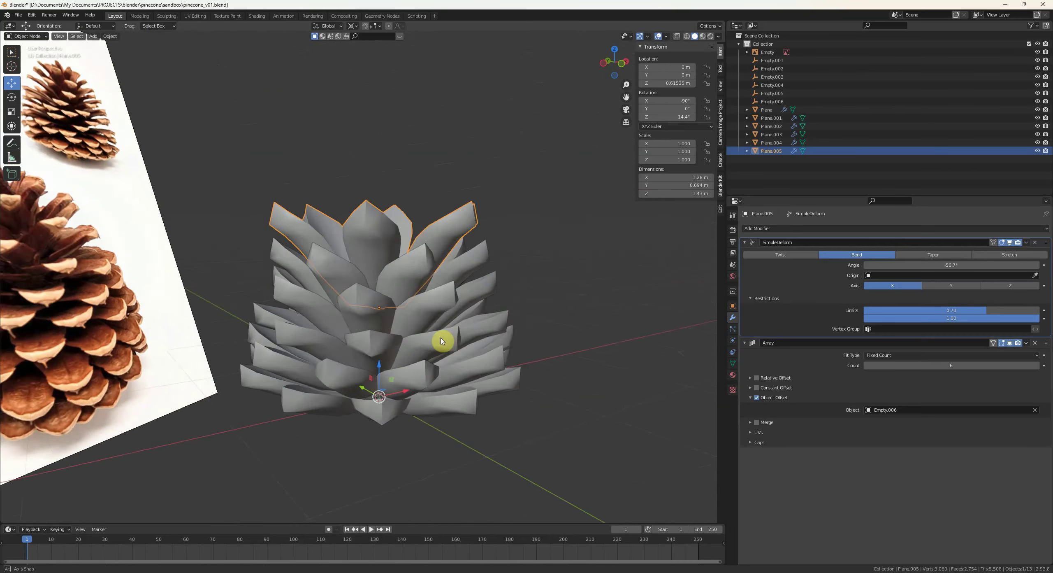
middle_click_drag(442, 341, 453, 275)
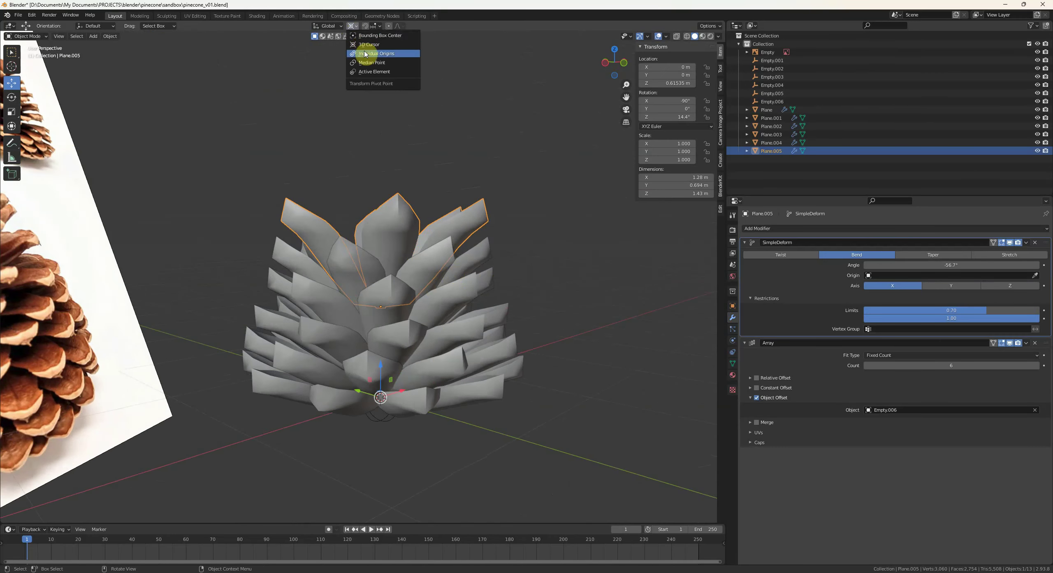
middle_click_drag(489, 249, 442, 310)
left_click(400, 301, "shift")
key("s")
scroll(506, 247, "down", 3)
left_click(506, 247)
scroll(437, 278, "up", 3)
left_click(454, 264)
- Duplicate the sixth ring together with its empty and raise the copy along Z to about 0.66 m
scroll(426, 332, "up", 3)
left_click(429, 320)
left_click(382, 309, "shift")
key("shift+d")
right_click(382, 309)
key("g")
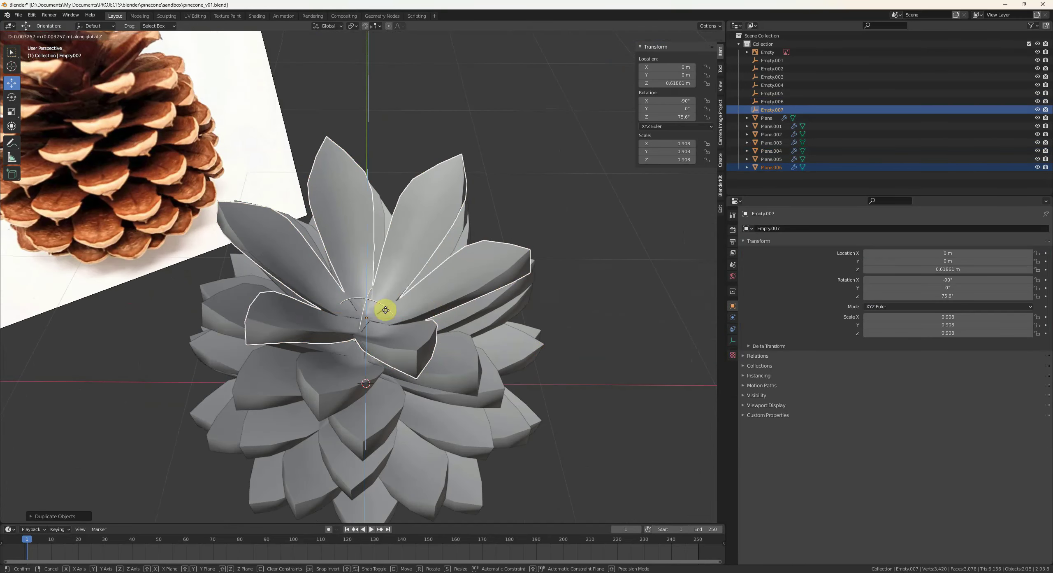
key("z")
left_click(409, 284)
- Set the seventh ring's lower bend limit to 0.90 and its bend angle to -77.2°
left_click(447, 275)
middle_click_drag(531, 252, 543, 197)
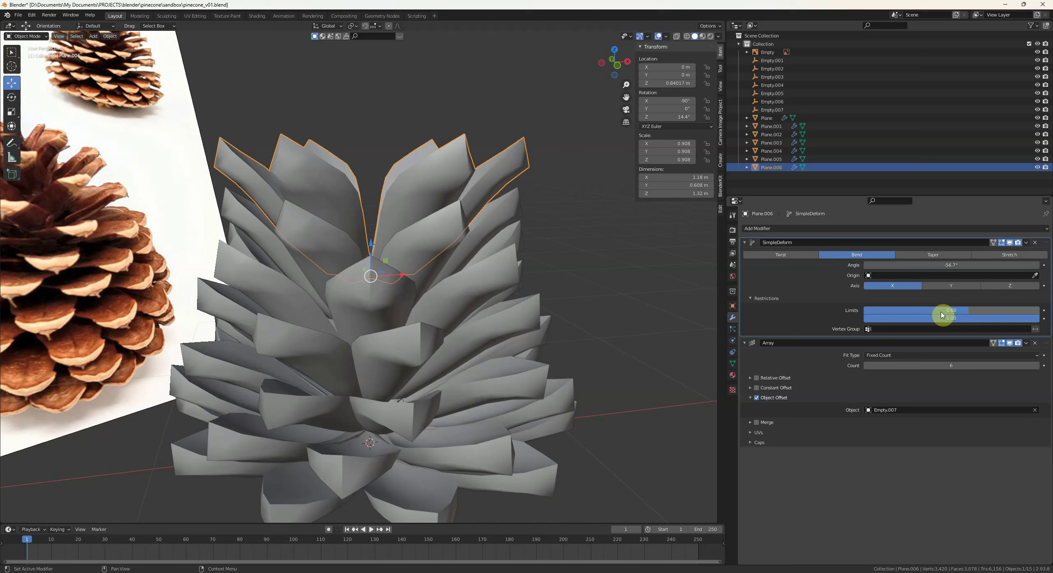
left_click_drag(966, 309, 1021, 310)
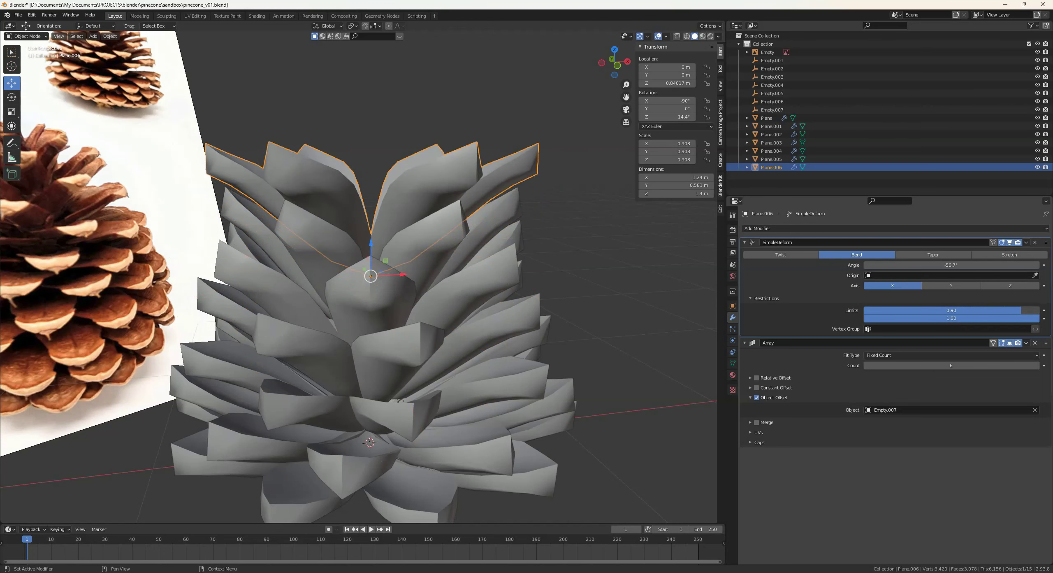
middle_click_drag(644, 282, 605, 277)
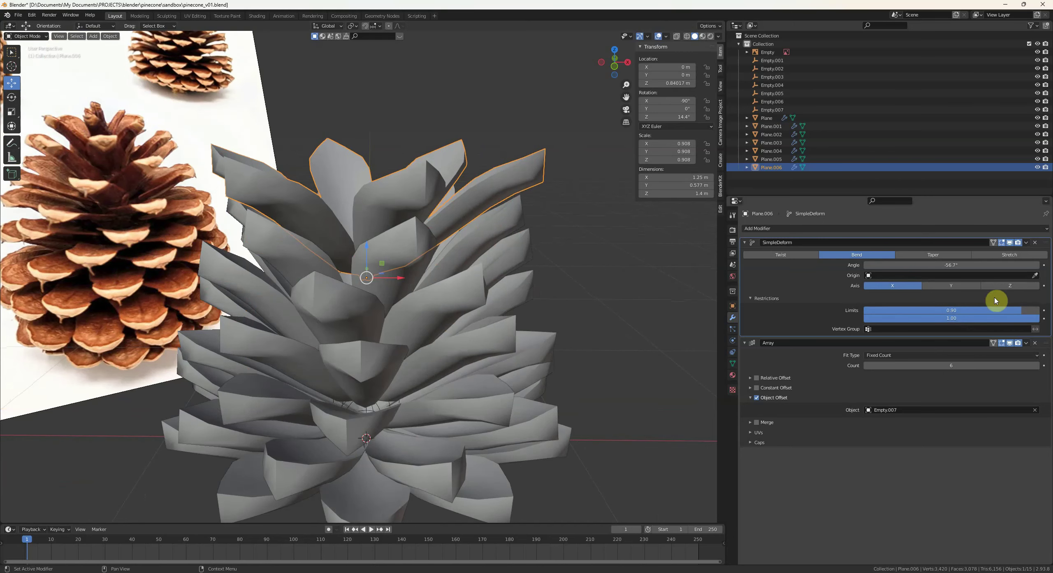
left_click_drag(951, 265, 931, 264)
- Raise the seventh ring together with its empty along Z to about 0.767 m
middle_click_drag(551, 264, 440, 256)
left_click(388, 297, "shift")
key("g")
key("z")
left_click(418, 255)
key("alt+a")
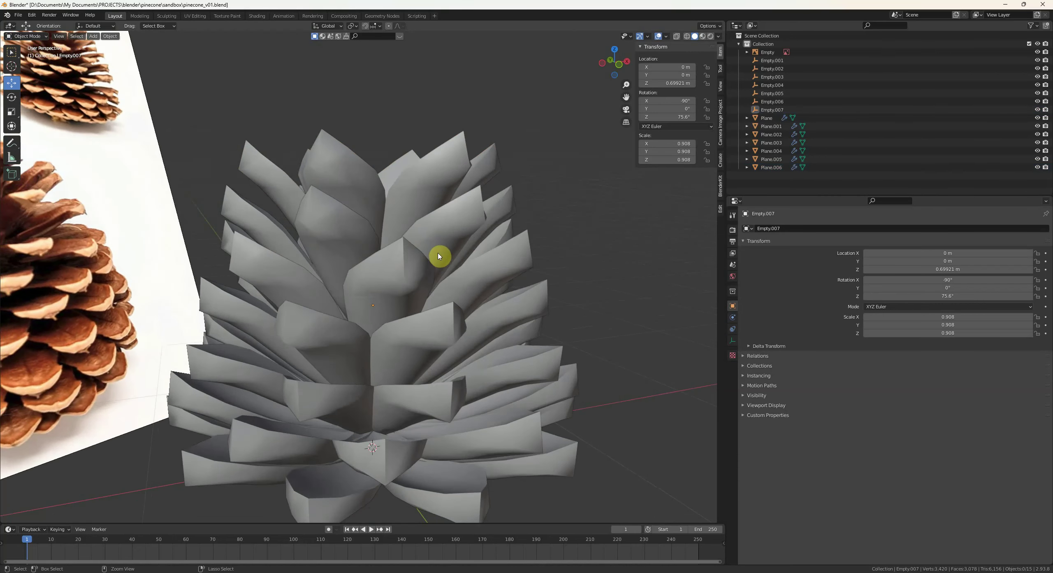
key("ctrl+z")
key("ctrl+z")
key("g")
key("z")
left_click(436, 269)
key("alt+a")
scroll(437, 271, "down", 2)
- Fine-tune the sixth ring's bend angle and check the stack from above against the reference pinecone
left_click(433, 272)
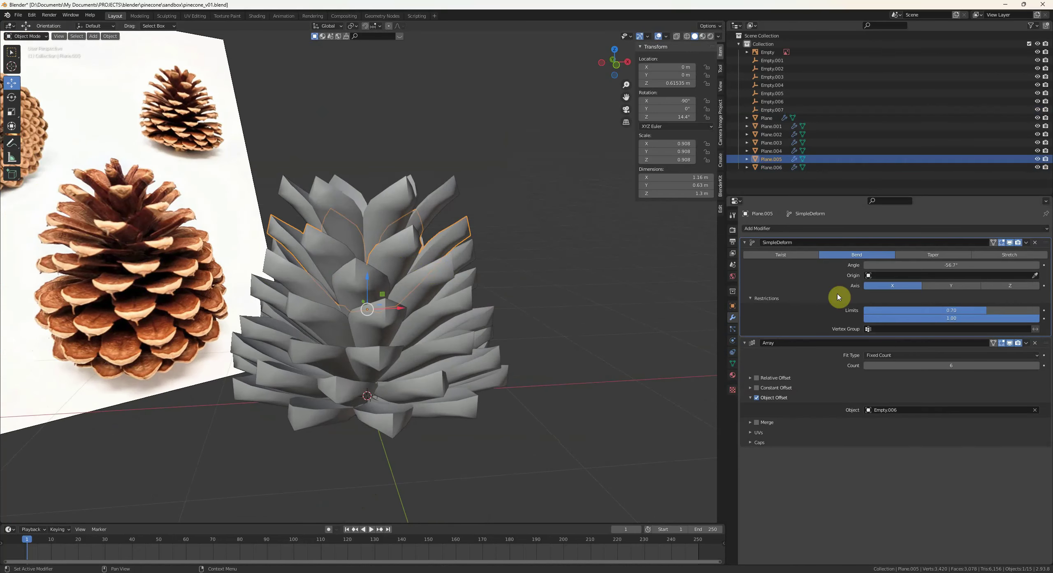
left_click_drag(948, 268, 943, 268)
key("alt+a")
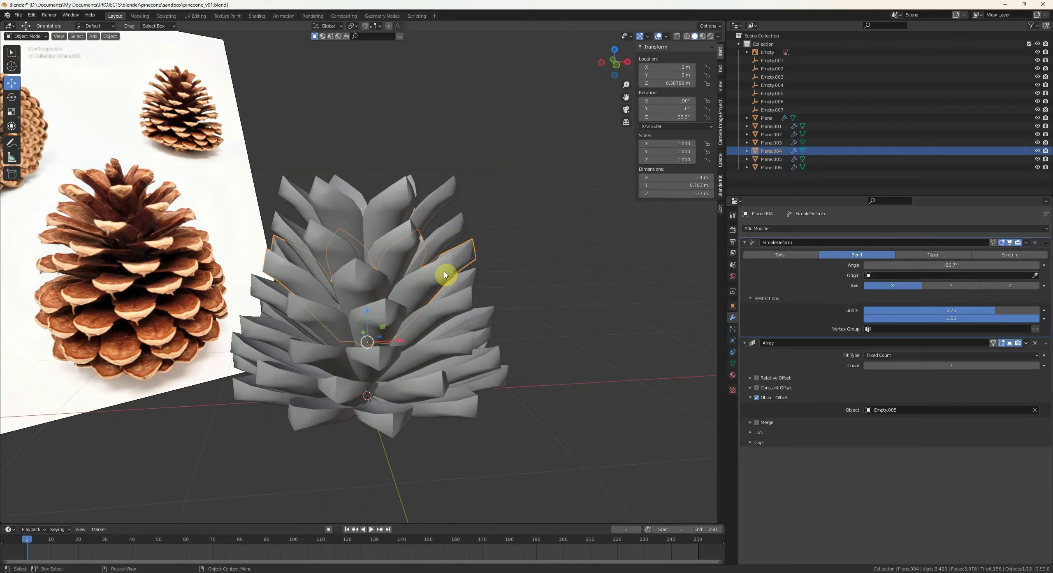
middle_click_drag(444, 274, 223, 170)
key("alt+a")
scroll(511, 333, "up", 3)
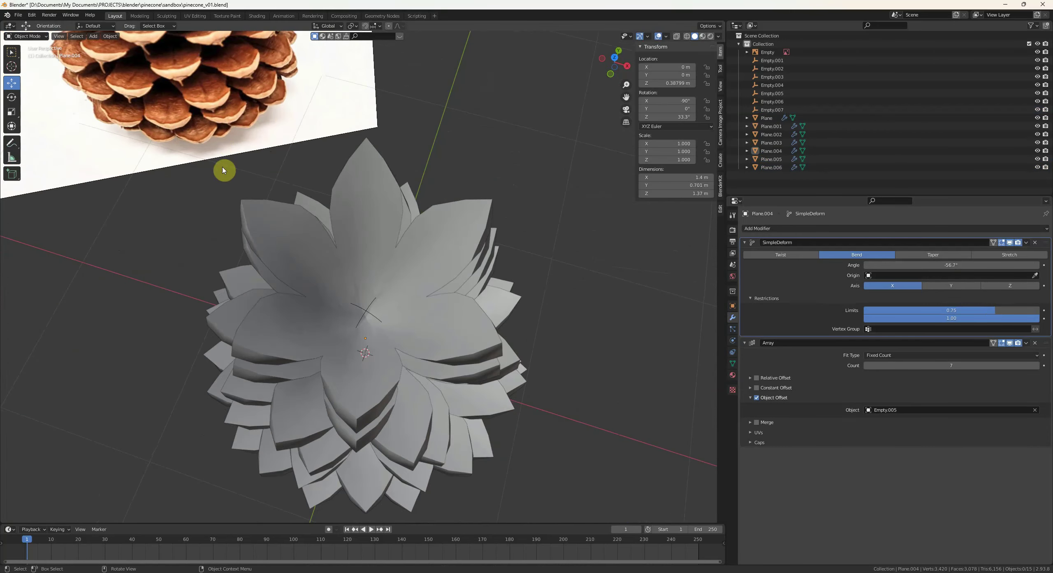
- Set the seventh ring's Array count to 5 and rotate the ring about Z to 2.63°
left_click(436, 308)
middle_click_drag(437, 313, 437, 275)
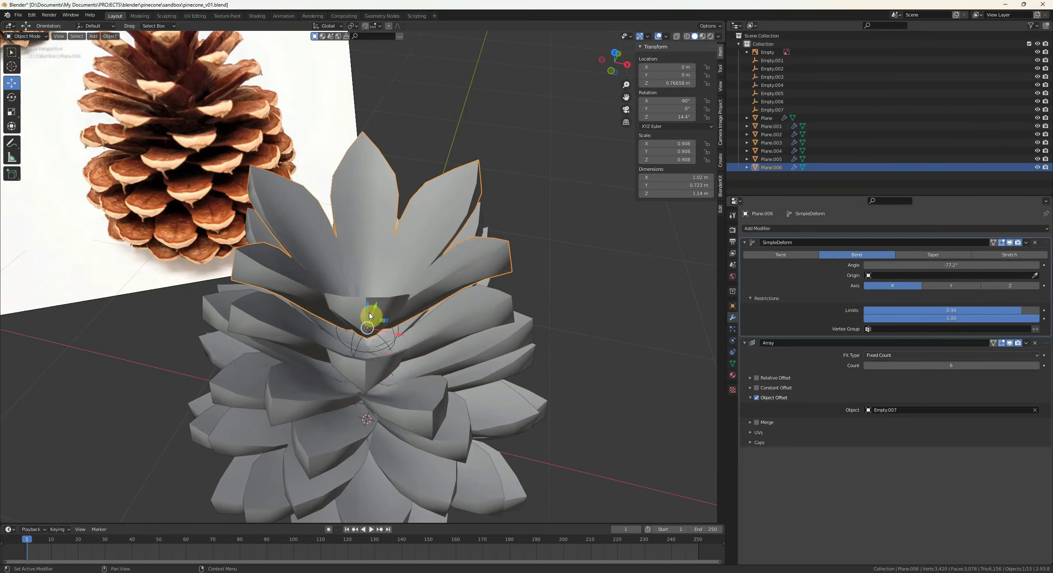
left_click(866, 366)
middle_click_drag(555, 263, 533, 267)
key("r")
key("z")
left_click(543, 359)
left_click(543, 359)
scroll(538, 290, "down", 2)
- Duplicate the seventh ring together with its empty and raise the copy along Z to about 0.95 m
left_click(447, 232)
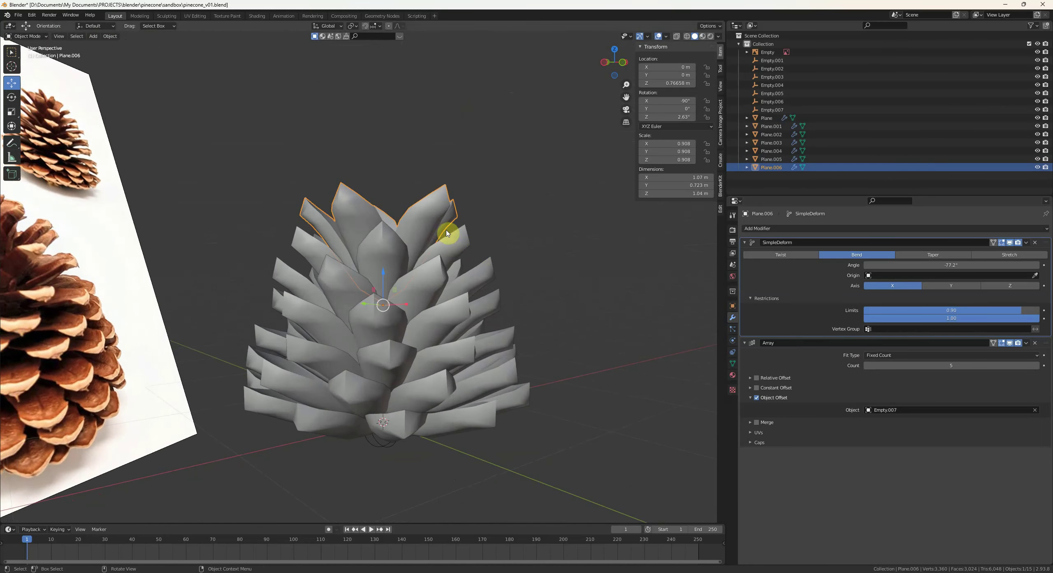
middle_click_drag(447, 233, 453, 260)
left_click(379, 304, "shift")
key("shift+d")
right_click(431, 288)
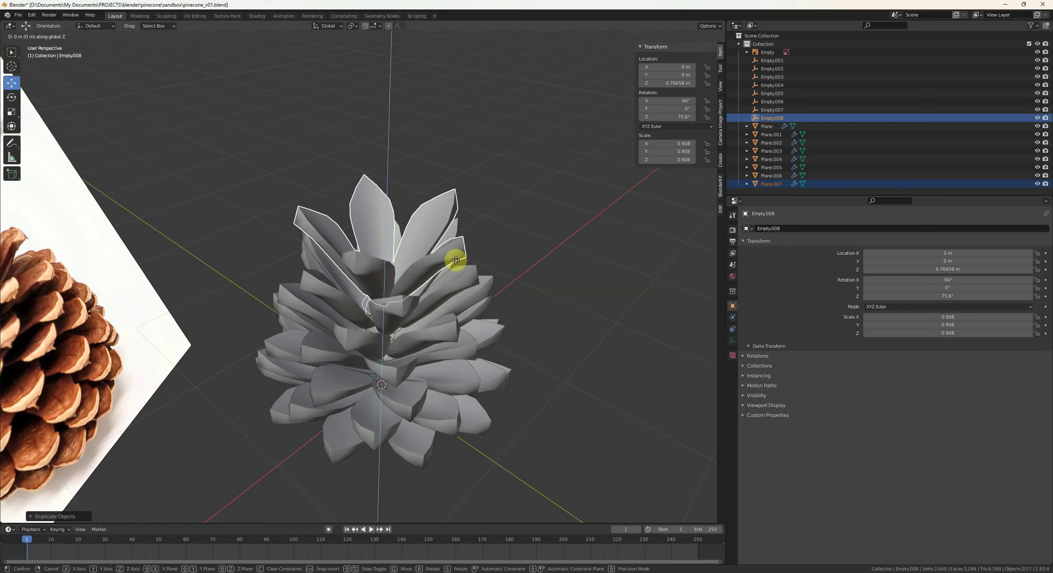
left_click(455, 239)
- Set the eighth ring's Array count to 4 and rotate the ring about Z to -20.3°
left_click(419, 240)
scroll(418, 239, "up", 2)
left_click(867, 367)
middle_click_drag(535, 229, 563, 295)
key("r")
key("z")
left_click(543, 357)
left_click(547, 378)
- Set the eighth ring's bend angle to -84.6° to pull its scales inward
middle_click_drag(539, 391, 576, 263)
scroll(576, 263, "down", 2)
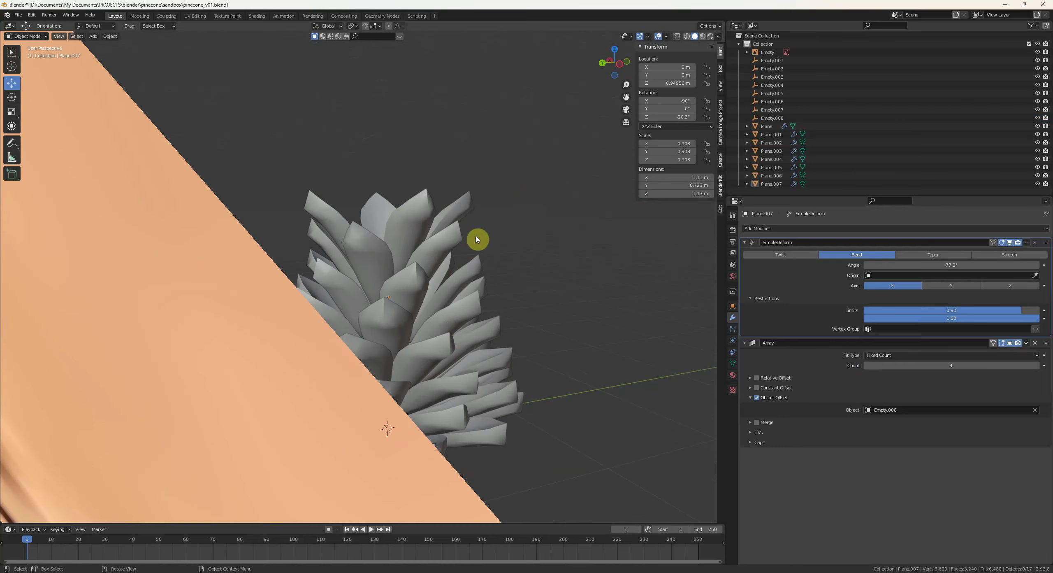
left_click(473, 233)
middle_click_drag(474, 233, 456, 232)
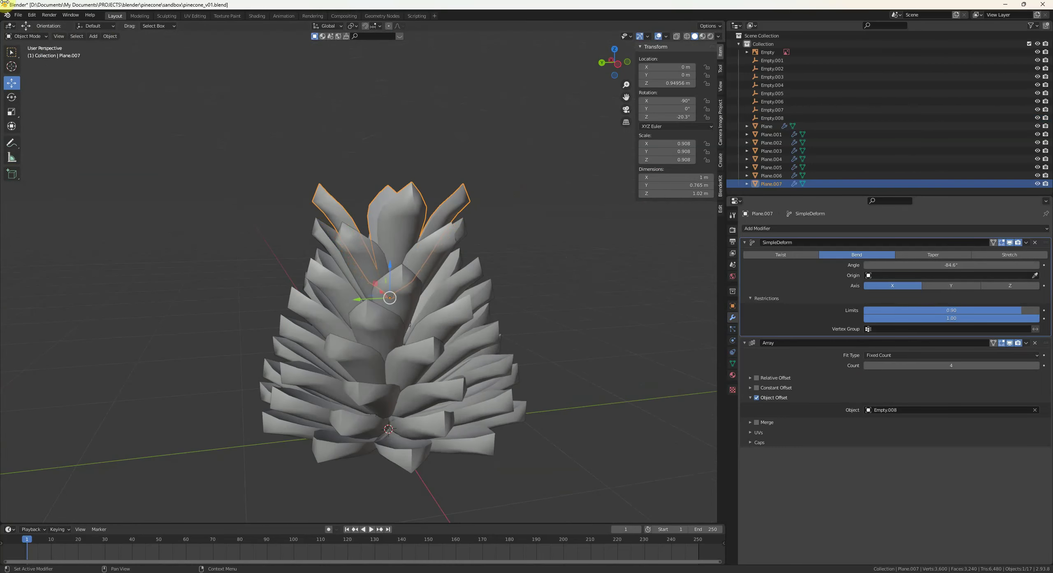
scroll(510, 329, "up", 3)
- Duplicate the eighth ring together with its empty and raise the copy along Z to about 1.134 m
middle_click_drag(370, 284, 472, 347)
left_click(416, 307, "shift")
key("shift+d")
right_click(423, 271)
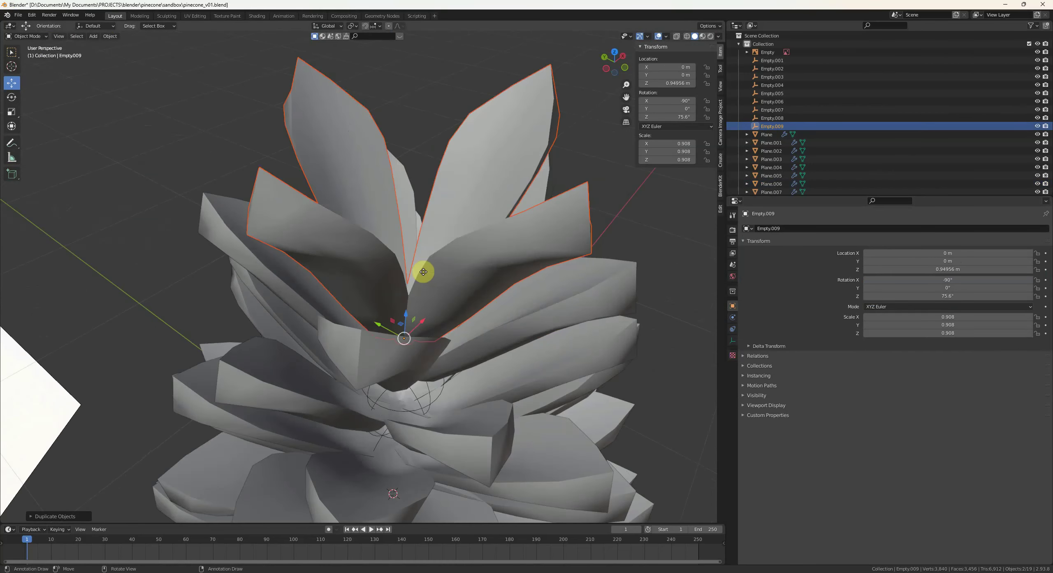
middle_click_drag(423, 271, 429, 309)
key("g")
key("z")
left_click(436, 278)
- Set the ninth ring's Array count to 3 and rotate the ring about Z to -49°
left_click(443, 298)
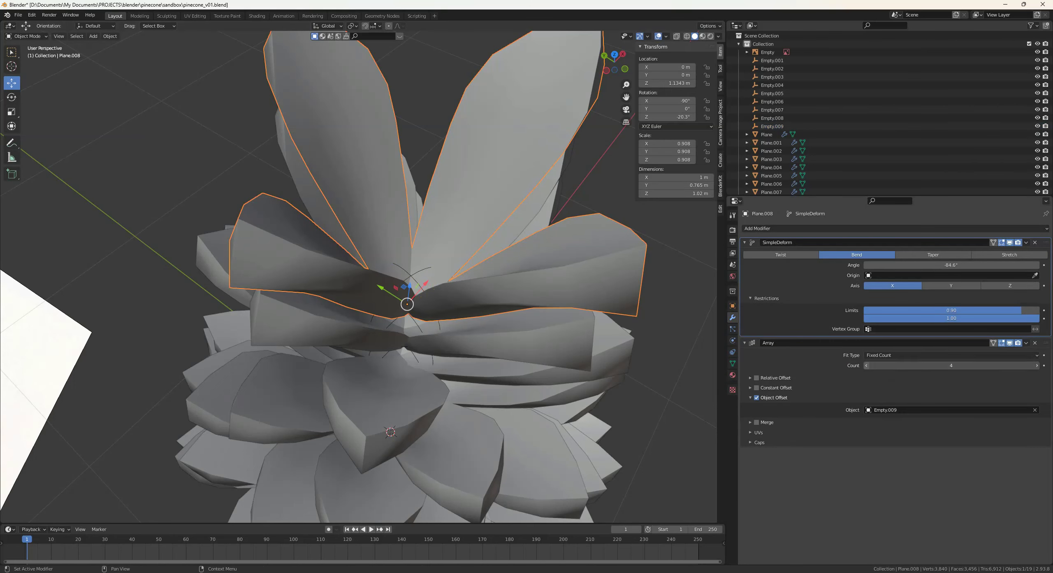
left_click(866, 365)
scroll(536, 339, "down", 3)
key("r")
key("z")
middle_click_drag(536, 338, 547, 259)
left_click(527, 399)
- Scale the ninth ring and its empty down to 0.844 and set the ring's bend angle to -88.3°
left_click(376, 310)
left_click(477, 212)
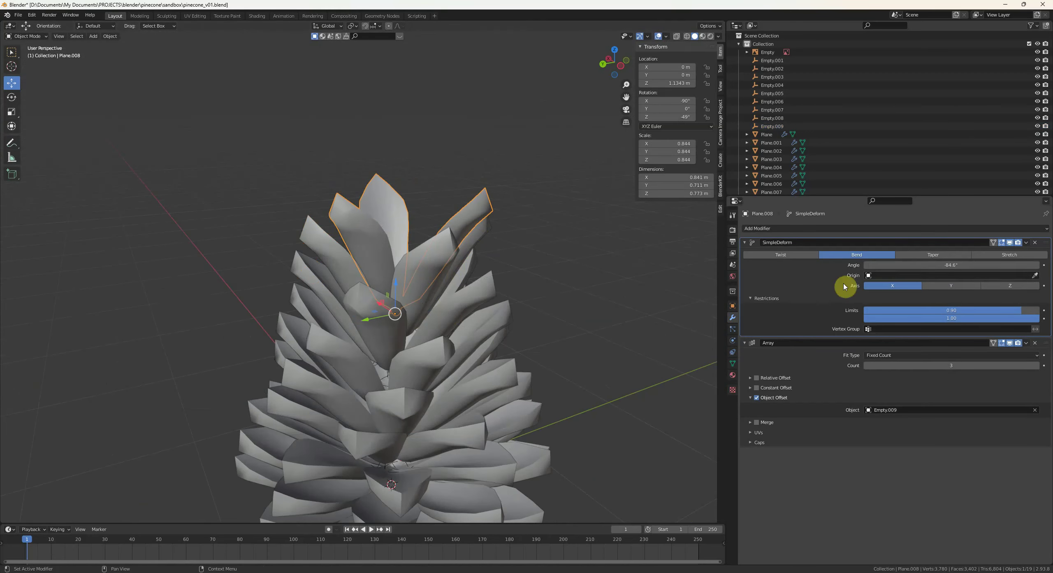
middle_click_drag(467, 272, 451, 296)
- Duplicate the ninth ring together with its empty and raise the copy along Z to about 1.293 m
left_click(398, 306, "shift")
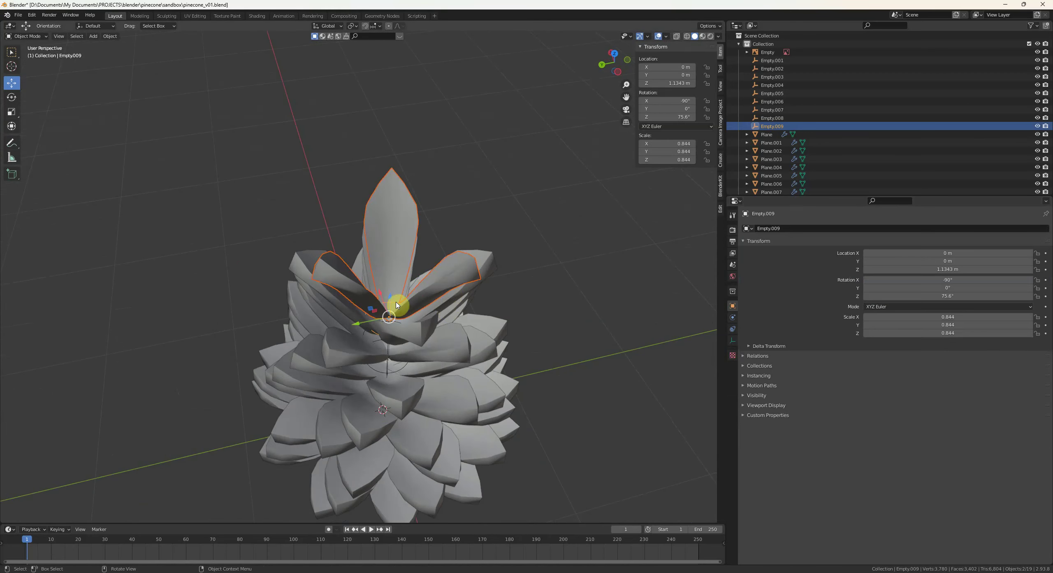
key("shift+d")
right_click(437, 284)
left_click(433, 245)
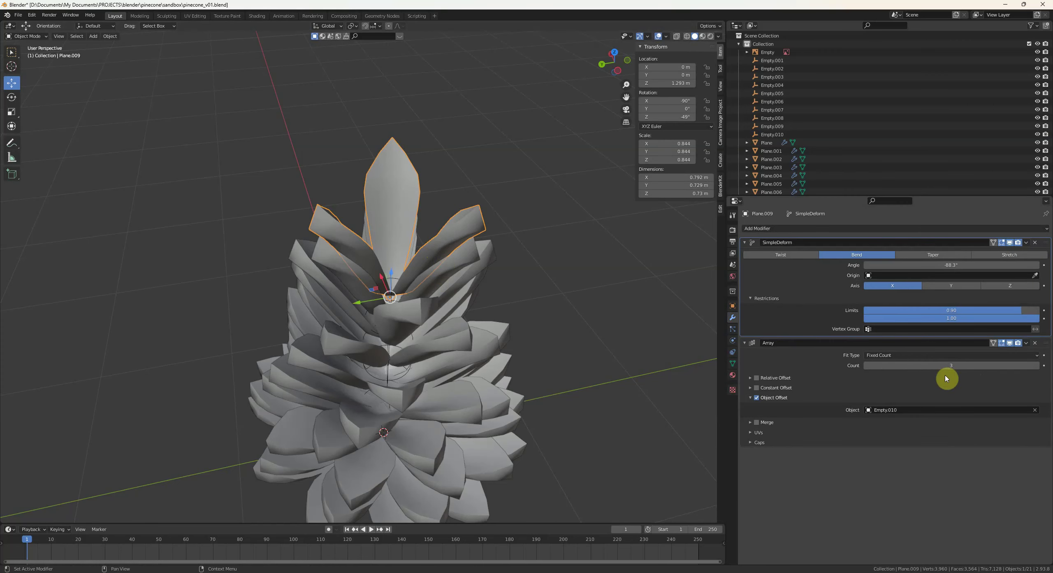
- Set the tenth ring's Array count to 2 and rotate the ring and its empty about Z, the ring to -127°
left_click(867, 366)
middle_click_drag(609, 296, 624, 348)
key("r")
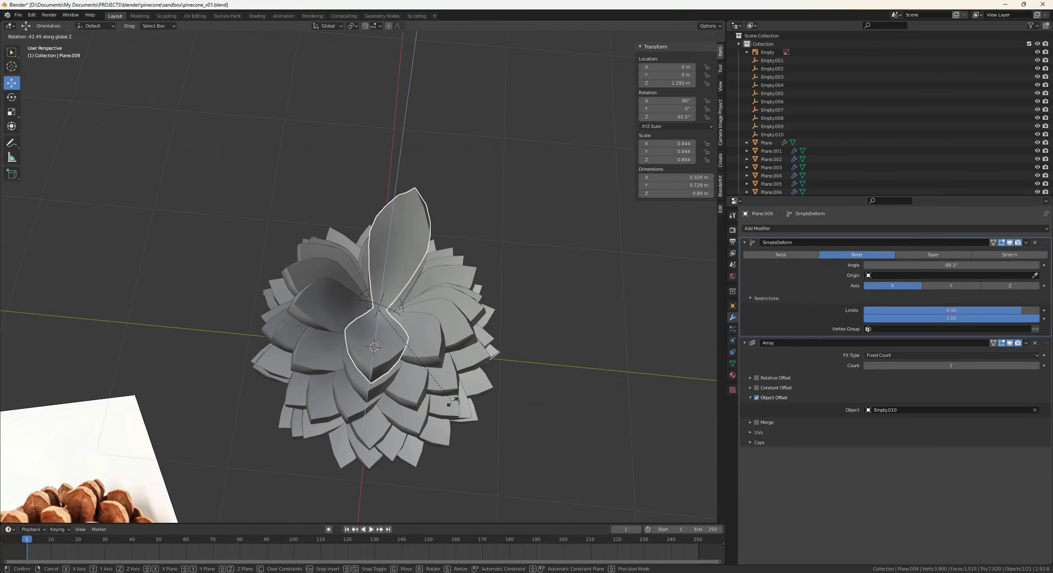
left_click(453, 402)
left_click(381, 309, "shift")
middle_click_drag(460, 296, 463, 308)
key("r")
key("z")
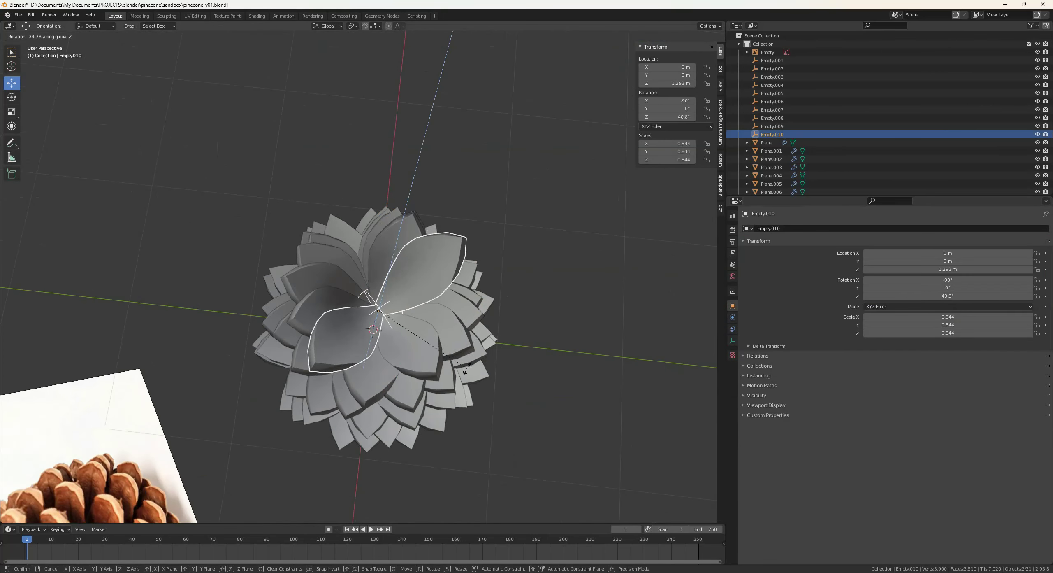
left_click(467, 369)
- Set the tenth ring's bend angle to -106°
middle_click_drag(466, 368, 413, 249)
left_click(414, 250)
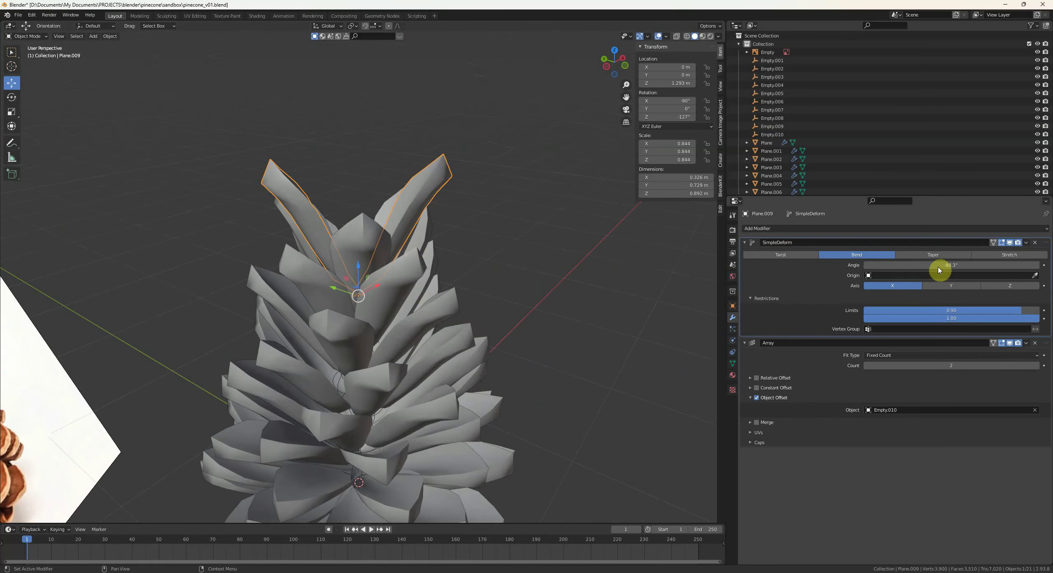
middle_click_drag(590, 259, 585, 280)
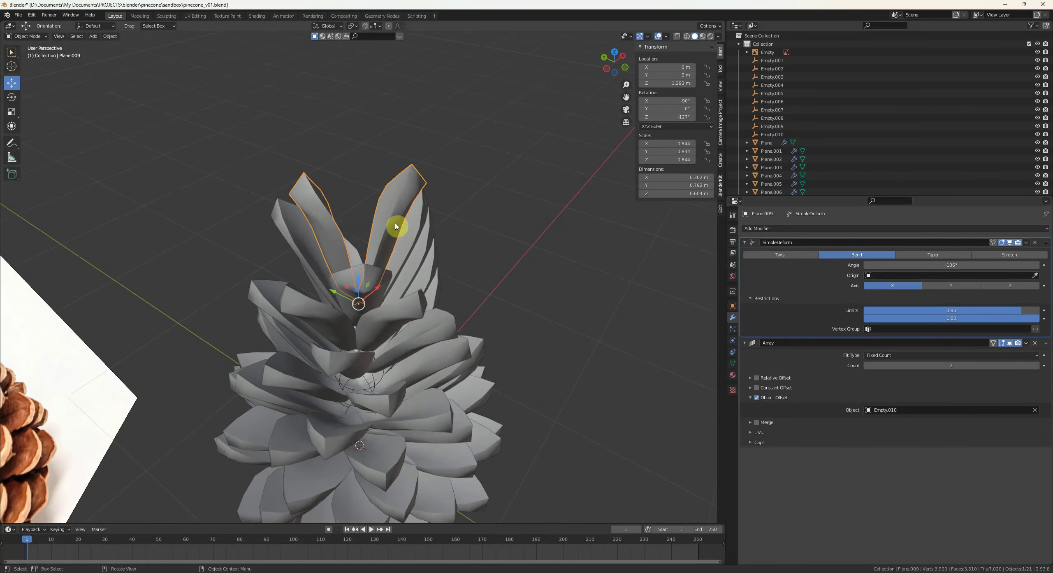
- Duplicate the tenth ring and raise the copy along Z to about 1.473 m
key("shift+d")
middle_click_drag(397, 225, 435, 242)
right_click(409, 270)
key("g")
key("z")
left_click(435, 209)
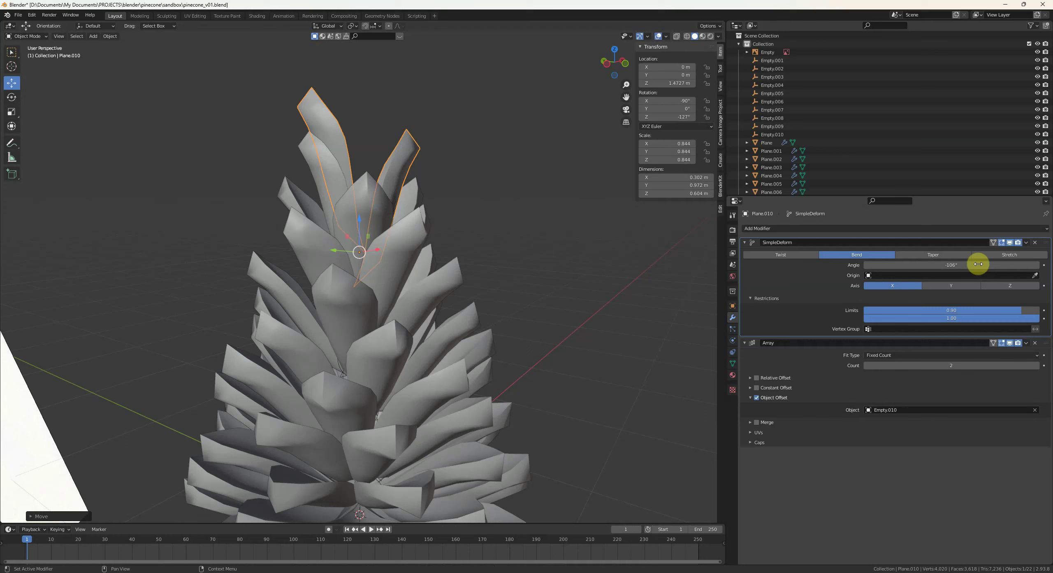
- Remove the Array modifier from the topmost copy and tilt the single scale to about X -106°, Y 3.78°, Z -130°
left_click(1036, 344)
middle_click_drag(571, 253, 512, 257)
key("r")
left_click(566, 302)
left_click(567, 301)
scroll(509, 245, "down", 4)
key("shift+s")
key("Escape")
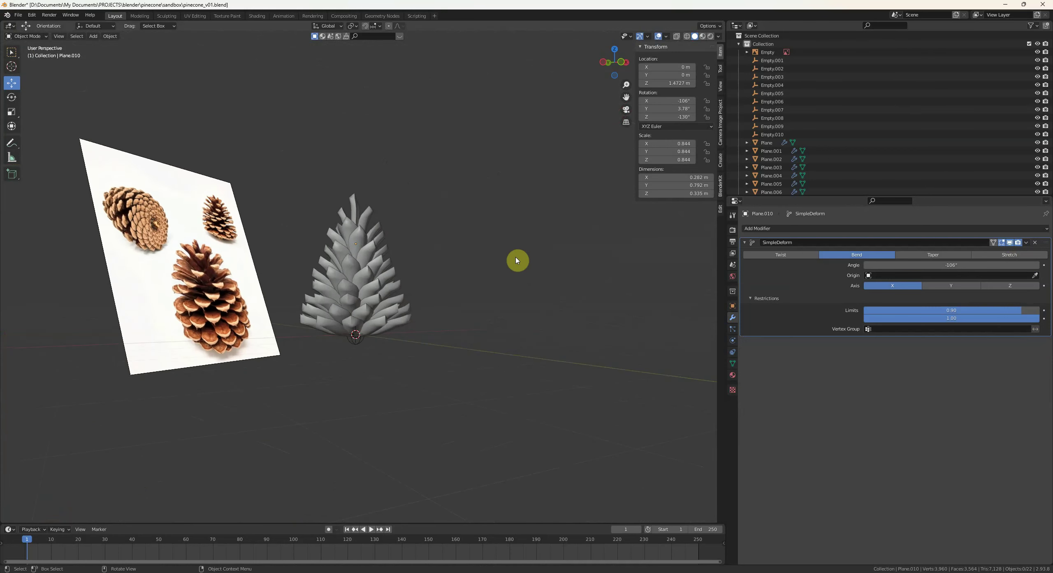
- Try to enlarge the sixth ring together with its empty by a factor of about 1.03
key("KP_1")
scroll(369, 284, "up", 2)
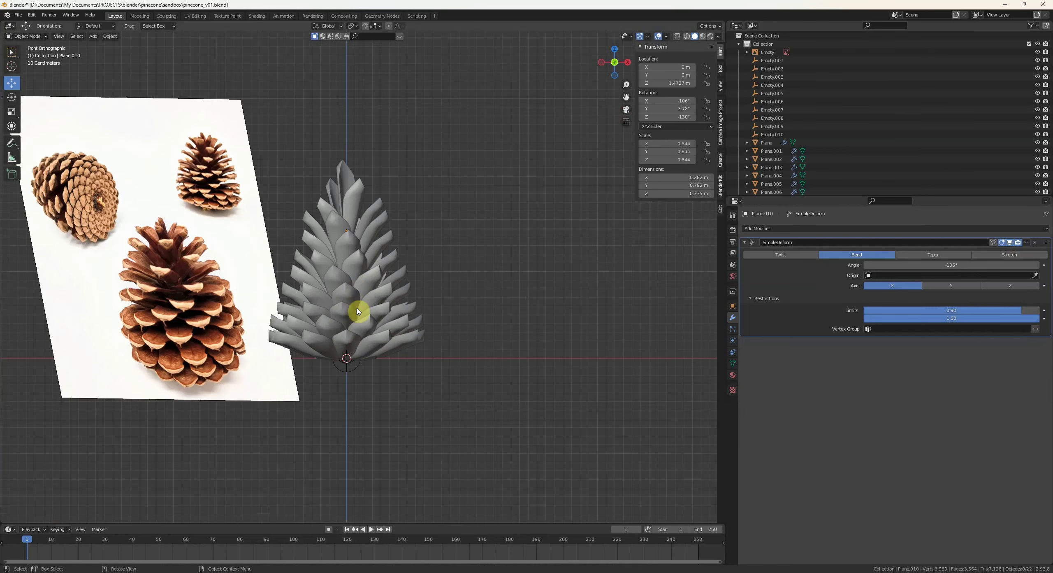
middle_click_drag(333, 289, 338, 276, "shift")
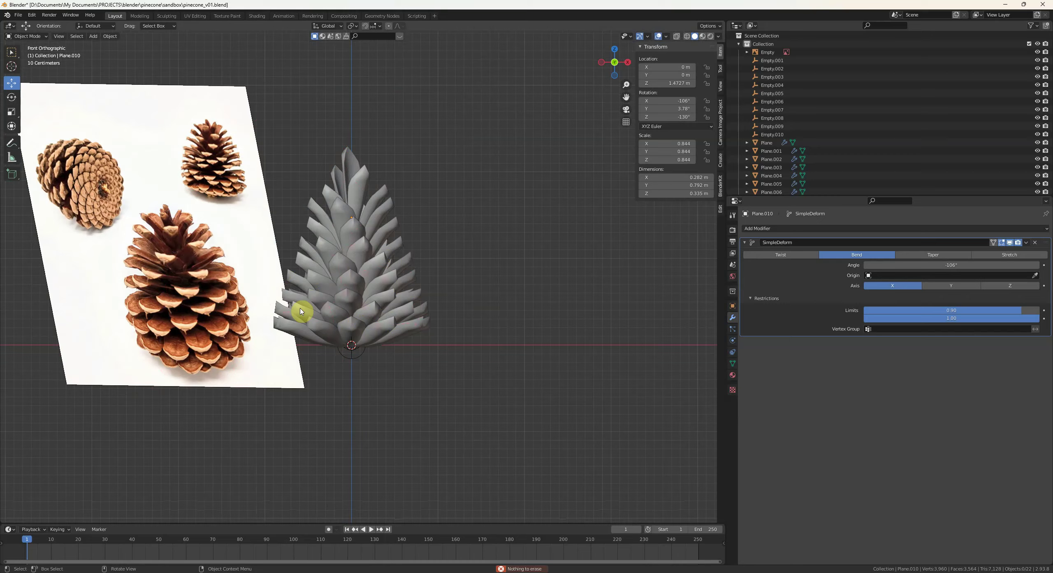
middle_click_drag(301, 311, 453, 331)
scroll(367, 300, "up", 5)
left_click(334, 272)
middle_click_drag(334, 273, 358, 299)
scroll(364, 317, "up", 2)
left_click(367, 324, "shift")
scroll(404, 340, "down", 2)
scroll(469, 362, "up", 2)
middle_click_drag(493, 325, 496, 315)
key("s")
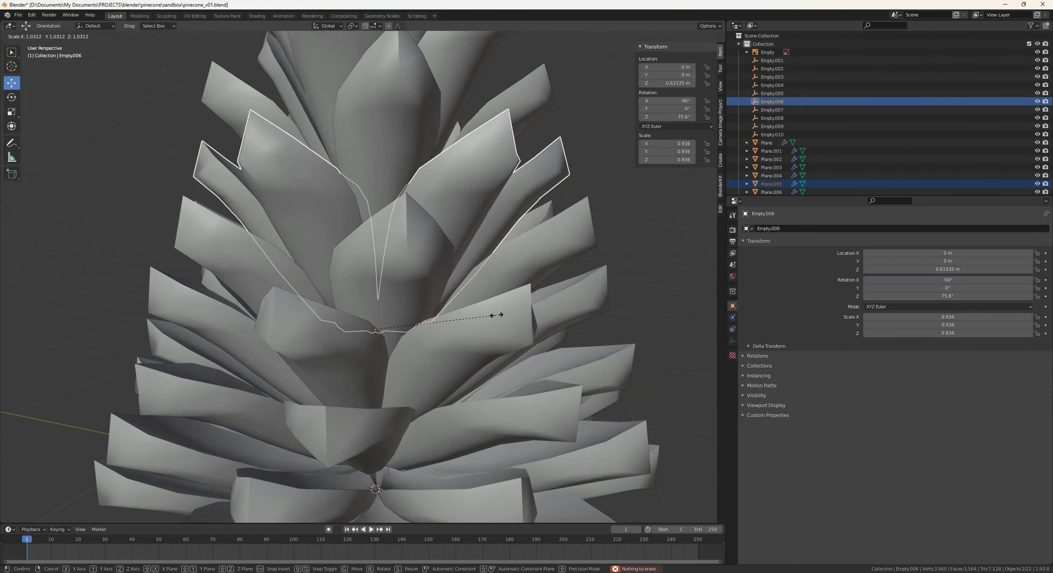
left_click(497, 315)
scroll(452, 309, "down", 3)
middle_click_drag(353, 305, 362, 314)
key("alt+a")
left_click(435, 261)
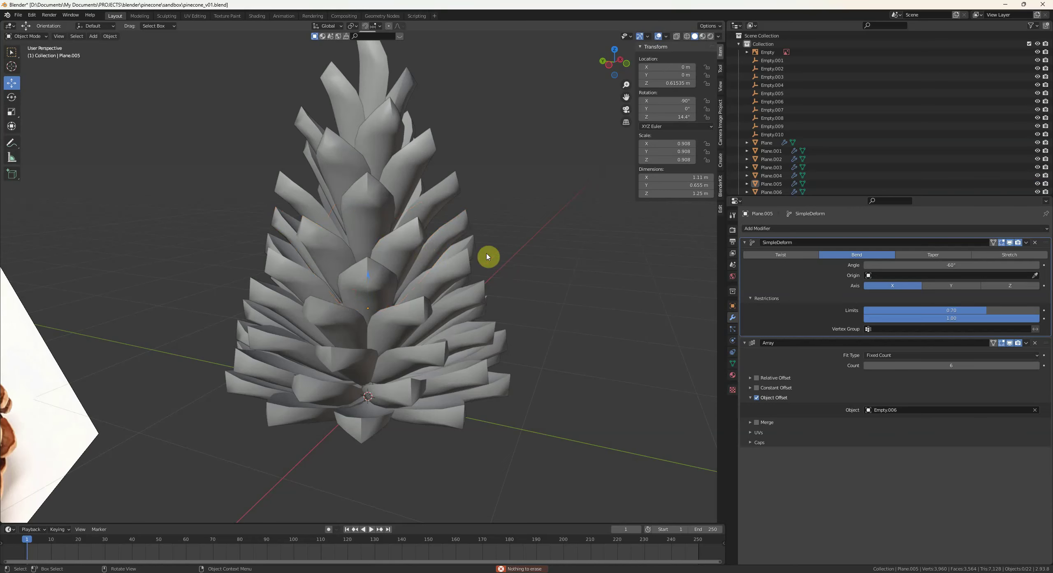
- Add a cube at the pinecone's base and give it a level 2 Subdivision modifier
middle_click_drag(487, 256, 453, 310)
left_click(348, 278)
key("alt+a")
key("shift+a")
mouse_move(454, 242)
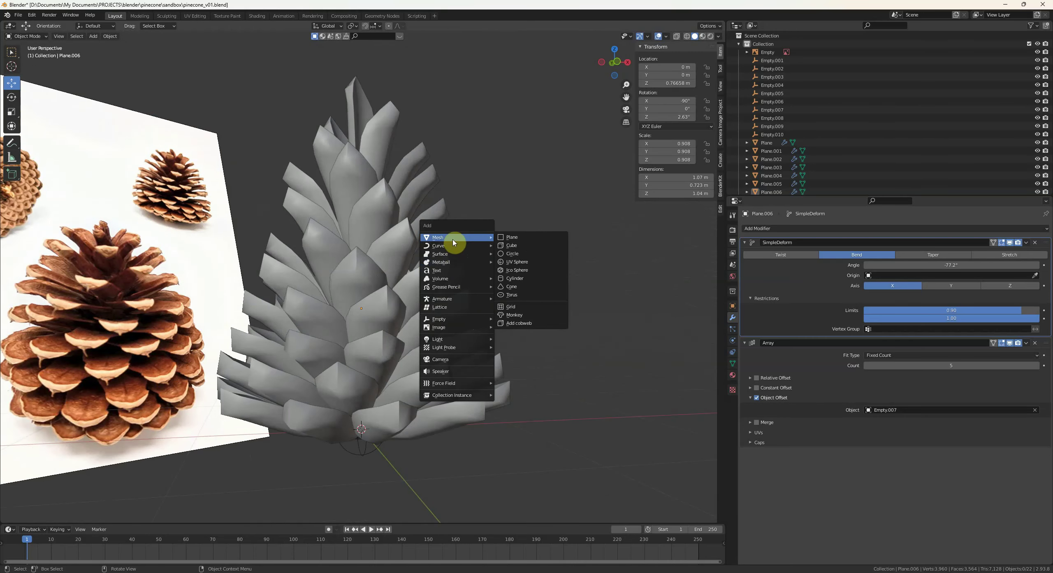
left_click(530, 244)
middle_click_drag(536, 305, 559, 394)
key("ctrl+2")
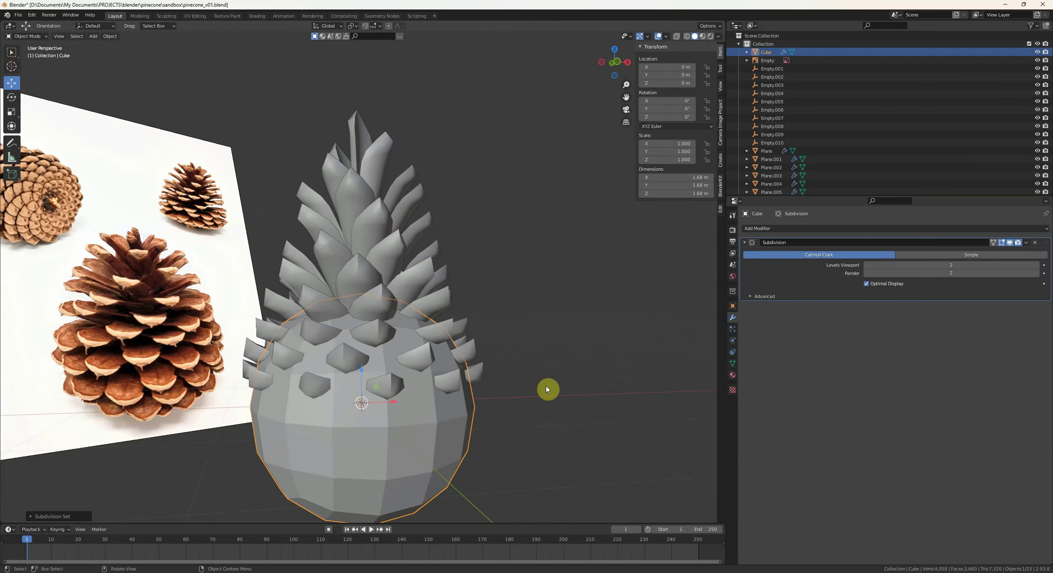
- Convert the subdivided cube to a mesh and scale it down to fit within the lowest rings
left_click(540, 357)
key("s")
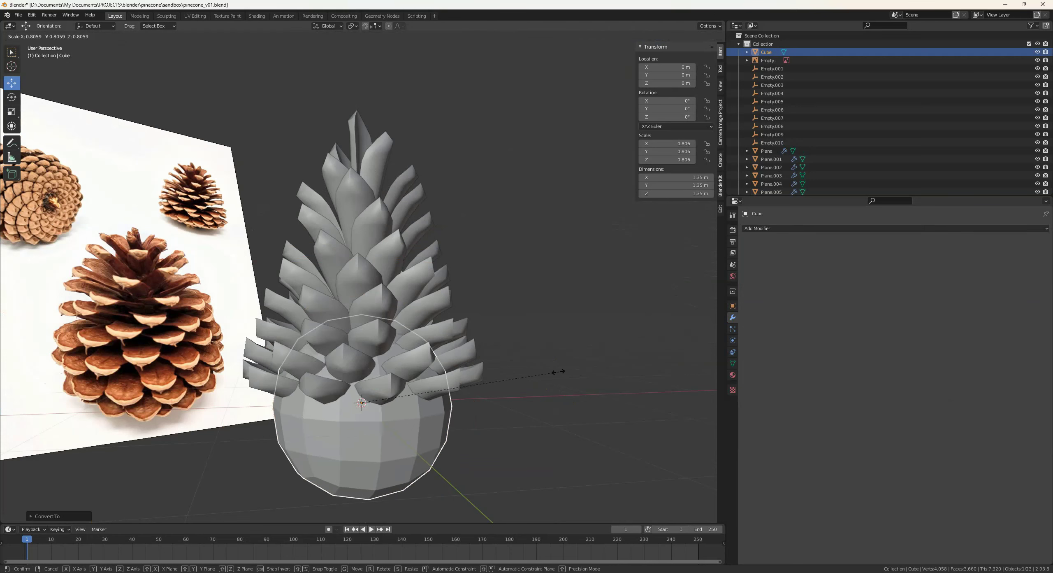
left_click(465, 393)
middle_click_drag(465, 392, 448, 404)
- Stretch the core mesh upward with proportional editing by raising its top vertex to about 3.22 m in local Z
key("Tab")
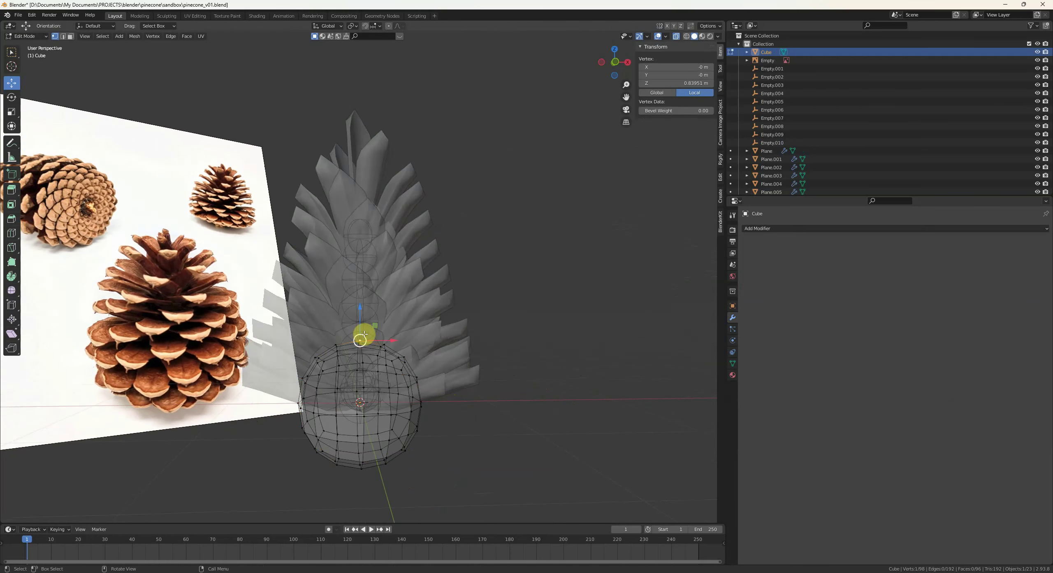
key("KP_1")
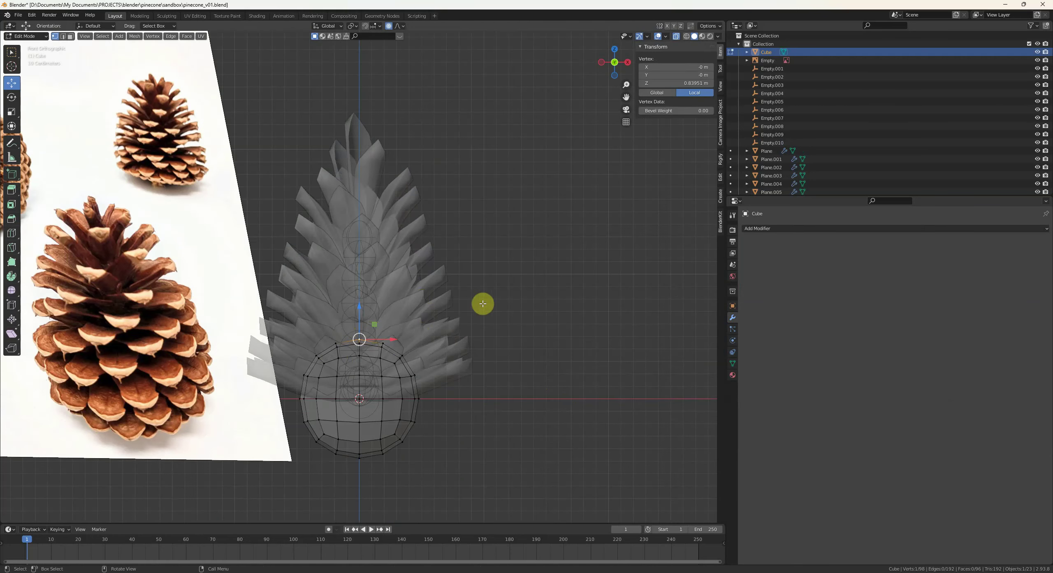
key("g")
key("z")
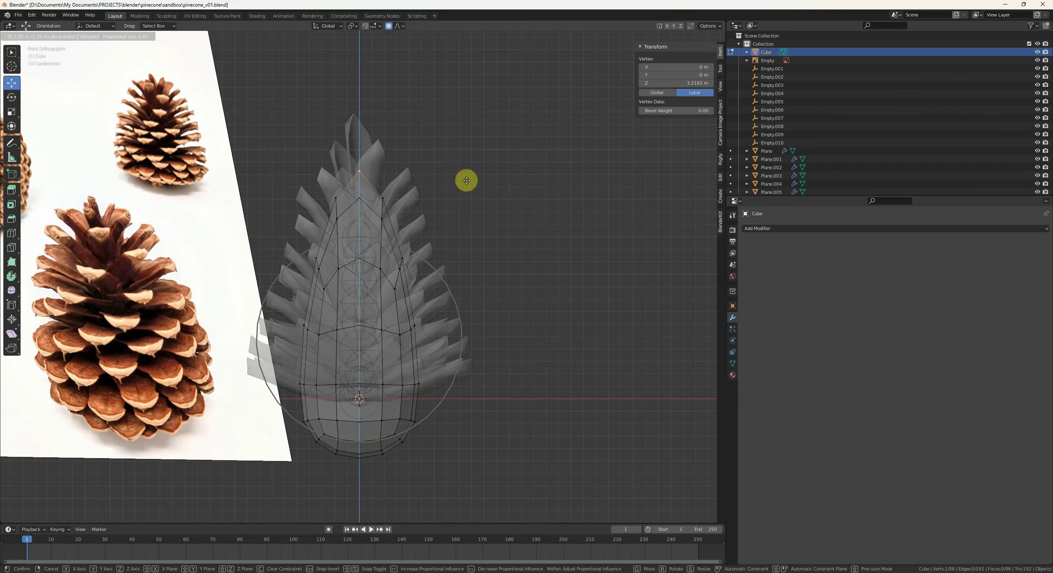
left_click(466, 180)
- Scale the stretched core down to 0.406 and raise it along Z to about 0.403 m
key("Tab")
left_click(433, 308)
mouse_move(432, 308)
middle_mouse_down()
mouse_move(440, 332)
mouse_move(513, 315)
mouse_move(483, 333)
mouse_move(503, 326)
mouse_move(424, 333)
mouse_move(451, 300)
middle_mouse_up()
left_click(478, 321)
key("s")
left_click(487, 317)
scroll(423, 334, "up", 3)
key("g")
key("z")
left_click(424, 331)
- Scale the core along X and Y to fit it inside the scales
key("alt+a")
left_click(360, 287)
middle_click_drag(360, 287, 452, 313)
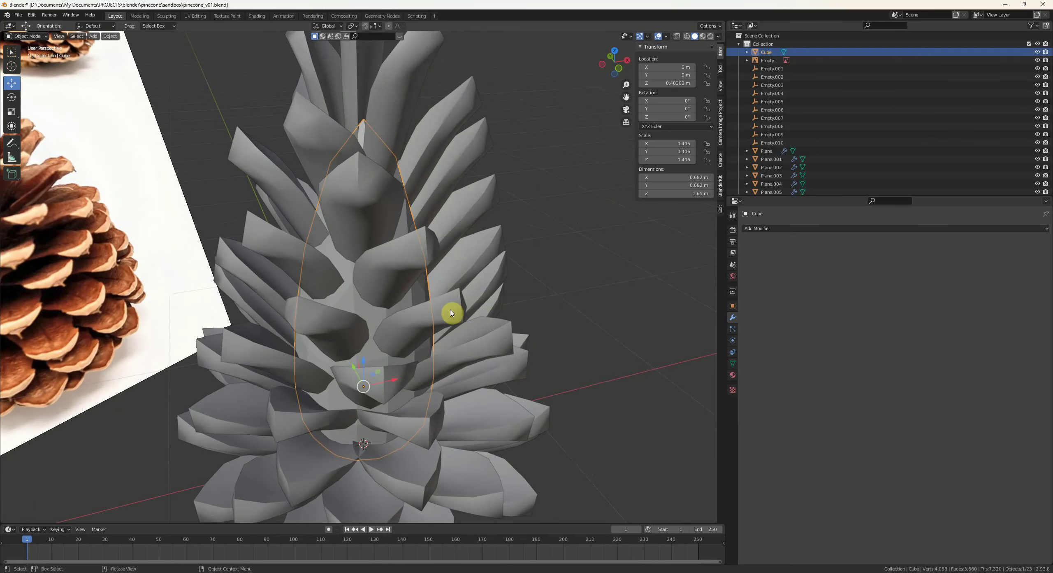
right_click(478, 309)
key("s")
key("x")
key("Return")
key("s")
key("y")
mouse_move(482, 308)
middle_mouse_down()
mouse_move(491, 316)
mouse_move(423, 319)
mouse_move(386, 246)
mouse_move(411, 255)
mouse_move(463, 241)
mouse_move(451, 253)
mouse_move(437, 241)
mouse_move(400, 290)
mouse_move(392, 284)
mouse_move(381, 322)
mouse_move(398, 266)
mouse_move(449, 294)
mouse_move(437, 284)
mouse_move(430, 327)
mouse_move(453, 296)
mouse_move(445, 318)
mouse_move(383, 334)
mouse_move(506, 344)
middle_mouse_up()
- Shift the core along Z inside the pinecone and save the file
left_click(395, 251)
key("g")
key("z")
left_click(386, 246)
key("alt+a")
key("alt+z")
- Duplicate the bottom ring together with its empty and lower the copy along Z to about -0.124 m
left_click(408, 291)
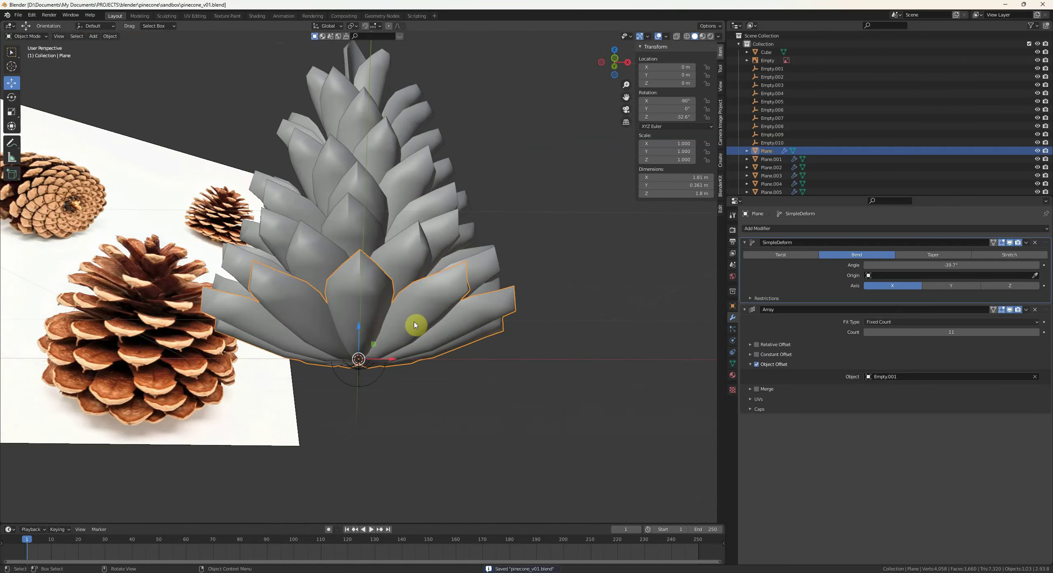
left_click(376, 382)
key("shift+d")
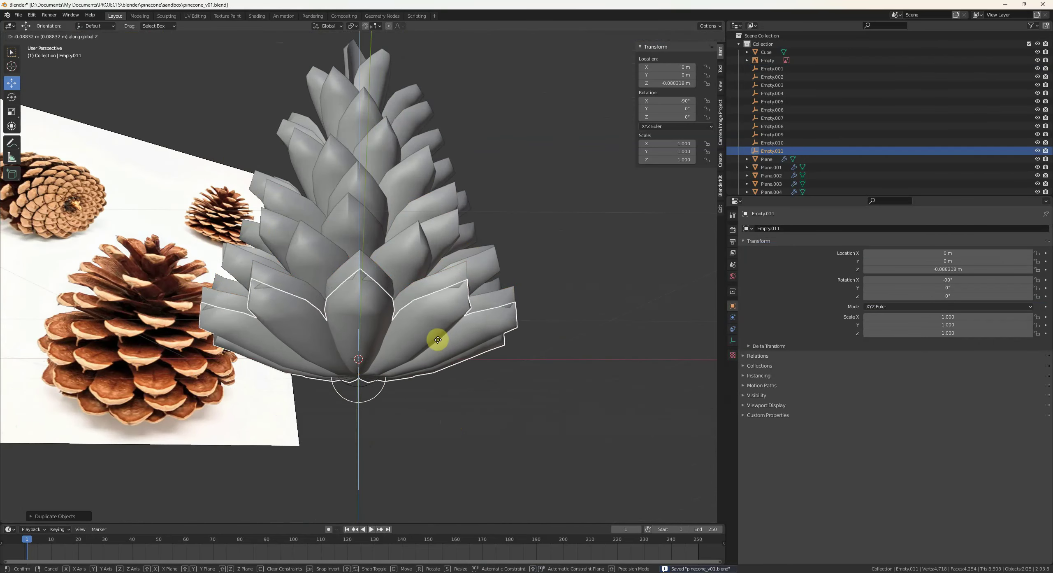
left_click(435, 351)
left_click(402, 359)
- Set the new bottom ring's Array count to 12 and rotate it about Z to about -30.8°
middle_click_drag(402, 360, 414, 357)
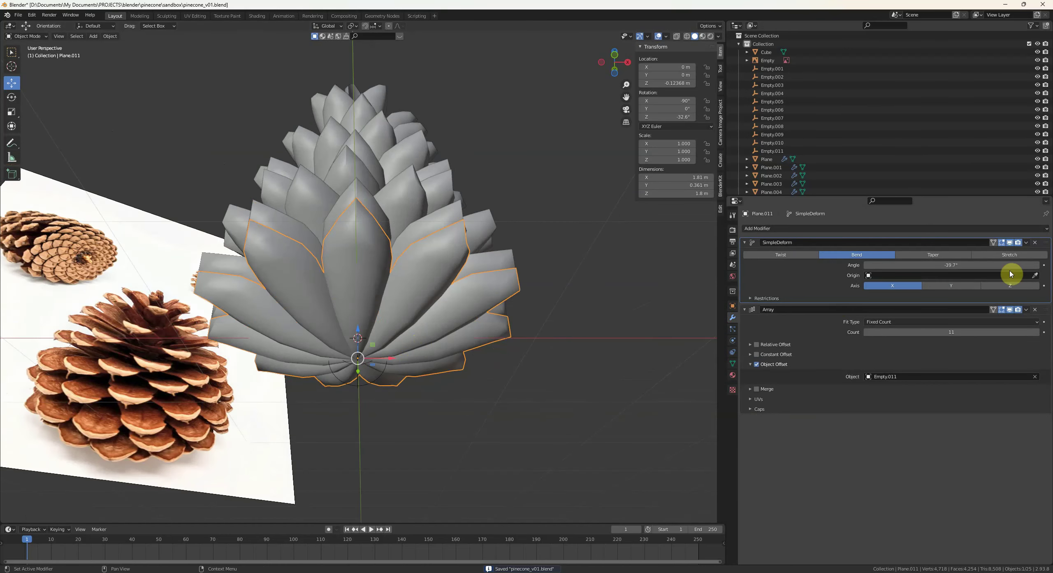
left_click(1035, 340)
middle_click_drag(500, 265, 566, 208)
key("r")
key("z")
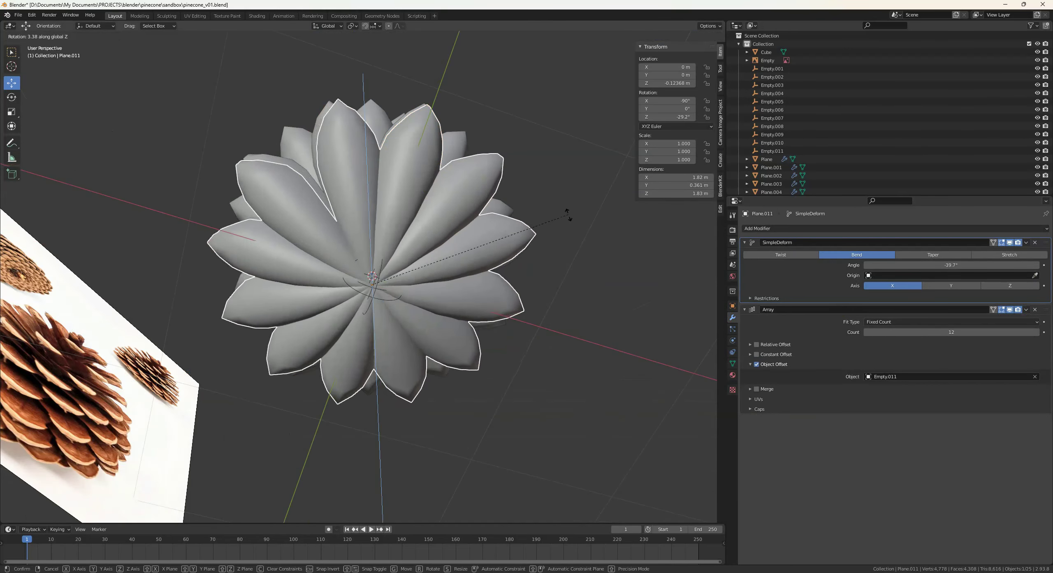
left_click(568, 210)
left_click(567, 213)
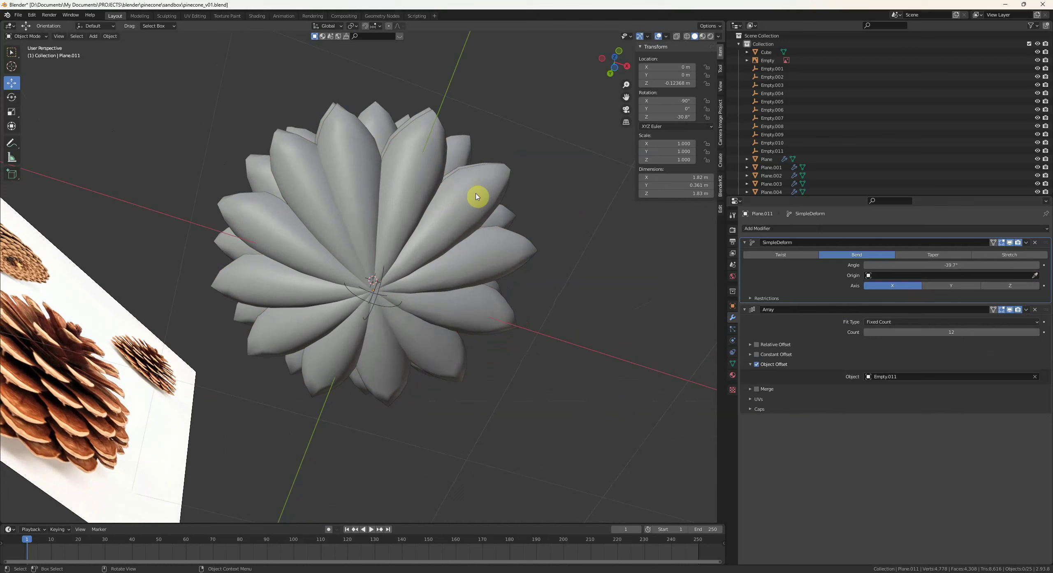
- Rotate the new bottom ring about Z to -30.3° and flatten it with a bend angle of 3.1°
left_click(477, 198)
key("r")
key("z")
middle_click_drag(560, 194, 561, 315)
left_click(586, 182)
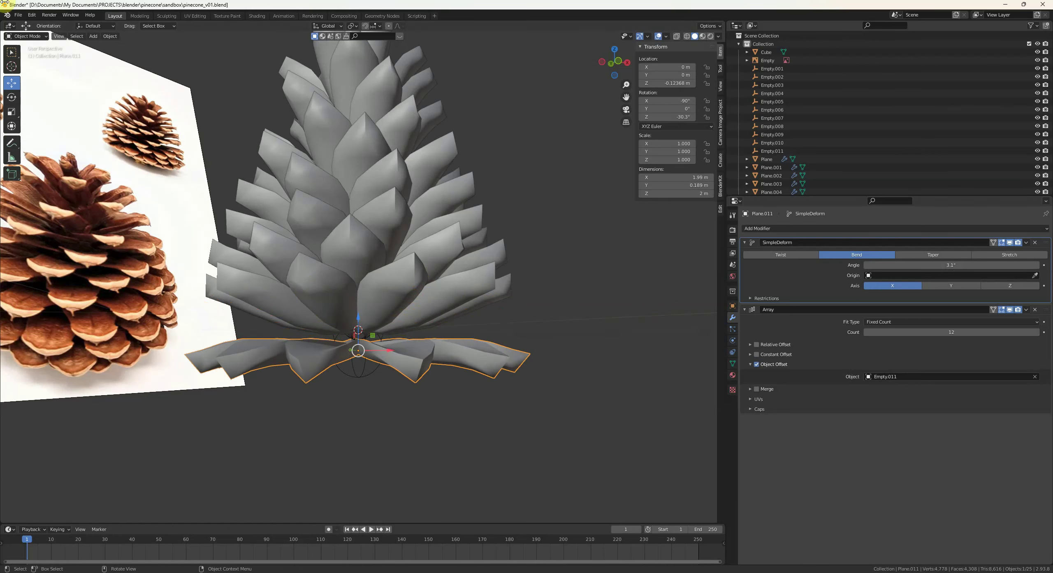
- Move the flattened ring and its empty along Z to about 0.123 m and scale them to 0.923
middle_click_drag(39, 349, 463, 214)
left_click(372, 370, "shift")
key("g")
key("z")
left_click(399, 336)
key("g")
key("z")
left_click(545, 353)
- Set the flattened ring's Array count to 11 and rotate the ring about Z to about -30°
key("r")
key("z")
left_click(519, 236)
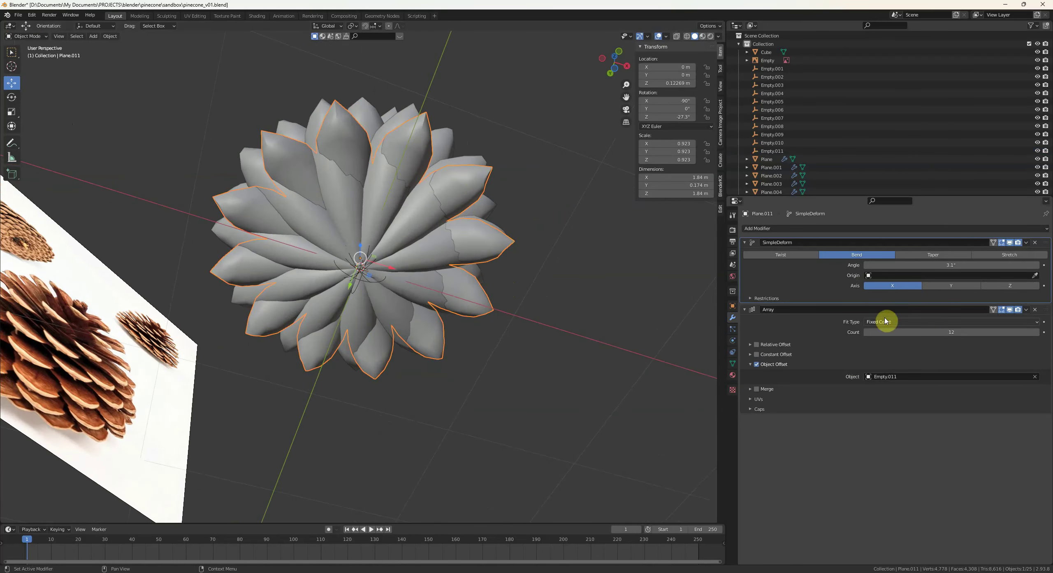
left_click(868, 332)
middle_click_drag(545, 246, 529, 247)
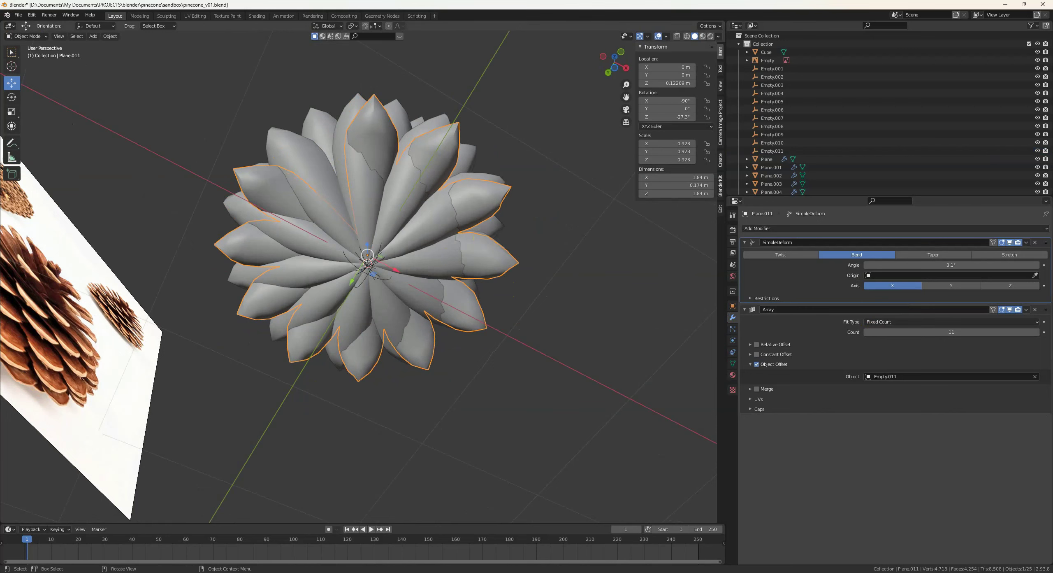
left_click(509, 225)
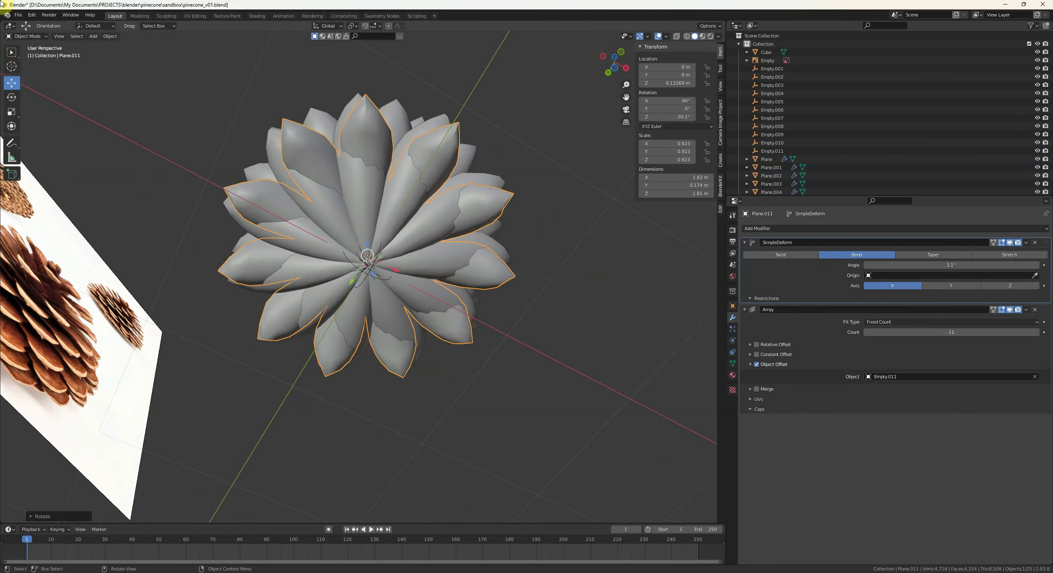
left_click(367, 275)
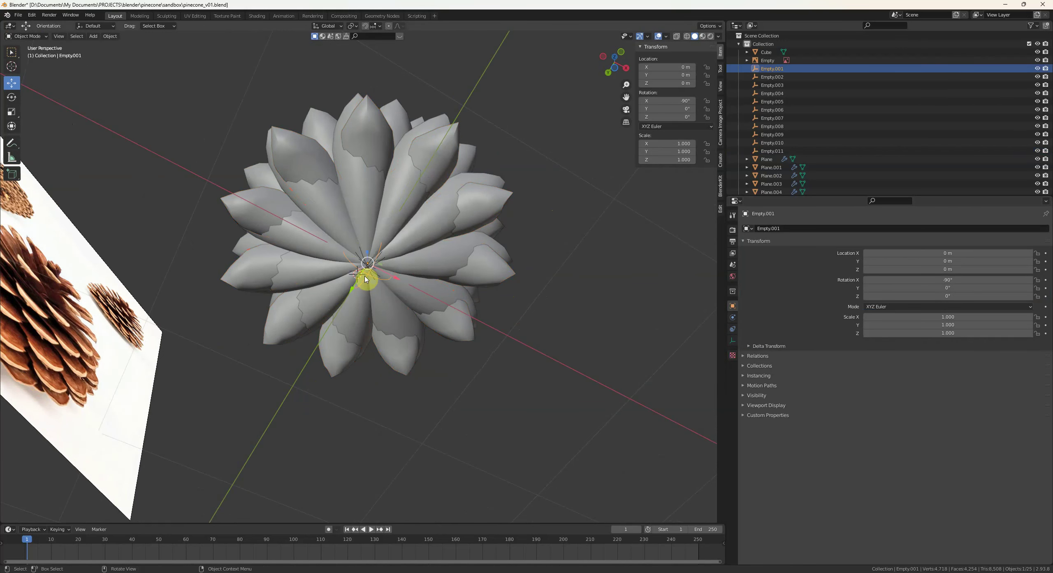
scroll(368, 296, "up", 5)
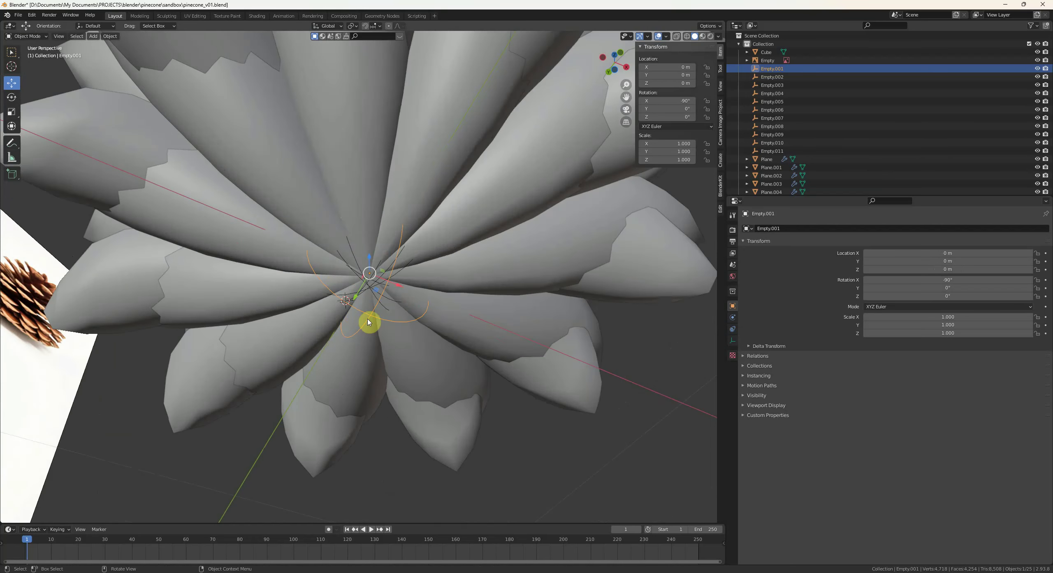
left_click(369, 294)
key("g")
right_click(371, 296)
scroll(372, 295, "down", 3)
left_click(433, 247, "shift")
key("g")
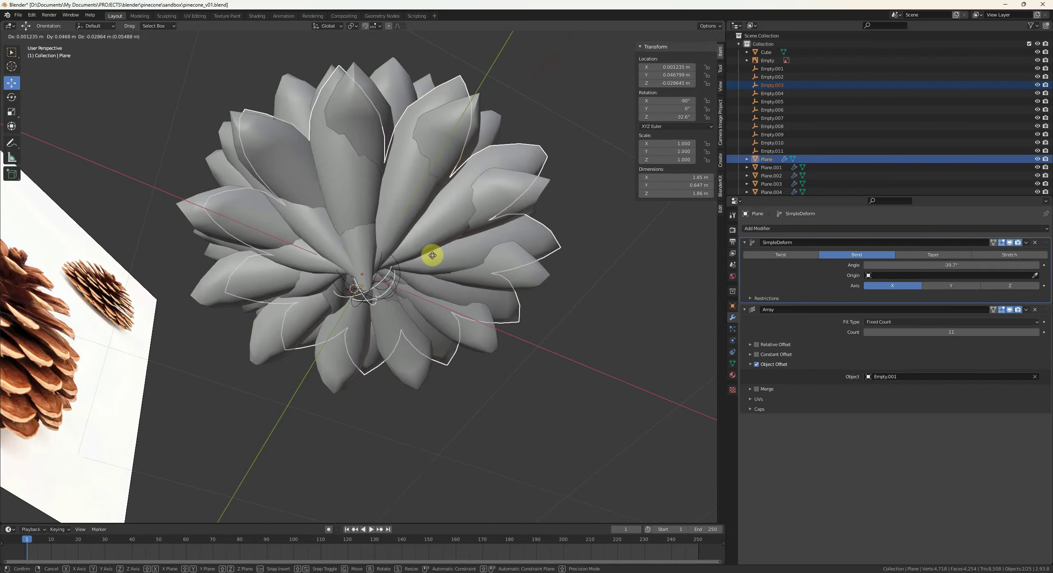
right_click(432, 261)
middle_click_drag(432, 263, 414, 347)
key("alt+a")
- Hide the third ring and the second ring together with their empties
left_click(368, 288)
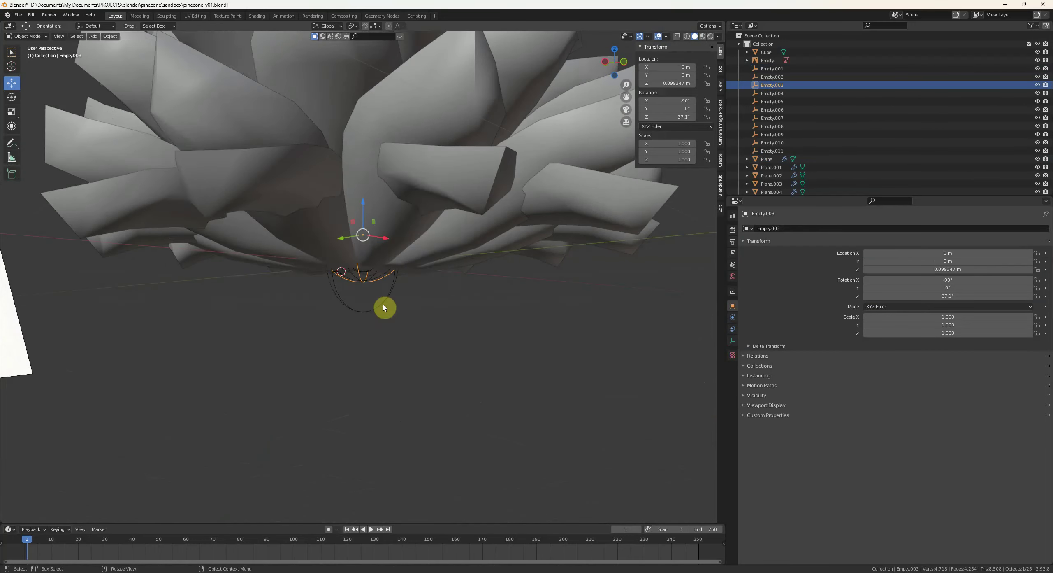
mouse_move(383, 308)
middle_mouse_down()
mouse_move(404, 328)
mouse_move(402, 301)
middle_mouse_up()
left_click(423, 235, "shift")
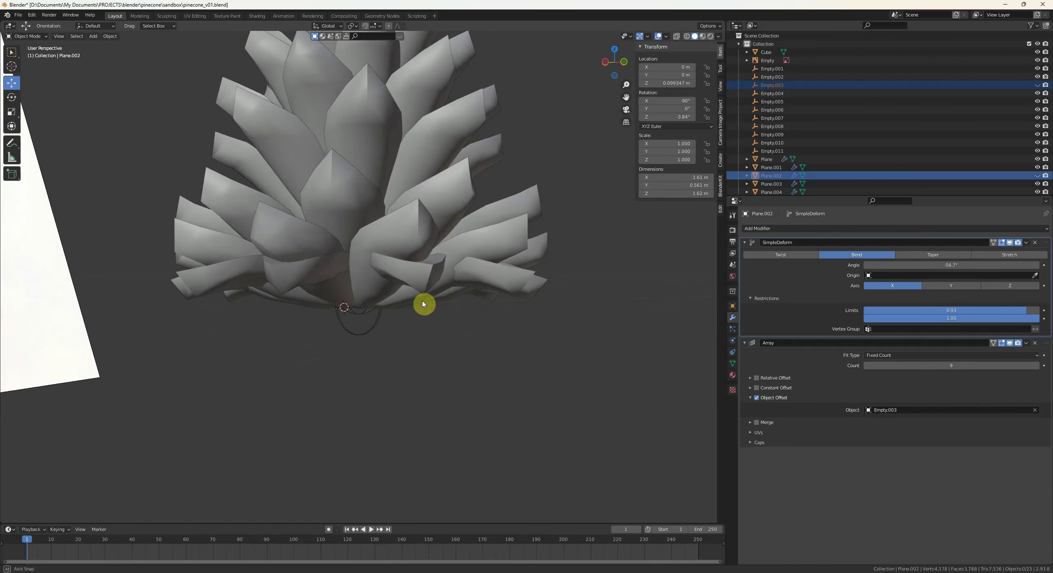
key("h")
left_click(364, 317)
left_click(350, 230, "shift")
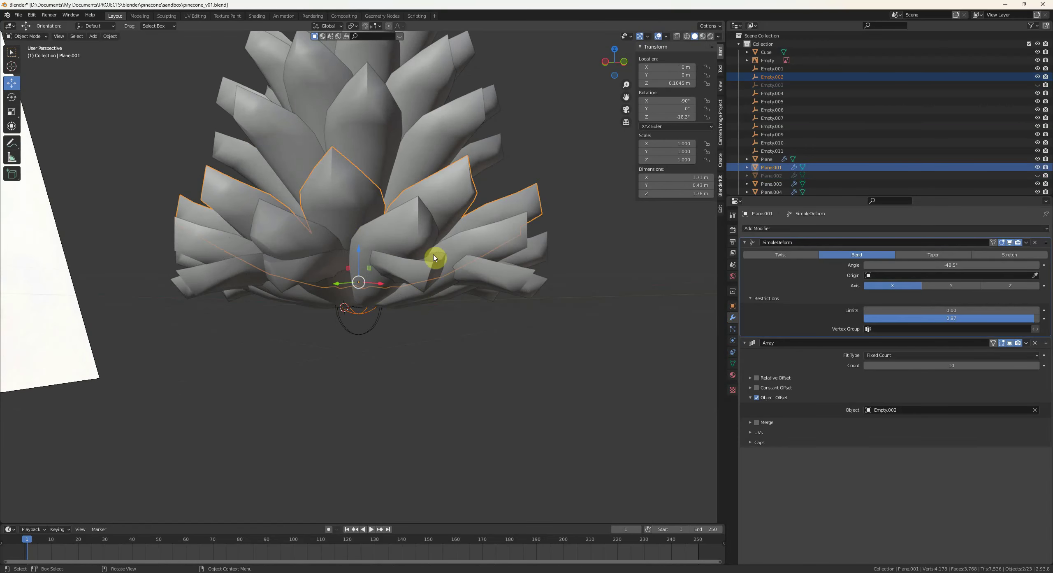
- Adjust the height of the flattened bottom ring together with its empty and rotate them about Z
left_click(381, 319)
key("g")
middle_click_drag(382, 326, 387, 318)
key("alt+z")
left_click(383, 308)
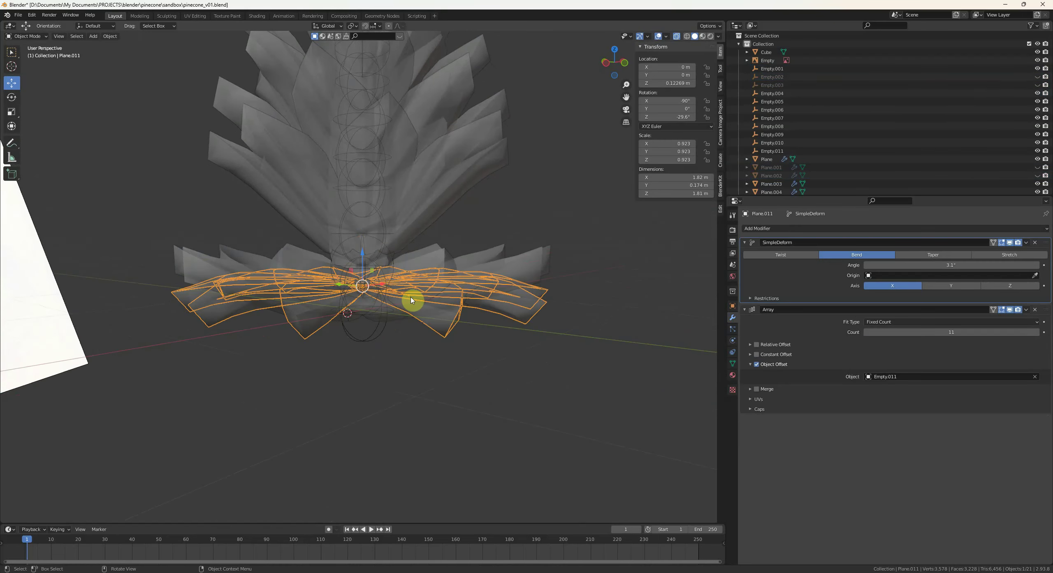
left_click(391, 294)
key("alt+z")
key("g")
middle_click_drag(421, 296, 453, 202)
left_click(418, 284)
left_click(416, 277)
key("r")
left_click(549, 181)
middle_click_drag(549, 181, 501, 216)
key("r")
key("z")
- Duplicate the flattened ring with its empty, move the copy down along Z, and rotate it about Z to stagger its scales
key("shift+d")
key("z")
left_click(486, 207)
key("g")
key("z")
left_click(493, 198)
key("r")
key("z")
left_click(505, 197)
key("g")
key("z")
left_click(554, 230)
- Duplicate the new bottom ring with its empty, scale the copy to 0.643, and lower it along Z to about -0.027 m
key("shift+d")
key("s")
left_click(497, 203)
key("g")
key("z")
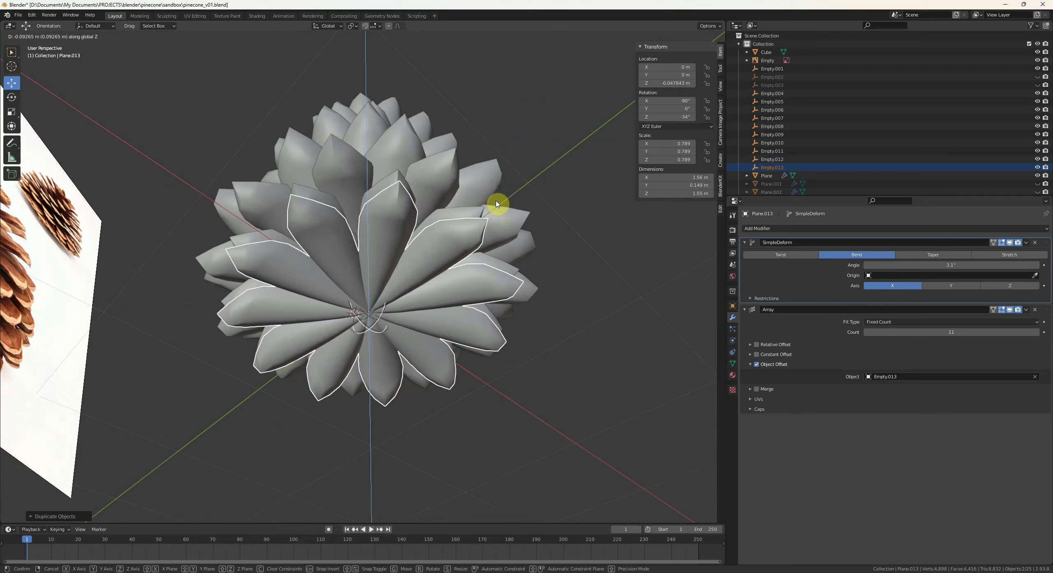
key("s")
middle_click_drag(533, 279, 501, 228)
left_click(508, 246)
key("g")
key("z")
left_click(496, 244)
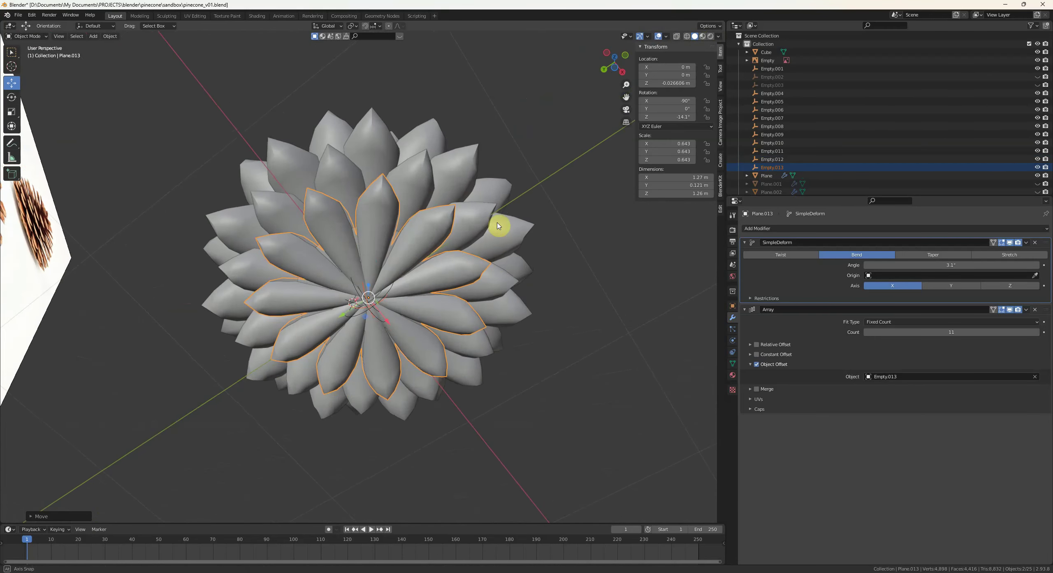
- Duplicate the smallest ring with its empty, rotate the copy about Z to -28°, scale it to 0.535, and lower it to about -0.119 m
key("shift+d")
key("z")
left_click(509, 215)
key("g")
key("z")
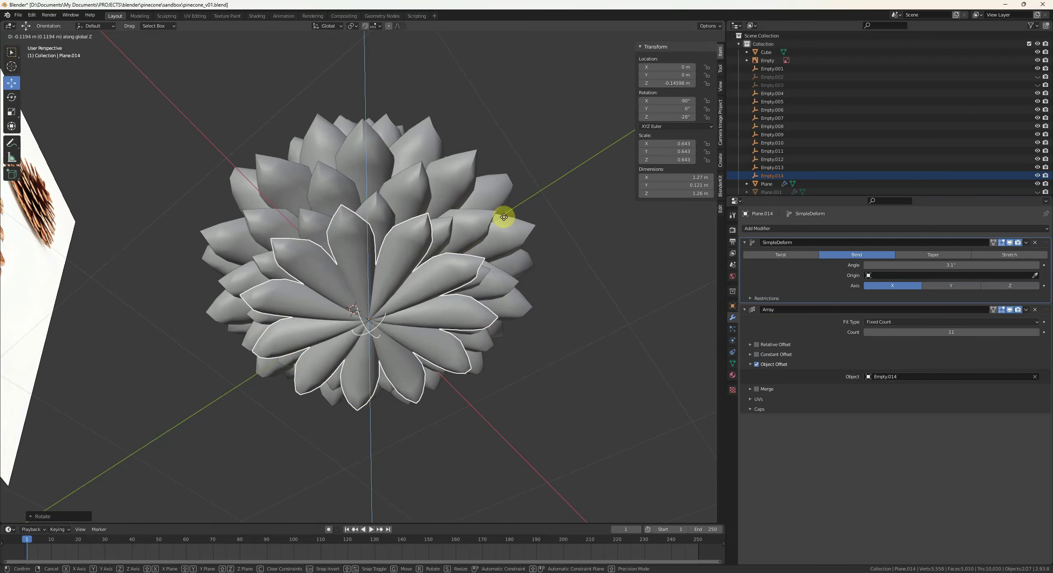
left_click(489, 237)
middle_click_drag(488, 237, 387, 327)
key("alt+a")
scroll(437, 280, "down", 2)
scroll(413, 288, "up", 4)
- Try to duplicate the smallest ring with its empty, raise the copy, and reset its scale to 1.000
left_click(387, 327)
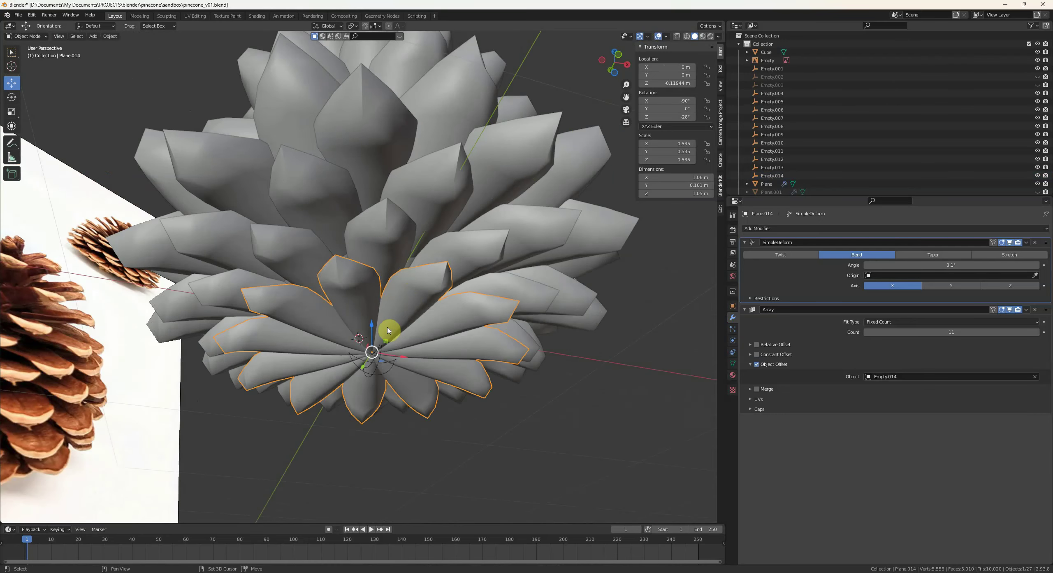
left_click(383, 364, "shift")
middle_click_drag(383, 363, 389, 353)
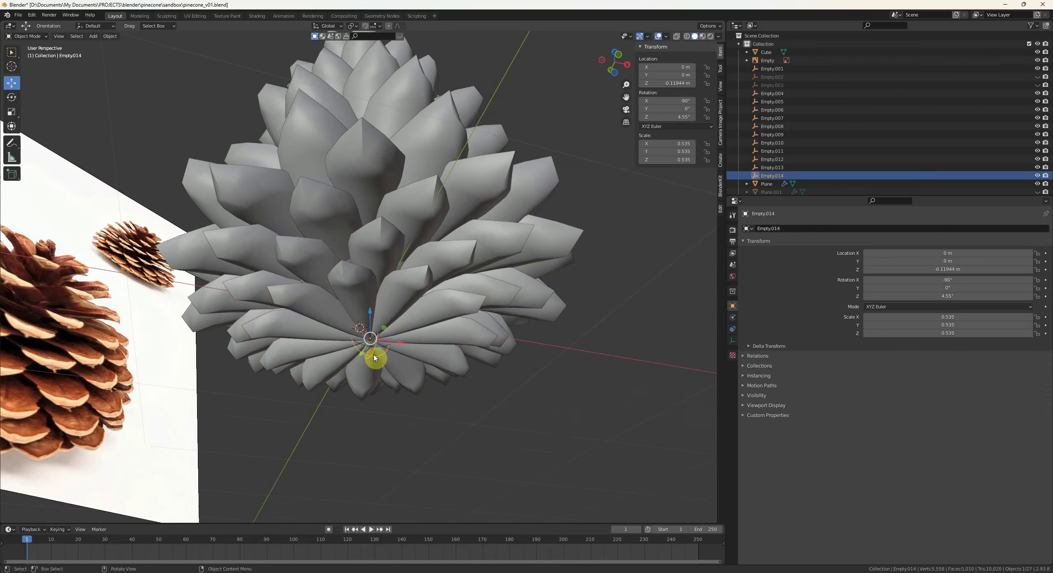
left_click(403, 312, "shift")
middle_click_drag(420, 314, 428, 317)
key("shift+d")
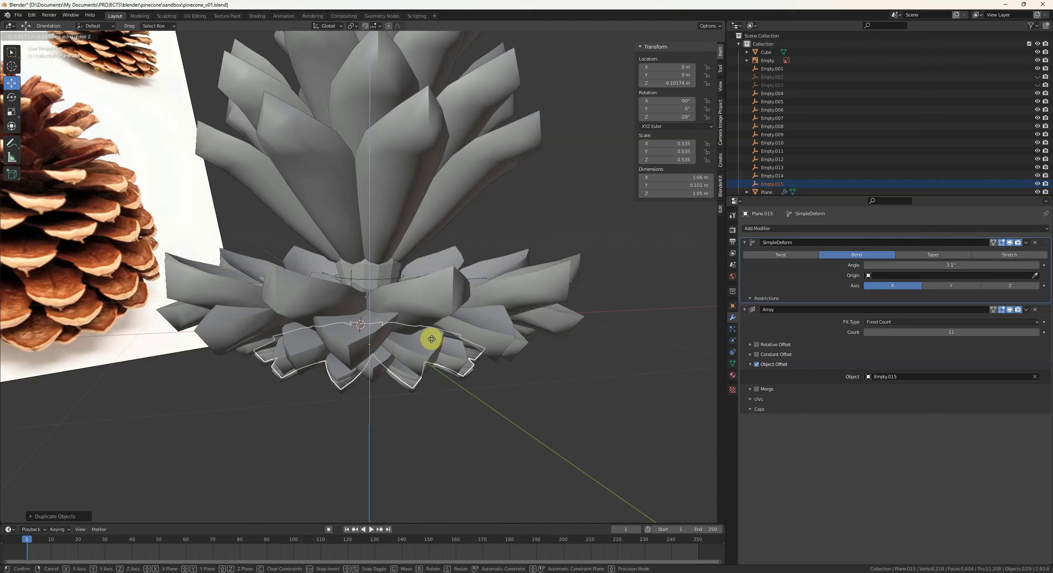
left_click(429, 336)
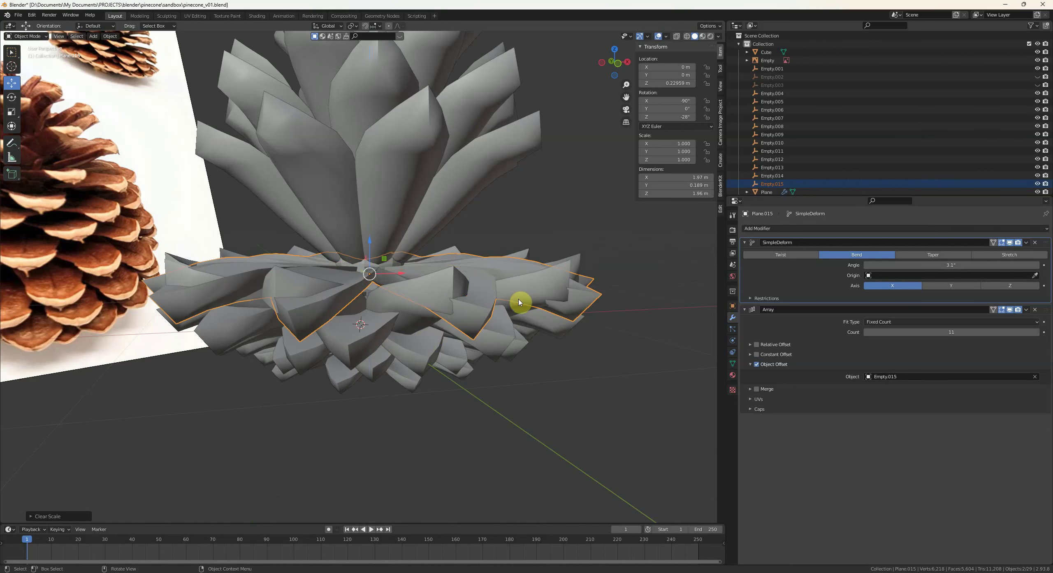
scroll(519, 302, "down", 8)
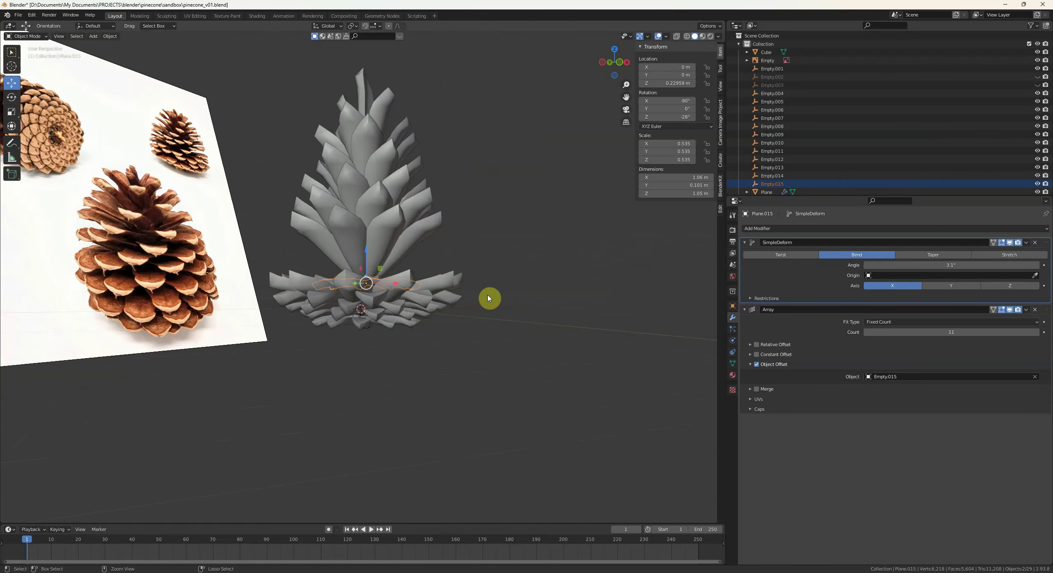
middle_click_drag(489, 298, 365, 269)
key("Delete")
- Scale the inner core cube along Z to 0.485 and move it along Z to about 0.192 m
left_click(364, 270)
mouse_move(477, 270)
middle_mouse_down("alt")
mouse_move(430, 322)
mouse_move(432, 270)
mouse_move(455, 298)
mouse_move(465, 259)
mouse_move(441, 265)
mouse_move(423, 364)
mouse_move(440, 306)
mouse_move(458, 313)
mouse_move(477, 275)
mouse_move(435, 263)
mouse_move(365, 275)
mouse_move(428, 277)
mouse_move(477, 299)
mouse_move(468, 285)
middle_mouse_up("alt")
key("s")
key("z")
left_click(454, 278)
key("g")
key("z")
left_click(452, 304)
key("alt+z")
key("g")
key("z")
left_click(466, 261)
- Show the hidden rings and their empties again, deselect everything, and save the file
key("alt+z")
key("alt+z")
key("alt+a")
scroll(444, 265, "down", 4)
key("ctrl+s")
scroll(440, 315, "up", 5)
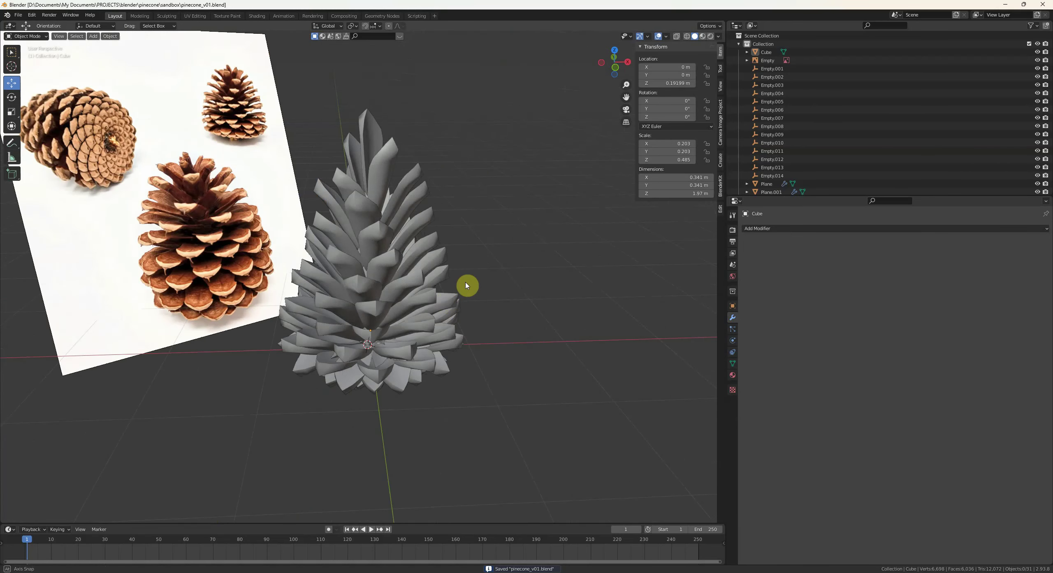
- Save a new version of the file as pinecone_v02.blend
left_click(370, 228)
middle_click_drag(444, 252, 437, 252)
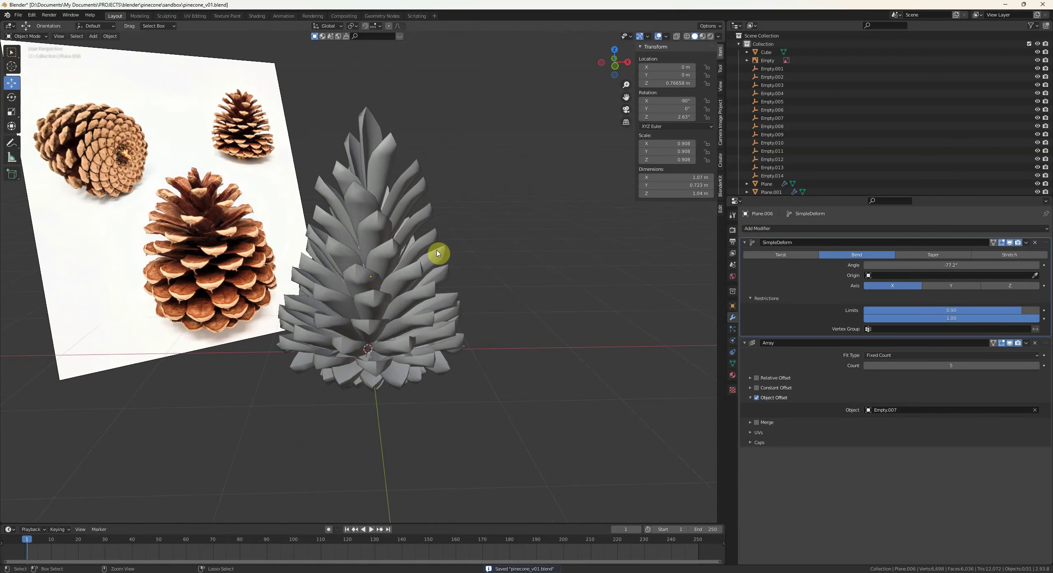
left_click(19, 16)
left_click(52, 85)
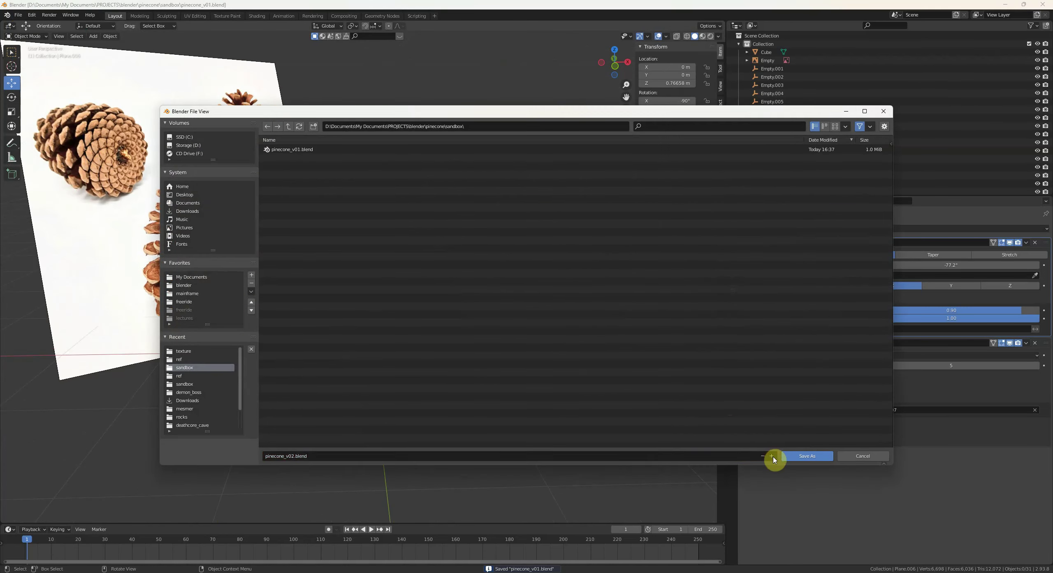
left_click(806, 455)
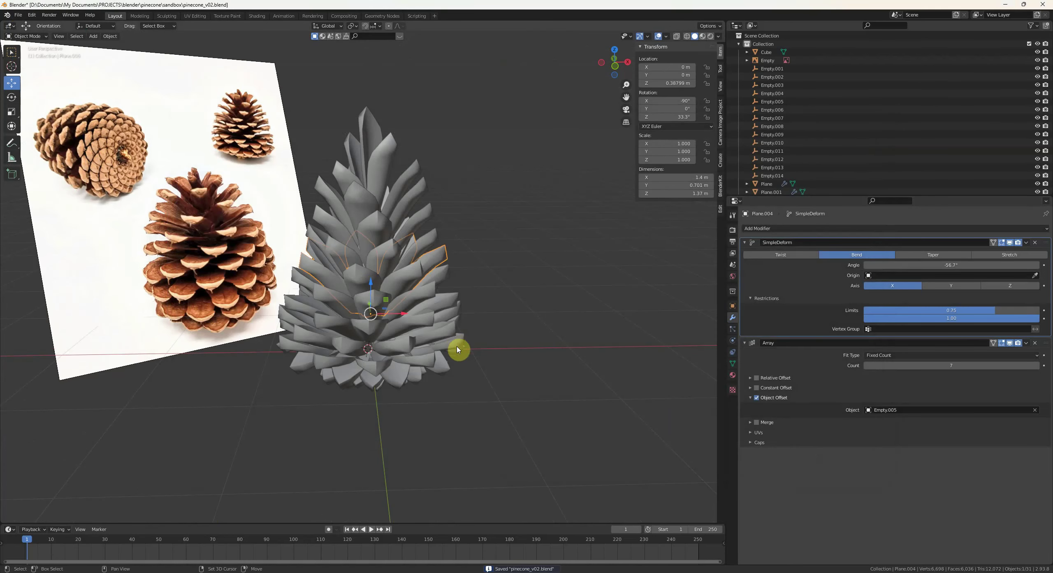
- Select every scale ring and the single top scale, and convert them to meshes so their Bend and Array modifiers are applied
middle_click_drag(458, 349, 404, 386)
left_click(392, 364)
key("alt+a")
scroll(418, 306, "up", 2)
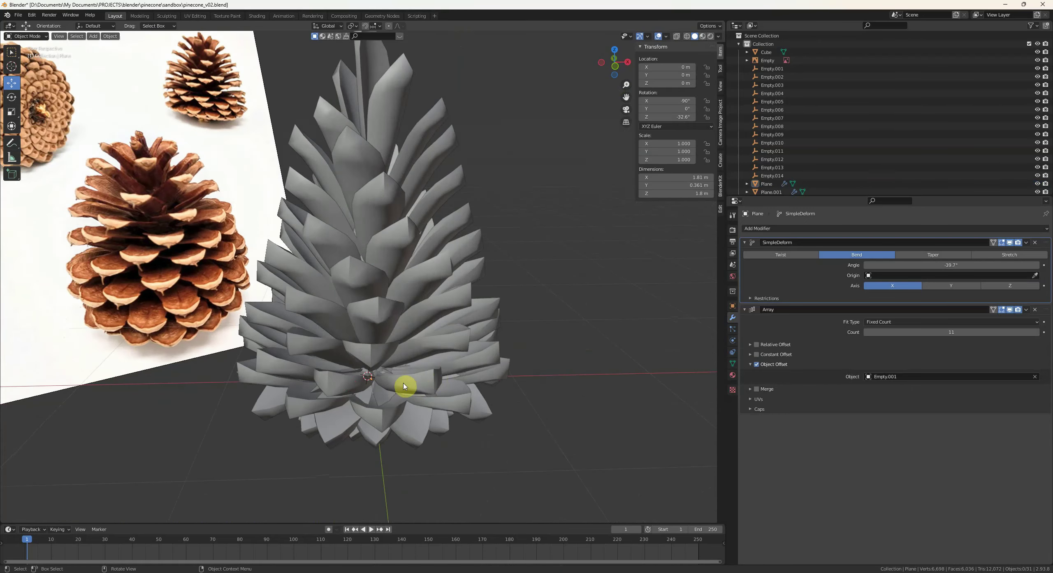
left_click(404, 386, "shift")
middle_click_drag(401, 446, 394, 401)
left_click(393, 379, "shift")
middle_click_drag(405, 346, 387, 282)
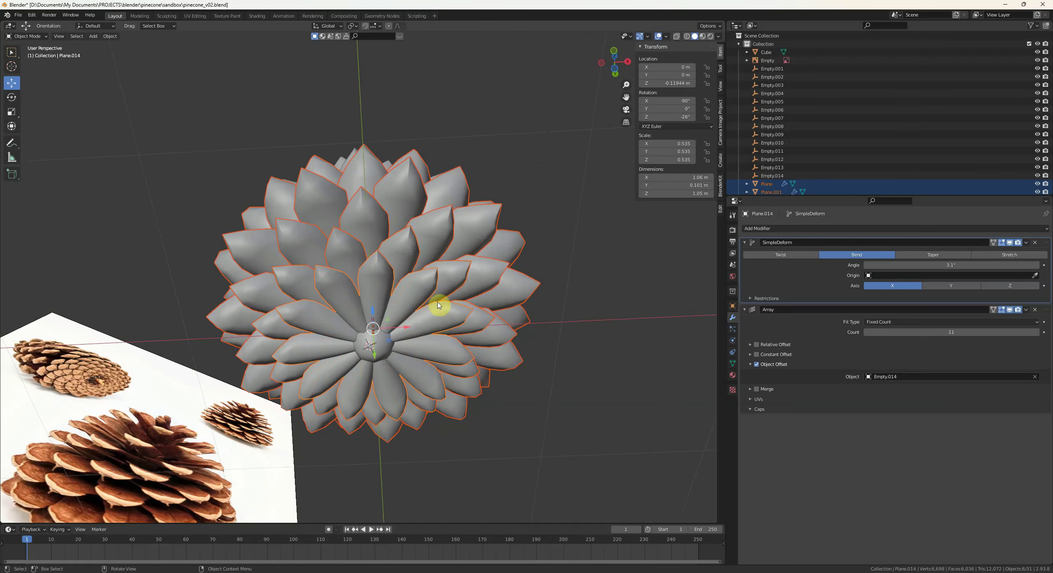
middle_click_drag(438, 258, 449, 324)
left_click(449, 324, "shift")
left_click(428, 296, "shift")
middle_click_drag(350, 236, 380, 288)
left_click(429, 270, "shift")
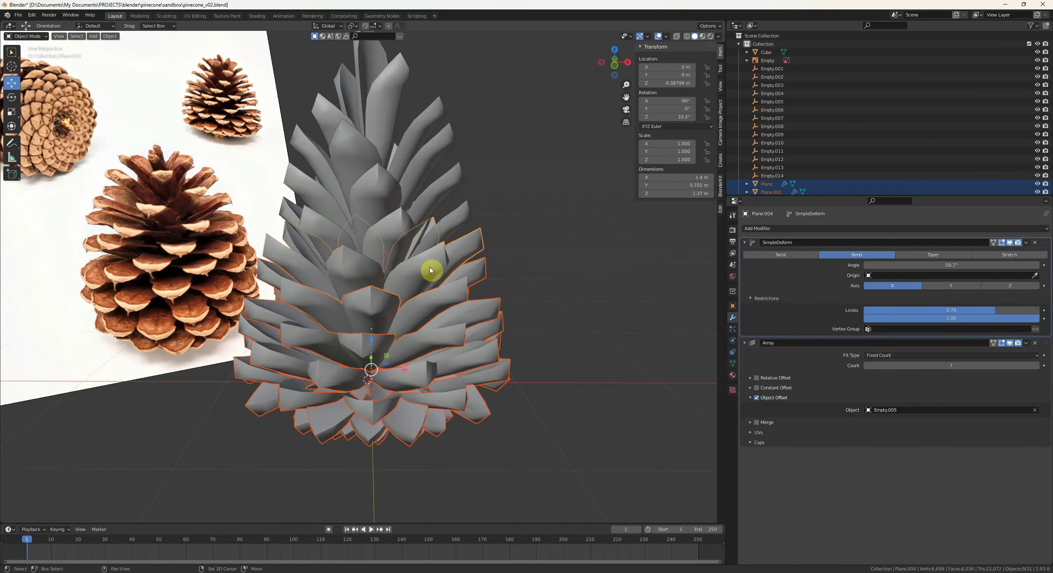
left_click(430, 270, "shift")
middle_click_drag(421, 259, 484, 256)
left_click(394, 223, "shift")
left_click(411, 244, "shift")
left_click(408, 154, "shift")
left_click(378, 132, "shift")
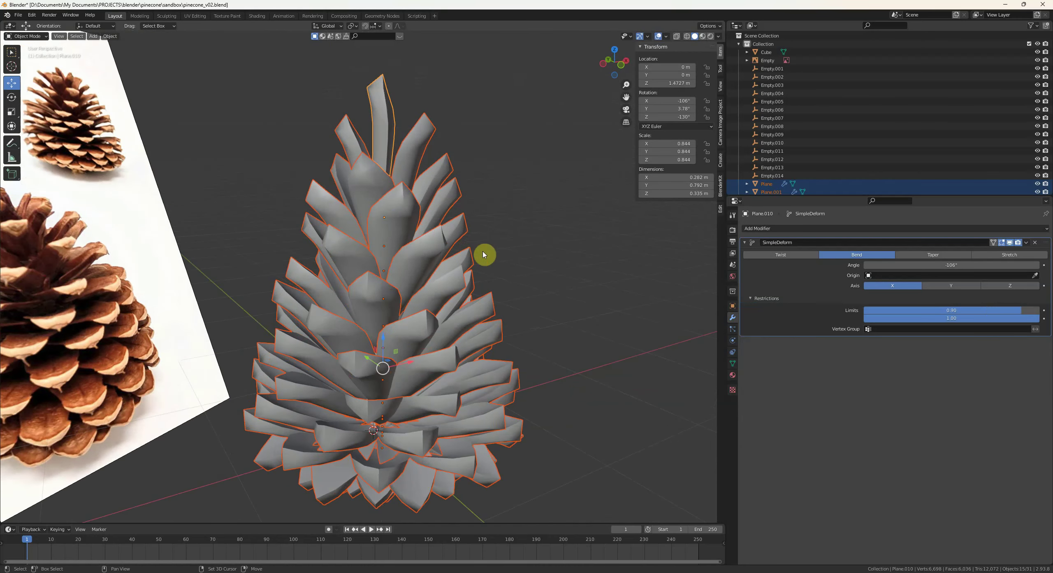
middle_click_drag(510, 303, 383, 251)
left_click(497, 287)
- Select one whole scale of an upper ring in Edit Mode and set the transform pivot point to the 3D cursor
key("Tab")
key("l")
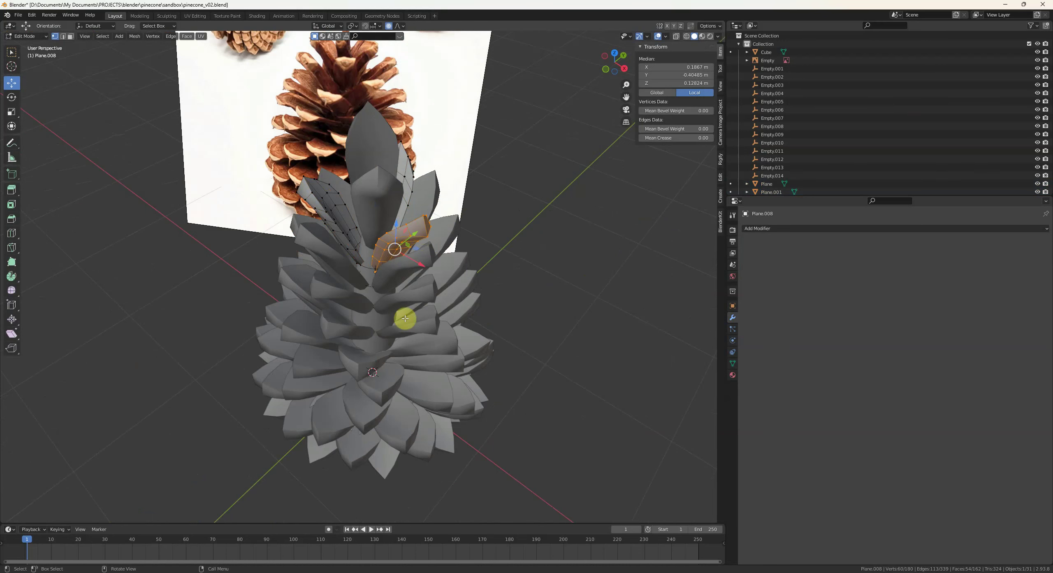
left_click(366, 44)
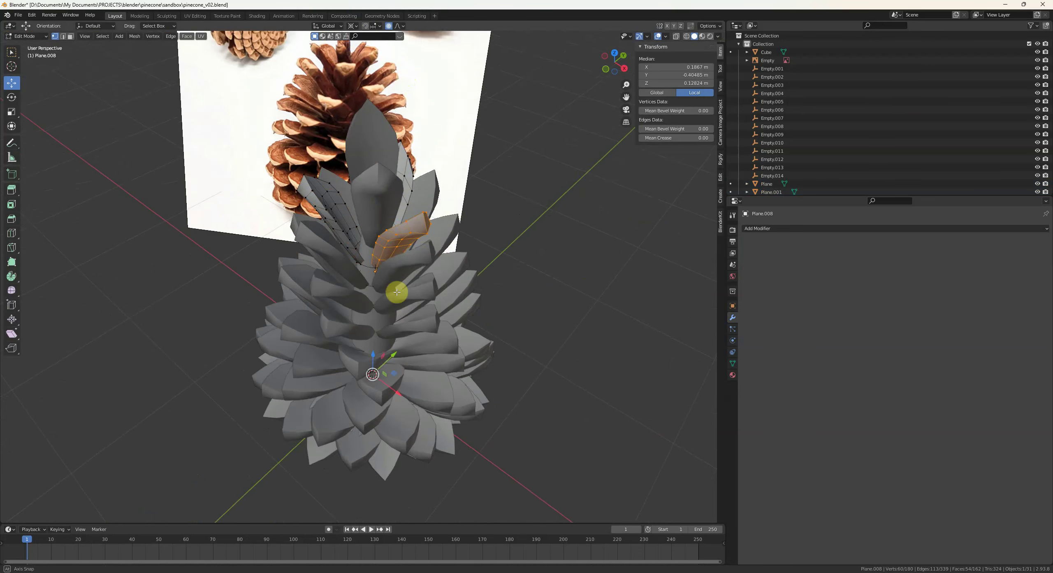
- Rotate the selected scale in the upper ring of the pinecone to reposition it
middle_click_drag(394, 291, 526, 258)
key("r")
left_click(509, 253)
key("Tab")
- Select one whole scale in ring Plane.007 and rotate it about 20.6° around the global Z axis
left_click(432, 211)
key("Tab")
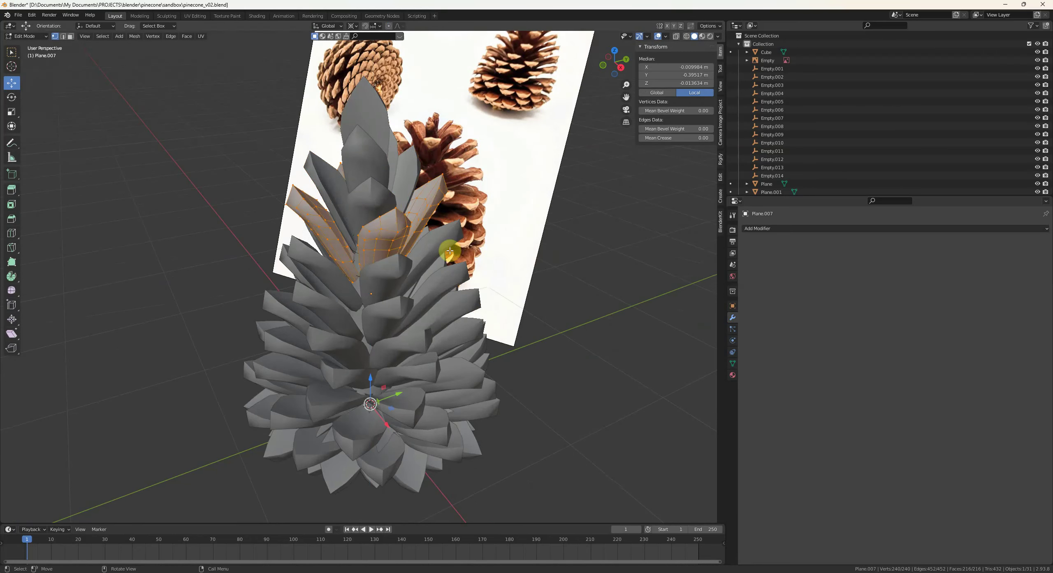
key("alt+a")
key("l")
middle_click_drag(526, 257, 497, 264)
key("r")
key("z")
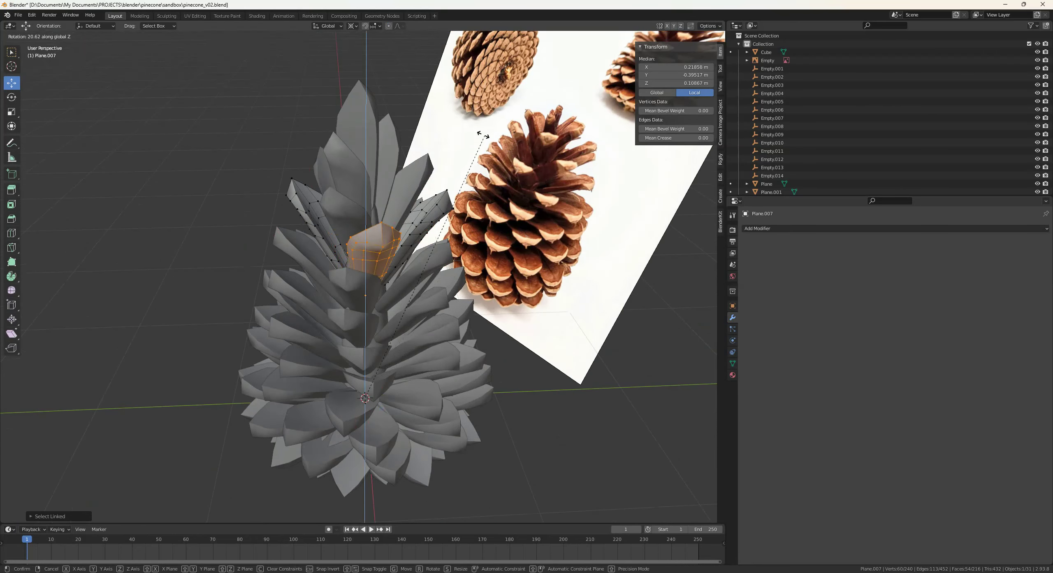
left_click(483, 135)
key("alt+a")
- Select one whole scale in ring Plane.008 and rotate it around the global Z axis to break up the alignment
middle_click_drag(481, 207, 372, 226)
key("Tab")
left_click(405, 208)
key("Tab")
key("alt+a")
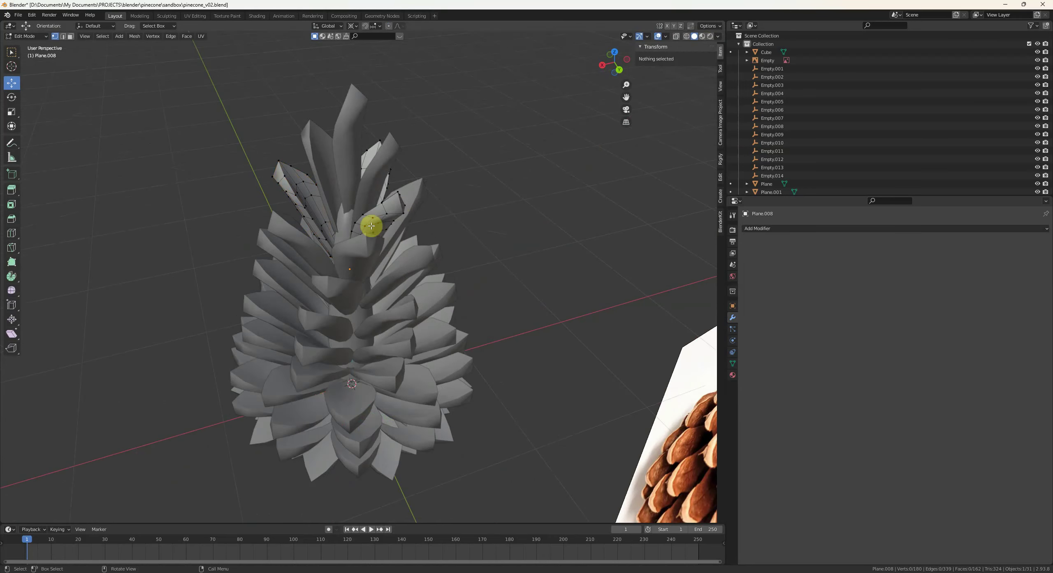
key("l")
middle_click_drag(440, 207, 416, 221)
key("r")
key("z")
left_click(449, 328)
key("alt+a")
key("Tab")
- Select one whole scale in ring Plane.005 and rotate it around the stem
middle_click_drag(443, 316, 450, 252)
left_click(348, 253)
middle_click_drag(349, 253, 364, 273)
key("Tab")
key("l")
middle_click_drag(459, 302, 440, 309)
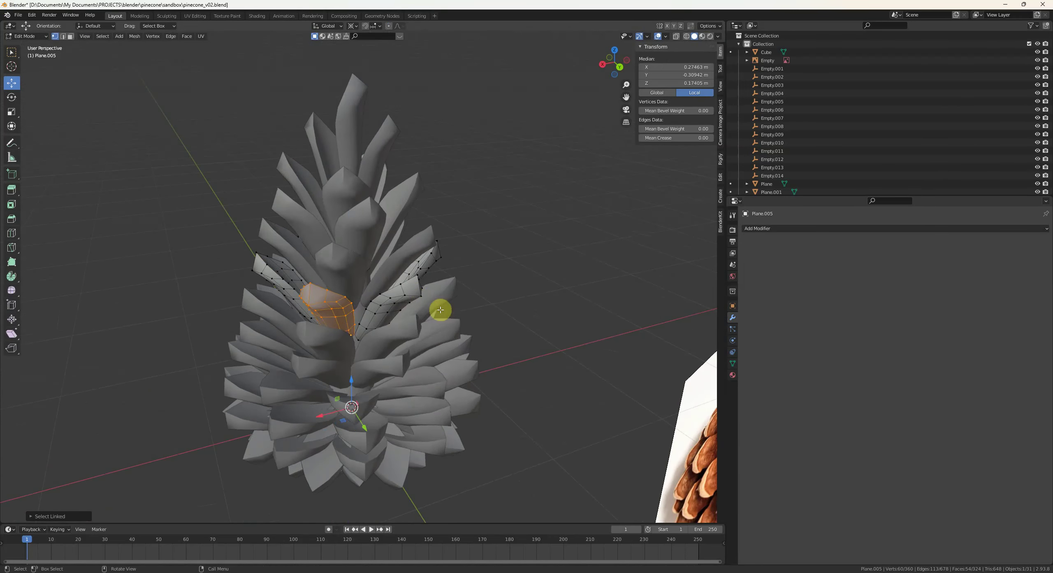
left_click(456, 247)
key("alt+a")
key("Tab")
- From the opposite side, rotate another linked scale in ring Plane.005 around the global Z axis
middle_click_drag(456, 240, 353, 289)
left_click(372, 282)
key("Tab")
key("alt+a")
key("Tab")
left_click(348, 271)
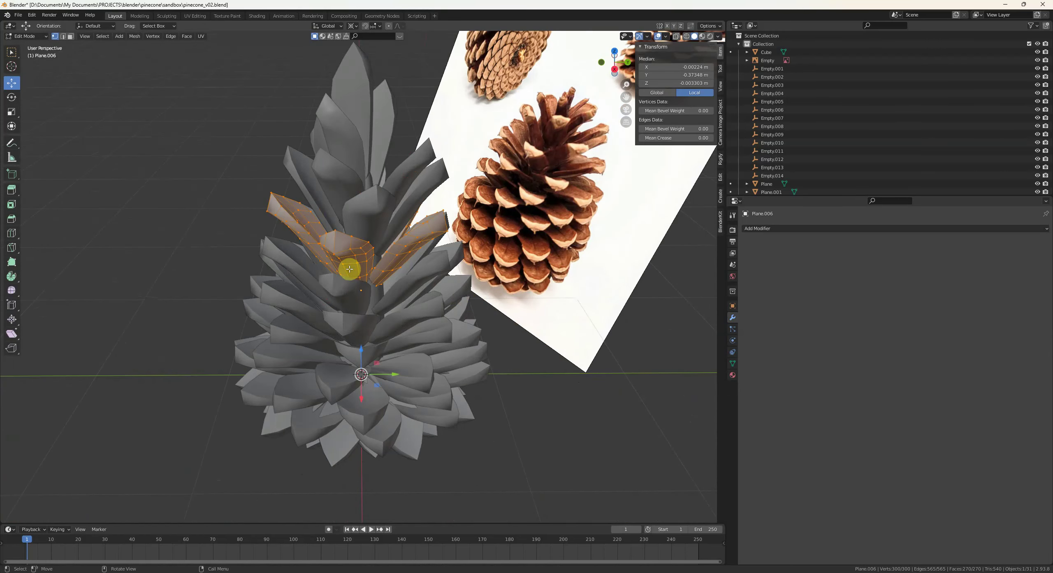
key("Tab")
key("Tab")
key("Right")
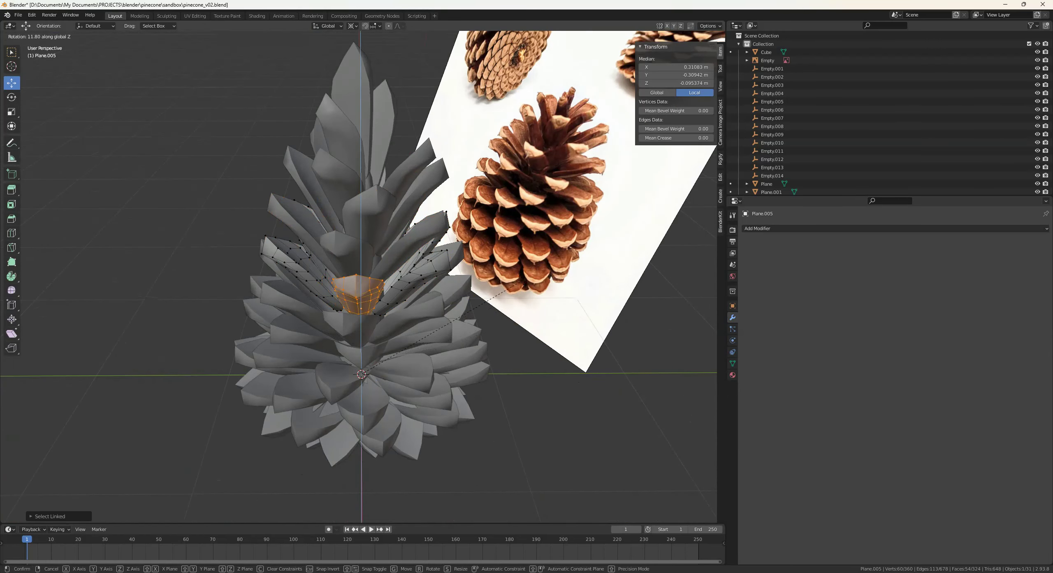
middle_click_drag(521, 310, 423, 298)
left_click(421, 329)
key("alt+a")
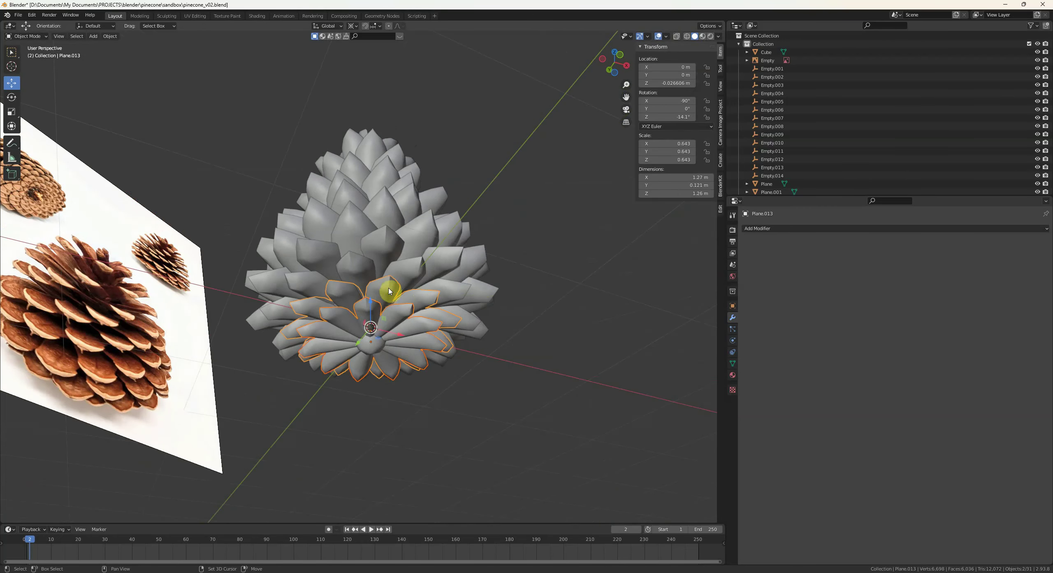
- Select every ring of scales from the base to the tip and join them into one object
left_click(377, 215, "shift")
middle_click_drag(377, 215, 385, 256)
left_click(391, 233, "shift")
left_click(388, 209, "shift")
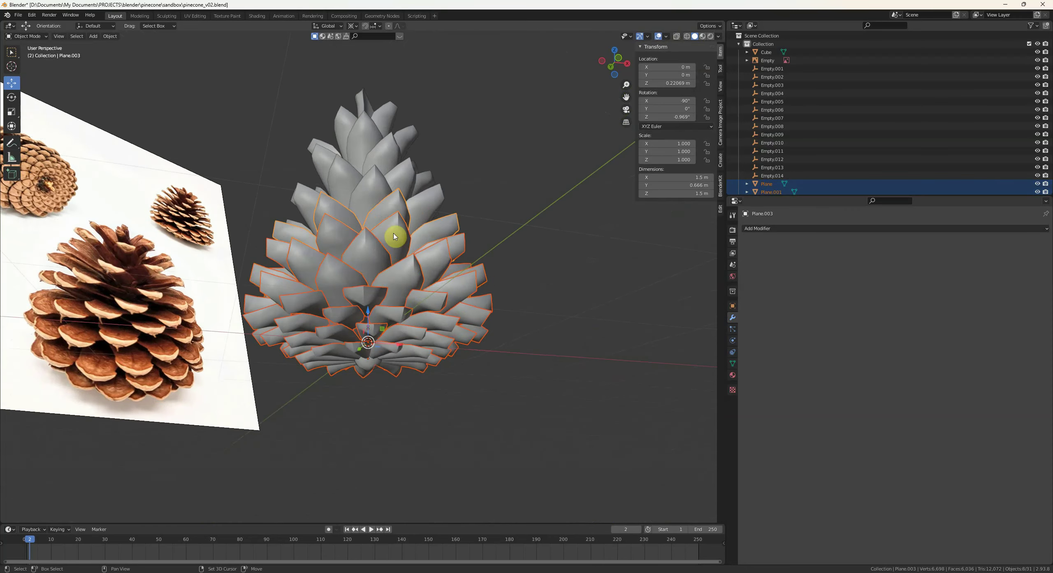
left_click(387, 152, "shift")
middle_click_drag(387, 152, 390, 189)
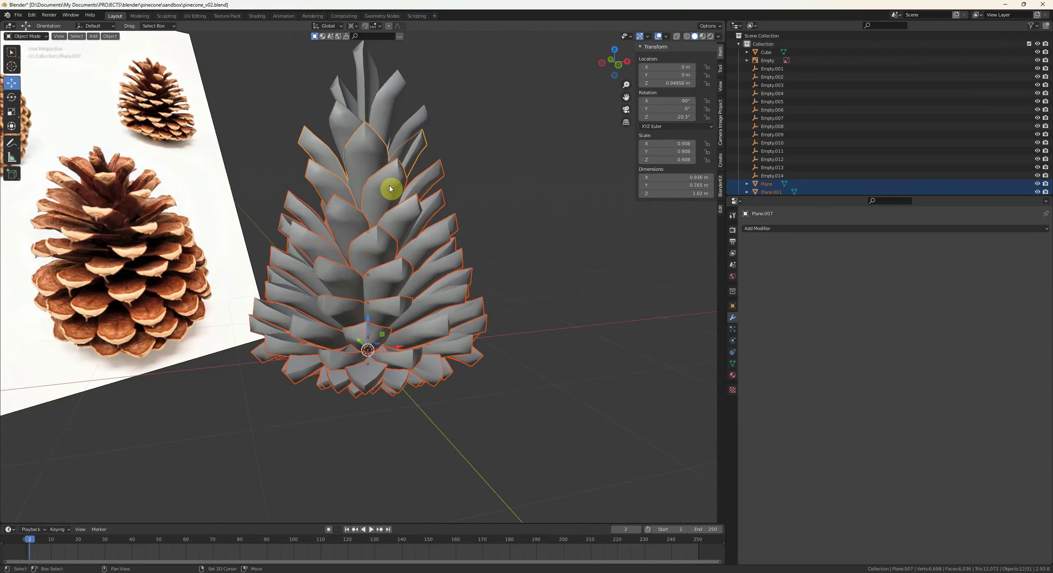
left_click(370, 152, "shift")
middle_click_drag(362, 155, 596, 350)
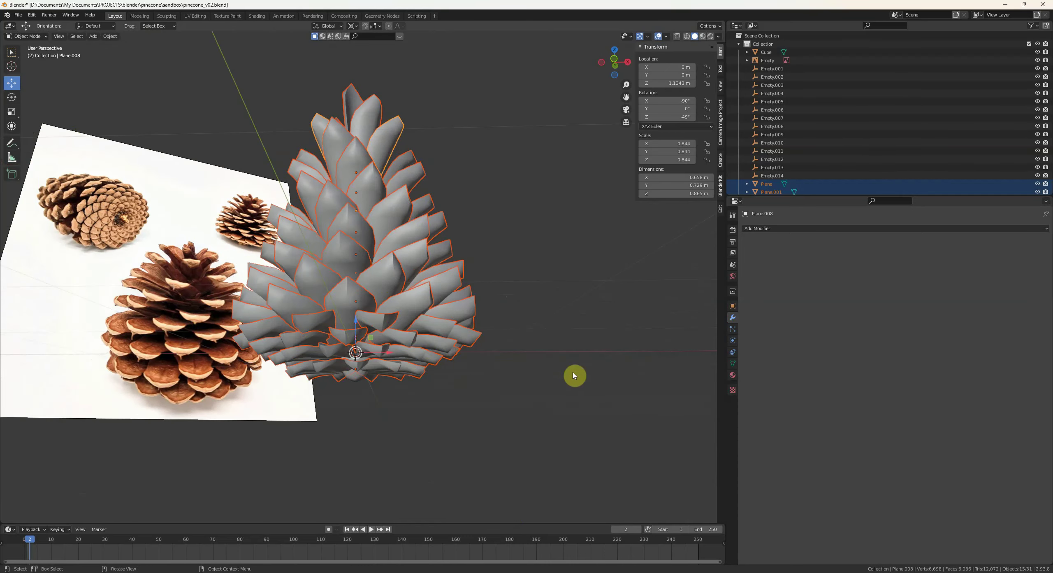
middle_click_drag(341, 387, 475, 342)
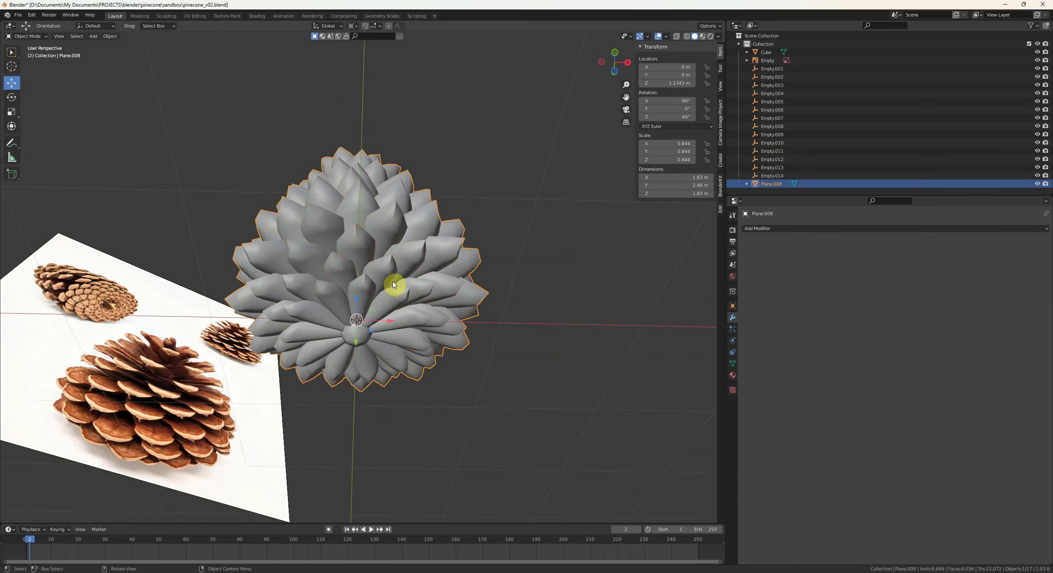
- Assign the existing pinecone material to the joined scales and preview them in rendered shading
middle_click_drag(394, 284, 699, 368)
left_click(732, 375)
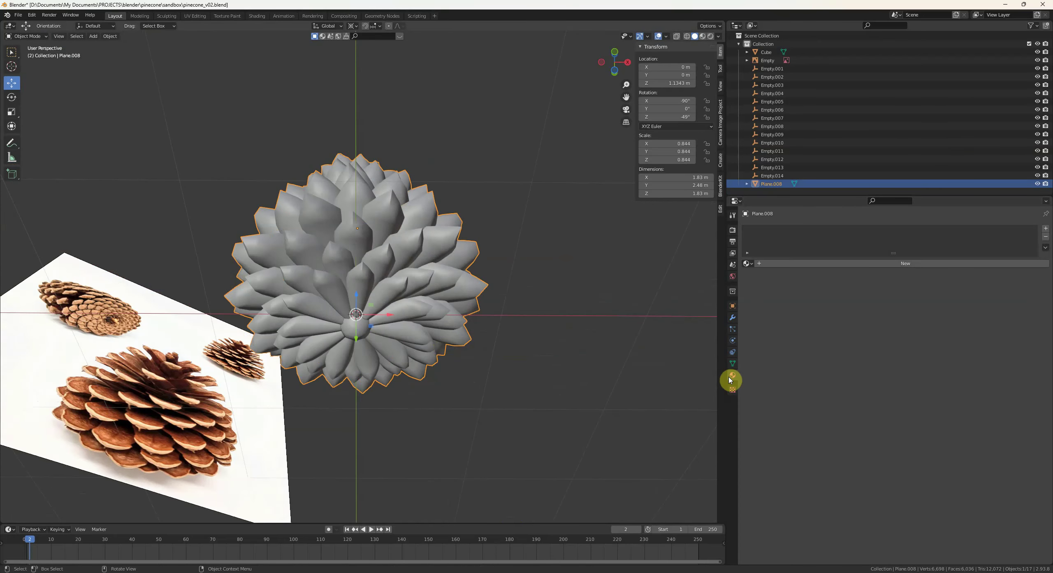
left_click(748, 264)
left_click(762, 283)
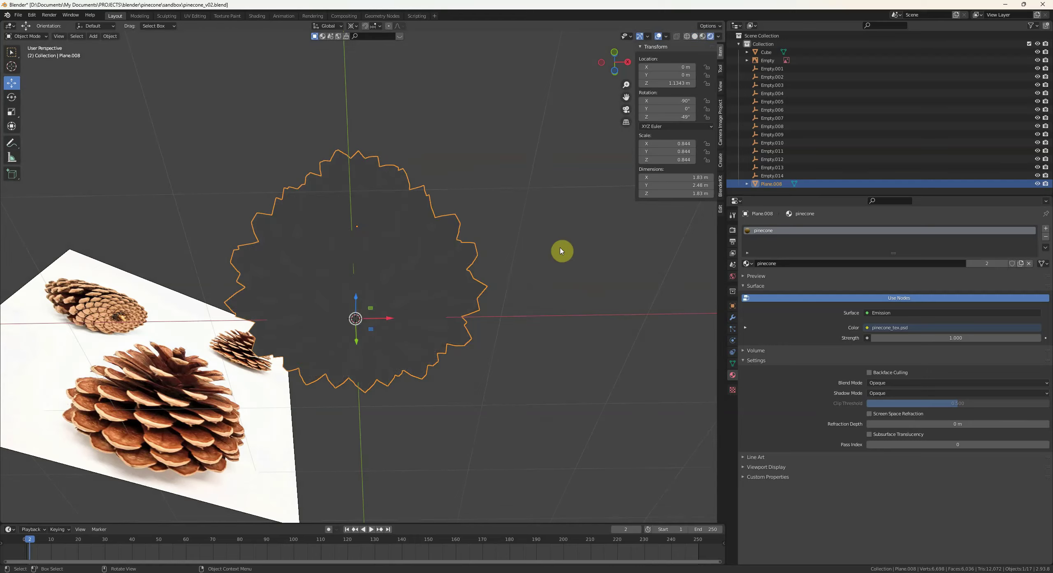
middle_click_drag(562, 251, 433, 254)
left_click(470, 290)
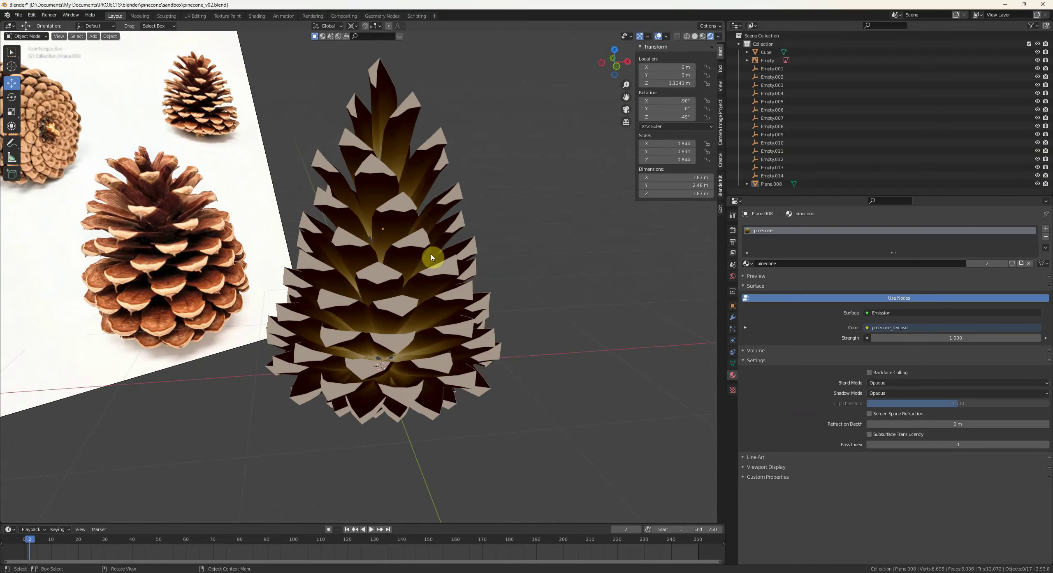
left_click(433, 253)
middle_click_drag(619, 307, 547, 243)
left_click(536, 263)
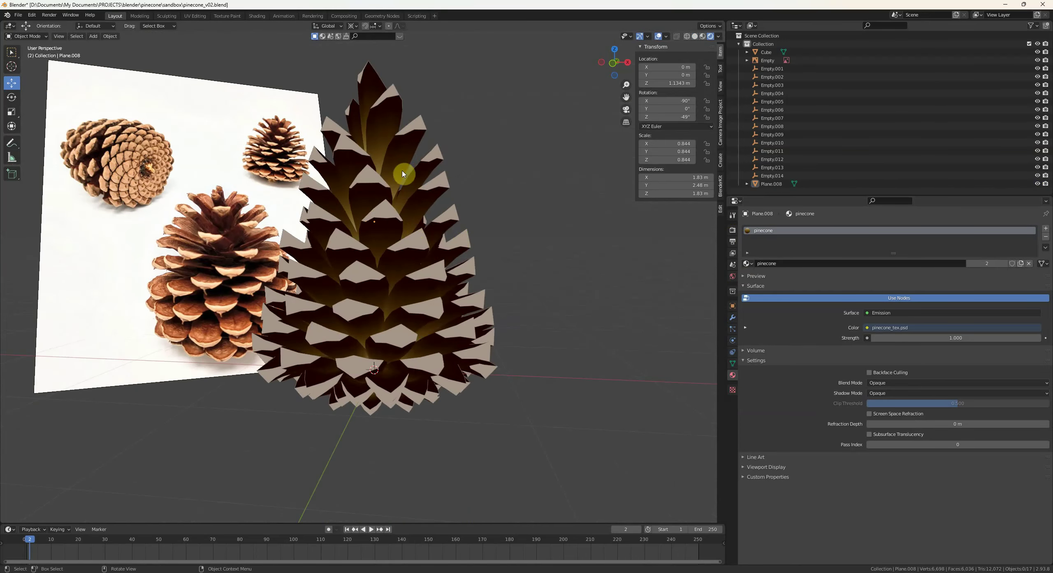
mouse_move(385, 194)
middle_mouse_down()
mouse_move(484, 234)
mouse_move(397, 195)
middle_mouse_up()
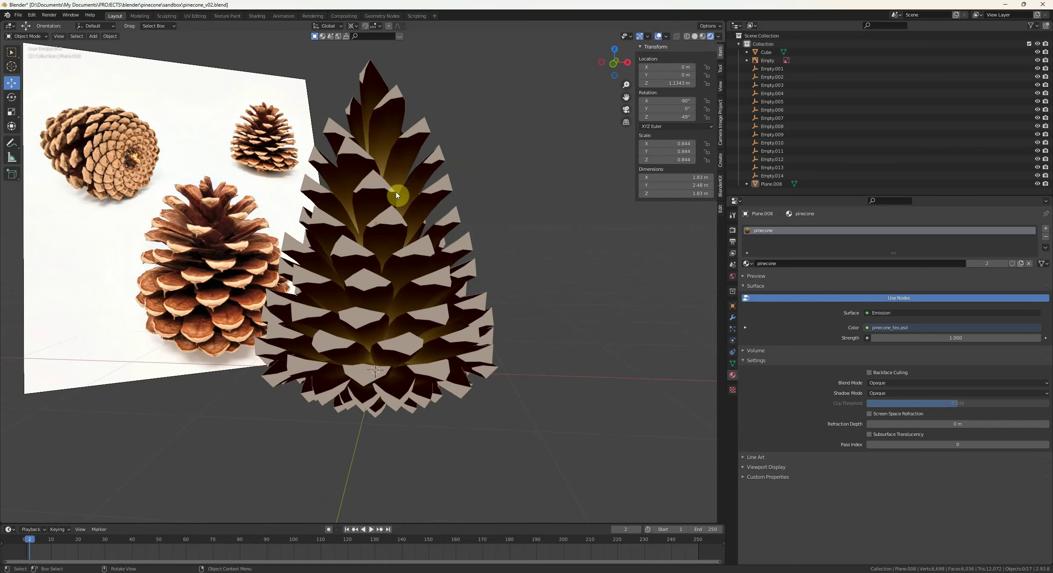
- Replace the Properties editor with the UV Editor and put the joined scales in Edit Mode
left_click(734, 201)
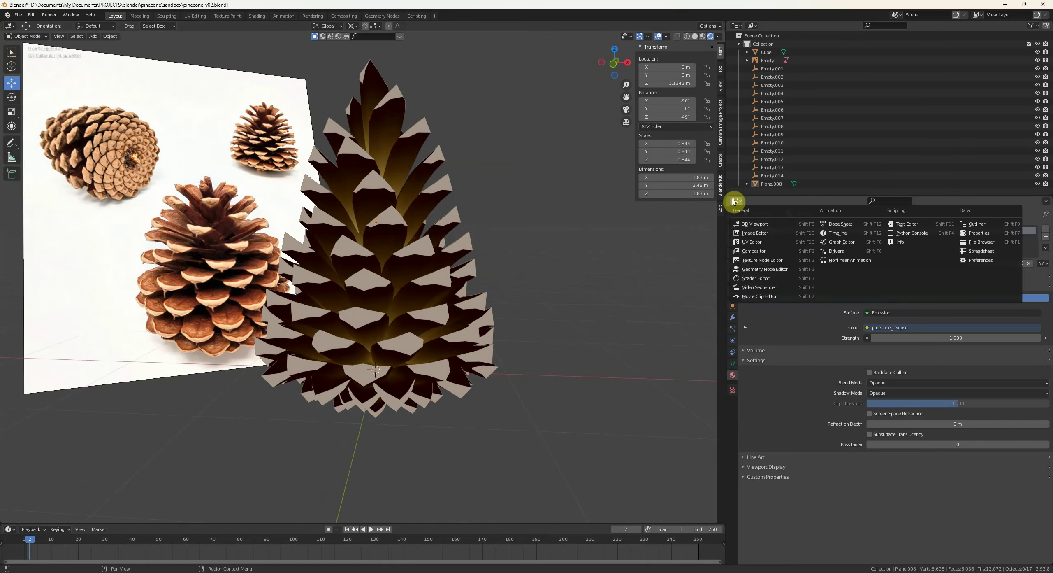
left_click(967, 234)
left_click(736, 201)
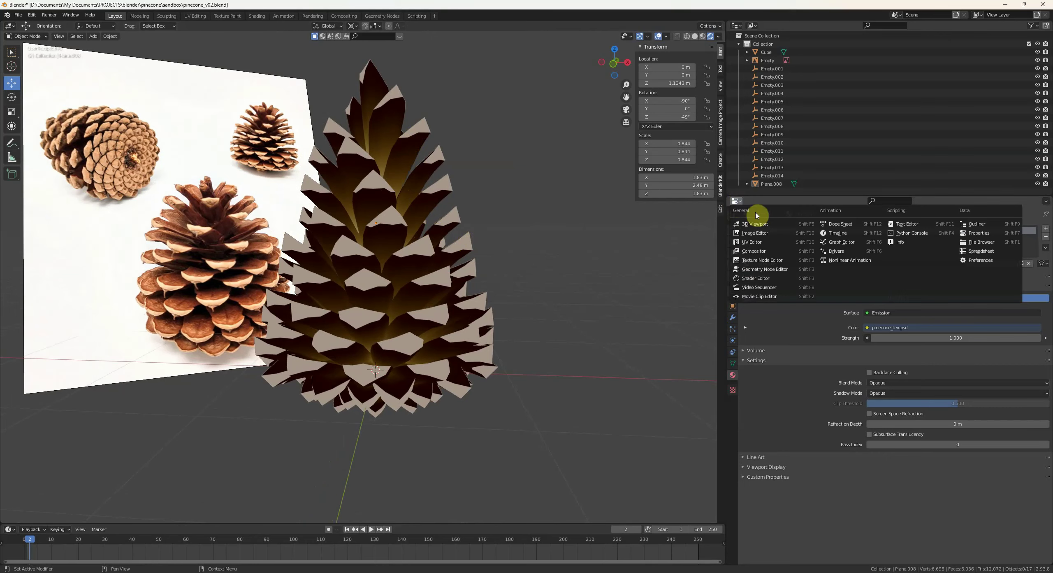
left_click(760, 243)
key("Tab")
left_click(469, 258)
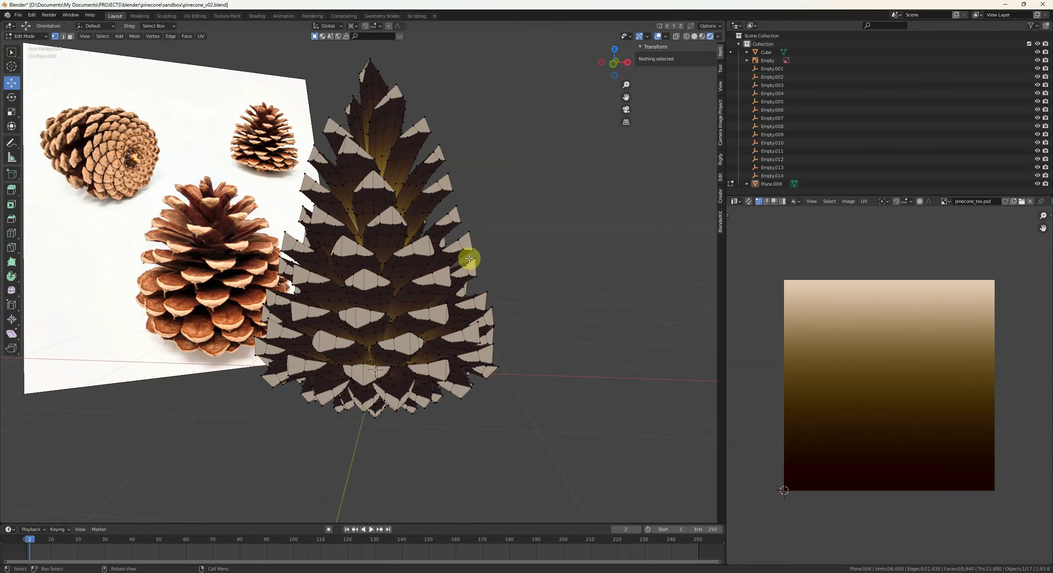
- Select pale tip faces on several upper scales to examine how they are mapped to the texture
left_click(422, 154)
key("ctrl+l")
middle_click_drag(418, 145, 472, 270)
left_click(474, 295)
scroll(473, 296, "up", 2)
mouse_move(418, 314)
middle_mouse_down()
mouse_move(445, 319)
mouse_move(402, 292)
mouse_move(399, 268)
mouse_move(367, 298)
mouse_move(419, 301)
middle_mouse_up()
left_click(365, 277)
left_click(366, 301, "shift")
left_click(416, 301, "shift")
key("c")
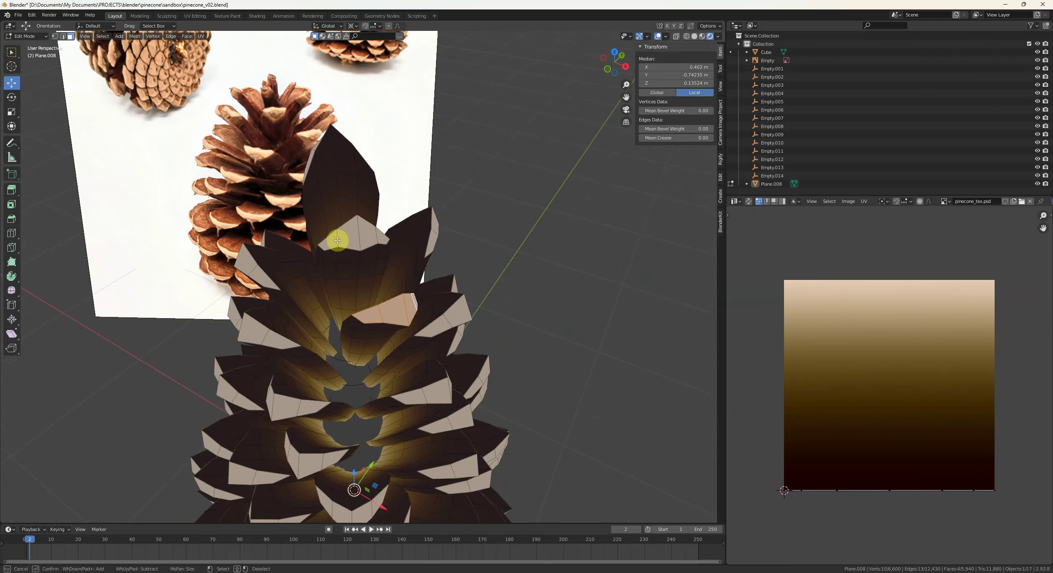
middle_click_drag(358, 237, 409, 254)
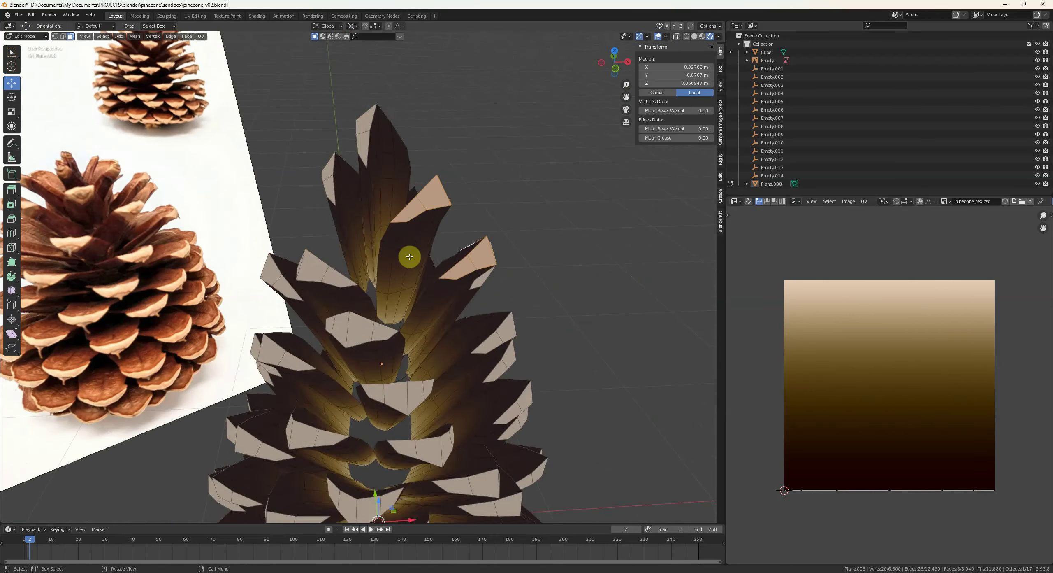
- Select one whole upper scale and examine its UV layout over the gradient texture
key("a")
middle_click_drag(465, 305, 471, 289)
key("alt+a")
key("l")
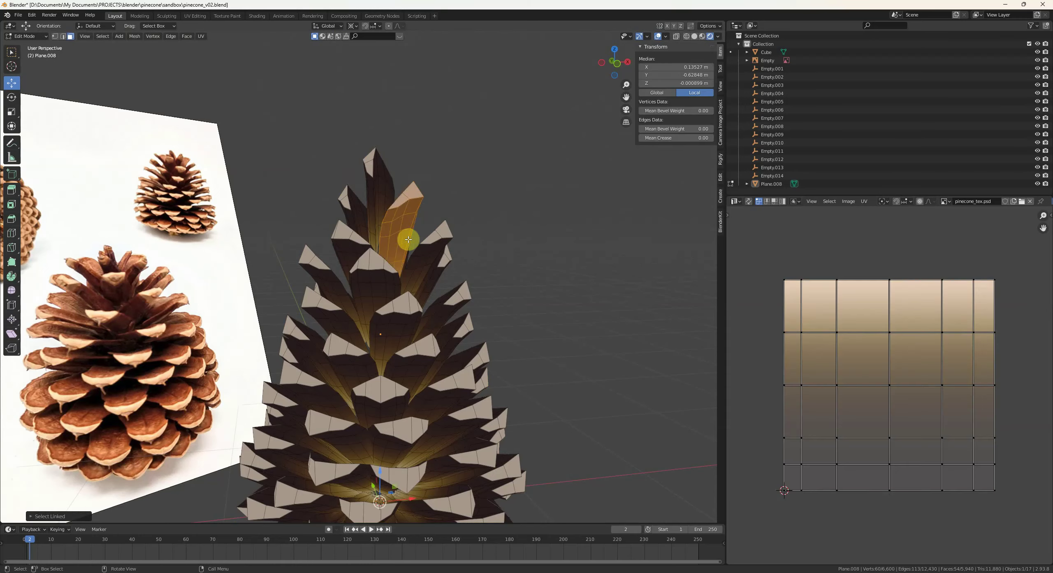
- Select all faces of the joined scales in front view and project their UVs from view
middle_click_drag(404, 237, 411, 294)
key("KP_1")
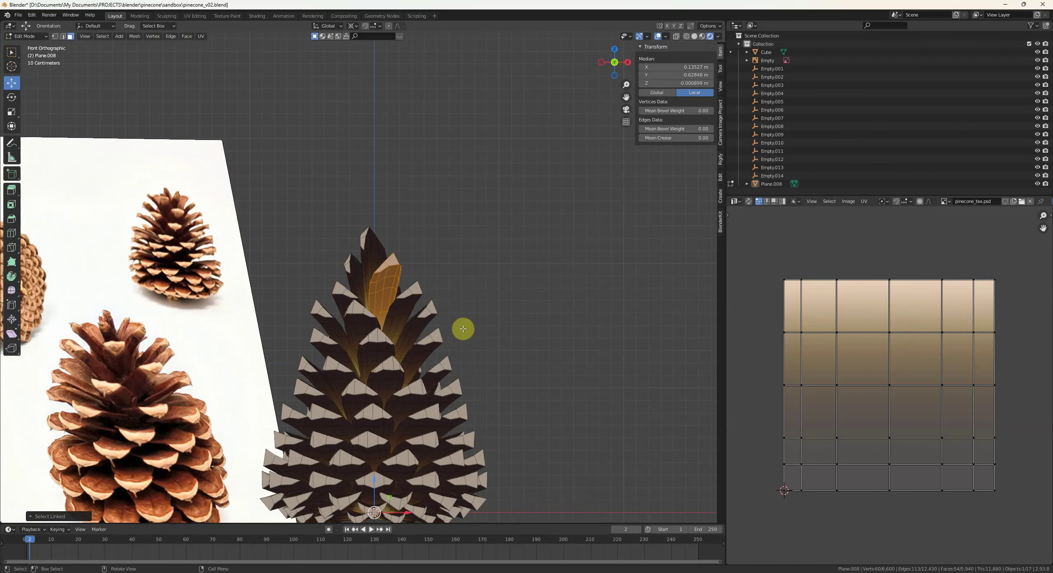
key("Tab")
middle_click_drag(443, 402, 434, 328, "shift")
left_click(391, 242)
key("Tab")
key("a")
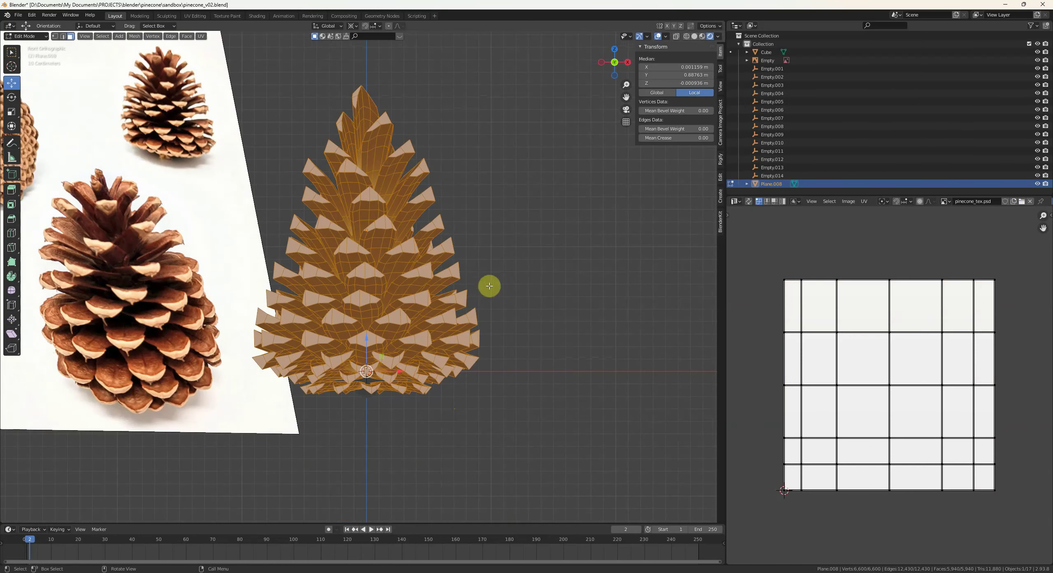
key("u")
left_click(494, 283)
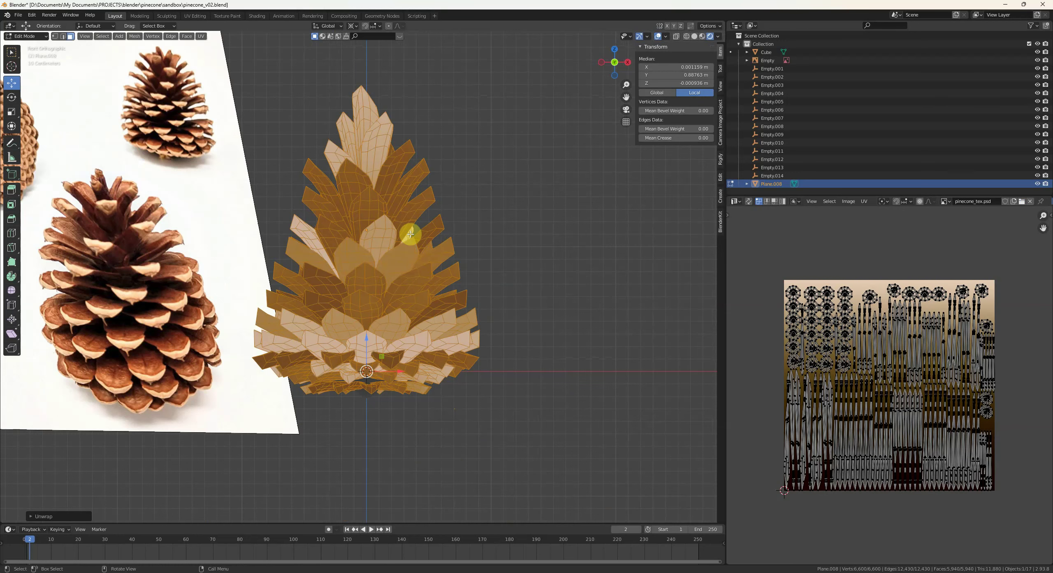
key("u")
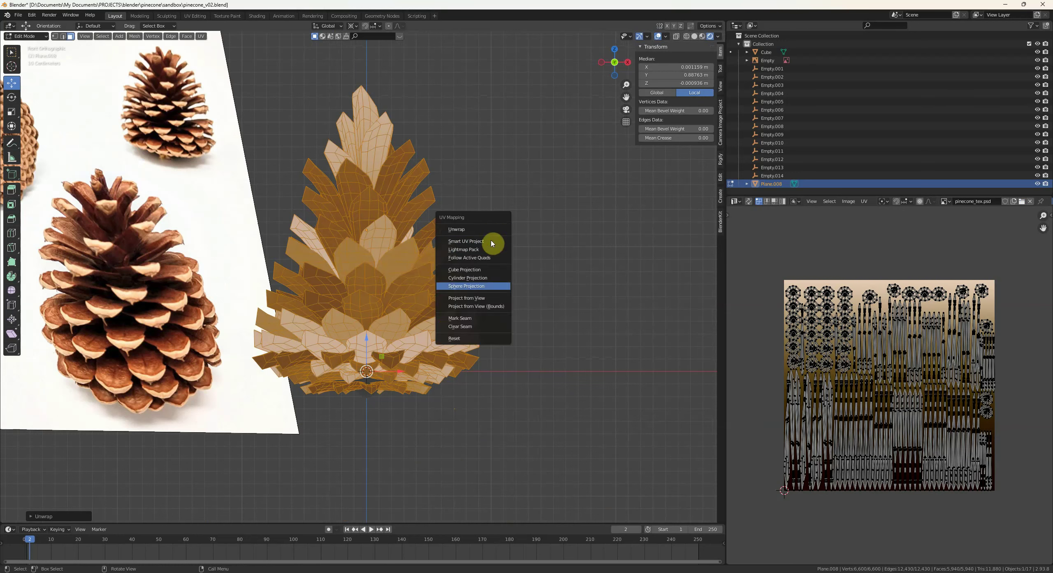
left_click(485, 296)
- Scale and move the projected scale UVs so they sit over the middle and lower part of the gradient
key("s")
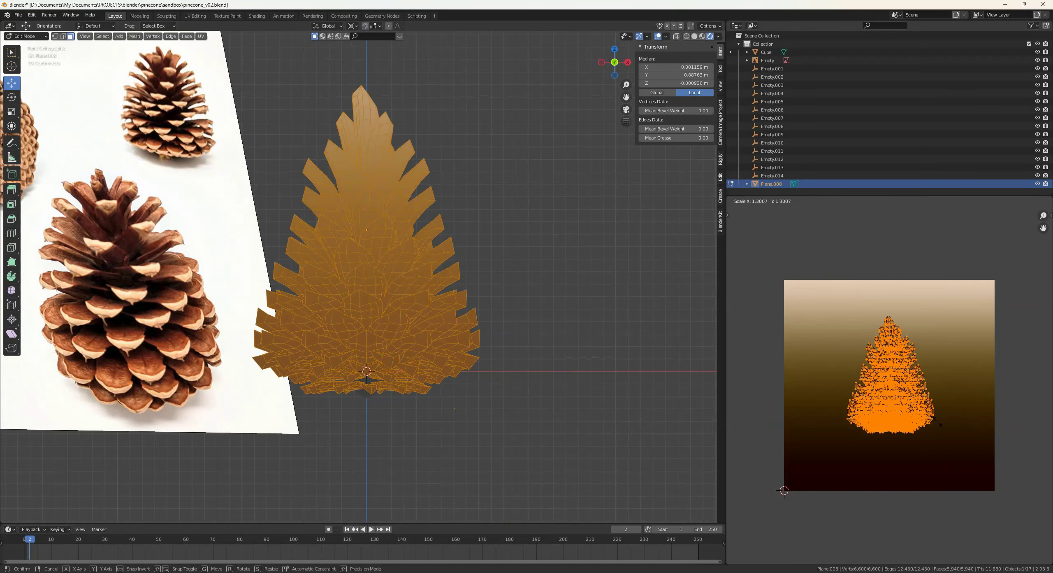
left_click(949, 432)
key("g")
left_click(952, 454)
key("s")
left_click(946, 442)
key("g")
left_click(947, 443)
key("Tab")
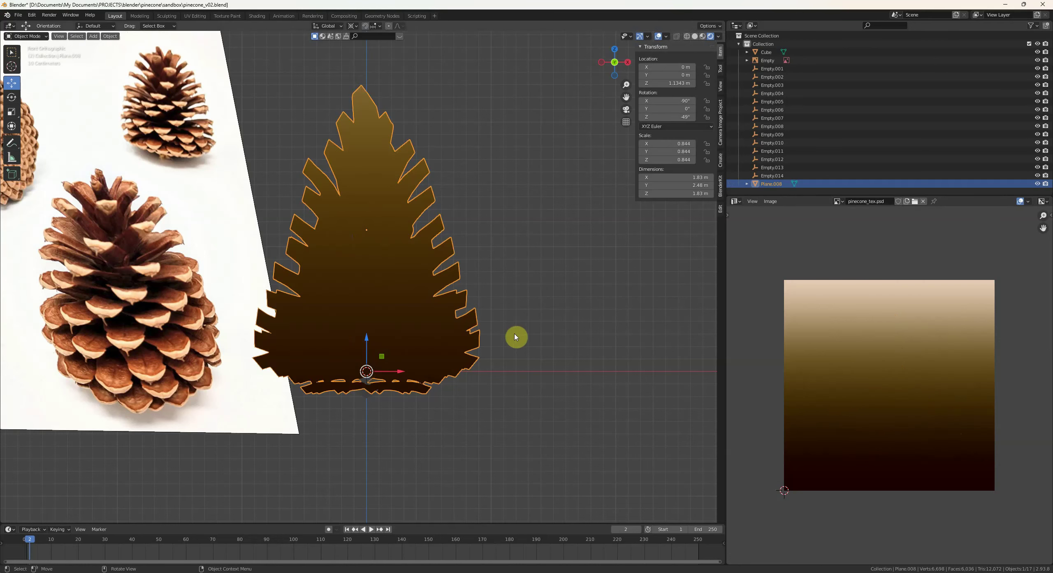
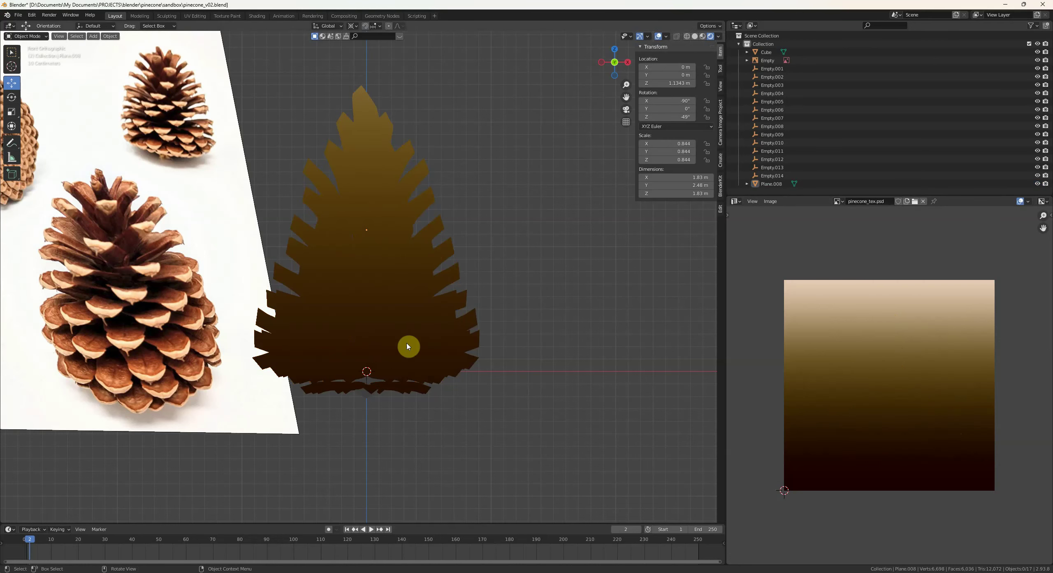
- Link the scales' pinecone material to the inner core object
middle_click_drag(408, 346, 426, 334)
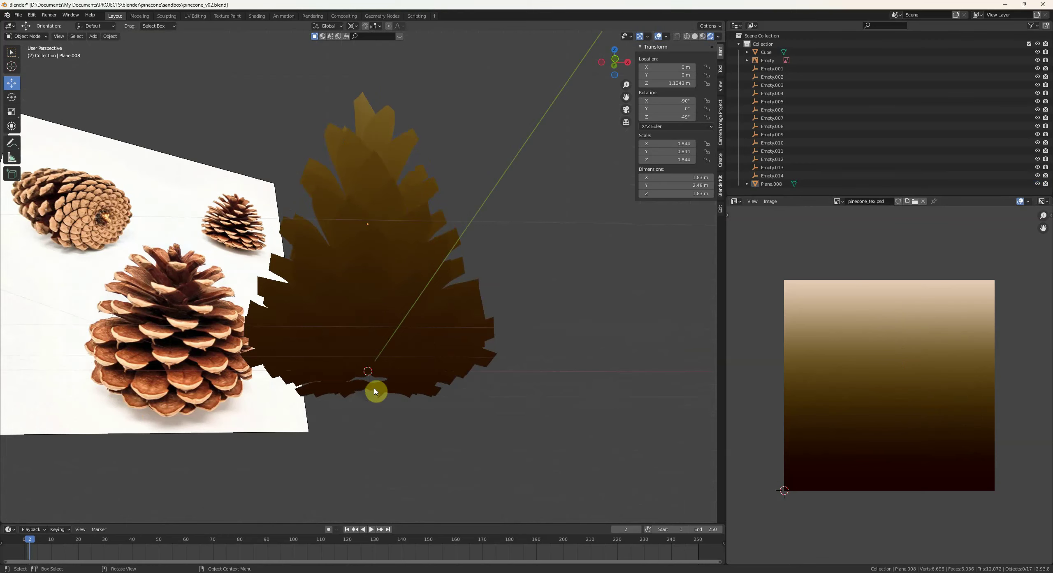
key("KP_1")
key("Tab")
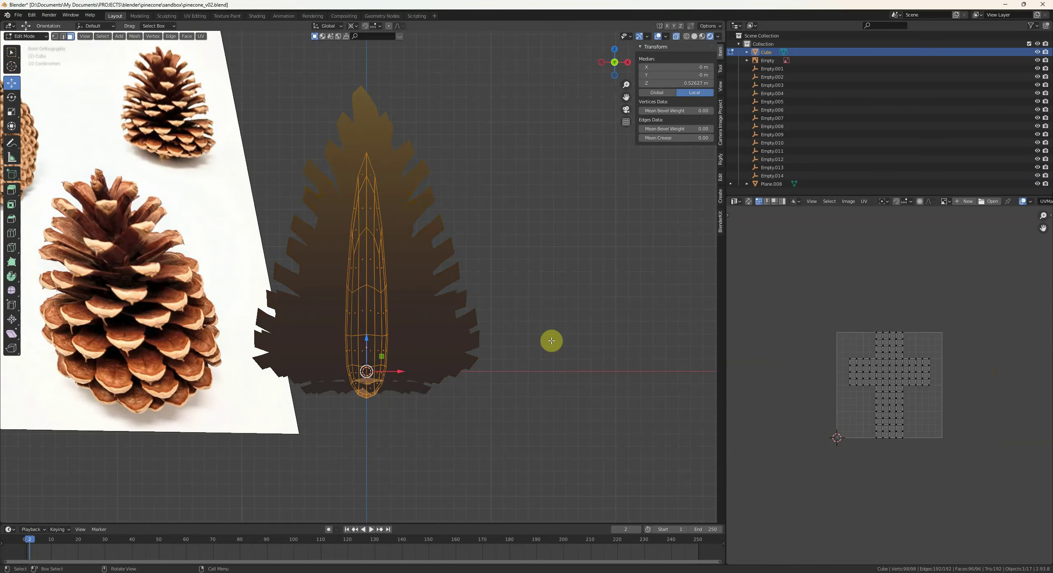
right_click(551, 340)
key("Tab")
left_click(306, 283)
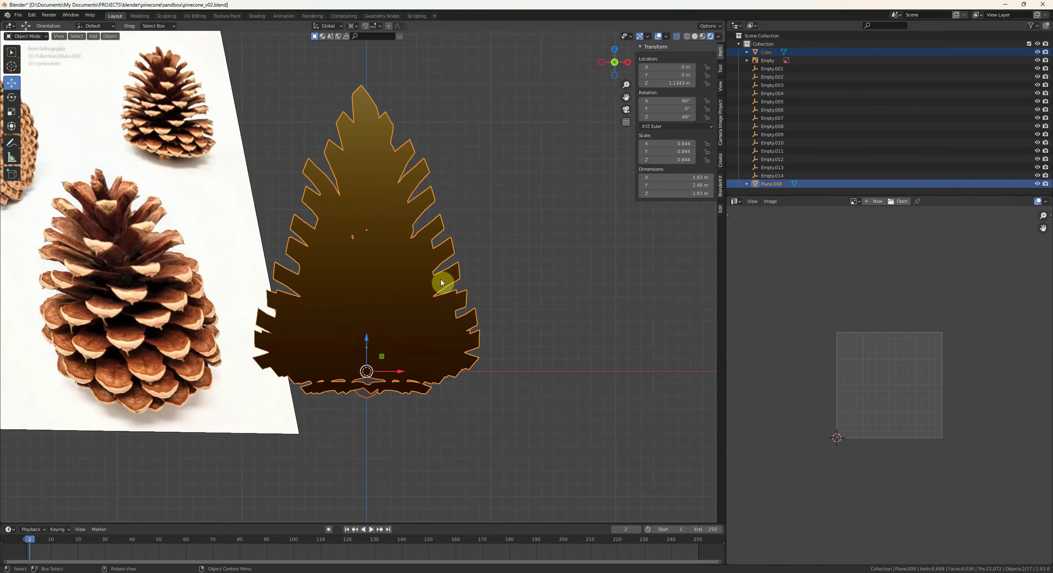
key("ctrl+l")
key("m")
key("alt+a")
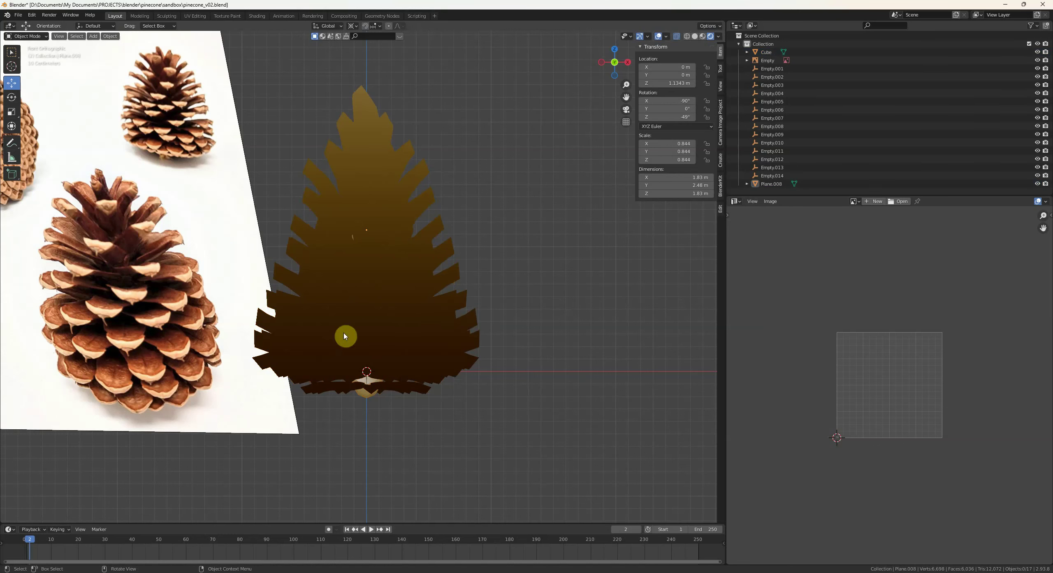
- Project the core's UVs from the front view and move them onto the dark lower area of the gradient
left_click(369, 402)
key("Tab")
key("u")
left_click(498, 348)
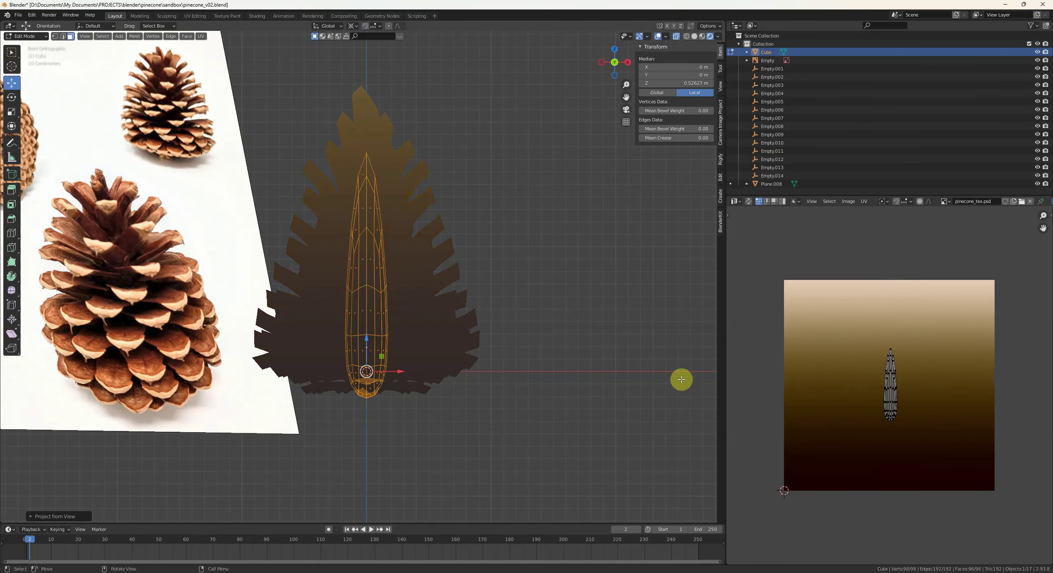
left_click(892, 456)
key("Tab")
- Make the joined scales the active object and enter Edit Mode on them in front view
middle_click_drag(535, 415, 506, 352)
left_click(436, 324)
middle_click_drag(436, 325, 466, 400)
key("Tab")
key("KP_1")
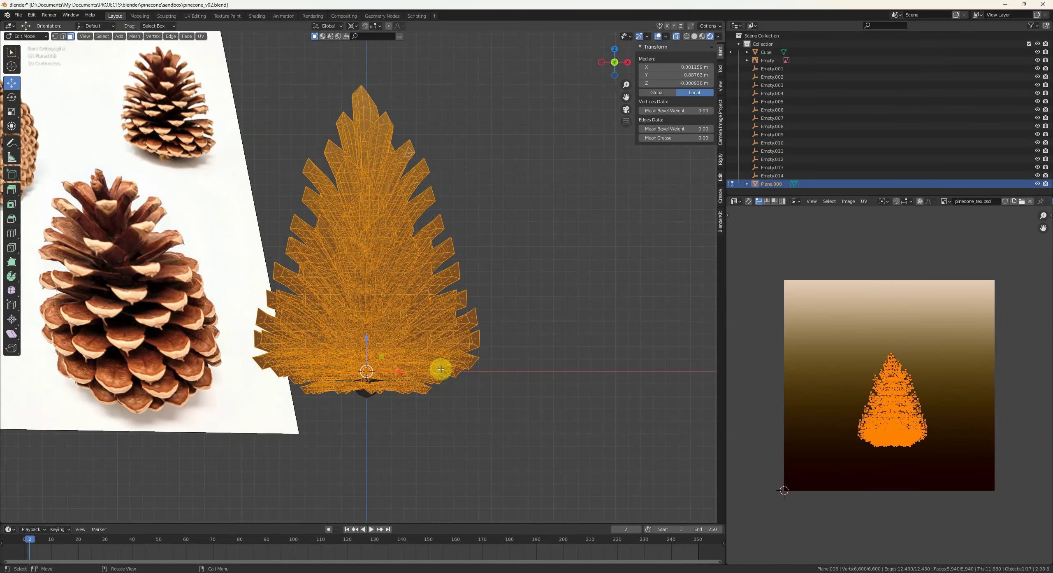
- Inspect two scales from below, and try projecting the UVs of all scales from the top view
key("alt+a")
middle_click_drag(439, 367, 437, 315)
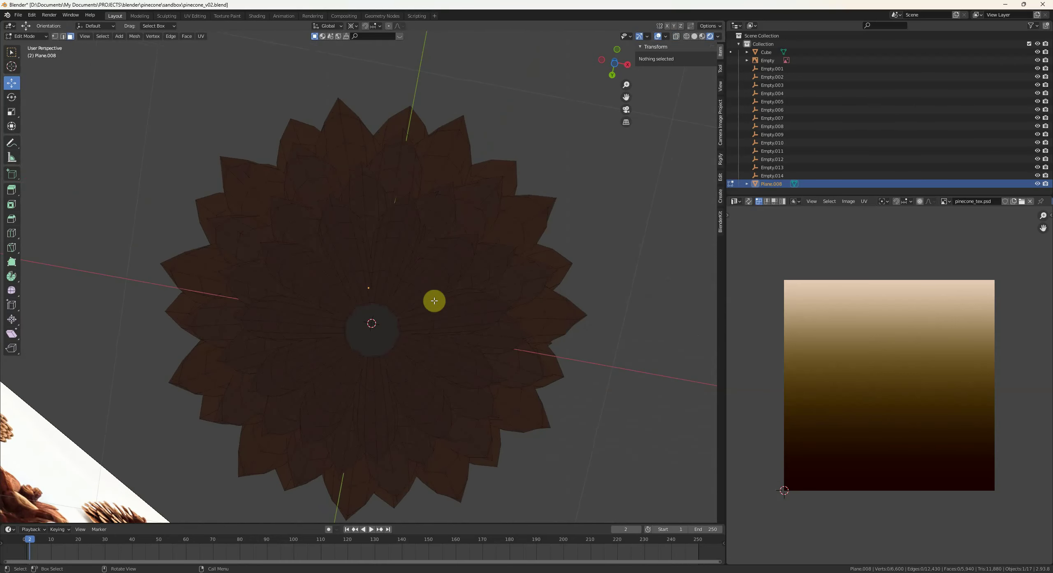
key("l")
middle_click_drag(679, 366, 431, 255)
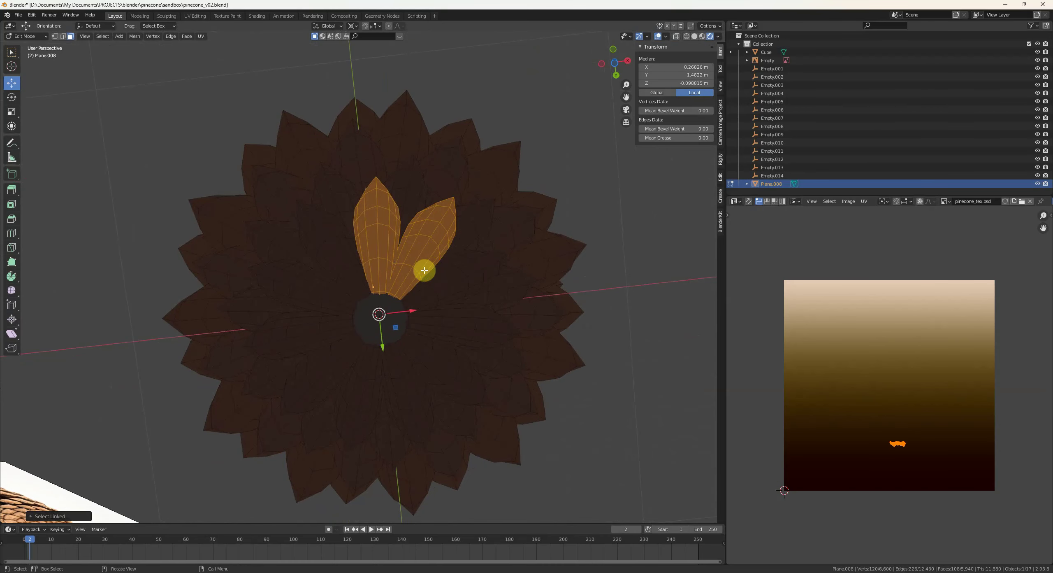
key("KP_7")
key("a")
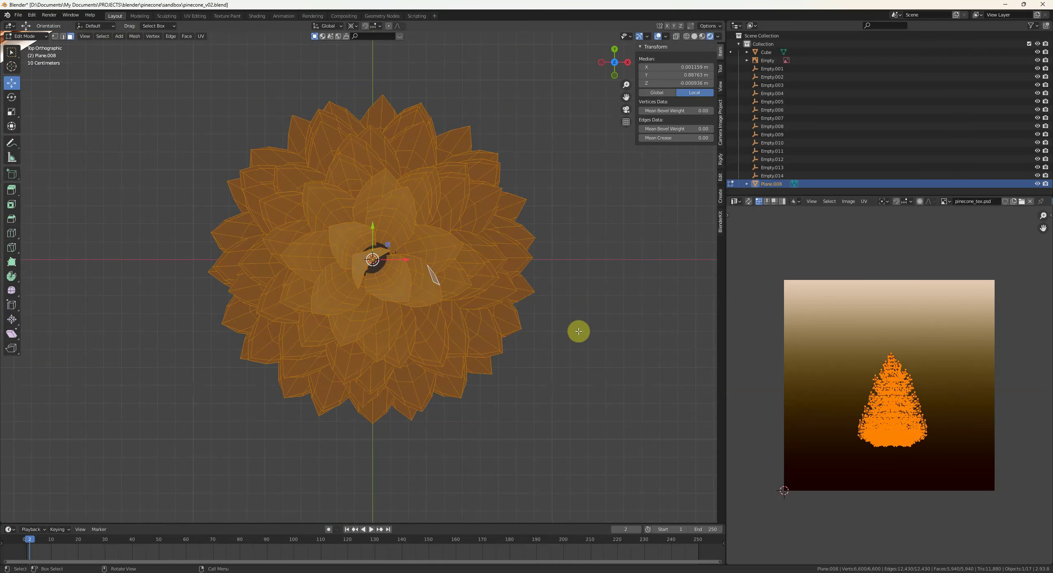
key("u")
left_click(549, 331)
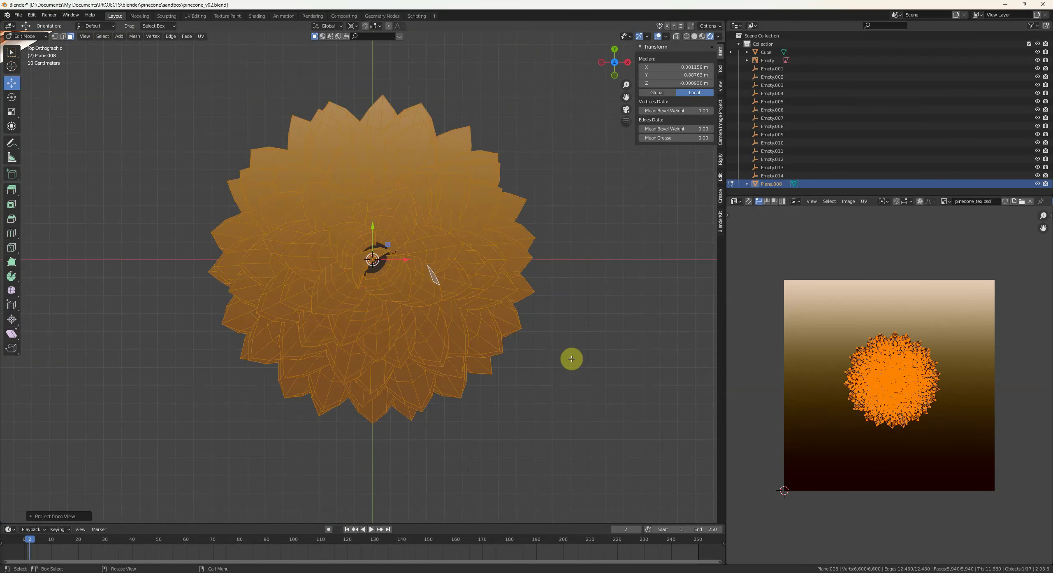
- Check the tip scale's UVs and undo the top-view UV projection
middle_click_drag(567, 362, 550, 409)
key("alt+a")
key("l")
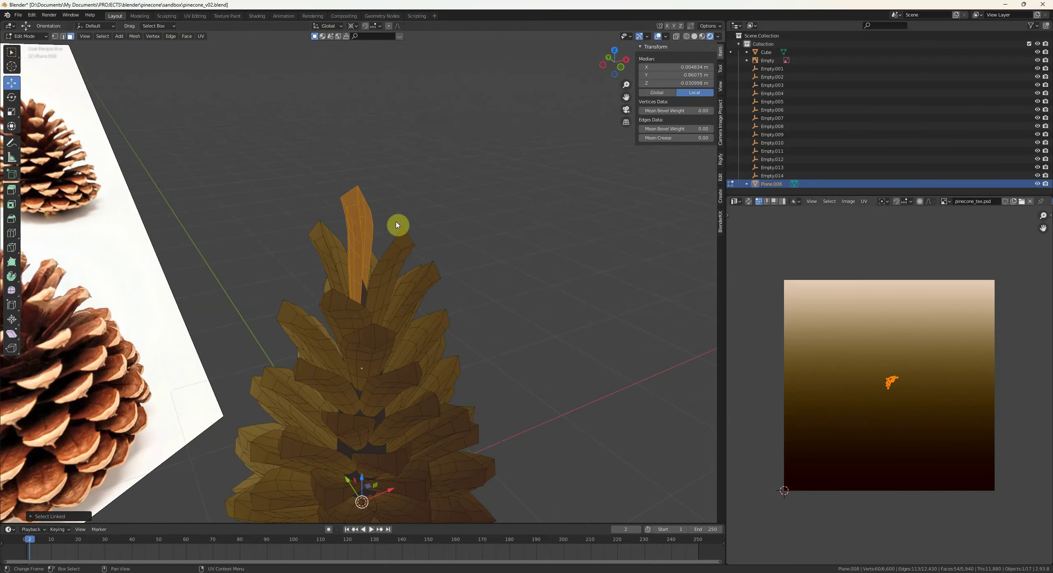
scroll(942, 417, "up", 4)
middle_click_drag(534, 338, 529, 330)
key("ctrl+z")
key("ctrl+z")
key("ctrl+z")
key("ctrl+z")
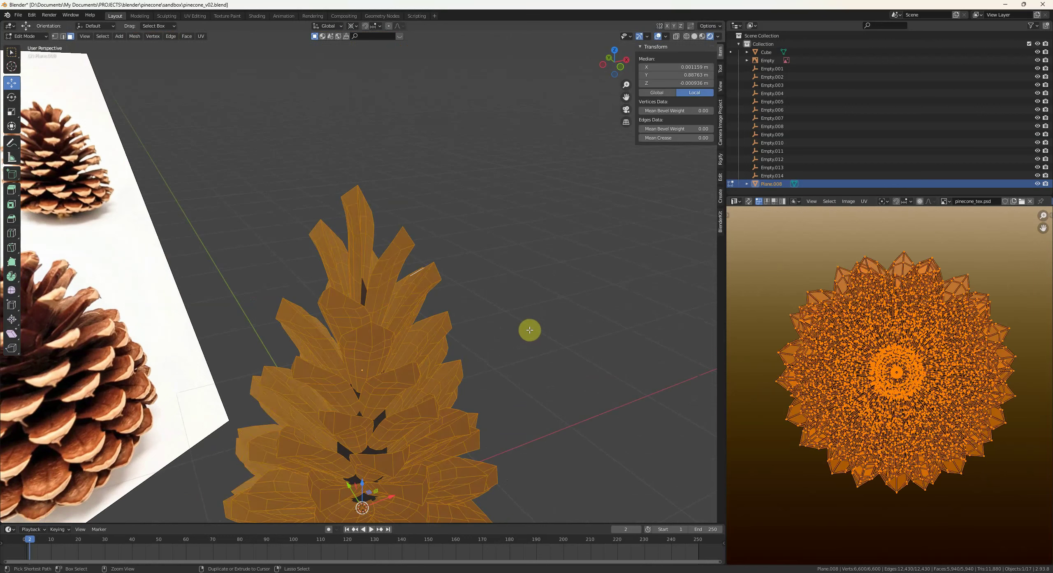
- Select the whole scale at the pinecone's tip, project its UVs from front view and move them up to a lighter gradient area
key("KP_1")
key("alt+a")
key("l")
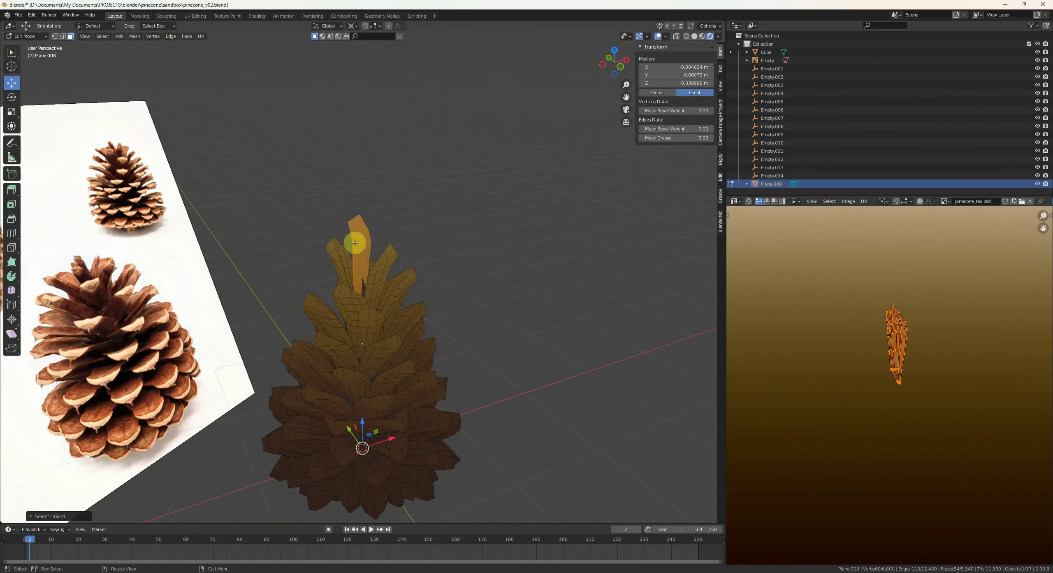
scroll(354, 243, "up", 2)
scroll(491, 331, "up", 2)
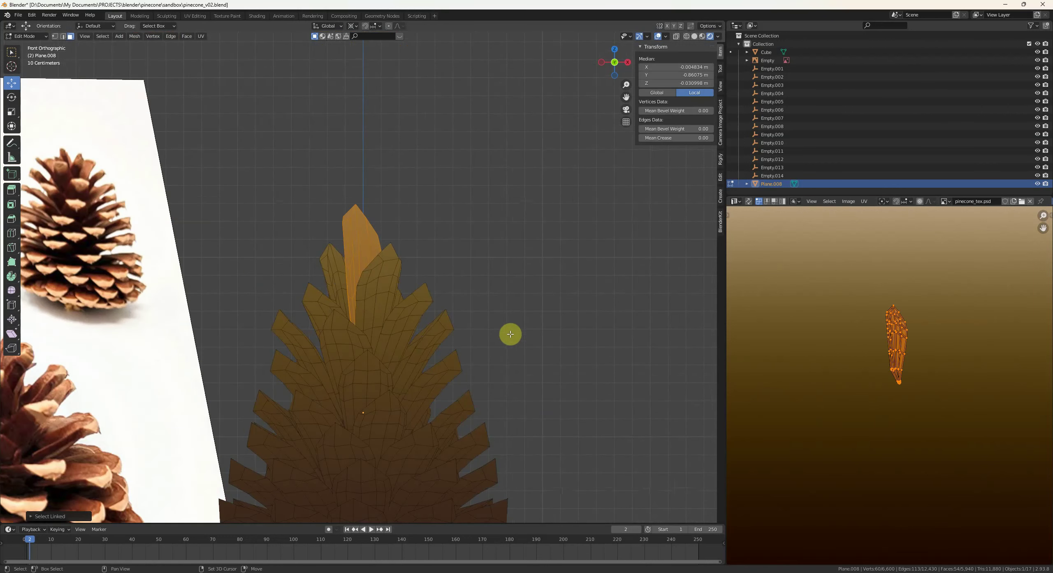
scroll(510, 334, "up", 1)
key("u")
left_click(495, 320)
key("g")
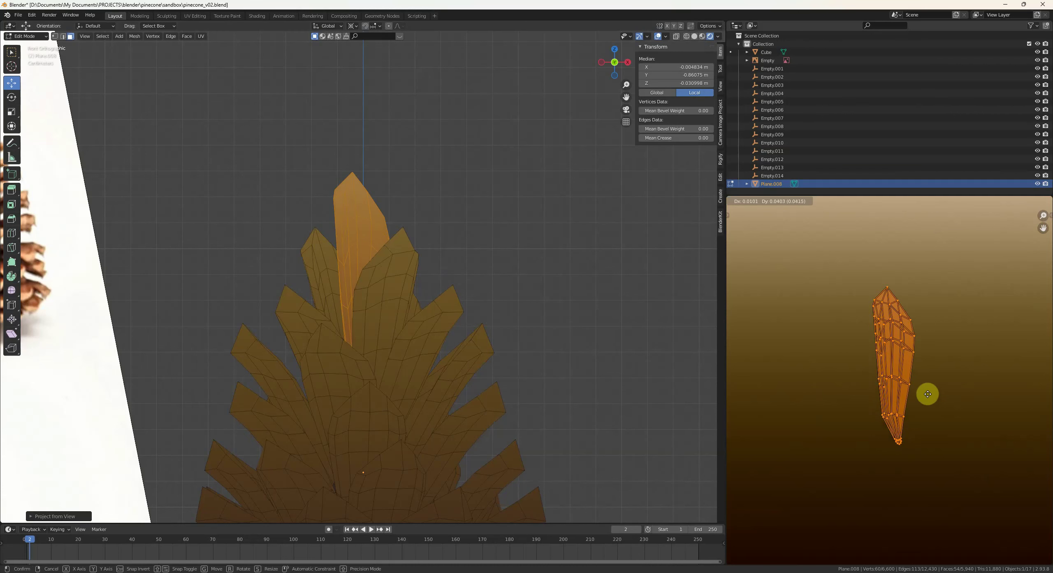
left_click(940, 360)
- Select the scale beside the tip, project its UVs from front view and move them slightly up the gradient
key("alt+a")
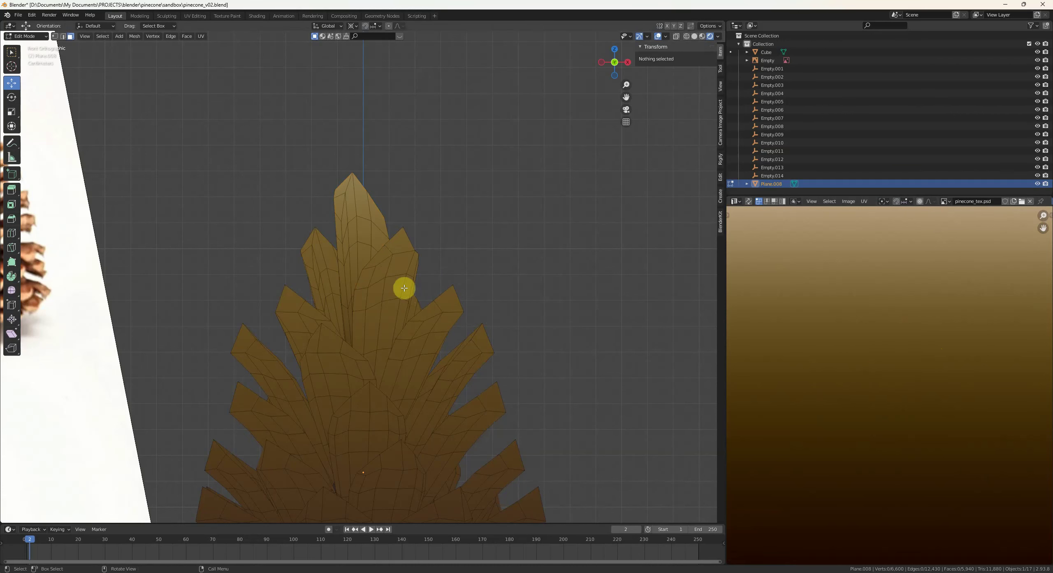
scroll(467, 355, "down", 3)
middle_click_drag(460, 266, 447, 367, "shift")
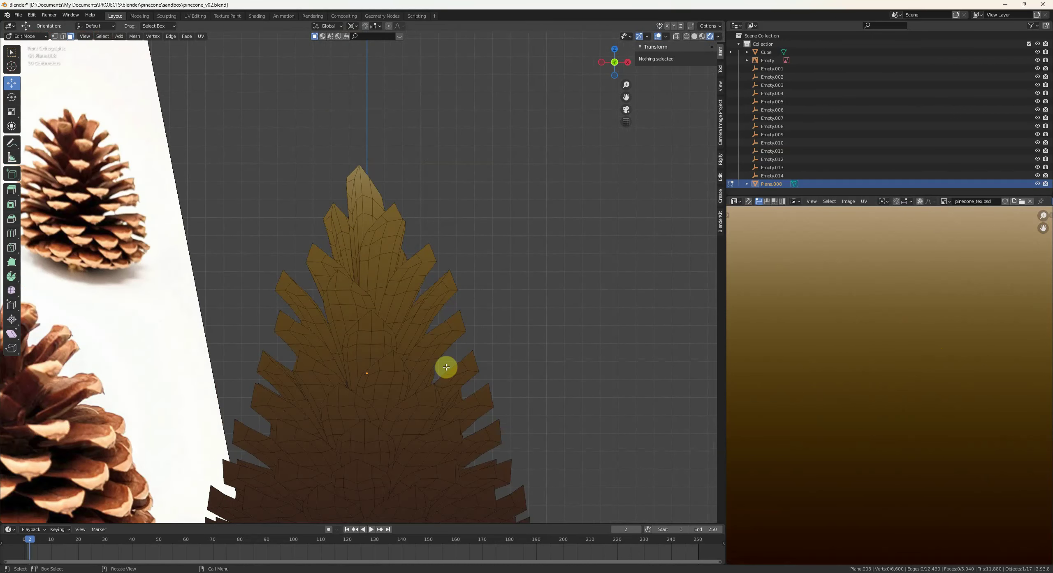
key("l")
scroll(936, 414, "down", 4)
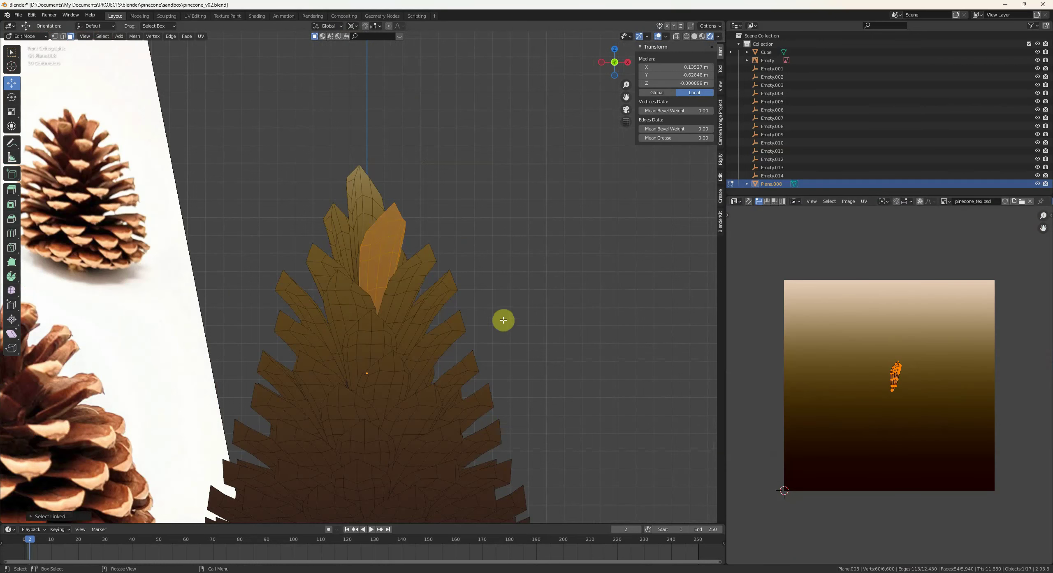
key("u")
left_click(926, 412)
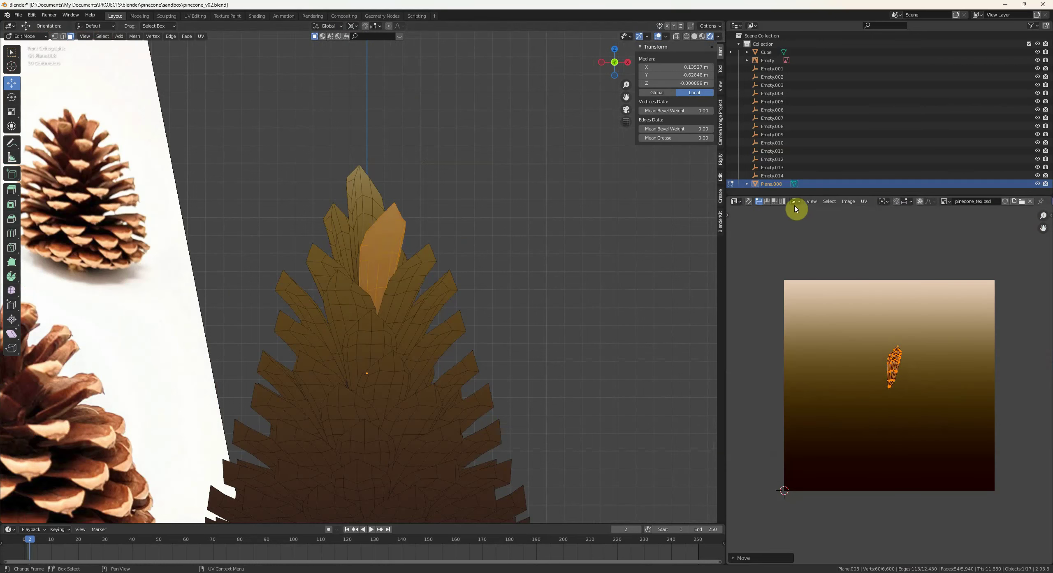
- Turn on UV sync selection, and rotate and raise this scale's UVs onto a lighter part of the gradient
left_click(749, 201)
scroll(905, 370, "up", 4)
key("r")
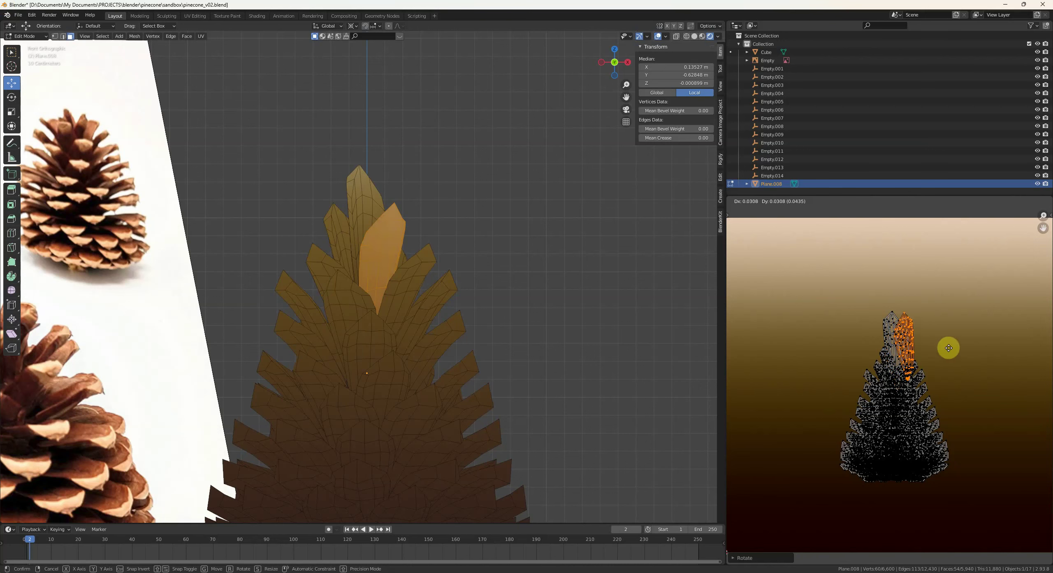
left_click(949, 350)
- Reselect the scale beside the tip, lower its UVs slightly on the gradient and check the pinecone in Object Mode
scroll(412, 255, "up", 1)
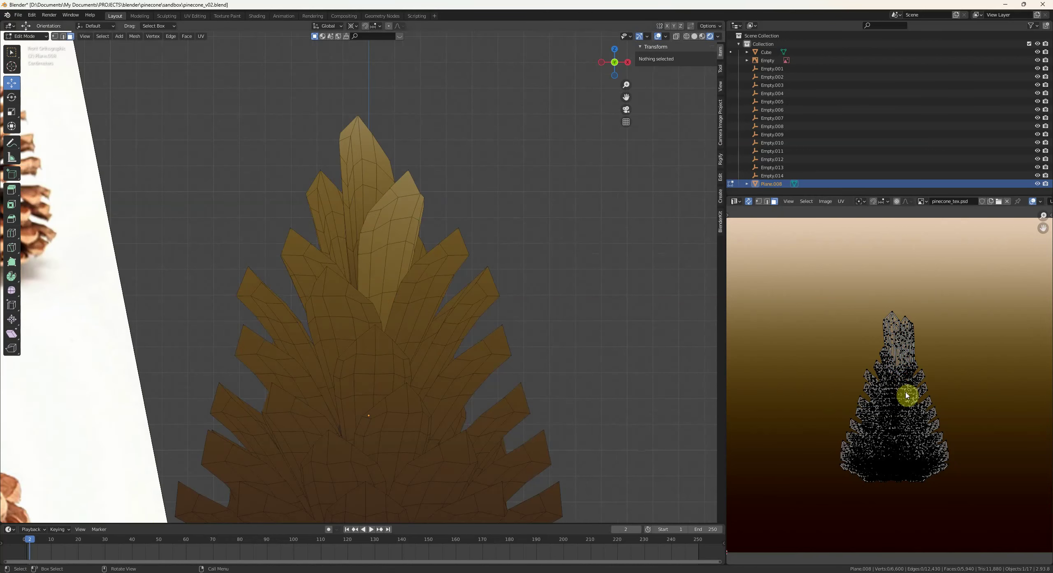
left_click(389, 231)
key("ctrl+l")
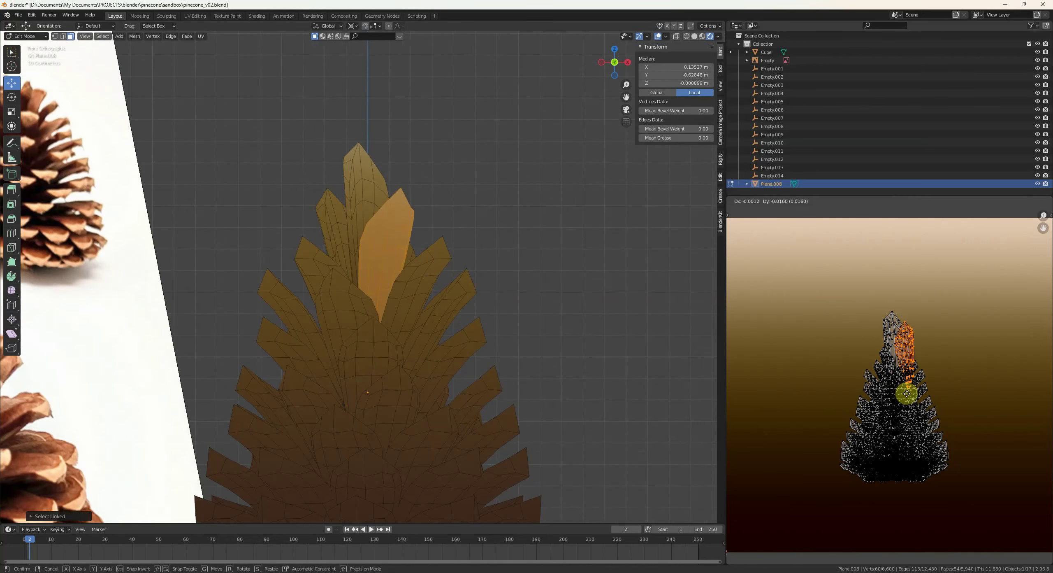
left_click(906, 396)
scroll(535, 343, "down", 5)
key("Tab")
left_click(522, 354)
middle_click_drag(523, 354, 547, 369)
scroll(426, 326, "up", 4)
- Select the upper scale on the adjacent side, project its UVs from that view, and rotate and move them onto lighter brown
key("Tab")
middle_click_drag(426, 326, 449, 288)
key("l")
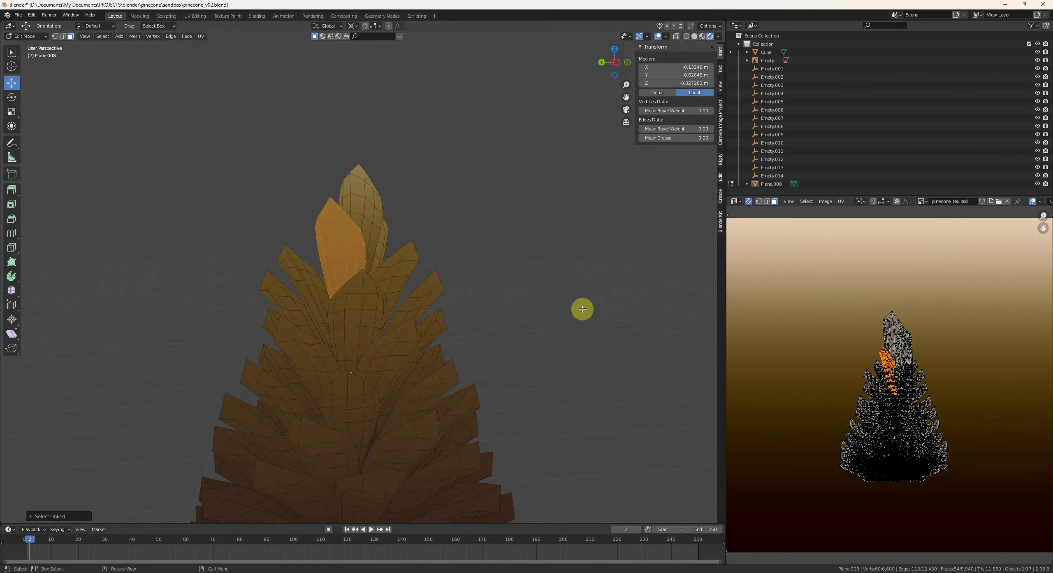
scroll(583, 308, "up", 1)
key("u")
left_click(545, 291)
left_click(938, 392)
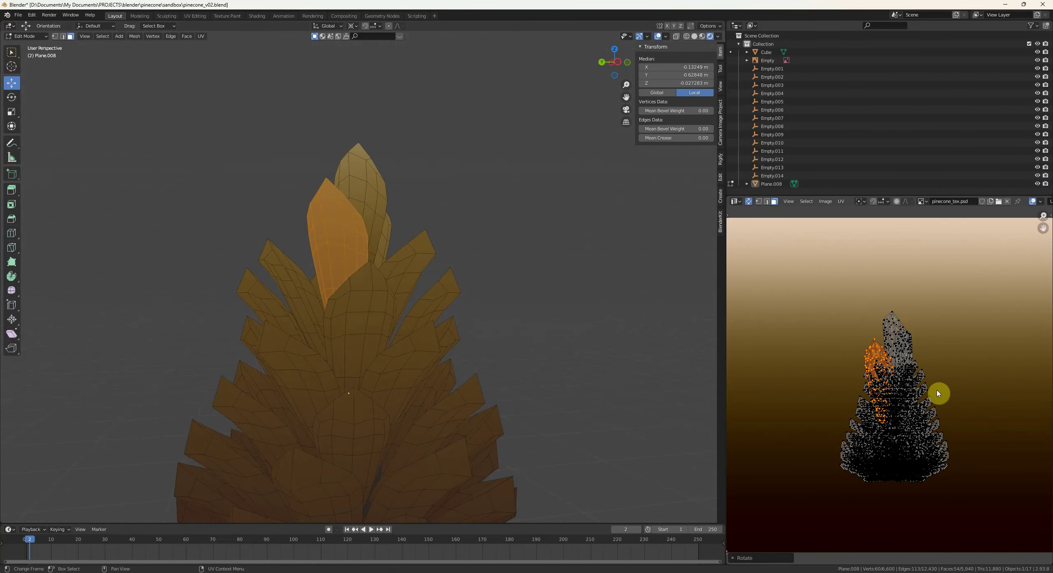
left_click(923, 390)
- Select the scale directly below the last mapped one and project its UVs from the current view
key("l")
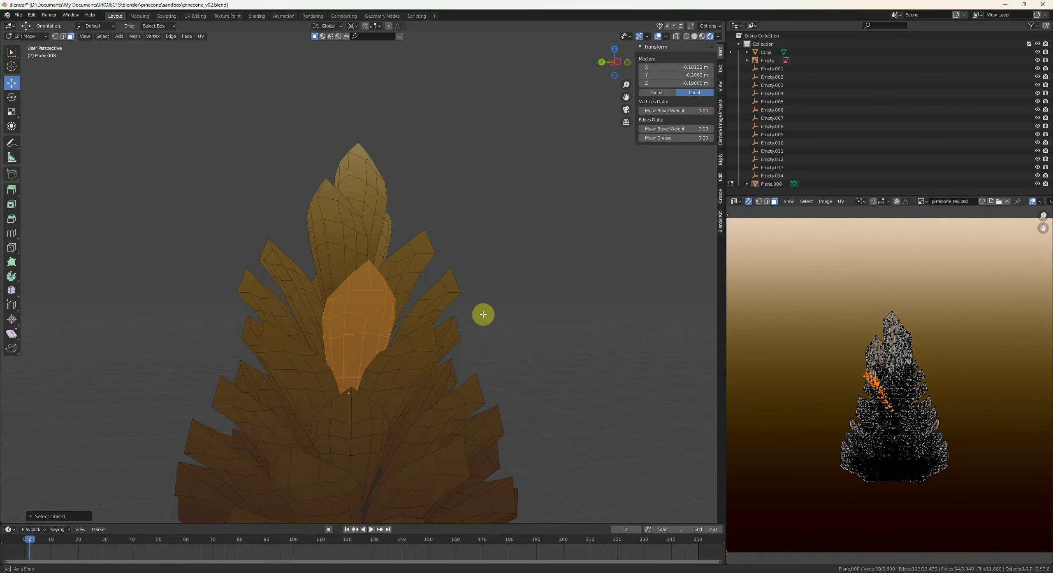
middle_click_drag(483, 315, 479, 315)
key("u")
left_click(483, 316)
middle_click_drag(573, 385, 504, 380)
key("alt+a")
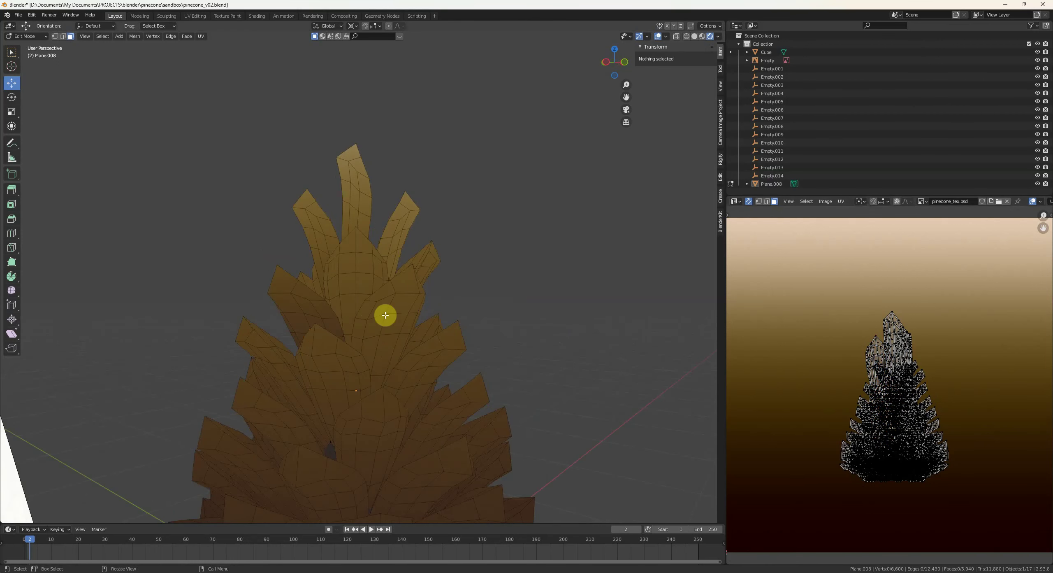
- Project the UVs of the neighbouring upper scale that faces the view after orbiting around the cone
key("l")
key("u")
left_click(458, 322)
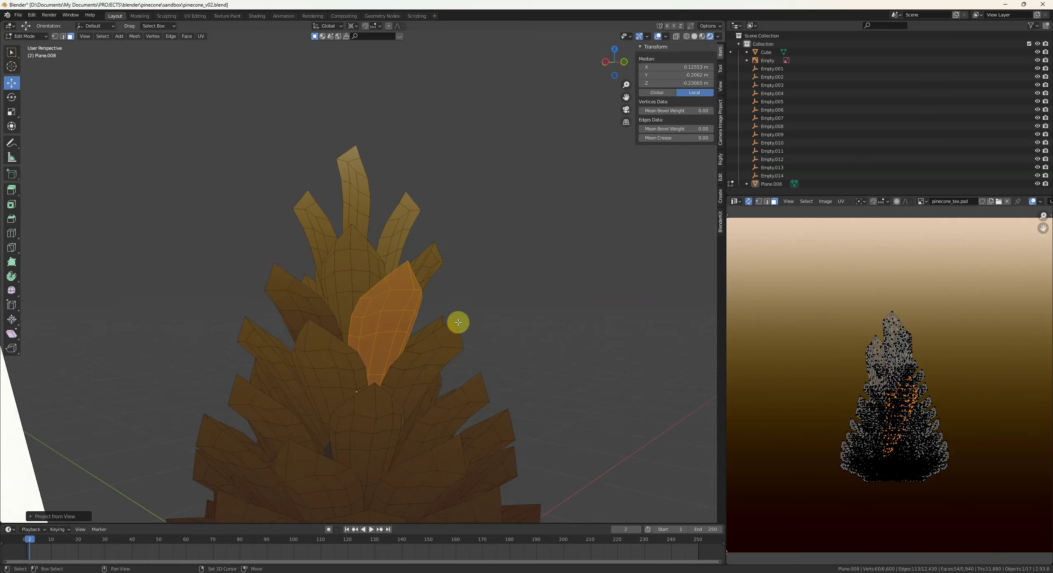
middle_click_drag(458, 322, 420, 255, "shift")
middle_click_drag(494, 294, 363, 281)
key("alt+a")
- Select the dark scale below the tip group on the front side and project its UVs from view
key("l")
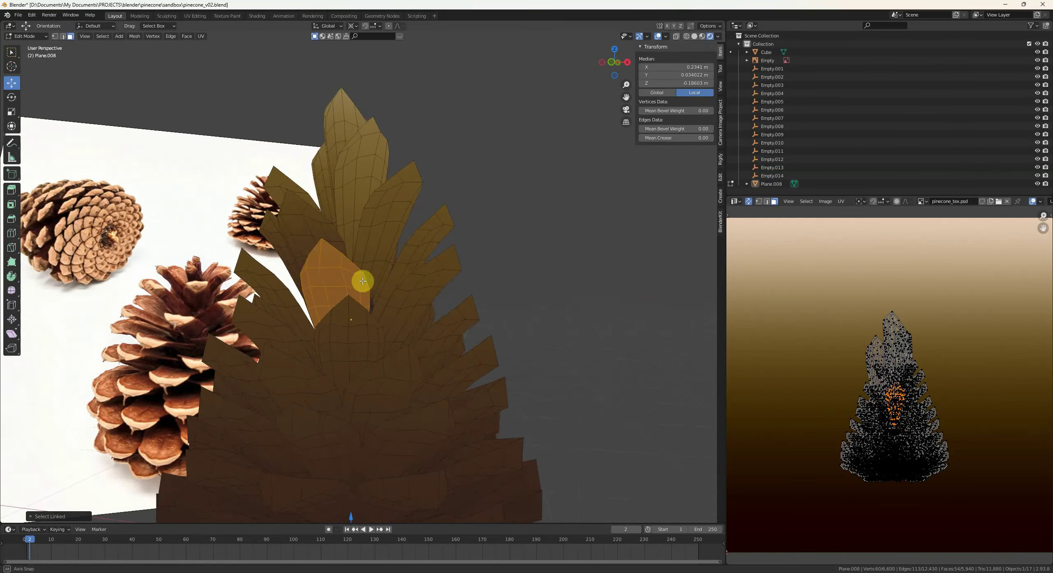
key("u")
left_click(432, 292)
middle_click_drag(432, 292, 399, 301)
key("alt+a")
- Project the UVs of the broad dark scale centred in the second row from the current view
key("l")
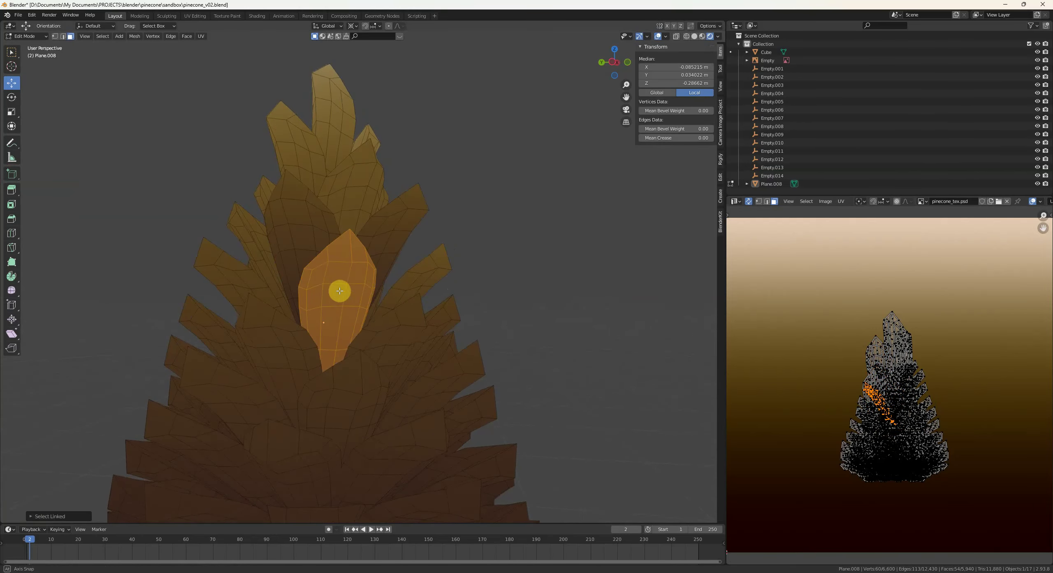
key("o")
left_click(362, 289)
middle_click_drag(332, 290, 428, 303)
key("l")
key("alt+a")
key("l")
key("p")
left_click(367, 300)
key("ctrl+z")
- Select the next unmapped scale in the upper rows and project its UVs from view
key("alt+a")
key("l")
key("alt+a")
key("l")
key("u")
left_click(454, 308)
- Continue around to the back of the cone, projecting the remaining dark upper scales' UVs from view one by one
key("alt+a")
key("l")
middle_click_drag(401, 267, 481, 284)
key("alt+a")
key("l")
left_click(481, 284)
key("alt+a")
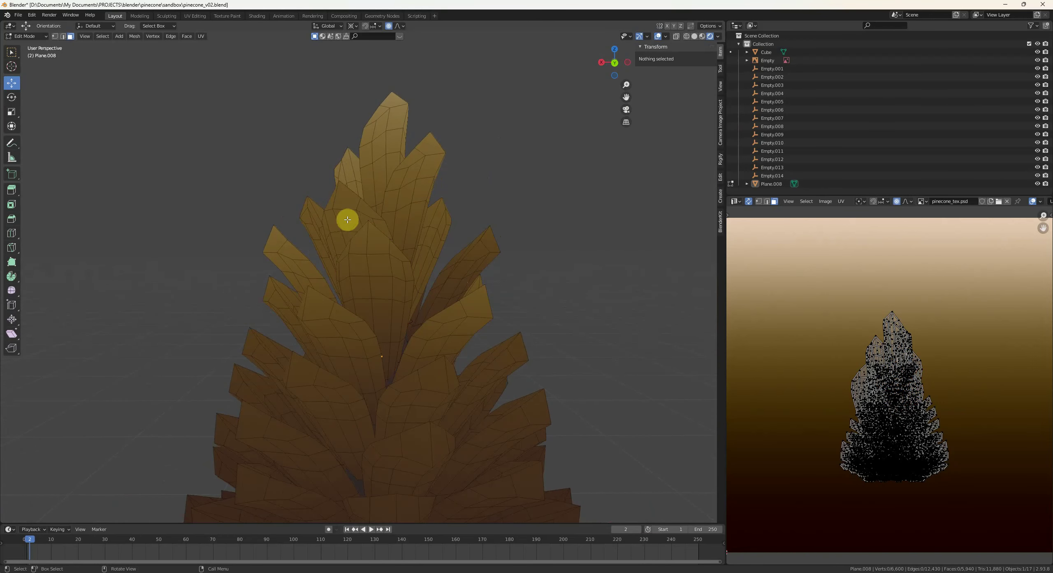
- Project the UVs of the last upper scale at the back, and continue scale by scale around to the front
key("l")
key("u")
middle_click_drag(383, 240, 356, 277)
key("alt+a")
key("l")
key("alt+a")
key("l")
key("alt+a")
key("l")
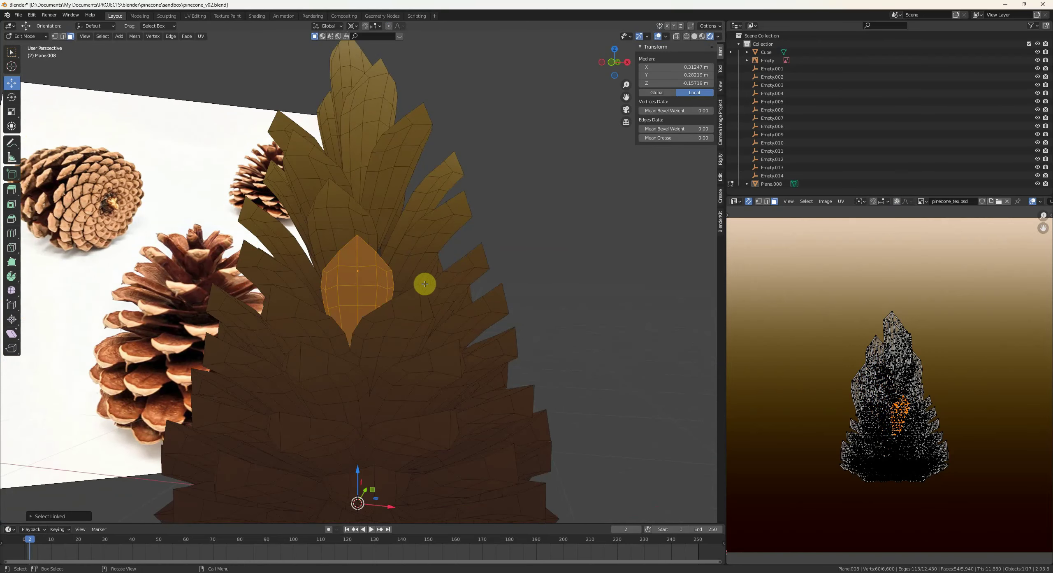
- Orbit to face the next dark scale in the row below and project its UVs from view
key("alt+a")
middle_click_drag(425, 287, 357, 279)
key("l")
key("u")
left_click(460, 294)
- Select the following scales of this row one at a time and project each one's UVs from view
key("alt+a")
key("l")
left_click(448, 291)
key("alt+a")
key("l")
left_click(427, 288)
key("alt+a")
key("l")
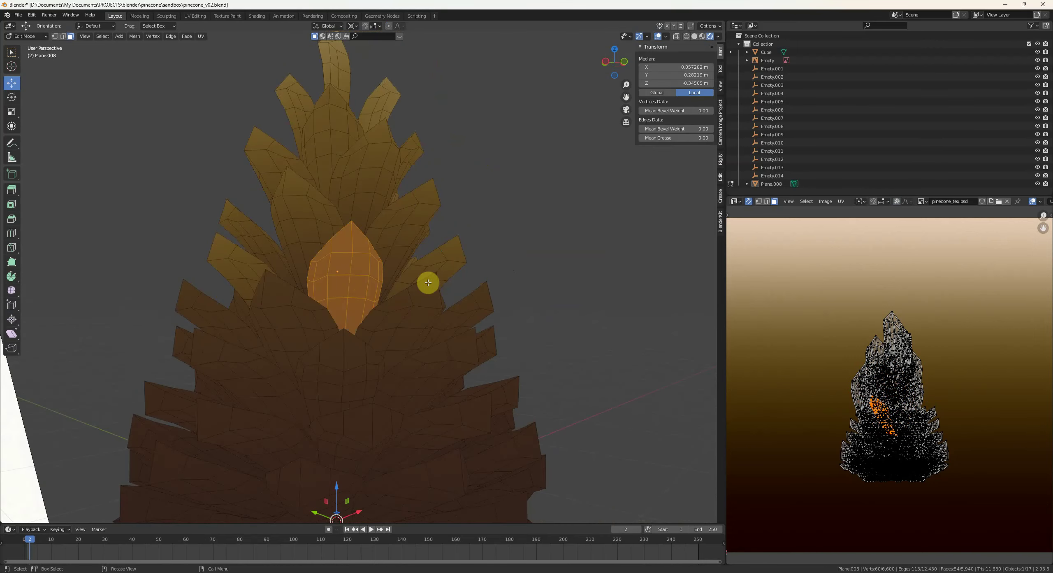
left_click(428, 285)
- Orbit further around the cone and project the UVs of the scale that faces the view
key("alt+a")
mouse_move(428, 284)
middle_mouse_down()
mouse_move(366, 285)
mouse_move(446, 294)
mouse_move(411, 298)
mouse_move(391, 273)
mouse_move(449, 296)
mouse_move(421, 275)
mouse_move(447, 283)
mouse_move(414, 299)
middle_mouse_up()
key("l")
key("alt+a")
key("l")
key("u")
left_click(443, 294)
- Select the next dark scale in the middle rows and project its UVs from view
key("alt+a")
key("l")
key("alt+a")
key("l")
key("u")
left_click(444, 285)
key("alt+a")
key("l")
- Turn the cone to its next unmapped side and project the facing middle-row scale's UVs from view
middle_click_drag(383, 256, 455, 278)
key("alt+a")
key("l")
key("u")
left_click(414, 273)
key("alt+a")
key("l")
- Select more dark middle-row scales individually and project each one's UVs from view
key("alt+a")
key("l")
left_click(457, 289)
key("alt+a")
key("l")
left_click(419, 260)
- Select the dark scale at the back just above the unmapped lower rows and project its UVs from view
key("alt+a")
key("l")
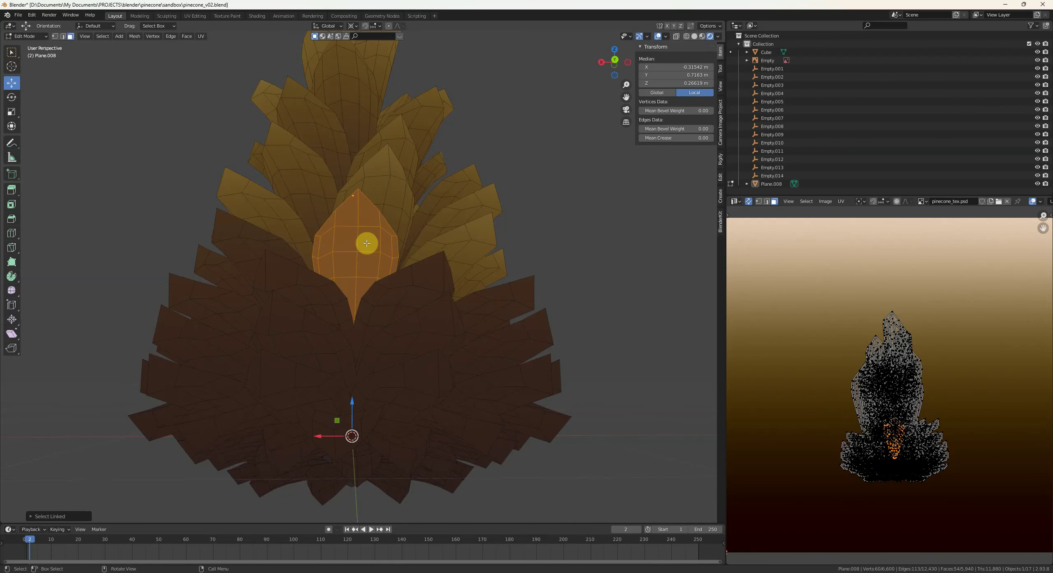
middle_click_drag(368, 270, 341, 259)
key("u")
left_click(423, 268)
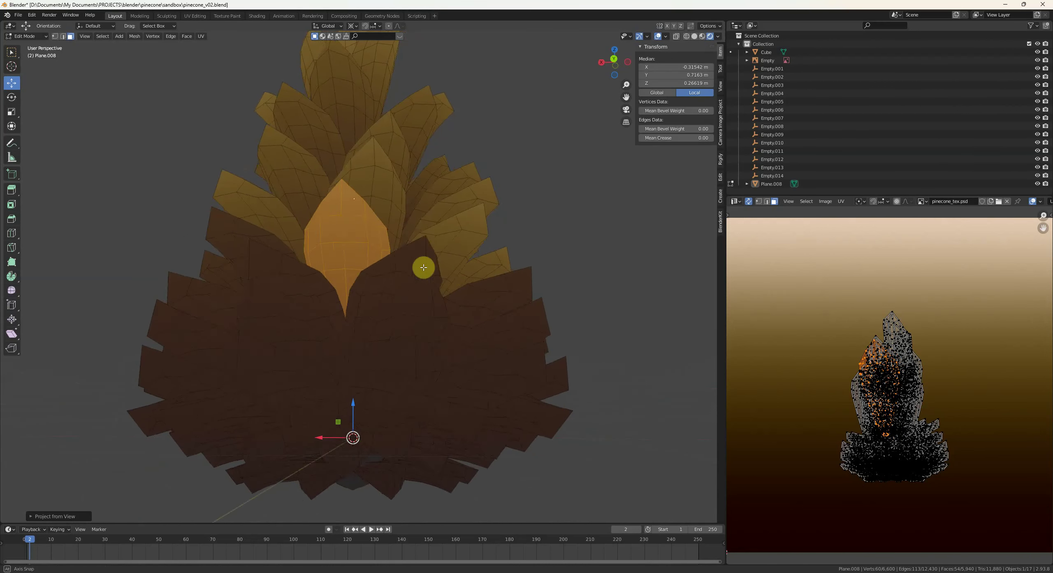
- Select the next dark middle-row scales around the cone one at a time and project each one's UVs from view
key("alt+a")
mouse_move(423, 266)
middle_mouse_down()
mouse_move(369, 254)
mouse_move(437, 255)
middle_mouse_up()
key("l")
key("i")
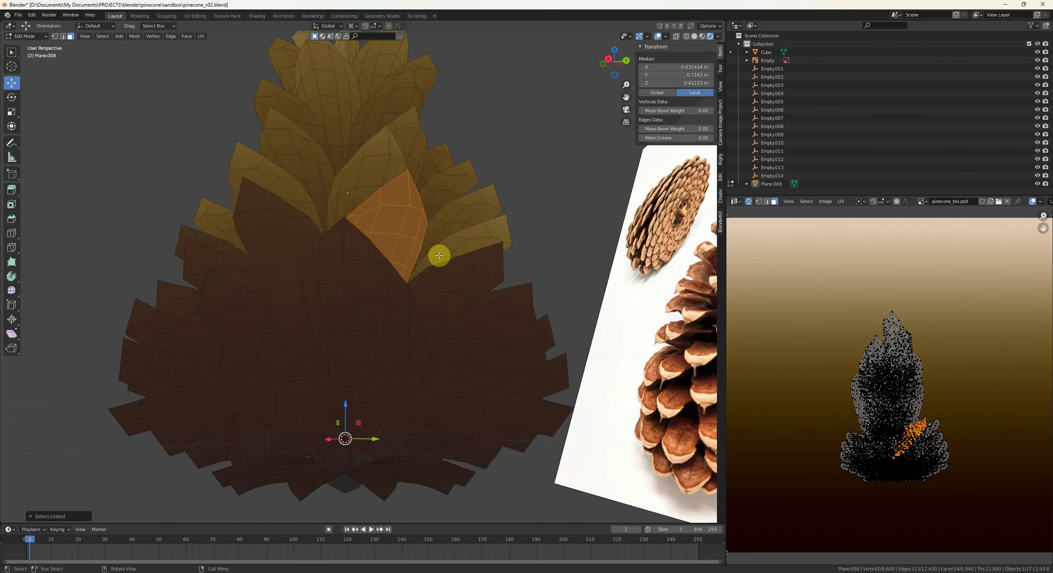
key("alt+a")
middle_click_drag(324, 259, 376, 243)
key("l")
key("o")
left_click(441, 252)
- Project from view the UVs of the facing scale below the mapped rows, and of the next dark scale around the cone
middle_click_drag(442, 252, 465, 264)
key("l")
key("l")
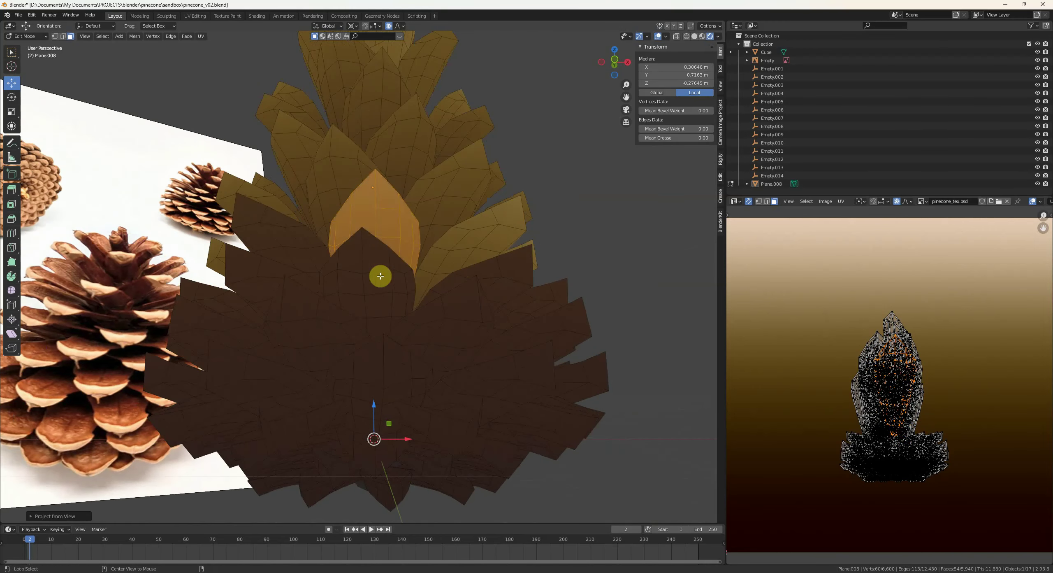
key("alt+a")
middle_click_drag(380, 276, 375, 272)
key("l")
key("u")
left_click(430, 235)
- Turn the cone further and map the tall pointed dark scale and its neighbour individually by projecting from view
key("alt+a")
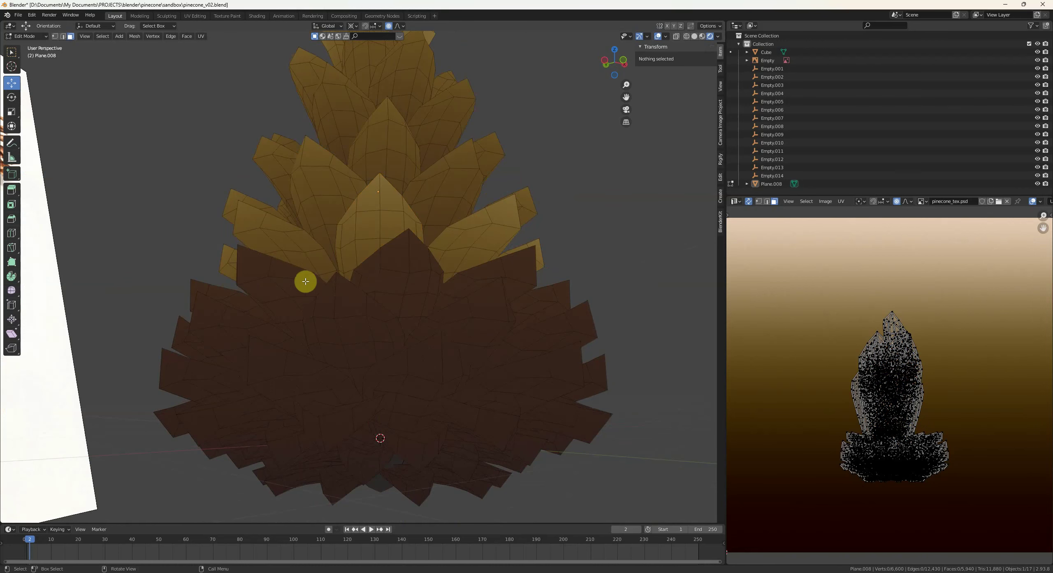
middle_click_drag(305, 282, 352, 267)
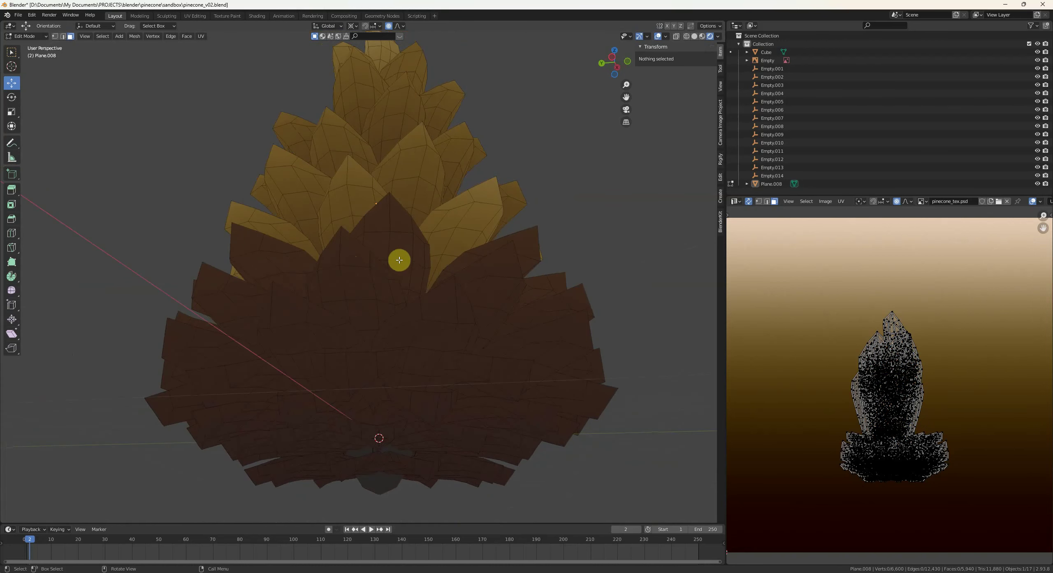
key("l")
key("u")
key("alt+a")
middle_click_drag(378, 284, 342, 275)
key("l")
key("alt+a")
- Hide the pinecone reference image that blocks the cone and return to editing the scale mesh
scroll(351, 275, "down", 2)
key("q")
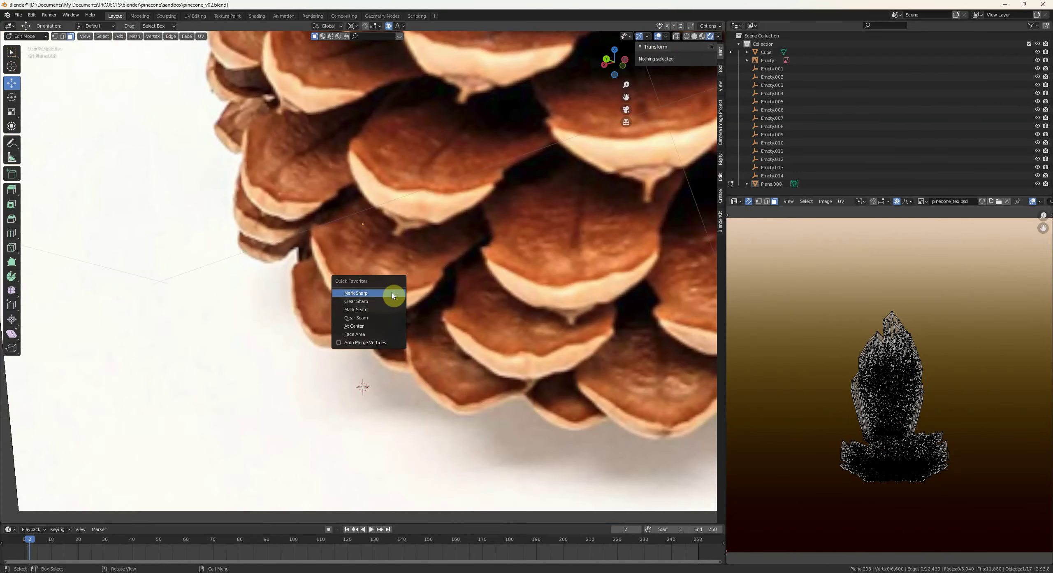
key("Tab")
left_click(469, 299)
key("h")
left_click(460, 306)
key("Tab")
scroll(427, 310, "up", 3)
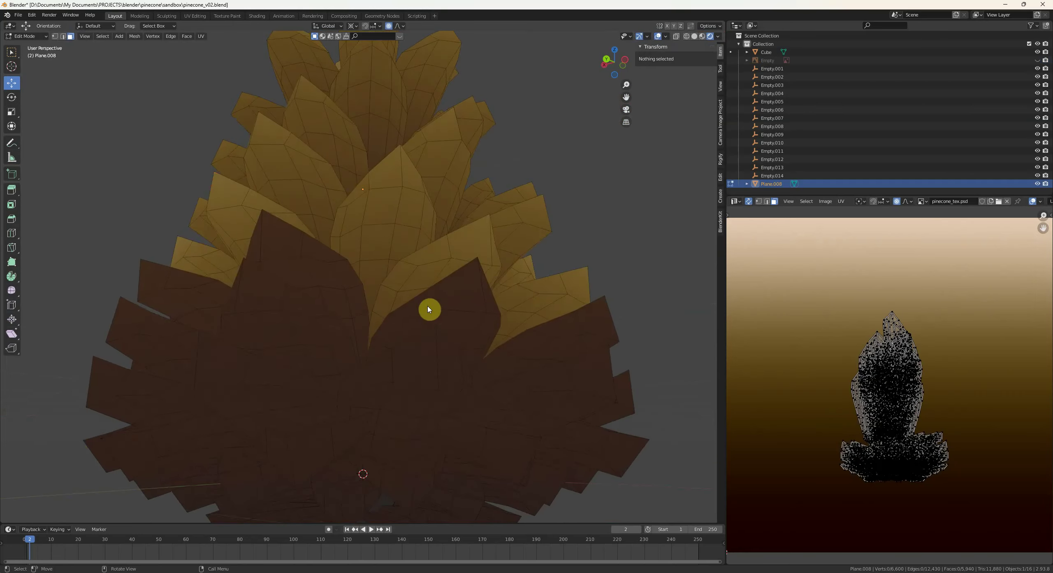
- Select the two adjoining dark scales just under the mapped rows one by one and project their UVs from view
middle_click_drag(389, 315, 414, 302, "shift")
key("l")
middle_click_drag(379, 264, 425, 280)
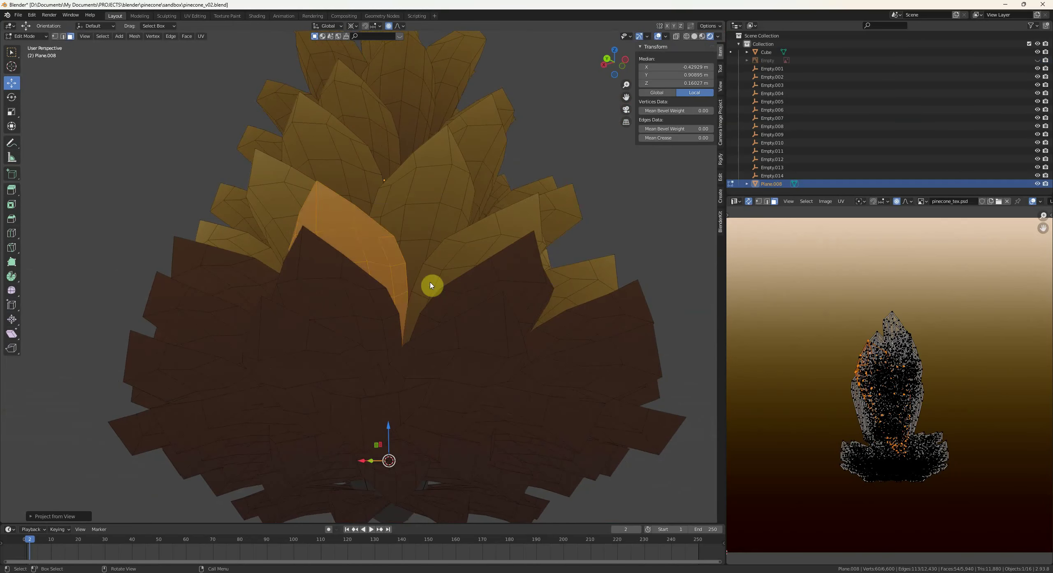
key("alt+a")
key("l")
mouse_move(506, 285)
middle_mouse_down()
mouse_move(529, 289)
mouse_move(510, 291)
middle_mouse_up()
key("u")
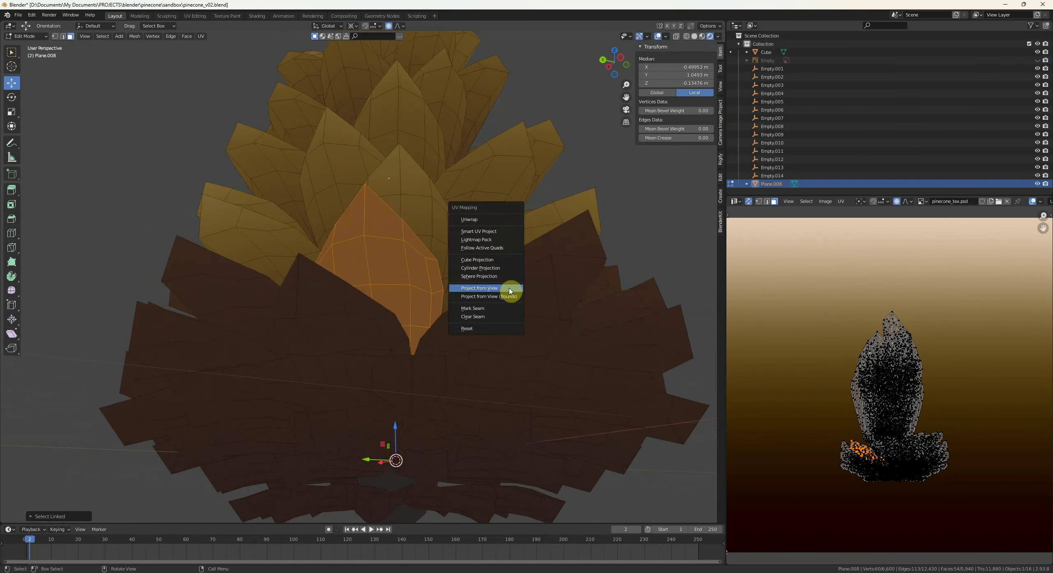
left_click(509, 290)
- Rotate to the next unmapped side and project several dark scales bordering the mapped rows from view, one scale at a time
key("alt+a")
middle_click_drag(565, 314, 419, 263)
key("l")
key("alt+a")
key("l")
key("alt+a")
key("l")
key("u")
left_click(464, 256)
- Project the UVs of two more dark scales beside the freshly mapped ones from view, selecting each separately
key("alt+a")
key("l")
key("u")
left_click(413, 261)
key("alt+a")
key("l")
key("u")
left_click(377, 213)
- Continue around the row, facing each remaining dark scale and projecting its UVs from view
middle_click_drag(448, 233, 418, 266)
key("alt+a")
key("l")
key("alt+a")
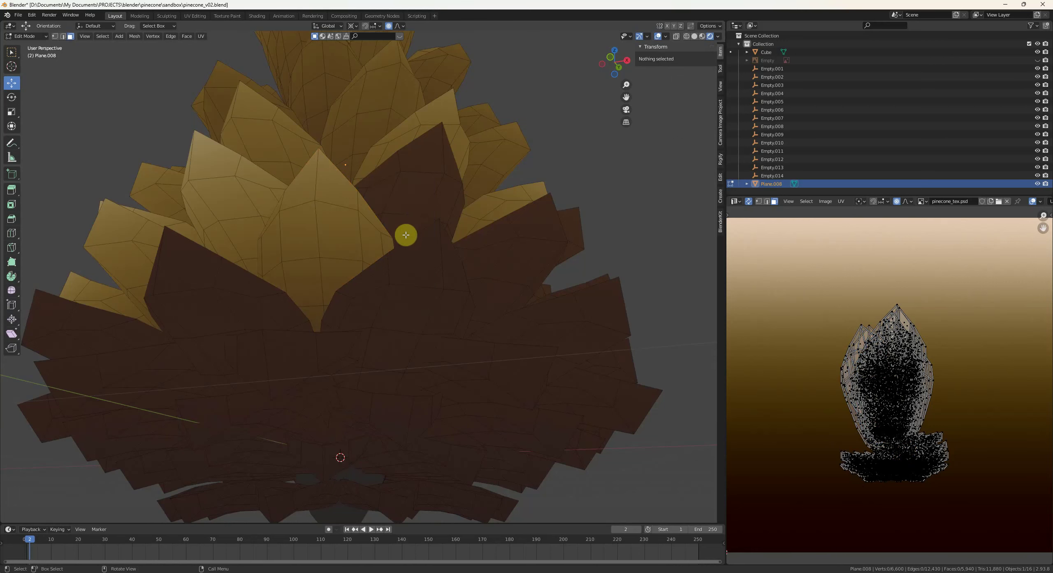
key("l")
middle_click_drag(412, 212, 449, 267)
left_click(467, 257)
key("alt+a")
key("l")
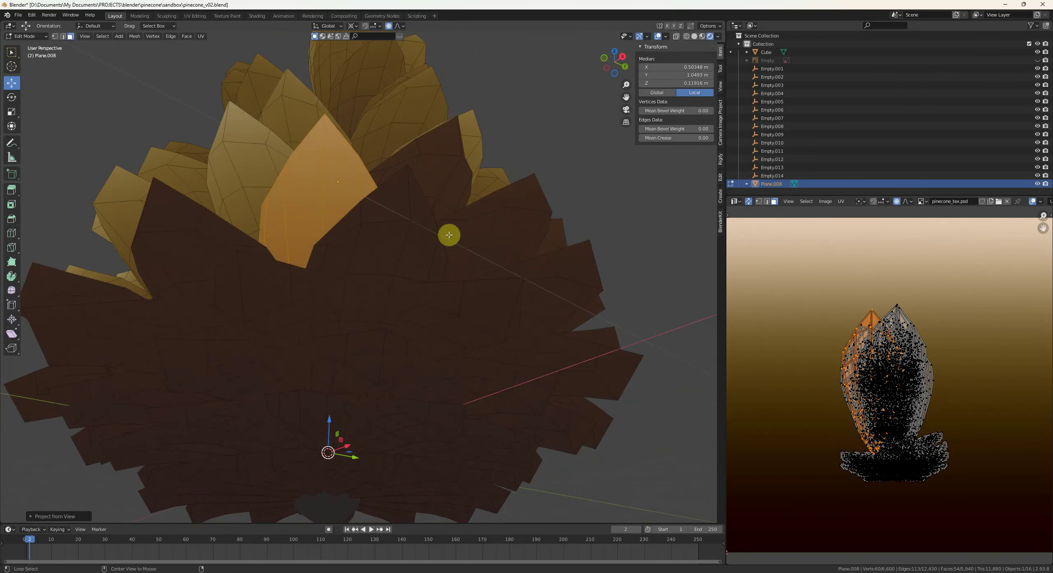
- Select the tall dark scale next to the last mapped one, turn it toward the view and project its UVs from view
key("alt+a")
key("l")
middle_click_drag(451, 188, 474, 262)
key("u")
left_click(474, 262)
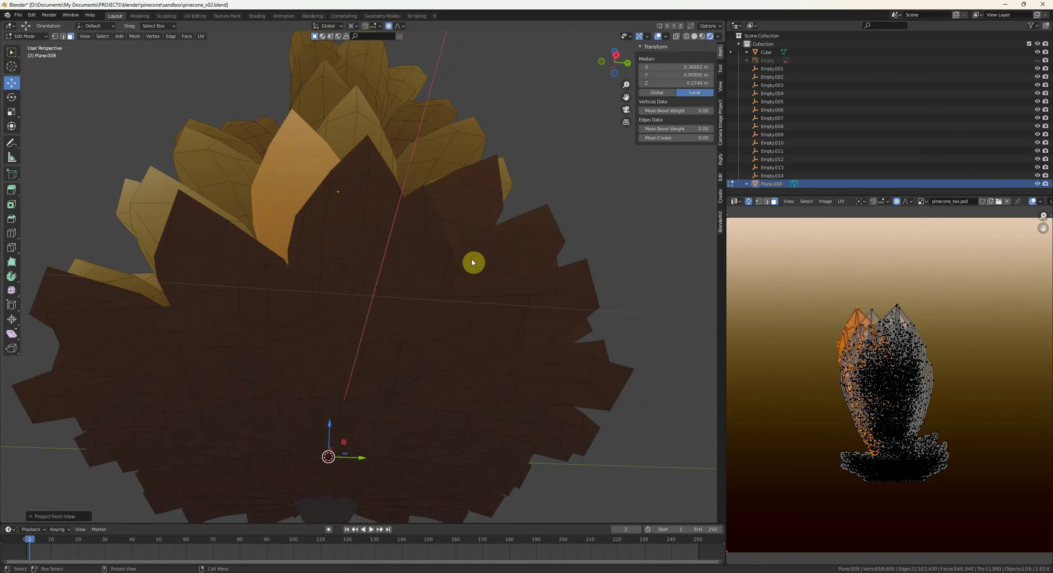
- Map the following dark scales in the lower-middle row individually with Project from View while circling the cone
key("alt+a")
key("l")
middle_click_drag(352, 218, 402, 260)
key("alt+a")
key("l")
key("alt+a")
key("l")
left_click(424, 270)
- Project from view the UVs of the partly covered dark scales behind the pointed front scale
key("alt+a")
key("l")
key("alt+a")
key("l")
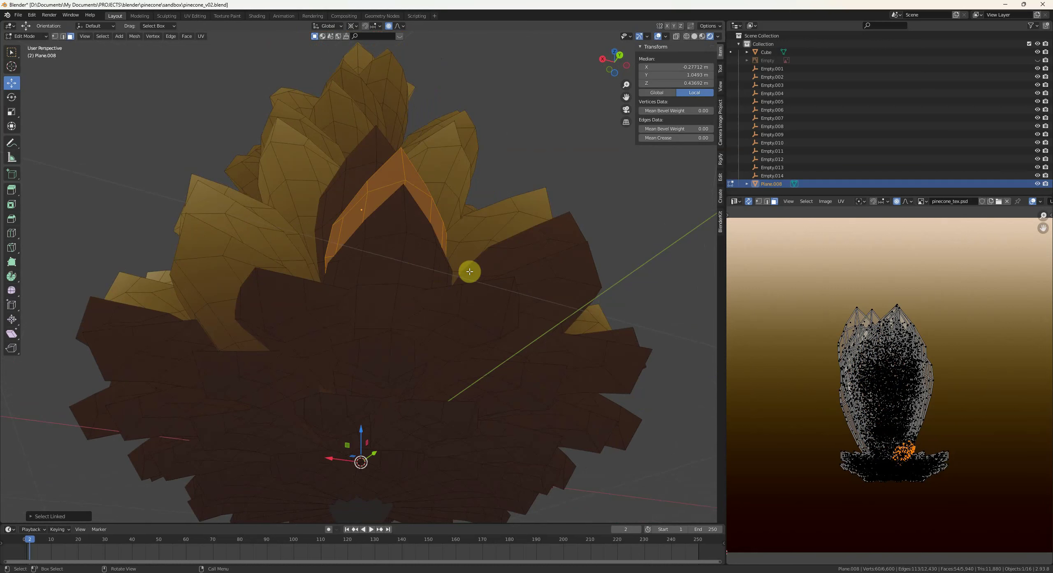
key("alt+a")
key("l")
left_click(457, 244)
- Select the pointed dark scale in front of the newly mapped pair and project its UVs from view
key("alt+a")
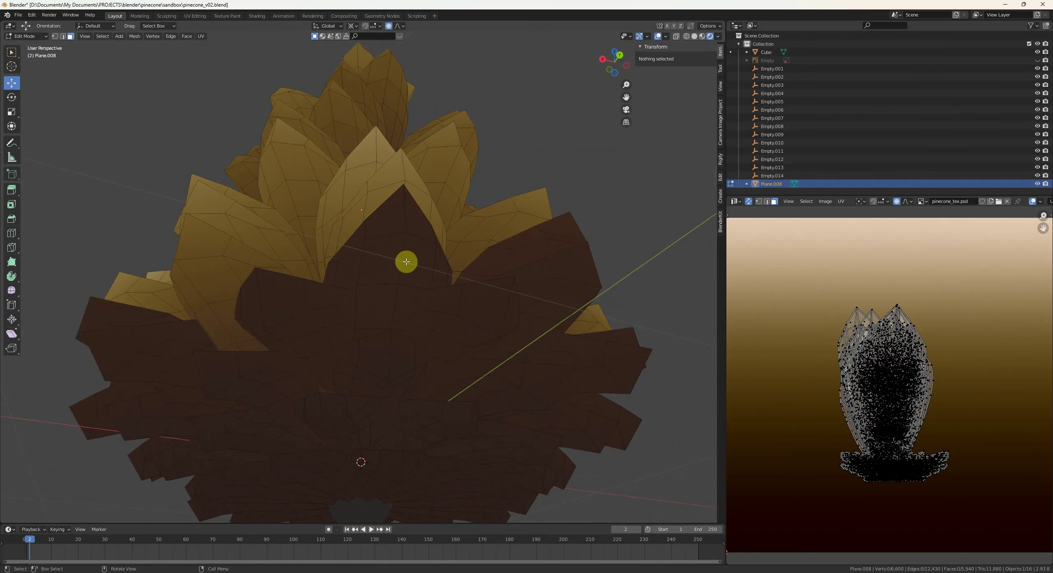
key("l")
key("u")
left_click(450, 273)
key("alt+a")
- Tilt toward the underside and project from view the large facing dark scale and the dark one behind it
middle_click_drag(451, 273, 433, 283)
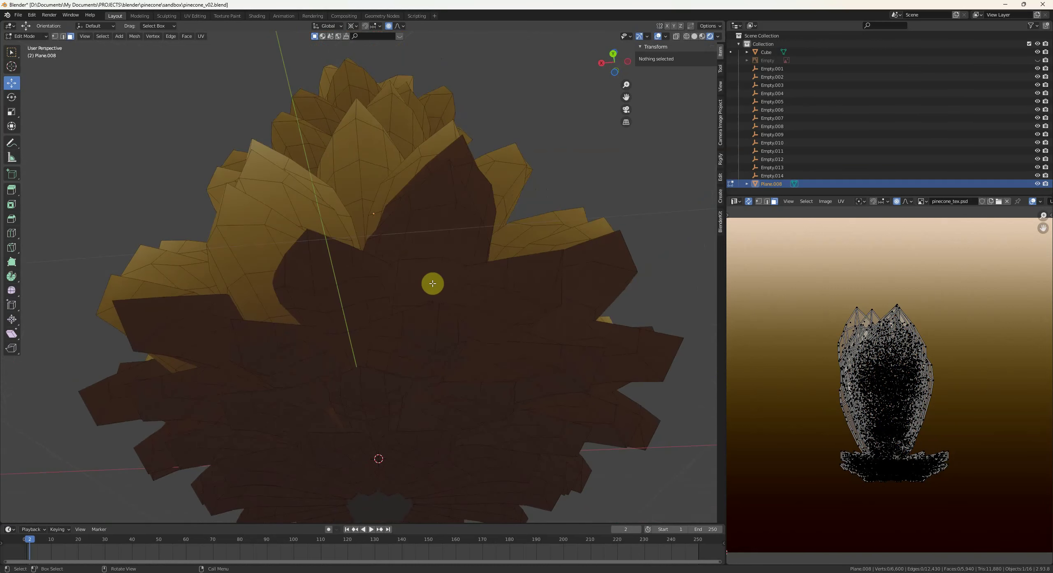
key("l")
middle_click_drag(446, 232, 461, 252)
key("alt+a")
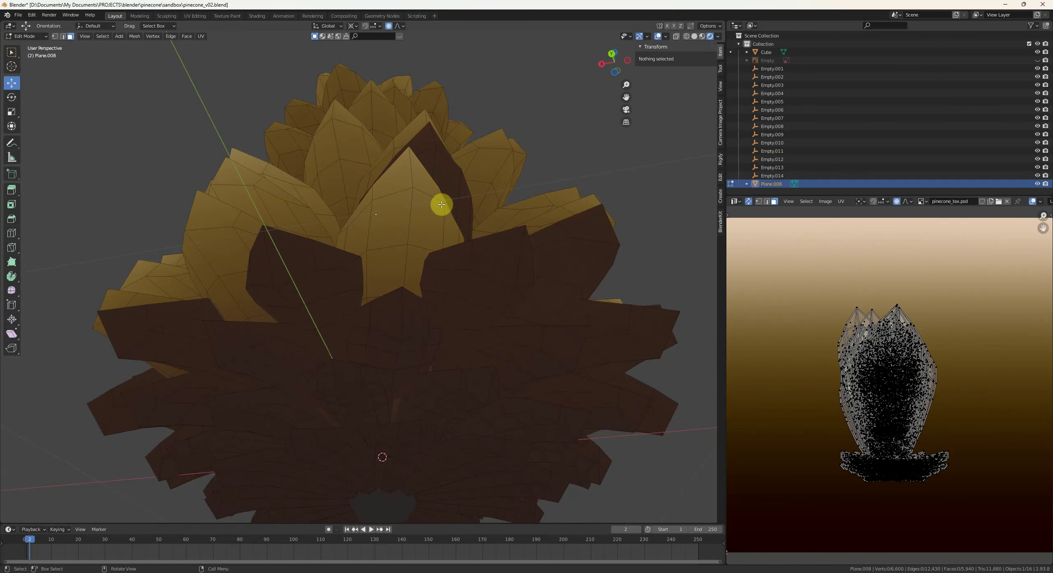
key("l")
key("u")
left_click(471, 201)
- View the cone from lower down and project from view the dark scales at the upper rim, including the central pointed one
key("alt+a")
middle_click_drag(470, 202, 395, 229)
key("l")
key("k")
key("alt+a")
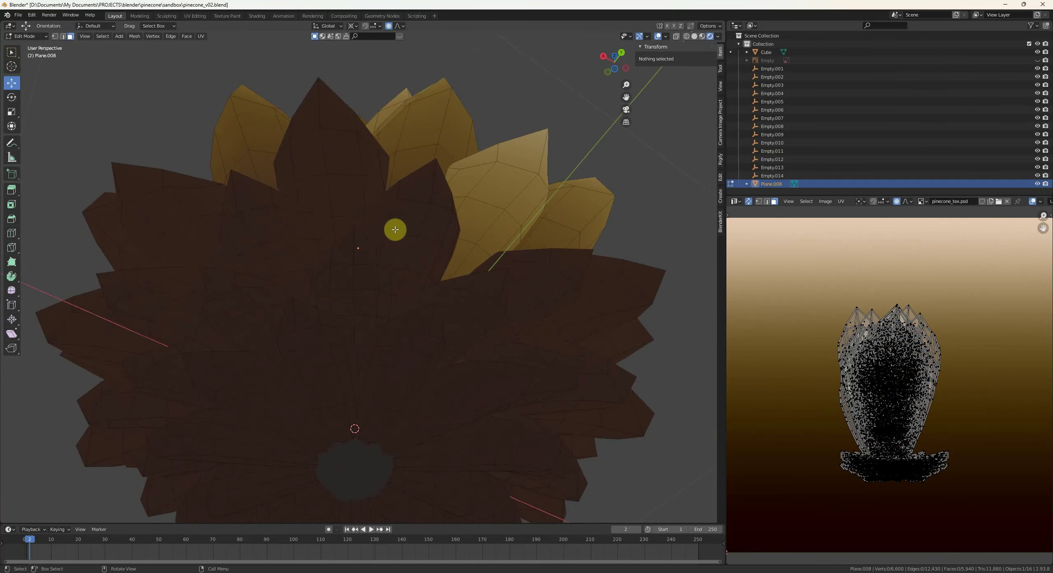
key("l")
key("u")
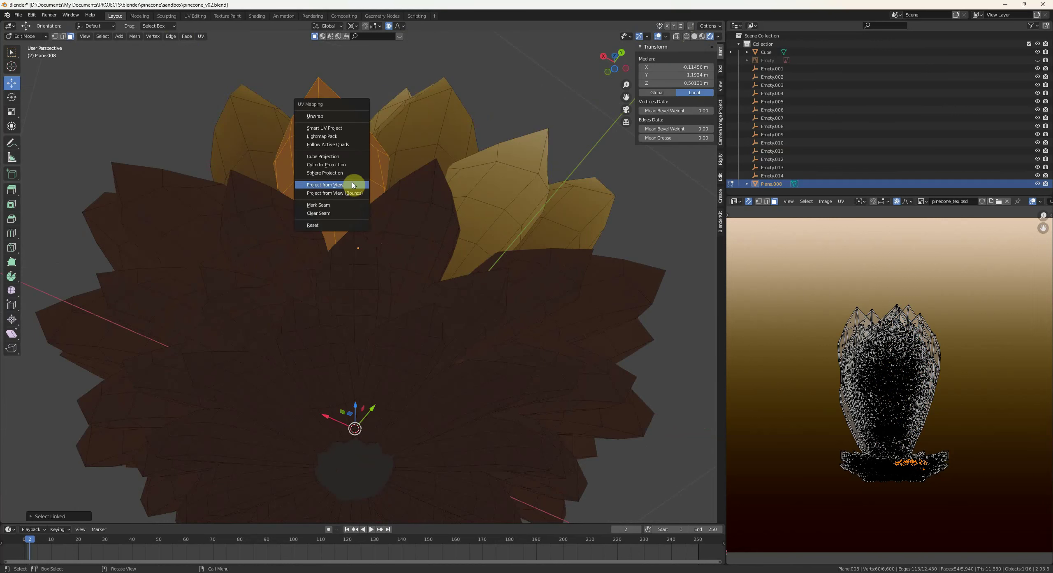
left_click(354, 183)
- Select the next two dark rim scales seen from below individually and project their UVs from view
mouse_move(357, 186)
middle_mouse_down()
mouse_move(402, 176)
mouse_move(341, 144)
mouse_move(388, 164)
mouse_move(372, 205)
mouse_move(364, 173)
middle_mouse_up()
key("alt+a")
key("l")
key("u")
left_click(402, 177)
key("alt+a")
key("l")
key("u")
left_click(340, 145)
- Map the next rim scale from view and select the dark pointed scale at the top centre of the underside
key("alt+a")
key("l")
left_click(375, 181)
key("alt+a")
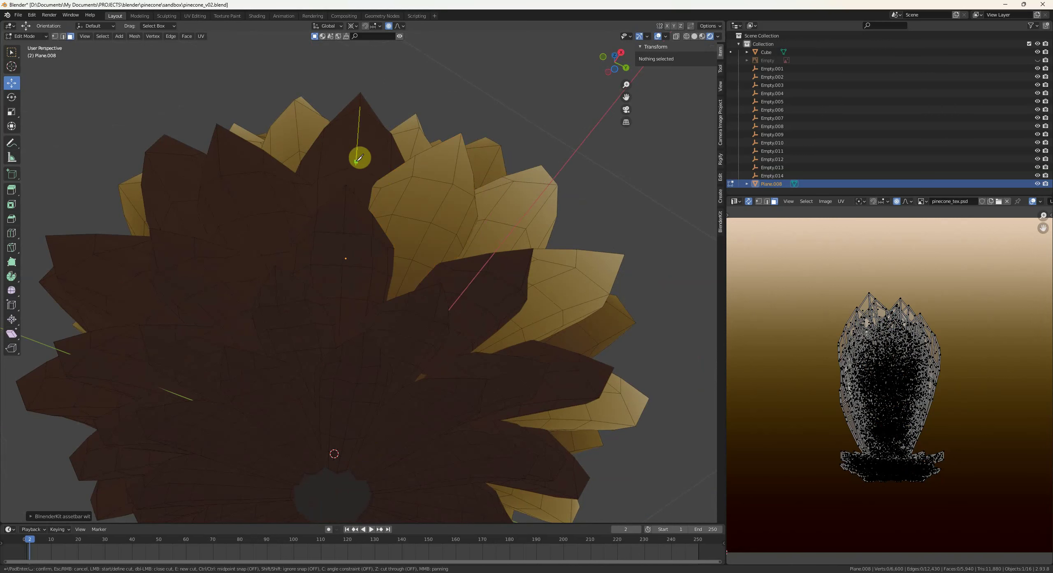
key("l")
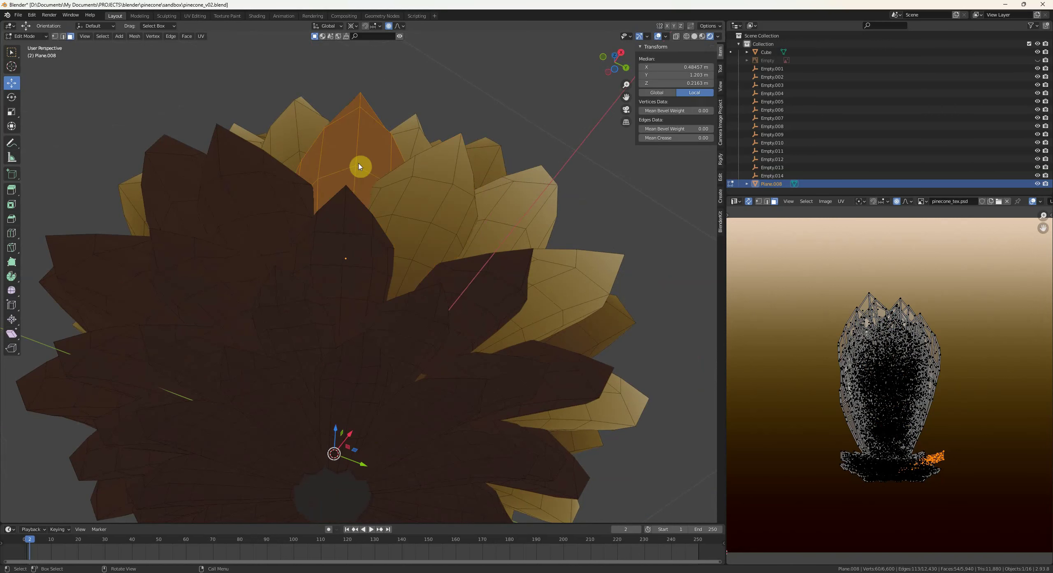
- Rotate the underside and project from view the next dark scales along the outer rim
key("alt+a")
middle_click_drag(369, 188, 432, 185)
key("l")
left_click(364, 180)
key("alt+s")
left_click(347, 172)
- Map the two adjacent pointed rim scales facing the view one at a time, projecting the back one and then the front one
key("alt+a")
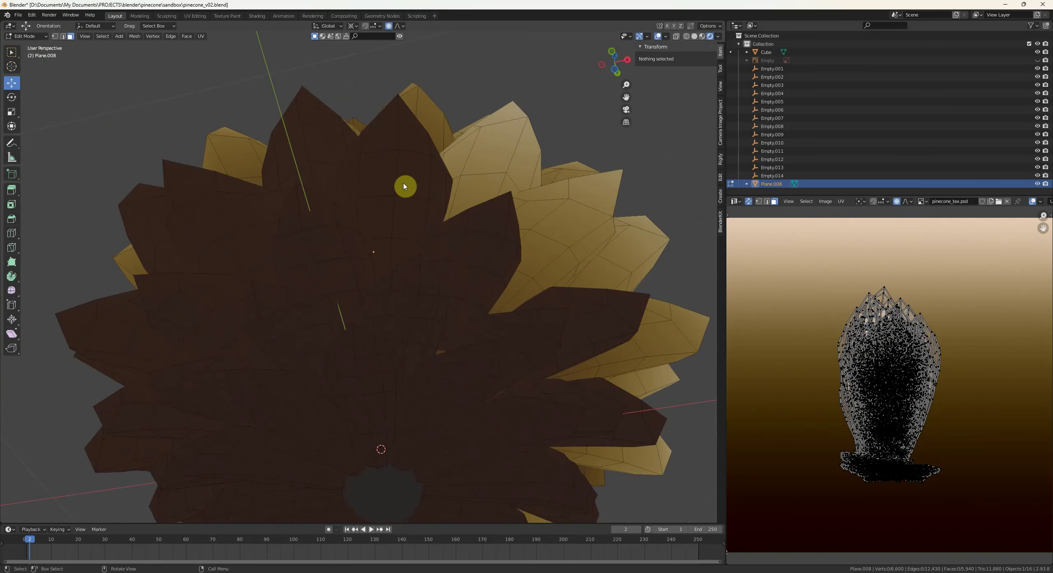
key("l")
key("alt+a")
middle_click_drag(345, 163, 404, 176)
key("l")
key("alt+a")
key("l")
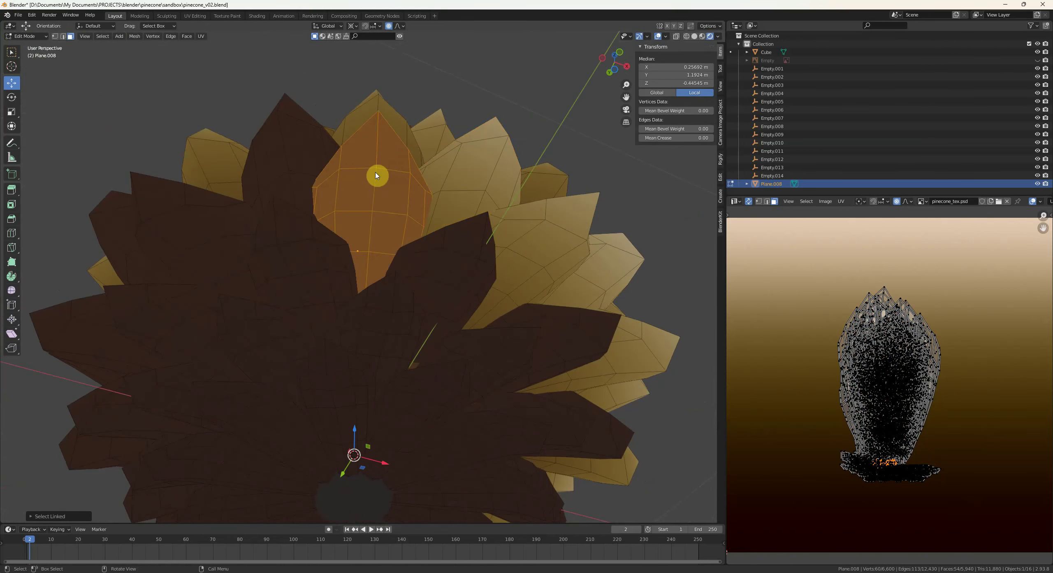
- Select the unmapped rim scale beside the last front scale, bring it to face the view and project its UVs
key("alt+a")
middle_click_drag(313, 166, 338, 128)
key("l")
key("u")
left_click(309, 160)
- Project from view the UVs of the remaining facing rim scales, ending with the top-centre one partly hidden behind a dark scale
key("alt+a")
key("l")
key("alt+a")
key("l")
key("alt+a")
key("l")
key("i")
left_click(358, 174)
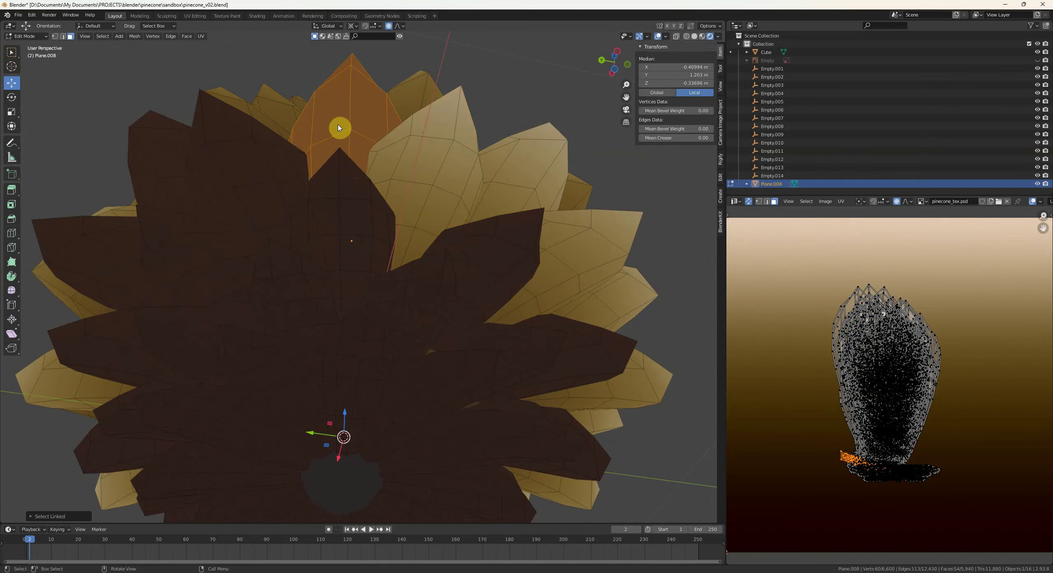
- Select the broad dark scale beside the mapped top-centre rim scale and project its UVs from view
key("alt+a")
key("l")
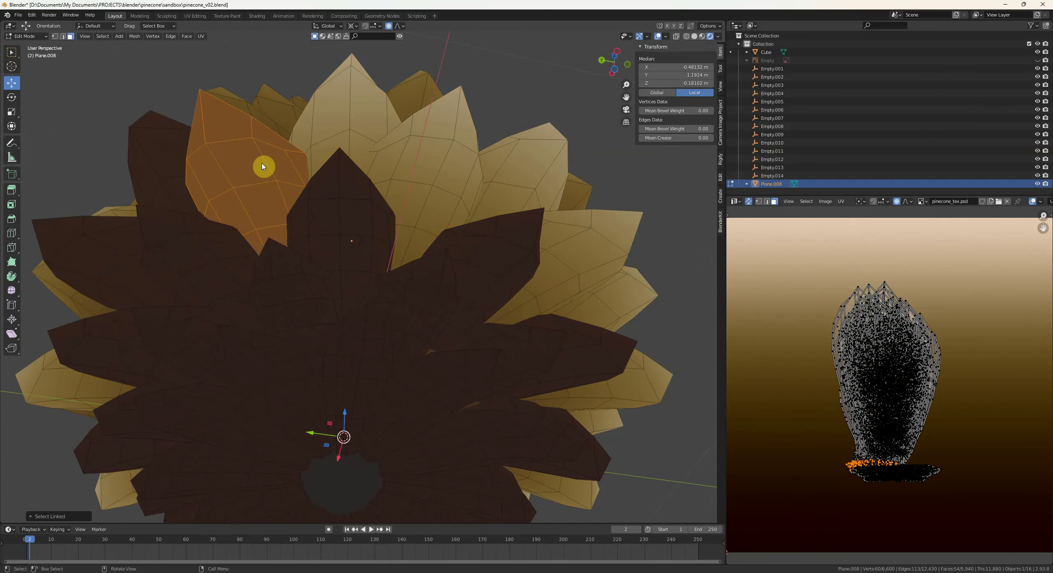
key("u")
left_click(263, 164)
- Turn the underside to the last dark scales of this rim row and project each one's UVs from view
key("alt+a")
middle_click_drag(342, 180, 380, 183)
key("l")
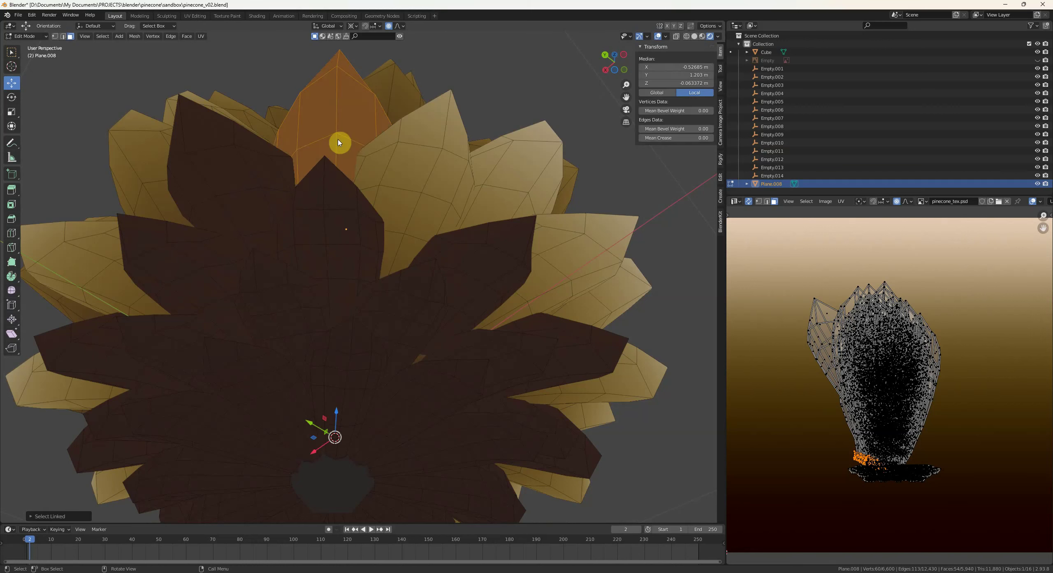
key("ctrl+z")
key("l")
middle_click_drag(253, 153, 383, 174)
key("u")
left_click(344, 154)
key("alt+a")
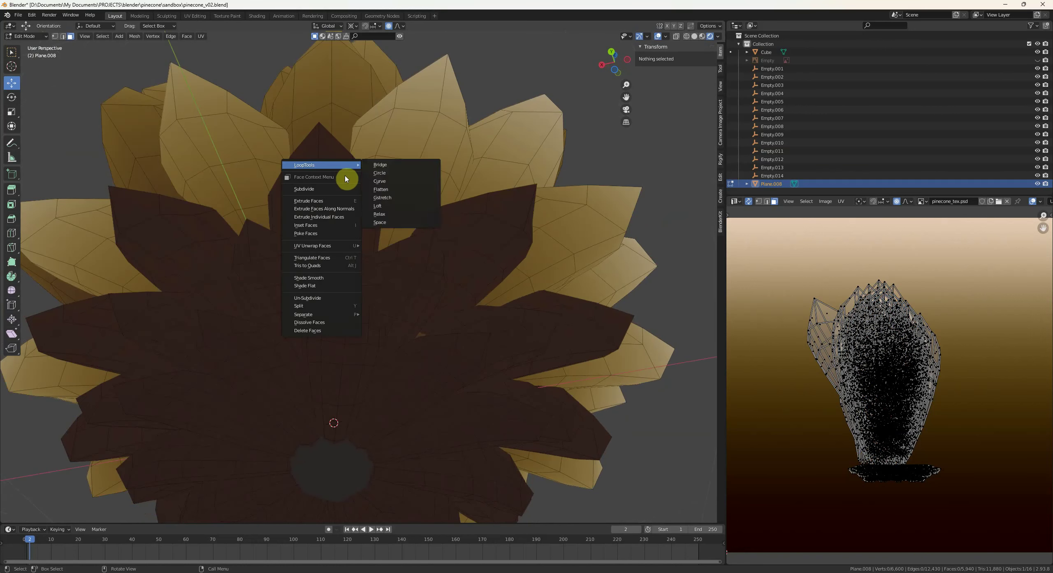
- Project from view the dark scale pointing up at the underside's centre, plus the next two dark scales around the ring
left_click(324, 153)
key("alt+a")
middle_click_drag(333, 169, 400, 190)
key("l")
left_click(343, 168)
key("alt+a")
key("l")
left_click(316, 161)
- Bring the next part of the outer dark ring to face the view and project the UVs of its two facing scales
mouse_move(316, 161)
middle_mouse_down()
mouse_move(387, 178)
mouse_move(367, 150)
mouse_move(411, 193)
mouse_move(385, 178)
mouse_move(404, 193)
mouse_move(326, 178)
mouse_move(372, 188)
mouse_move(326, 147)
mouse_move(302, 172)
middle_mouse_up()
key("alt+a")
key("l")
left_click(371, 165)
key("alt+a")
key("l")
left_click(367, 151)
key("alt+a")
- Select the following dark scales of the outer ring one at a time and project their UVs from view
key("l")
key("alt+a")
key("l")
key("alt+a")
key("l")
key("u")
left_click(364, 171)
- Select the linked faces of the pointed dark scale behind the long inner scales and project its UVs from view
key("alt+a")
key("l")
key("alt+a")
key("l")
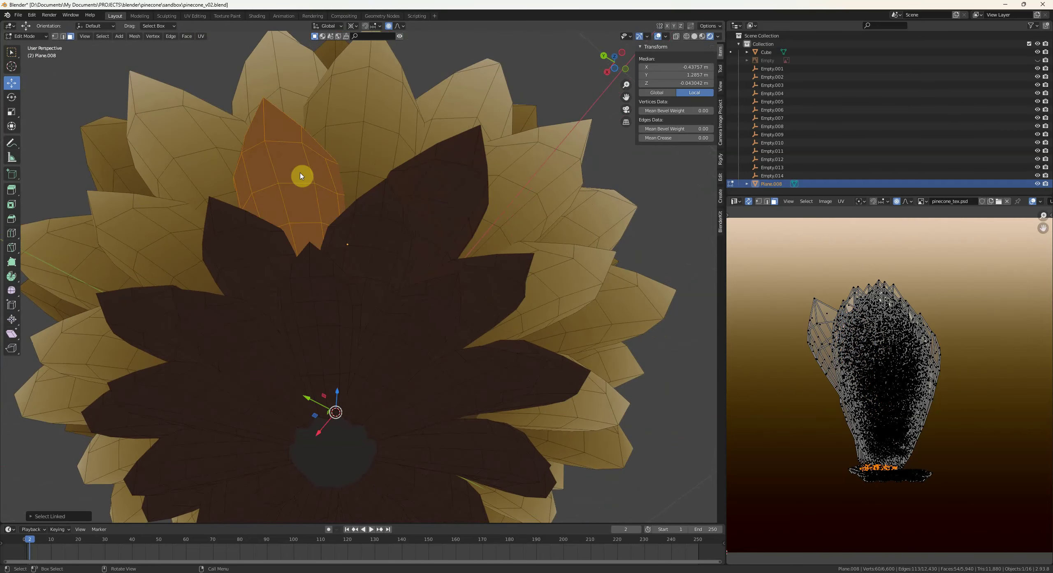
key("u")
left_click(301, 174)
key("alt+a")
- Select only the next short dark scale beside the mapped outer ring and project its UVs from view
key("Tab")
scroll(352, 207, "down", 3)
middle_click_drag(352, 206, 377, 248)
scroll(372, 287, "down", 3)
key("Tab")
scroll(378, 248, "up", 5)
middle_click_drag(378, 190, 407, 233, "shift")
key("l")
key("i")
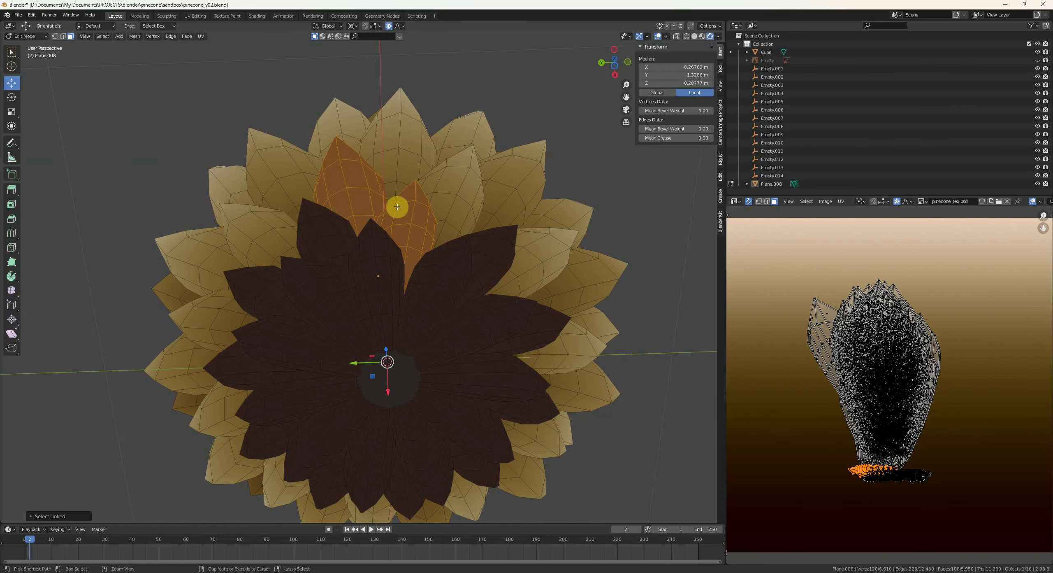
key("i")
left_click(402, 202)
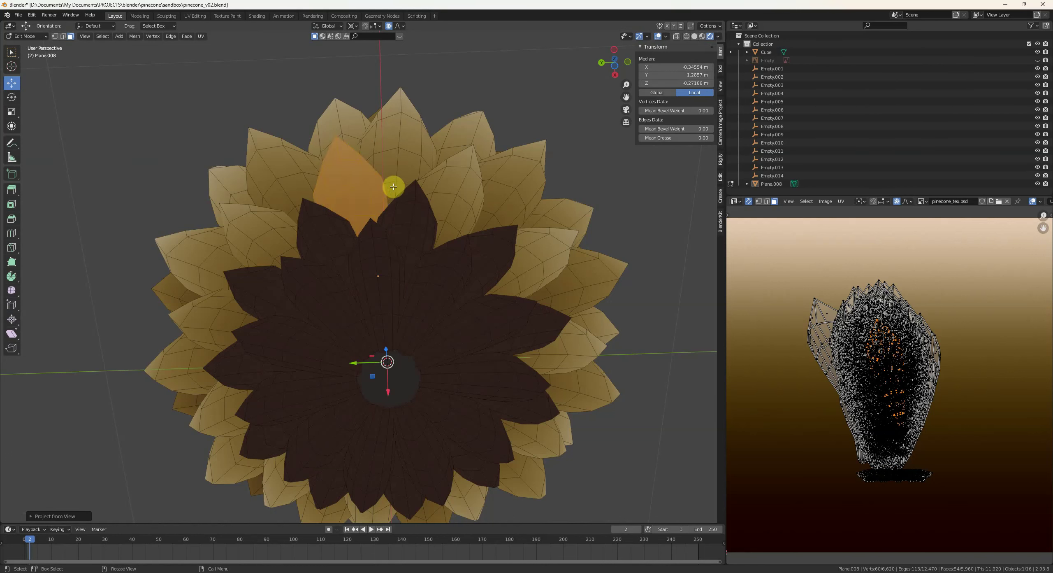
- Select the narrow dark scale adjoining the one just mapped and project its UVs from view
key("alt+a")
middle_click_drag(431, 202, 407, 223, "shift")
key("l")
key("u")
left_click(388, 231)
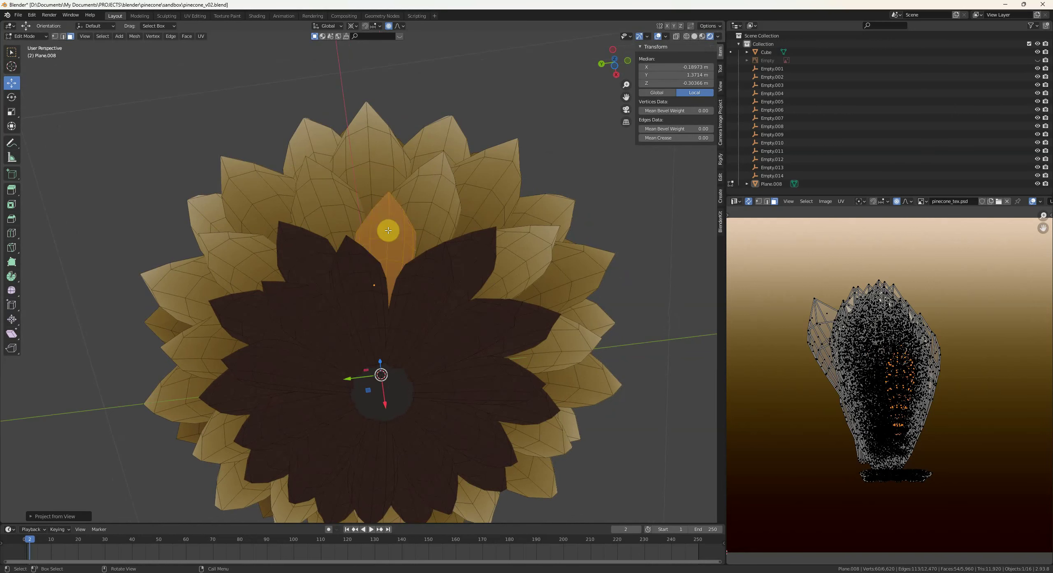
- Project from view the first long innermost scale next to the hub and the short dark scale behind it
left_click(350, 264)
key("l")
left_click(351, 264)
middle_click_drag(350, 263, 376, 256)
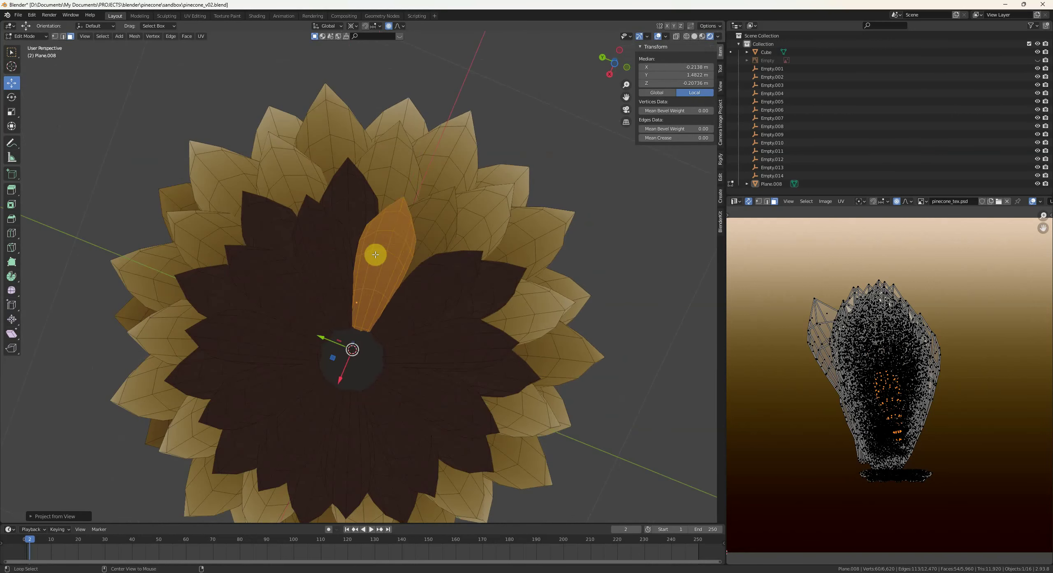
key("alt+a")
key("l")
left_click(344, 204)
- Select the second long innermost scale beside the mapped one and project its UVs from view
left_click(336, 226)
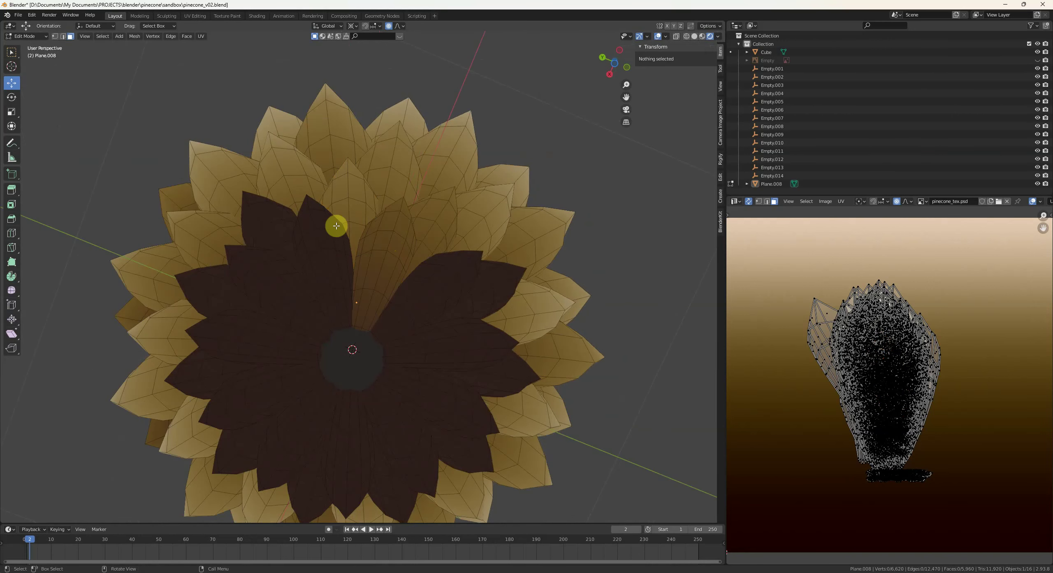
key("l")
key("u")
left_click(324, 242)
key("alt+a")
- Rotate the underside and project from view the facing pointed outer dark scale and the adjacent long innermost scale
middle_click_drag(326, 241, 378, 234)
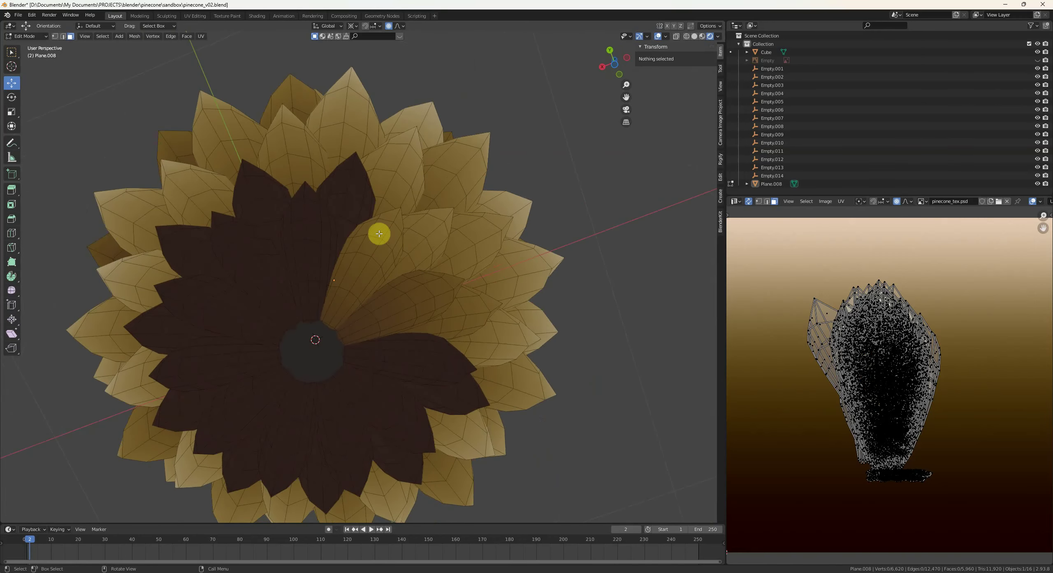
key("l")
key("u")
left_click(353, 206)
left_click(333, 228)
left_click(315, 240)
key("l")
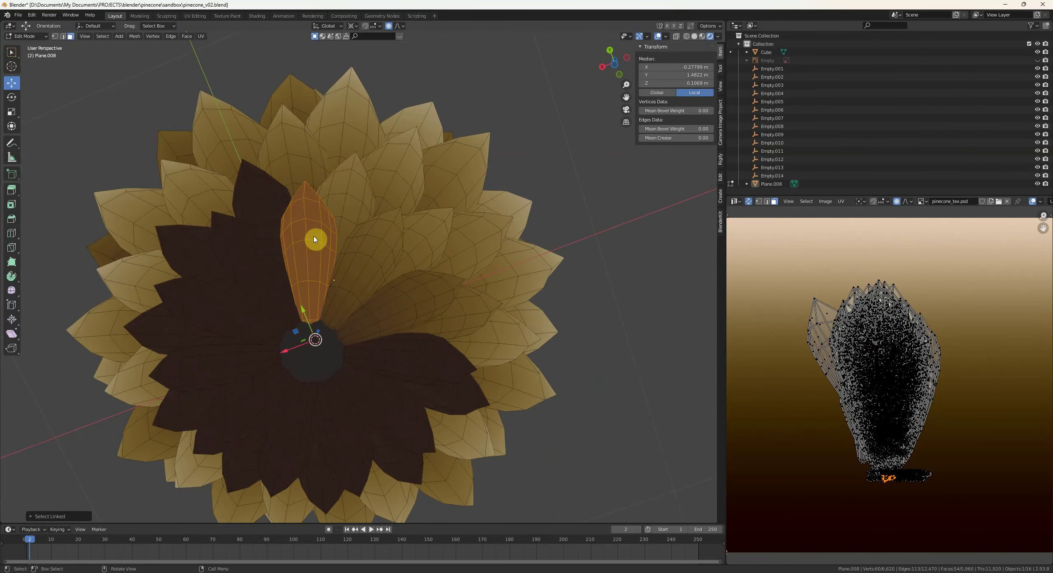
key("u")
left_click(317, 242)
- Select the short dark scale behind the inner whorl and project its UVs, repeating the projection after a slight view turn
middle_click_drag(317, 239, 377, 241, "shift")
key("alt+a")
left_click(349, 220)
key("ctrl+l")
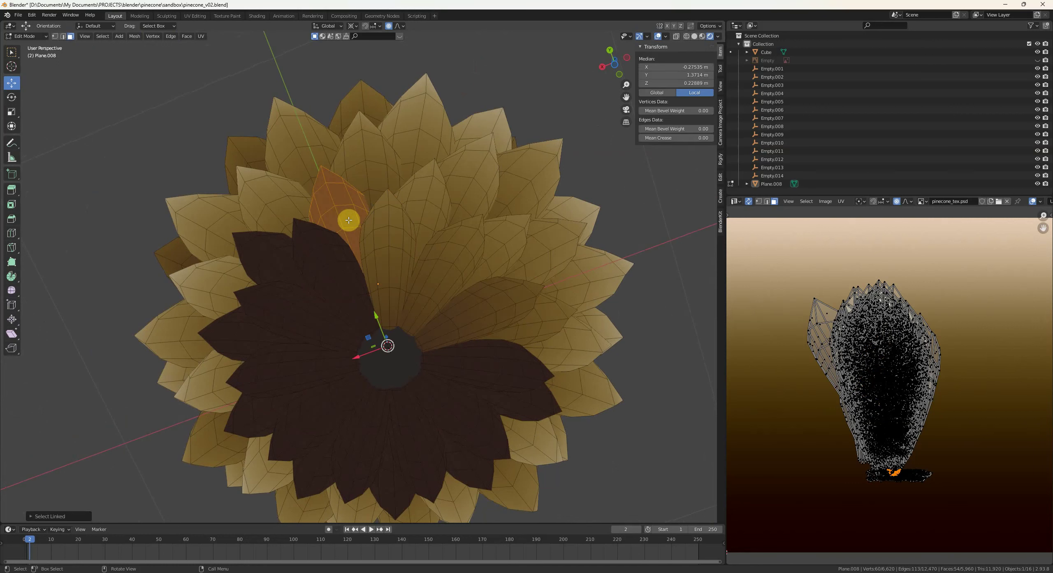
key("u")
left_click(348, 219)
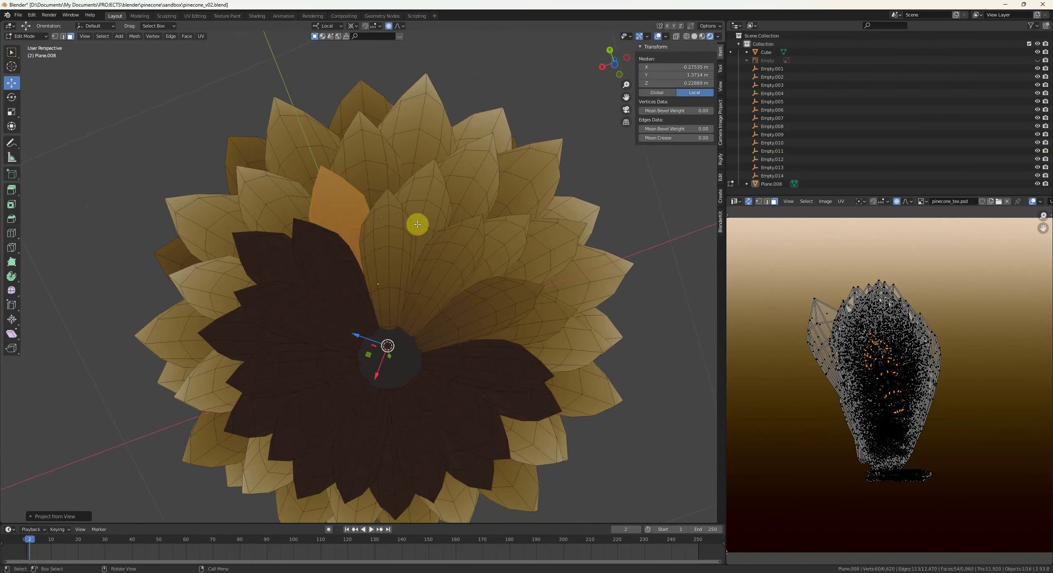
middle_click_drag(383, 226, 390, 230)
key("u")
left_click(391, 230)
key("alt+a")
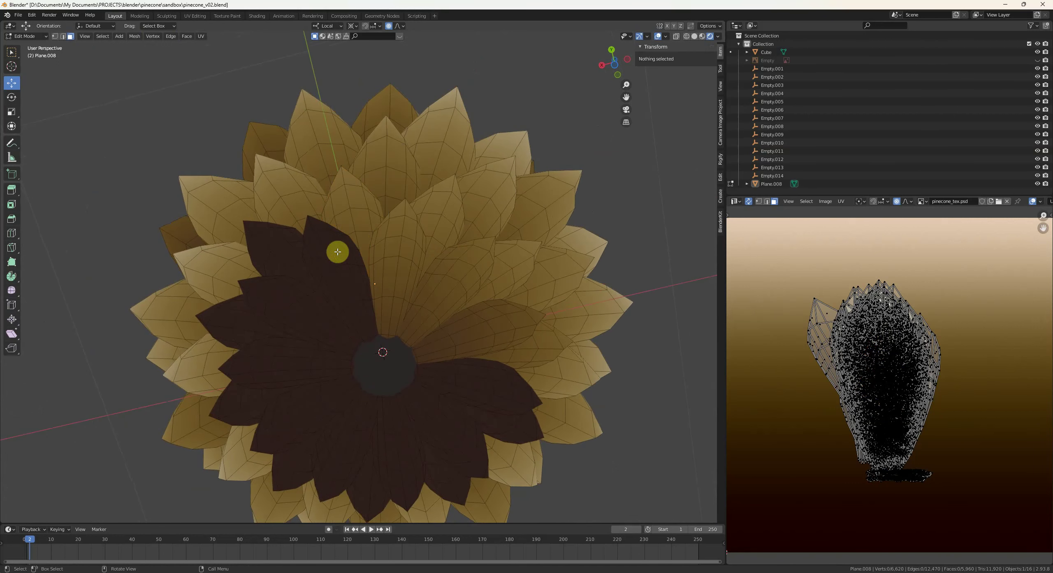
- Project from view the next long innermost scale, and from a turned view the pointed dark scale behind it
key("l")
left_click(333, 256)
middle_click_drag(333, 256, 376, 242)
key("alt+a")
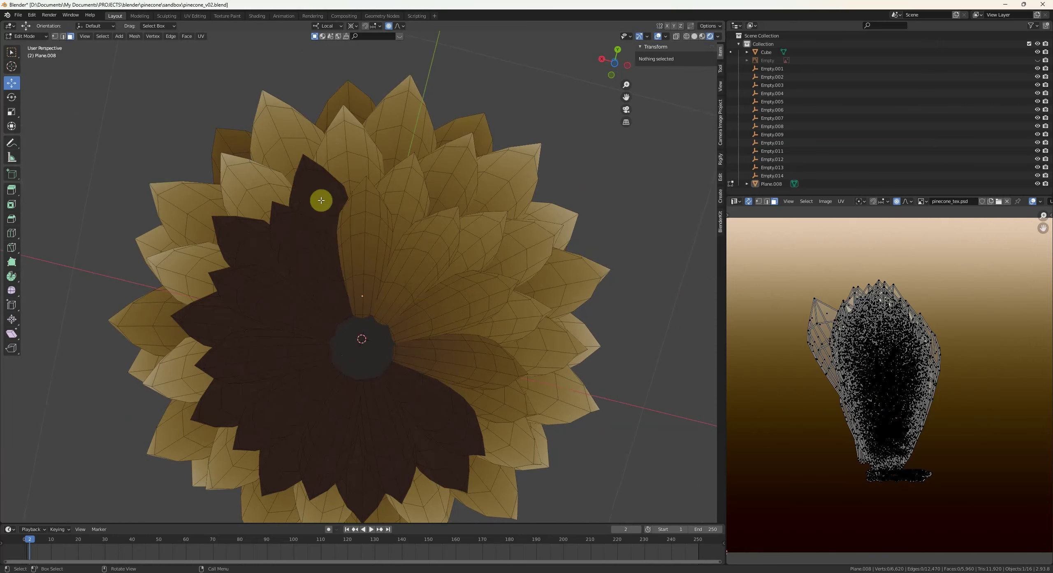
key("l")
key("u")
left_click(323, 200)
- Turn the underside further and separately project the UVs of the facing inner scale and the pointed one beside it
middle_click_drag(323, 200, 409, 211)
key("alt+a")
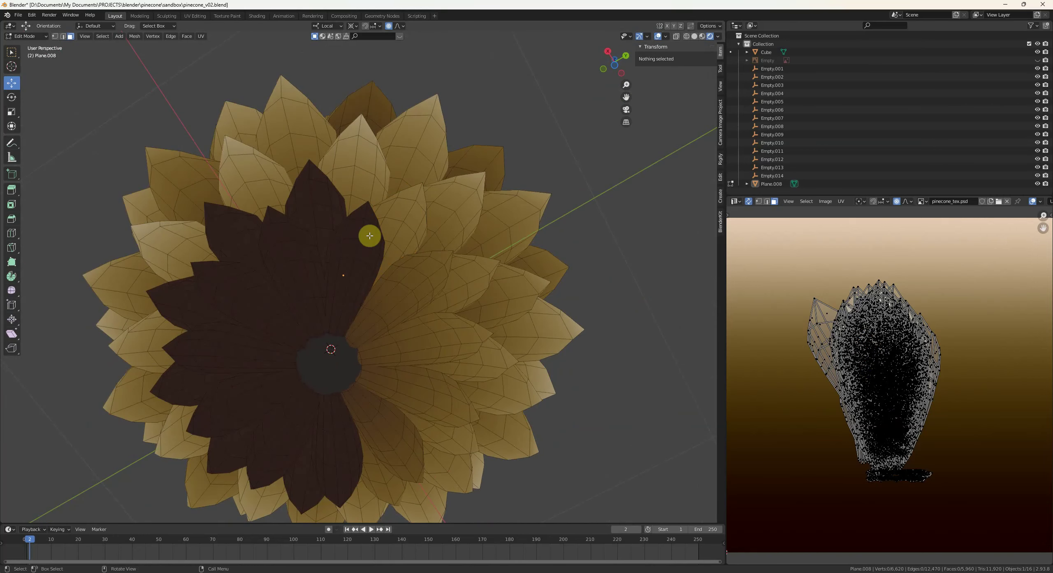
key("l")
key("alt+a")
key("l")
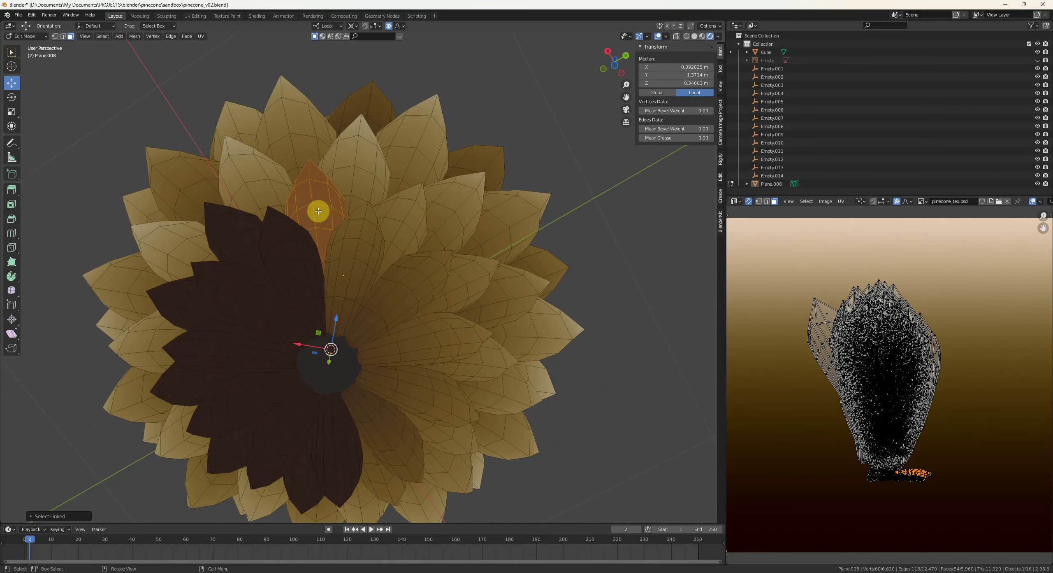
key("u")
left_click(317, 211)
key("alt+a")
- Bring the next inner and outer dark scale pair to face the view and project each one's UVs
middle_click_drag(360, 233, 403, 234)
left_click(340, 228)
key("ctrl+l")
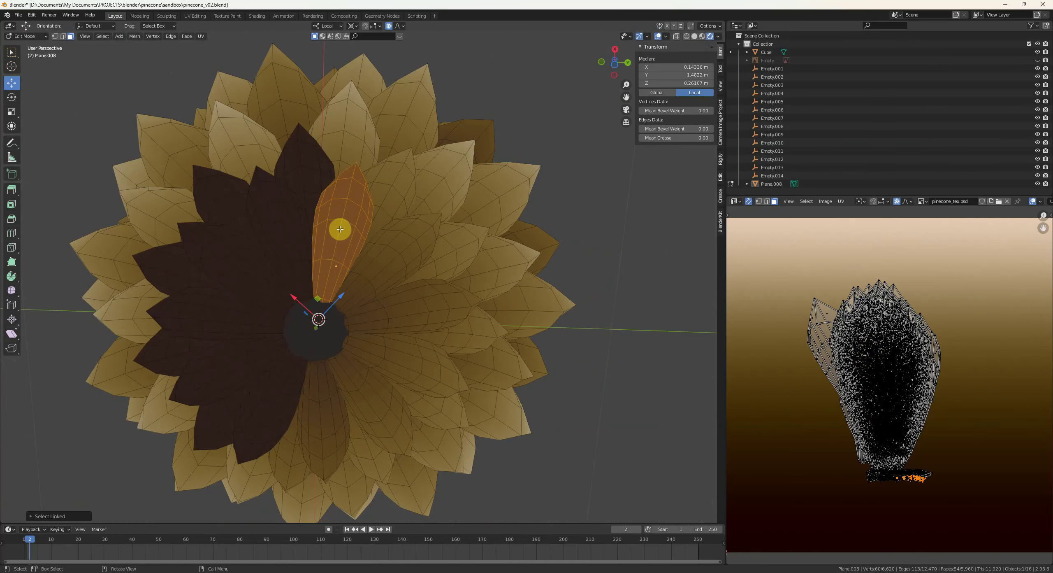
key("alt+a")
left_click(314, 188)
key("ctrl+l")
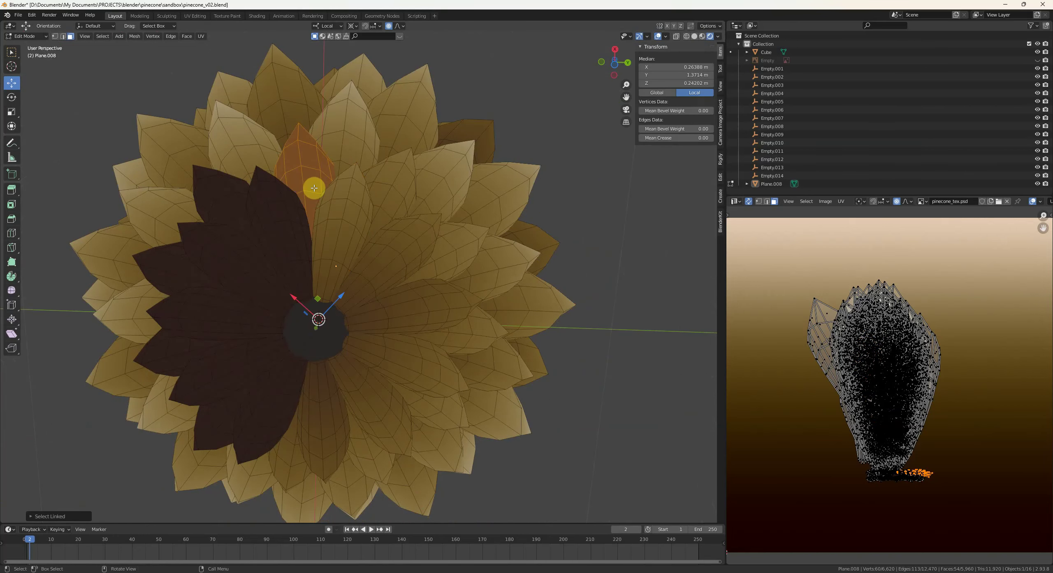
- Continue around the hub by projecting from view the following long inner scale and its pointed outer neighbour
key("alt+a")
middle_click_drag(291, 226, 376, 209)
left_click(335, 206)
key("ctrl+l")
key("alt+a")
left_click(348, 169)
key("ctrl+l")
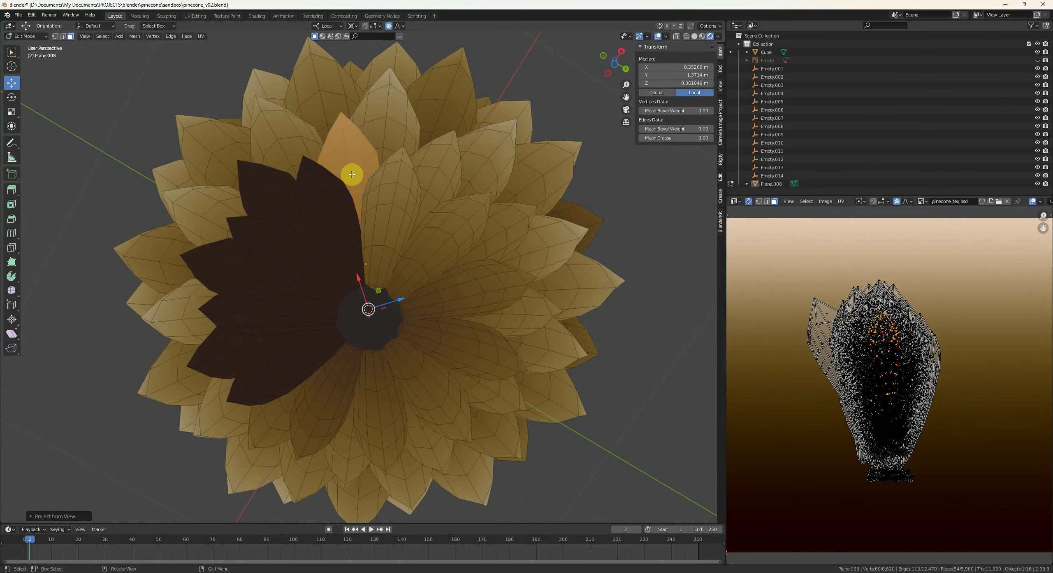
- Rotate to the adjoining dark scales and project the inner scale's and the short outer scale's UVs individually
middle_click_drag(352, 174, 395, 179)
left_click(395, 180)
key("ctrl+l")
key("alt+a")
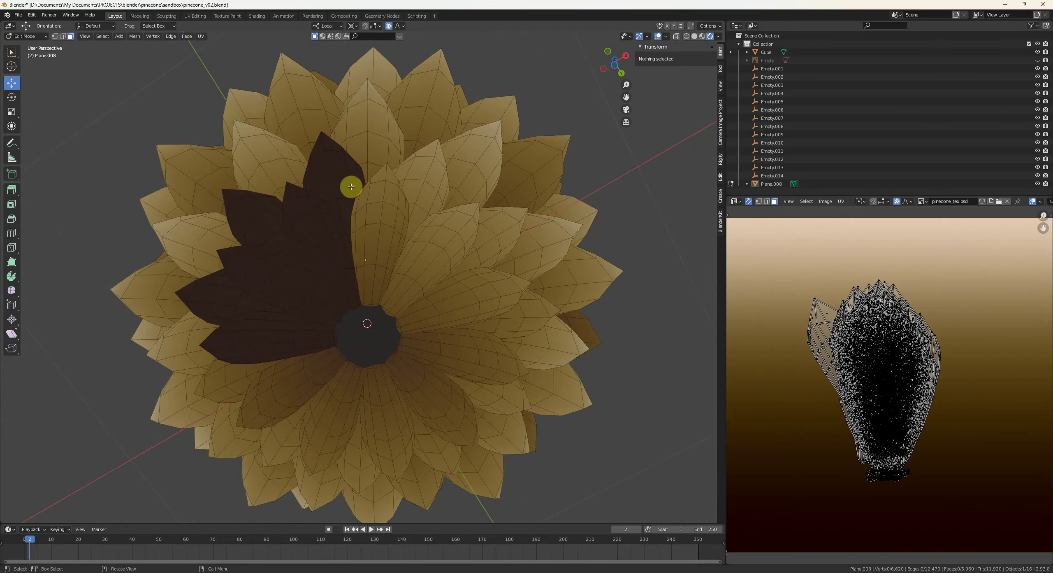
left_click(346, 184)
key("ctrl+l")
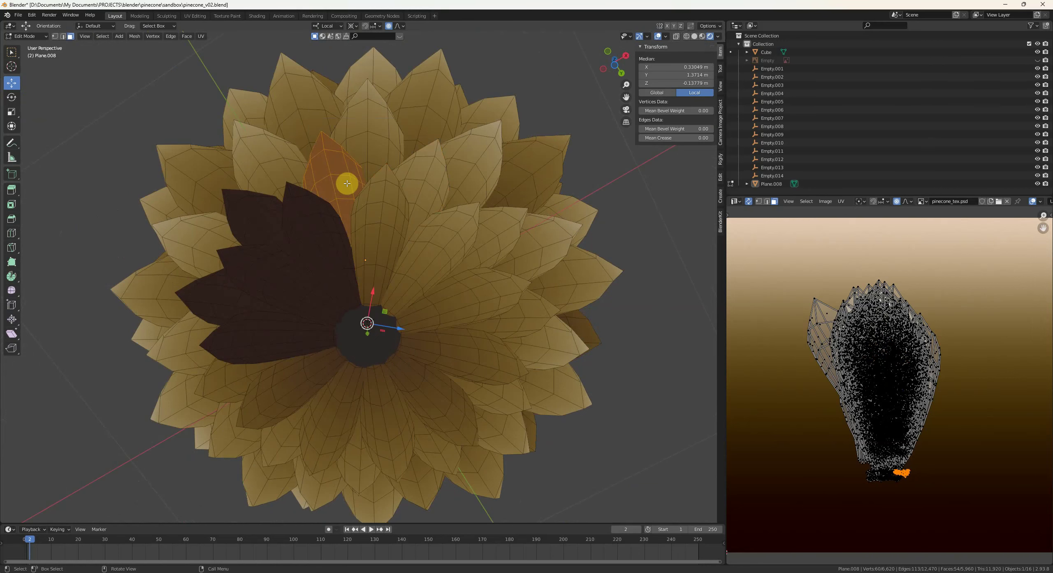
left_click(345, 183)
- Project from view the long scale facing straight up from the hub and the partly hidden dark scale beside it
key("alt+a")
middle_click_drag(332, 178, 404, 200)
left_click(369, 219)
key("ctrl+l")
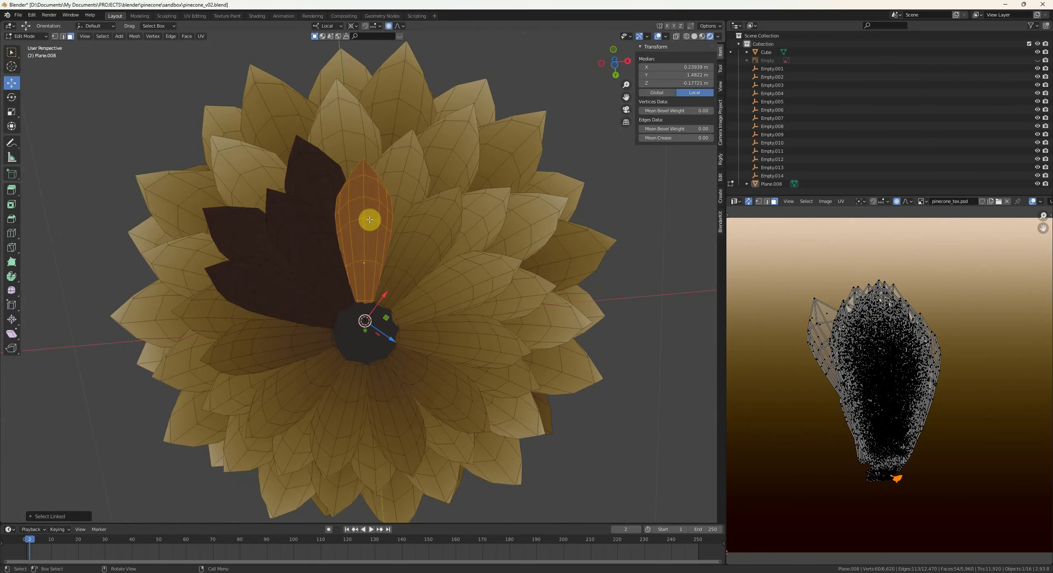
key("alt+a")
left_click(321, 189)
key("ctrl+l")
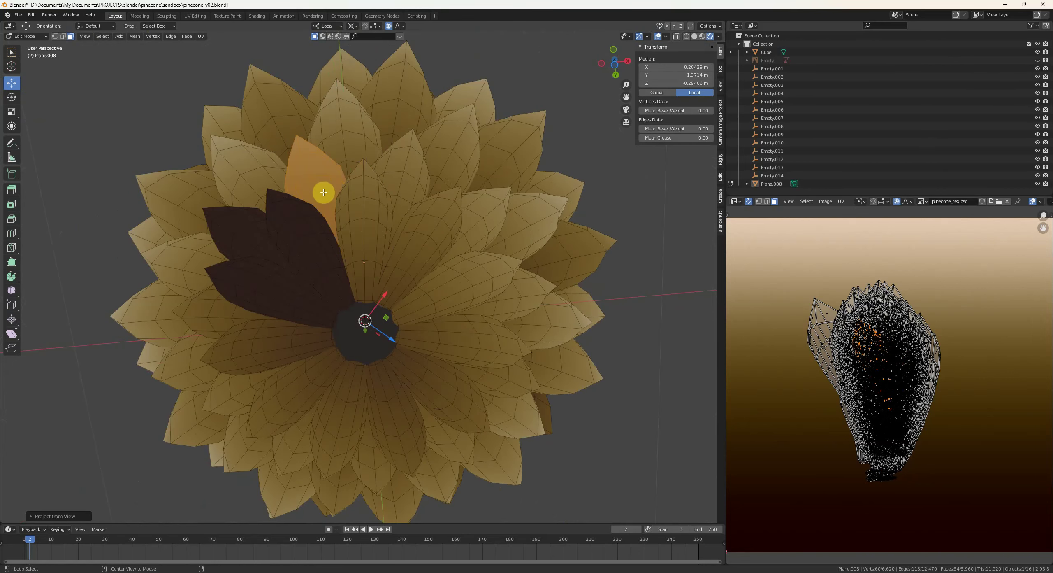
- Project from view the second-to-last long inner scale and the last short outer dark scale, each on its own
key("alt+a")
middle_click_drag(323, 193, 396, 201)
left_click(360, 207)
key("ctrl+l")
key("u")
left_click(357, 208)
key("alt+a")
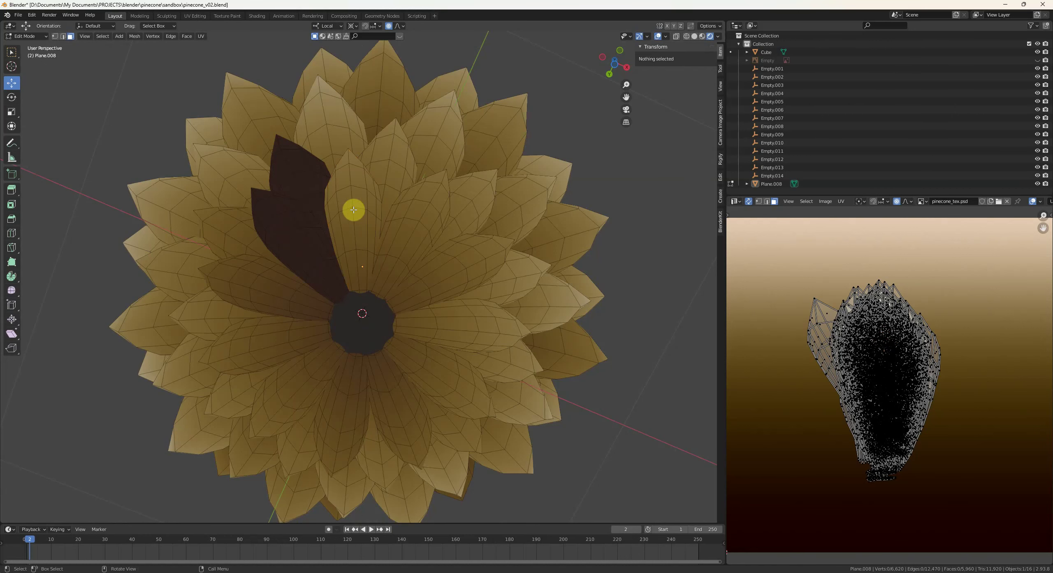
left_click(312, 189)
key("ctrl+l")
key("u")
left_click(312, 187)
key("alt+a")
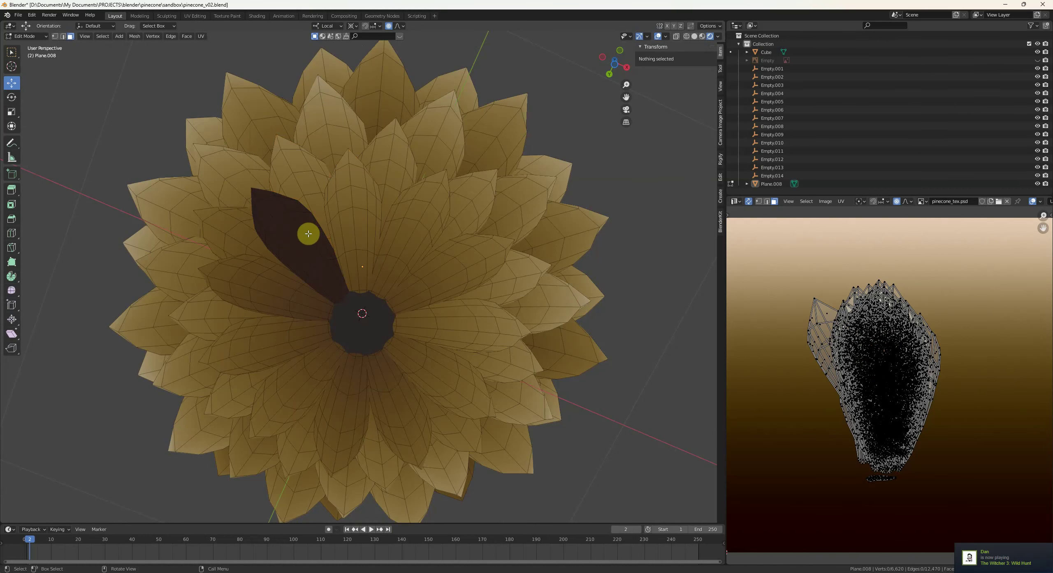
- Select the last remaining dark scale on the underside, project its UVs from view and clear the selection
left_click(306, 234)
key("ctrl+l")
key("u")
left_click(309, 236)
middle_click_drag(309, 237, 393, 307)
key("alt+a")
- Select the scales of the pinecone's bottom rows and move their UVs down the gradient with proportional editing off
left_click_drag(262, 320, 536, 379)
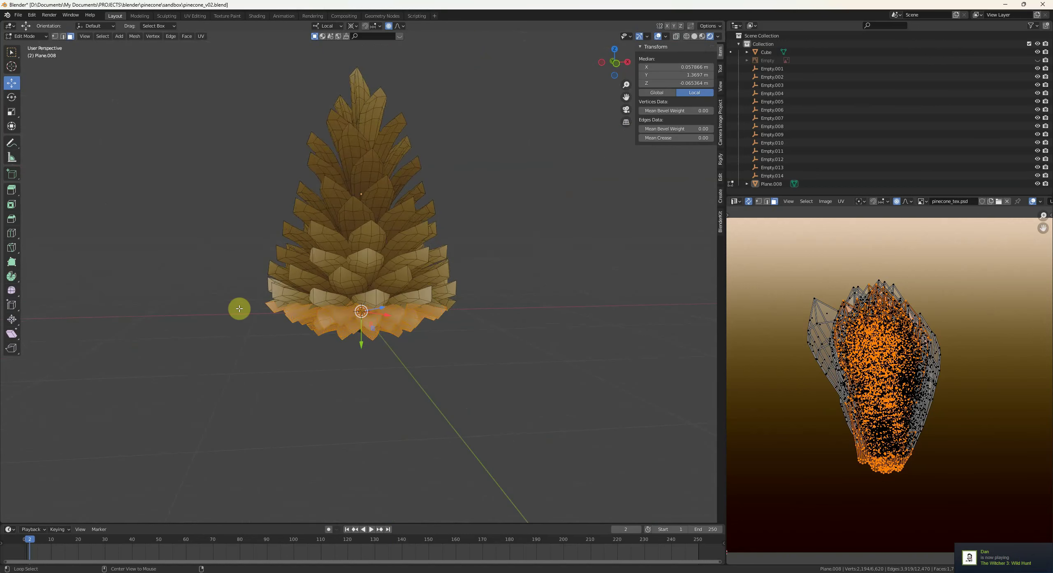
middle_click_drag(237, 308, 447, 305)
key("ctrl+KP_Add")
key("g")
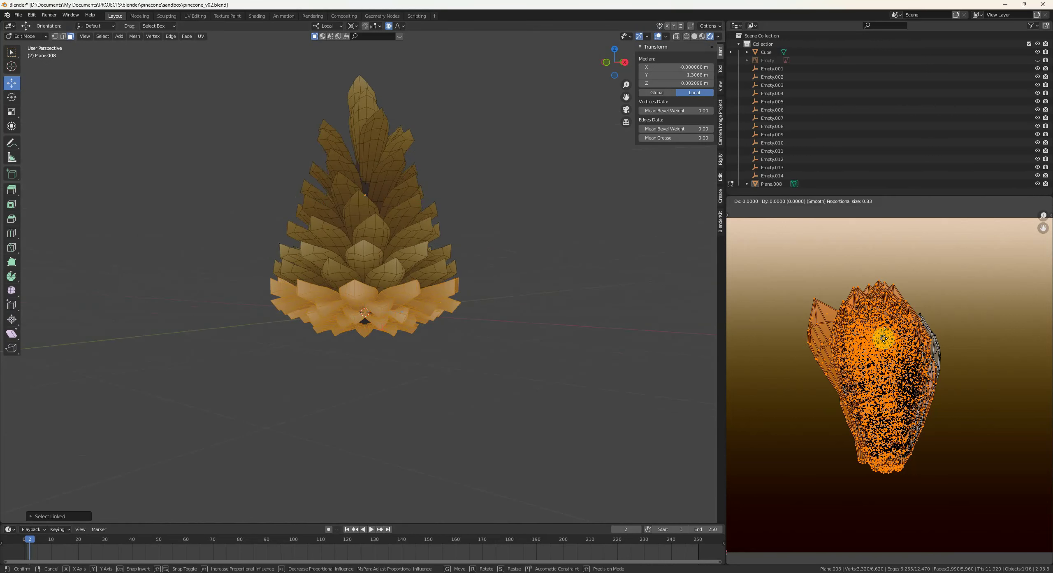
right_click(880, 344)
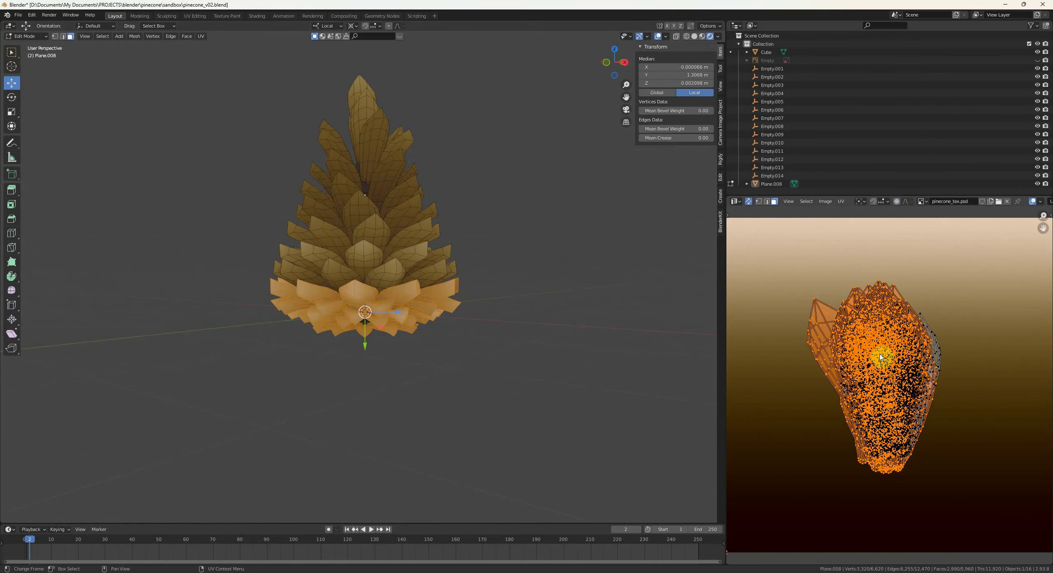
key("g")
left_click(884, 383)
- Inspect the pinecone in Object Mode, then select a single upper front scale in Edit Mode and resize its UVs
key("Tab")
left_click(530, 333)
middle_click_drag(574, 319, 449, 344)
middle_click_drag(438, 263, 409, 310, "shift")
scroll(409, 311, "up", 4)
middle_click_drag(409, 310, 354, 251)
key("Tab")
key("alt+a")
key("l")
key("g")
left_click(904, 415)
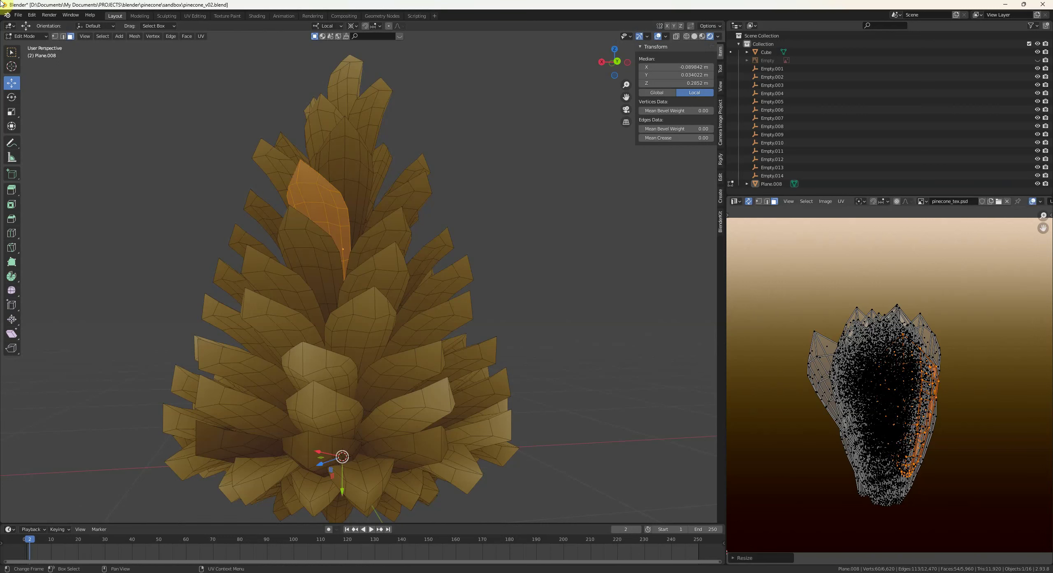
- Select two upper scales on adjacent sides of the pinecone one at a time and enlarge the UVs of each
key("alt+a")
key("l")
key("g")
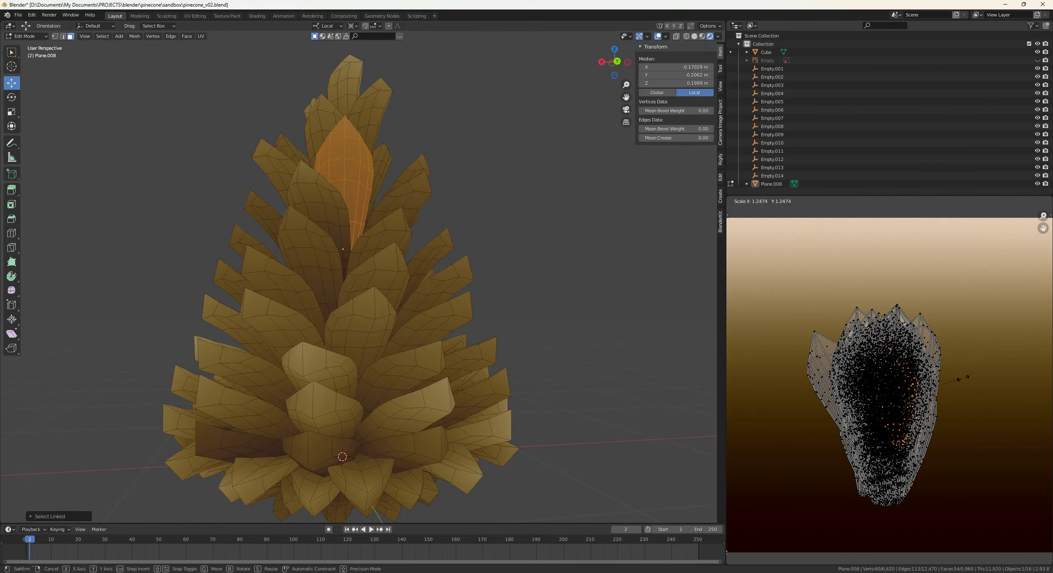
left_click(1003, 368)
middle_click_drag(579, 316, 516, 321)
key("alt+a")
key("l")
key("g")
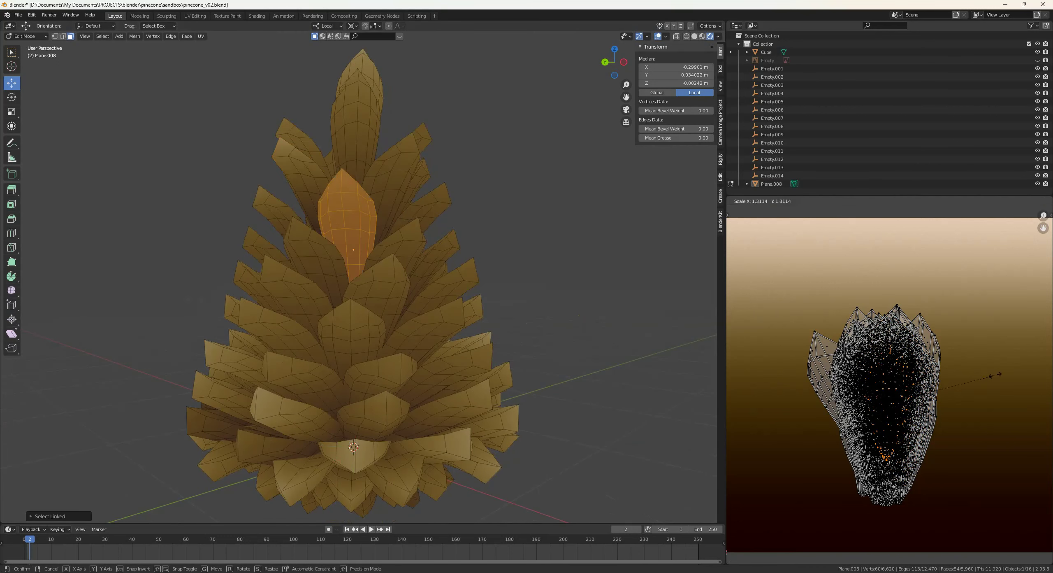
left_click(996, 386)
- Enlarge the UVs of the slanted upper scale beside the front one, and those of the long scale just below the tip, separately
key("alt+a")
middle_click_drag(522, 282, 507, 278)
left_click(386, 195)
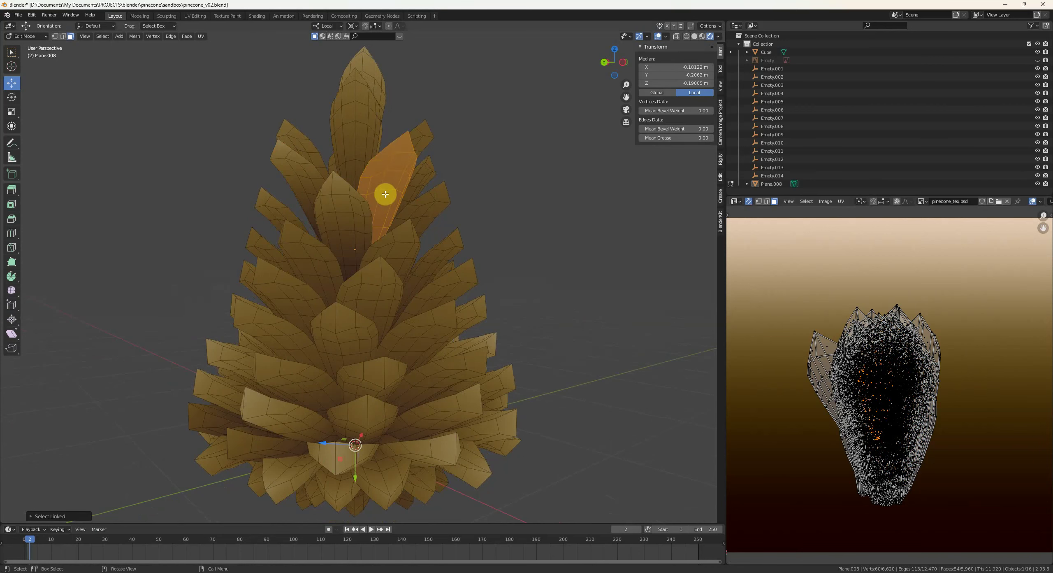
key("ctrl+l")
key("alt+a")
left_click(369, 142)
key("ctrl+l")
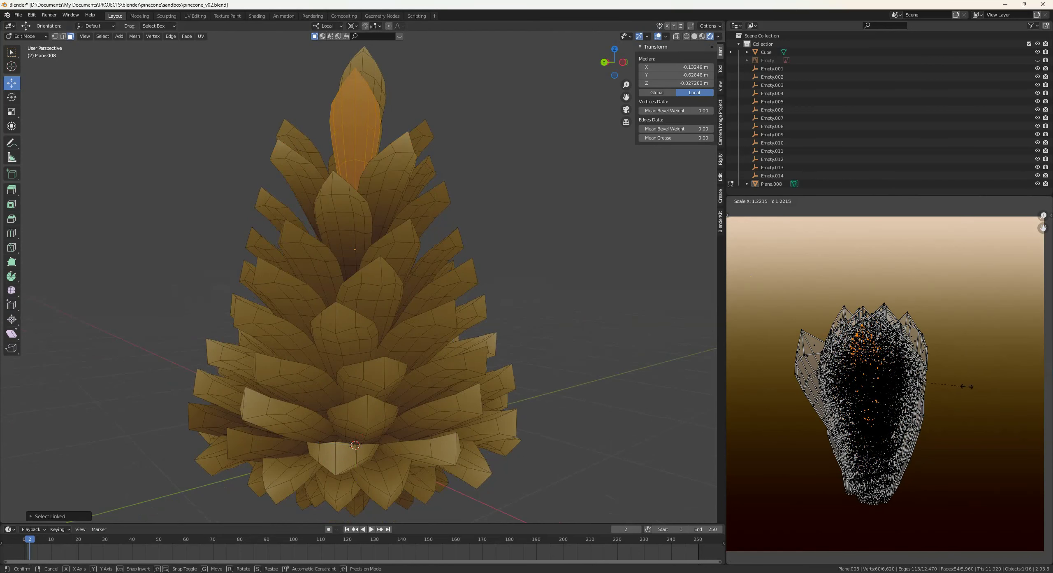
left_click(1006, 380)
key("alt+a")
- On the next side of the pinecone, resize the UVs of the central upper scale and its slanted neighbour individually
middle_click_drag(505, 294, 409, 261)
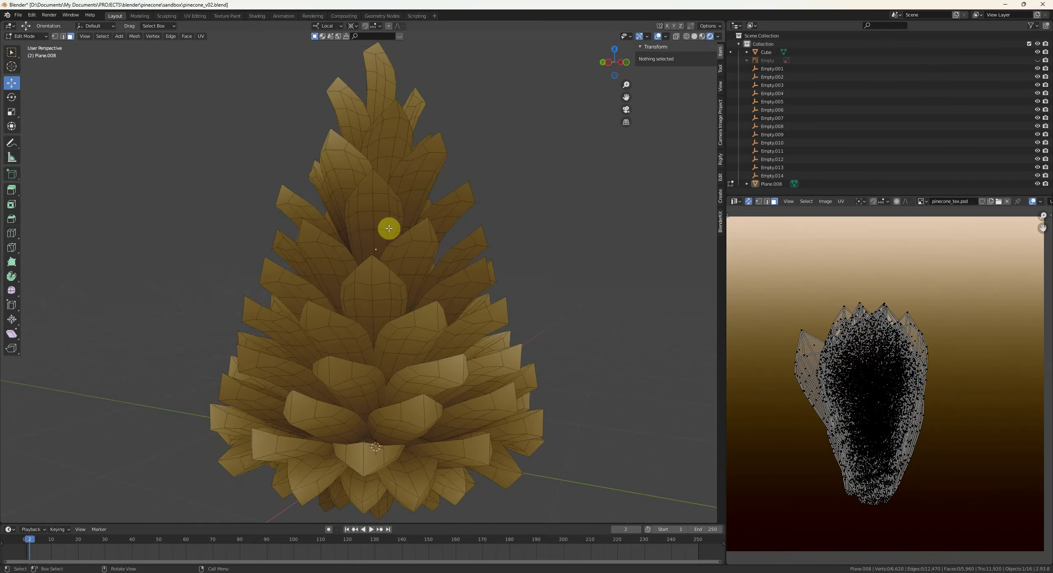
left_click(389, 228)
key("ctrl+l")
left_click(1031, 390)
key("alt+a")
key("l")
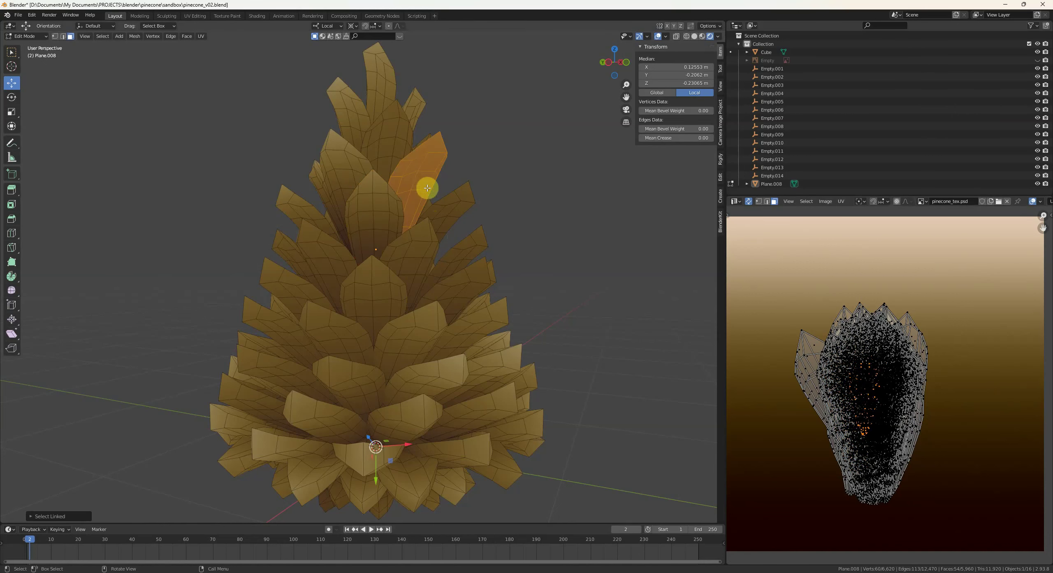
middle_click_drag(527, 213, 475, 224)
key("s")
left_click(1010, 395)
key("alt+a")
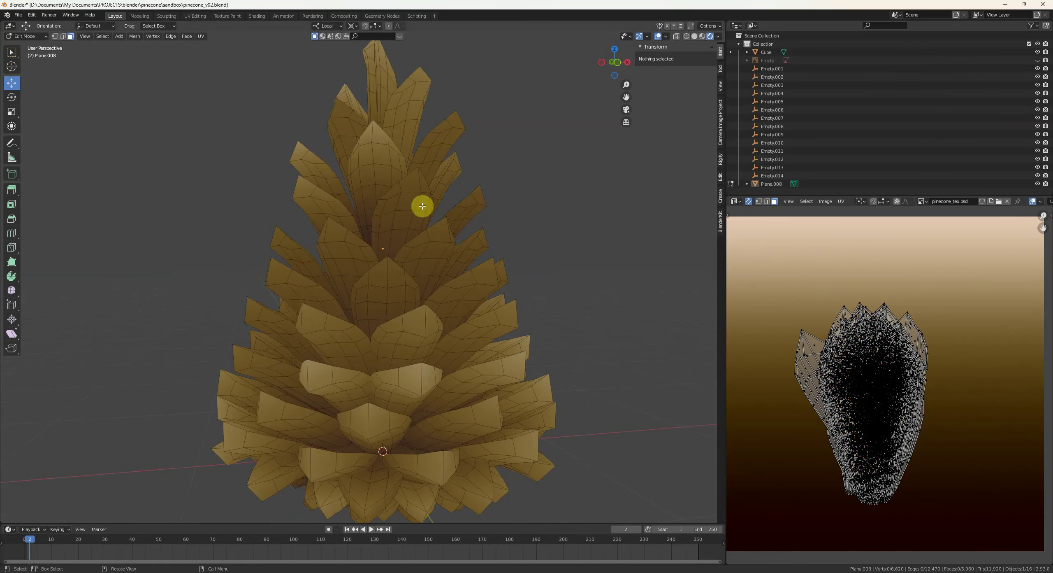
- Resize the UVs of three darker scales stacked down the middle of this side, one scale at a time
left_click(402, 213)
key("ctrl+l")
left_click(995, 390)
left_click(694, 375)
left_click(424, 270)
key("ctrl+l")
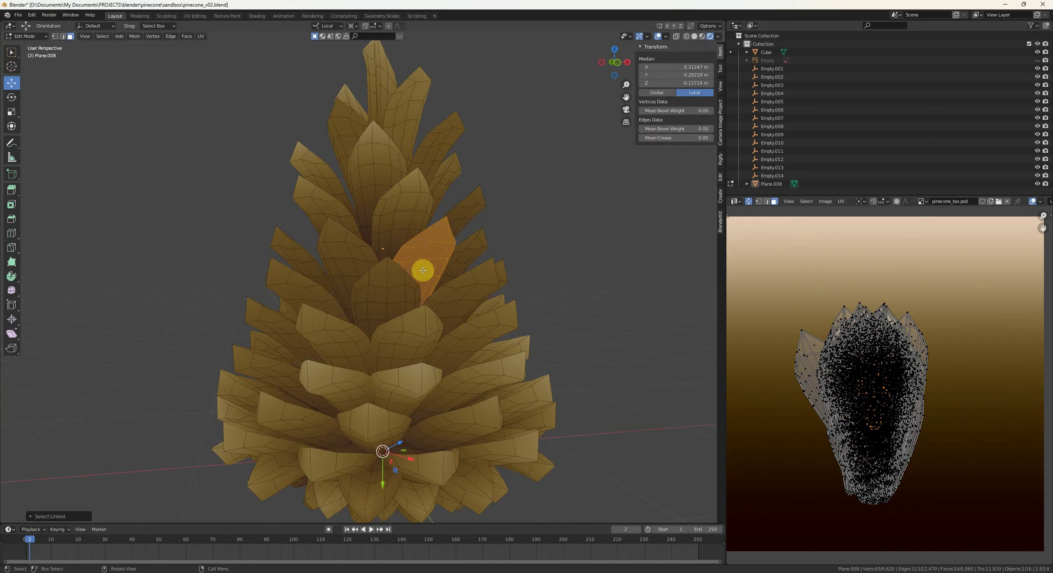
left_click(997, 399)
left_click(456, 359)
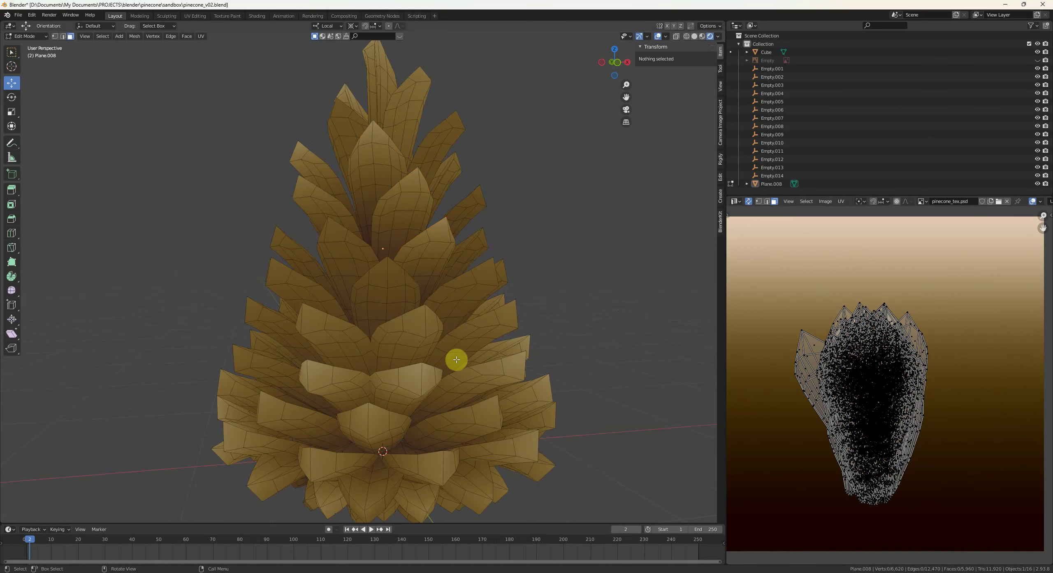
left_click(383, 301)
key("ctrl+l")
left_click(922, 385)
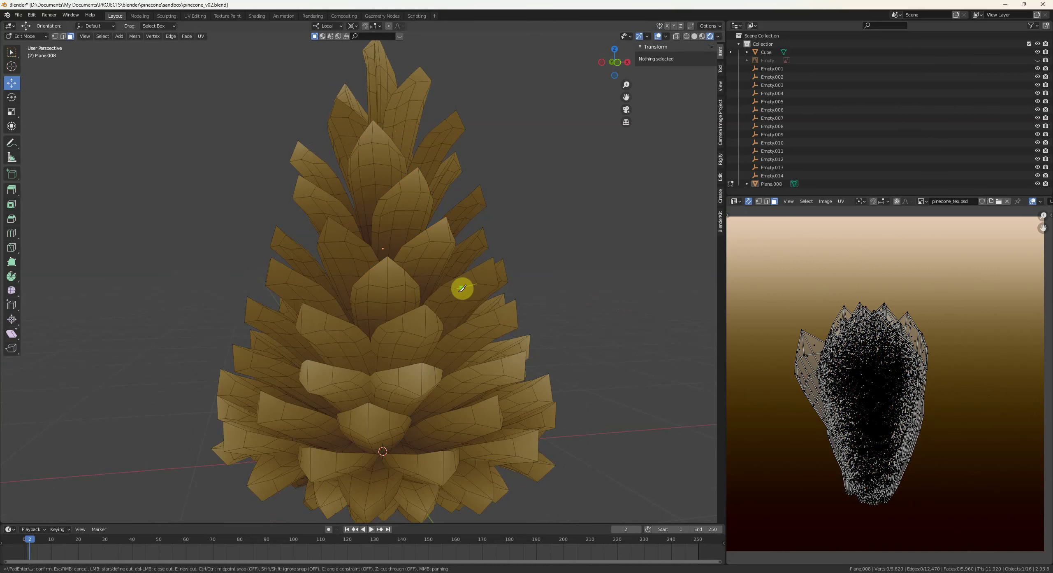
- Cancel the accidental knife cut, then enlarge the UVs of the long dark scale facing the view in the upper half
middle_click_drag(553, 338, 441, 333)
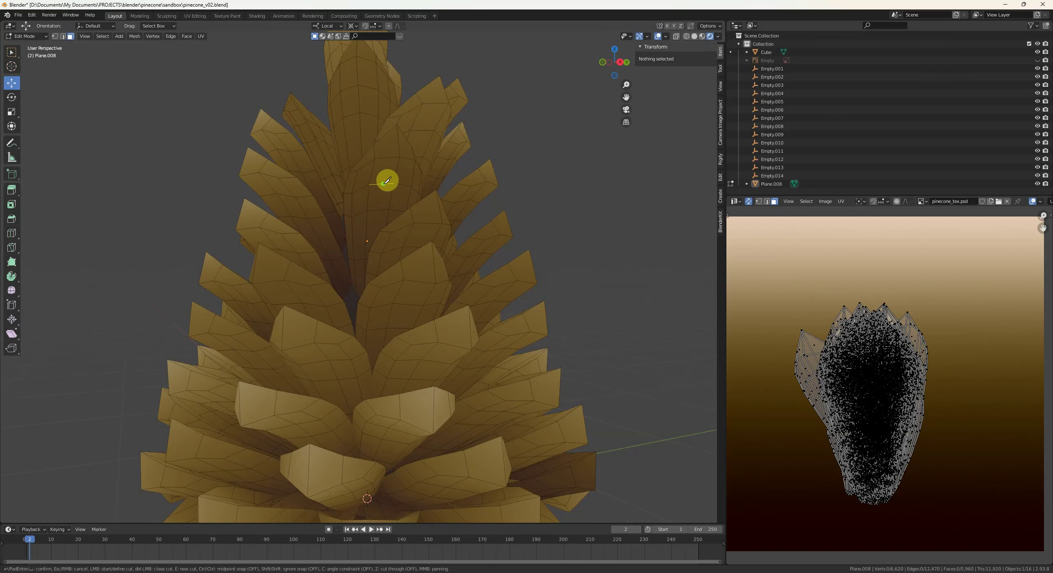
key("Escape")
key("l")
right_click(969, 390)
key("s")
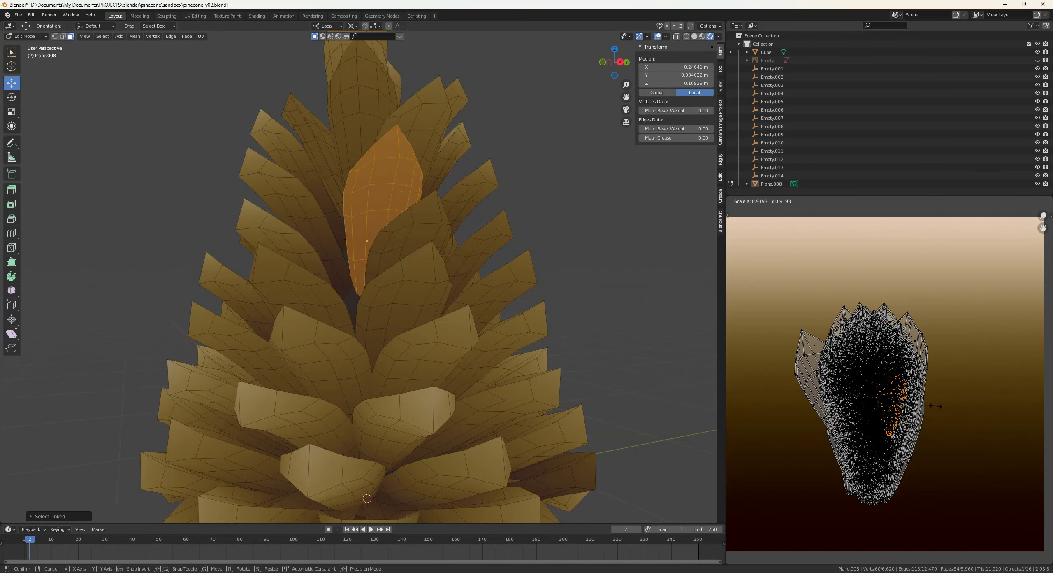
left_click(1002, 391)
left_click(700, 347)
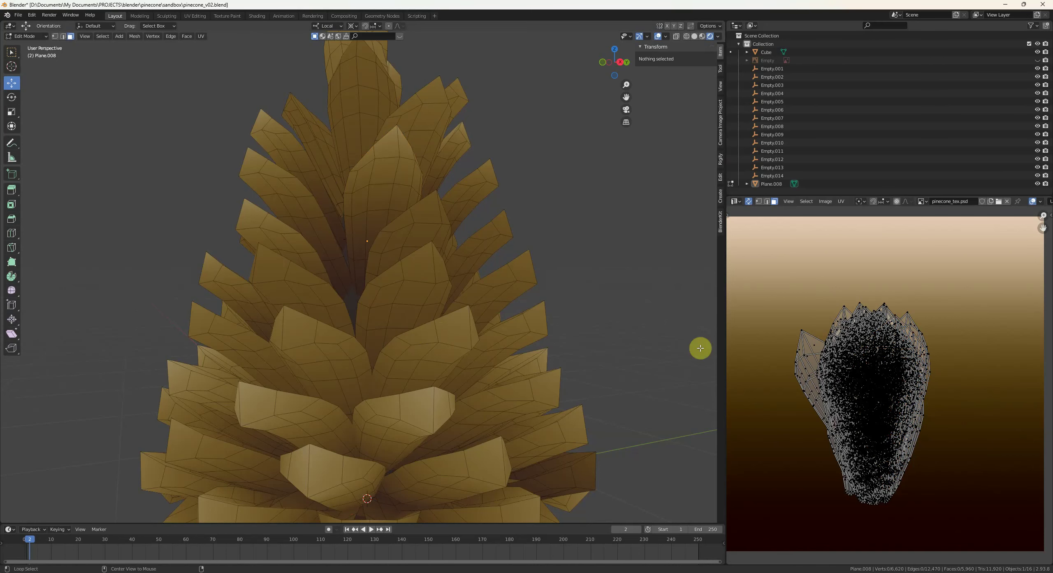
- Project the front scale just below the tip from view, scale and move its UVs on the gradient, and clear the selection
left_click(355, 133)
key("ctrl+l")
left_click(856, 414)
middle_click_drag(433, 270, 449, 325)
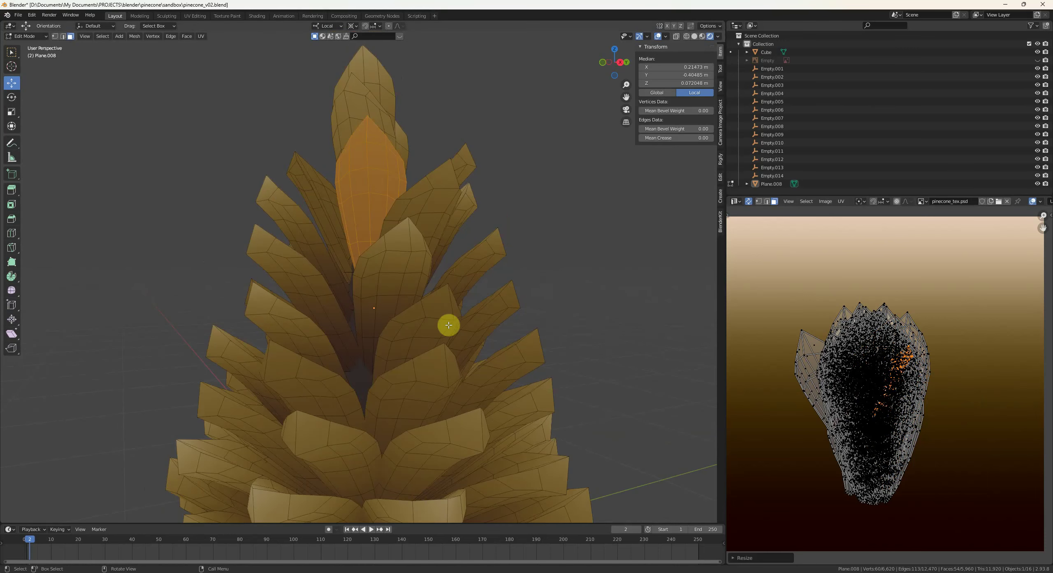
key("u")
left_click(473, 333)
key("s")
left_click(939, 363)
key("g")
left_click(938, 414)
key("s")
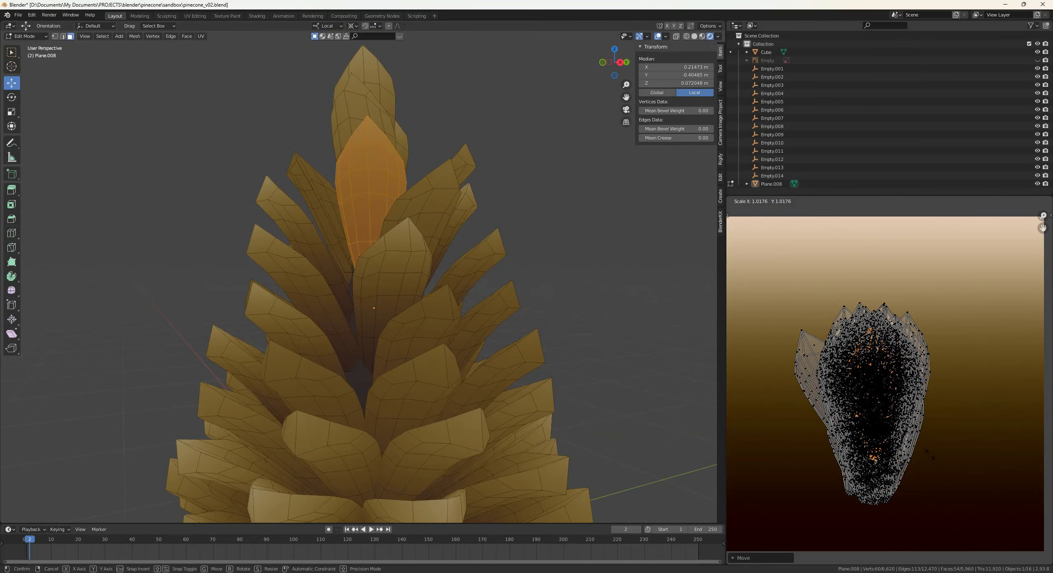
left_click(852, 431)
scroll(414, 298, "down", 1)
key("alt+a")
- Select the small dark scale between two lighter ones near the top, project it from view and resize its UVs
middle_click_drag(510, 330, 395, 298)
key("Tab")
key("Tab")
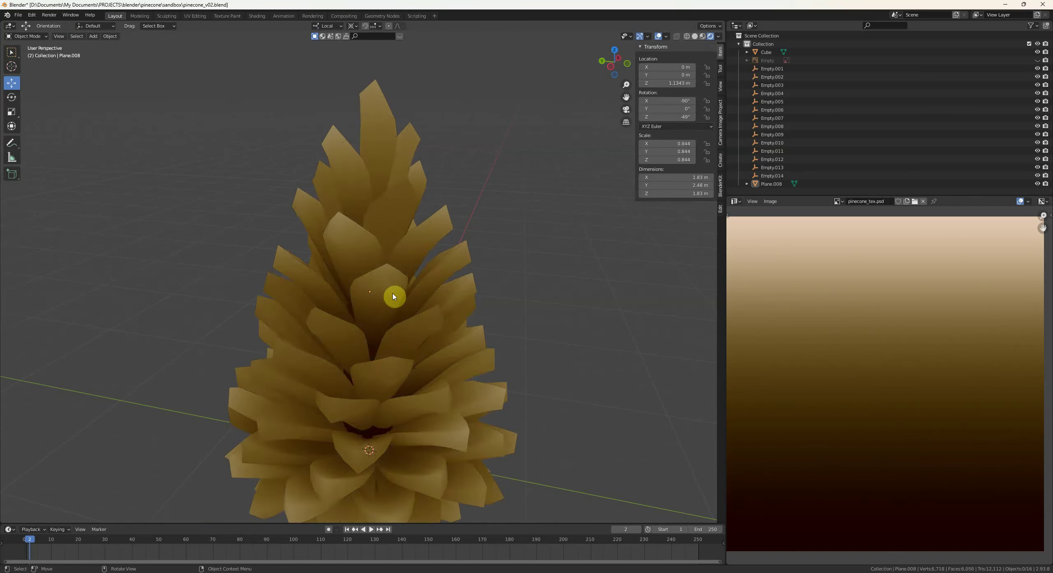
key("l")
middle_click_drag(388, 214, 536, 275)
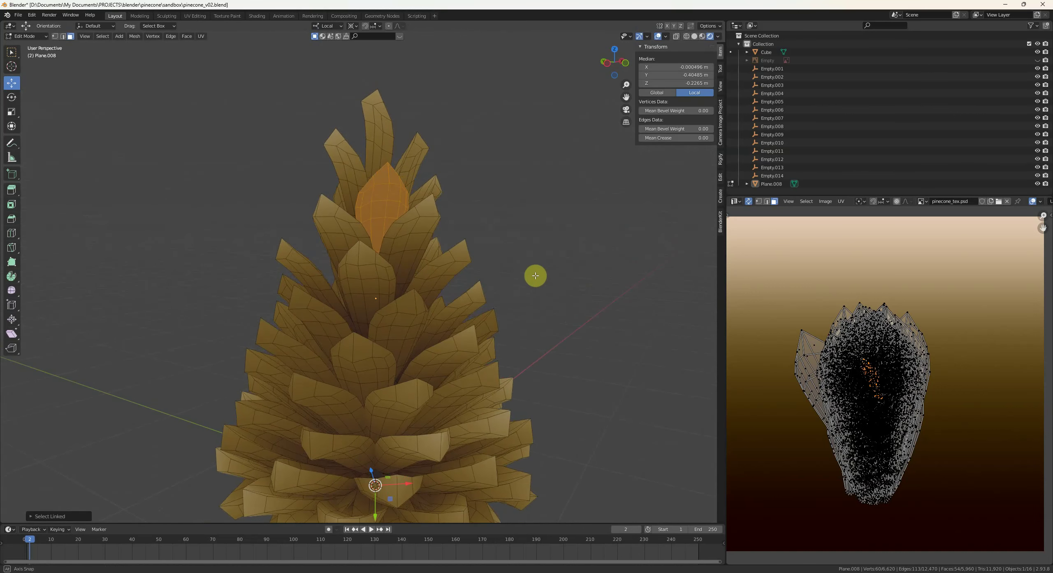
key("u")
left_click(533, 273)
key("s")
left_click(921, 389)
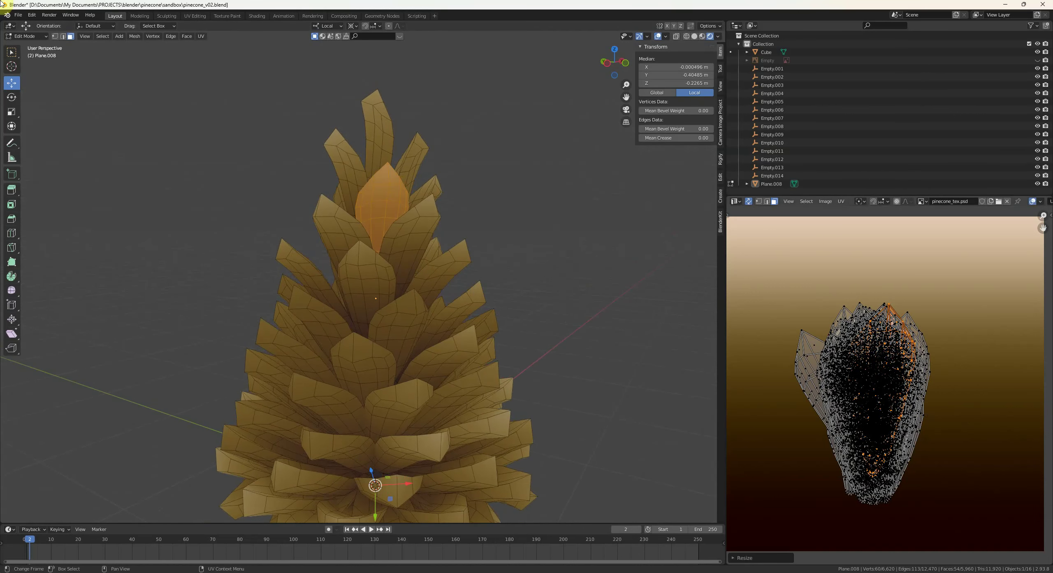
- Check the pinecone in Object Mode, then enlarge the UVs of the large front scale in the upper third
key("Tab")
middle_click_drag(478, 319, 363, 257)
key("Tab")
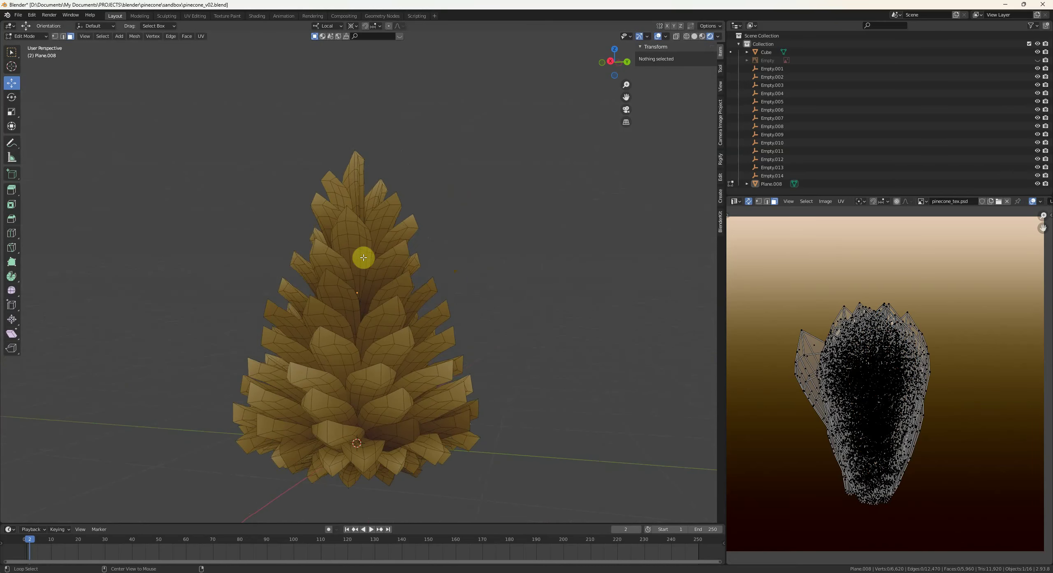
key("l")
key("s")
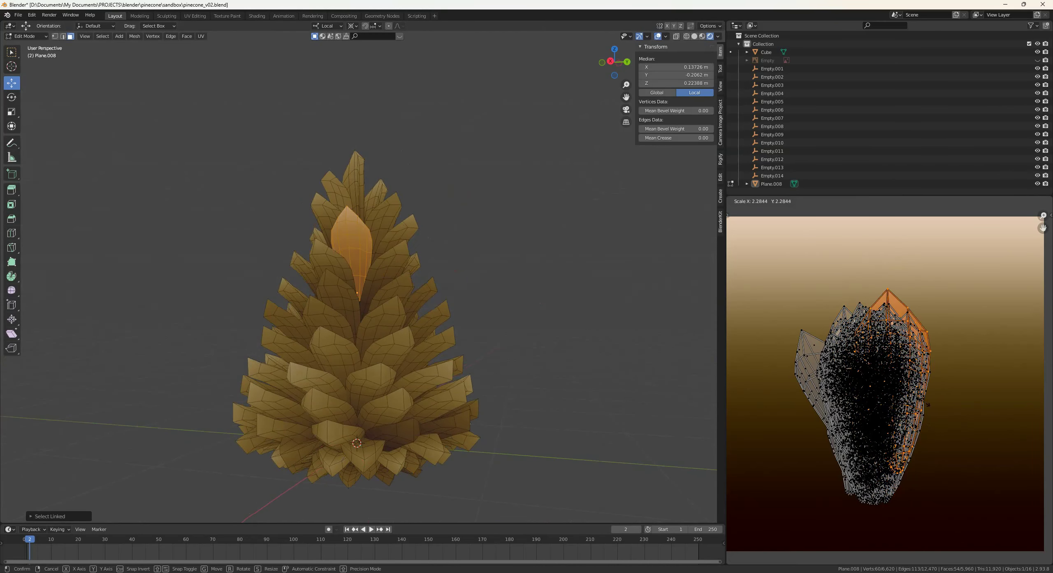
left_click(915, 362)
- Review the shading in Object Mode, then resize the UVs of two mid-height scales on neighbouring sides, each on its own
key("Tab")
middle_click_drag(598, 343, 356, 305)
key("Tab")
key("l")
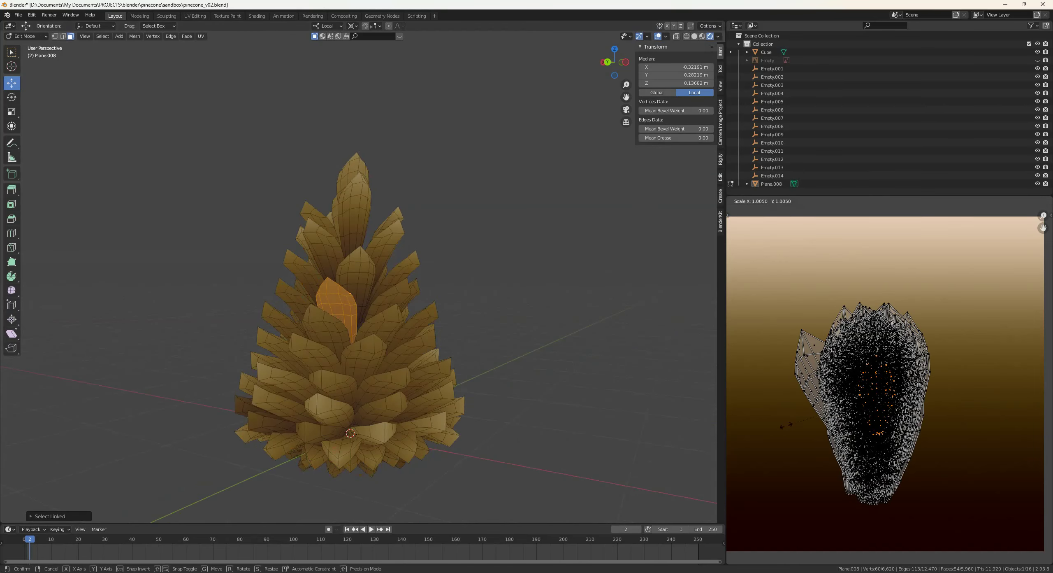
left_click(786, 425)
middle_click_drag(481, 358, 561, 354)
key("alt+a")
key("l")
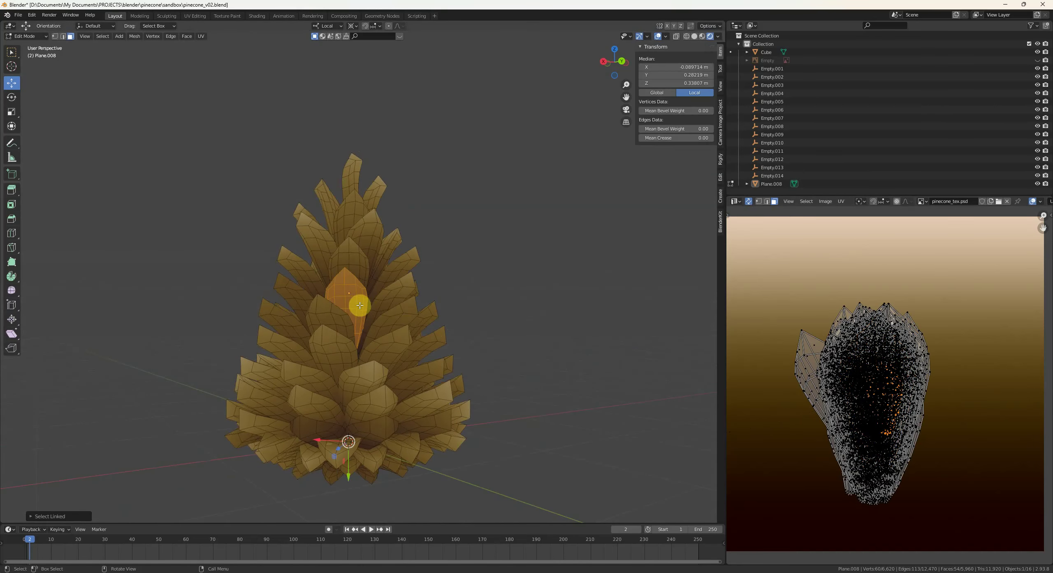
key("Return")
- Pick further single scales around the pinecone's upper middle, resize their UVs individually and clear the selection
left_click(358, 293)
middle_click_drag(357, 294, 393, 285)
key("l")
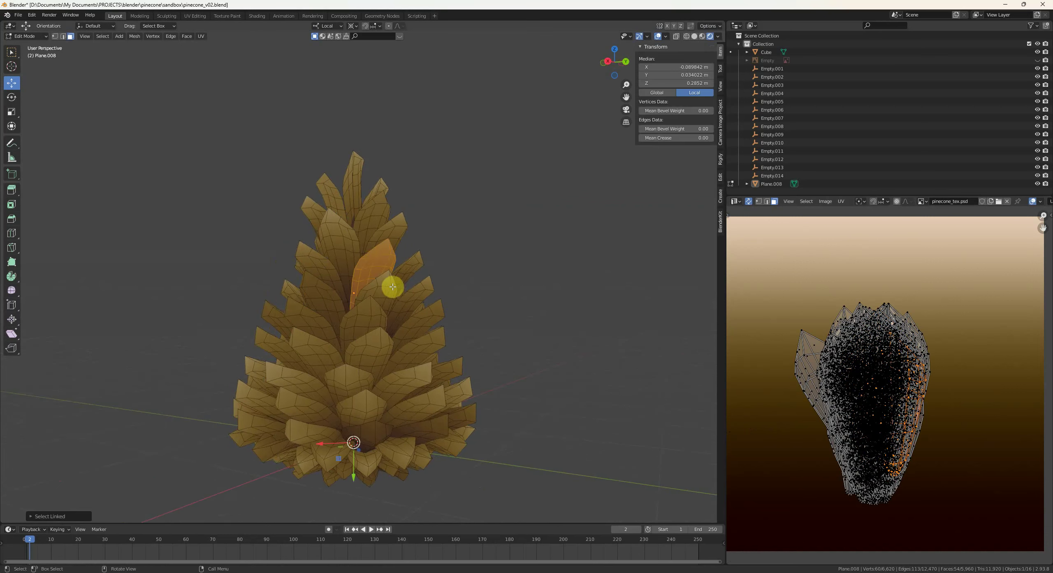
key("alt+a")
middle_click_drag(346, 324, 369, 329)
key("l")
left_click(399, 317)
key("l")
left_click(997, 399)
key("alt+a")
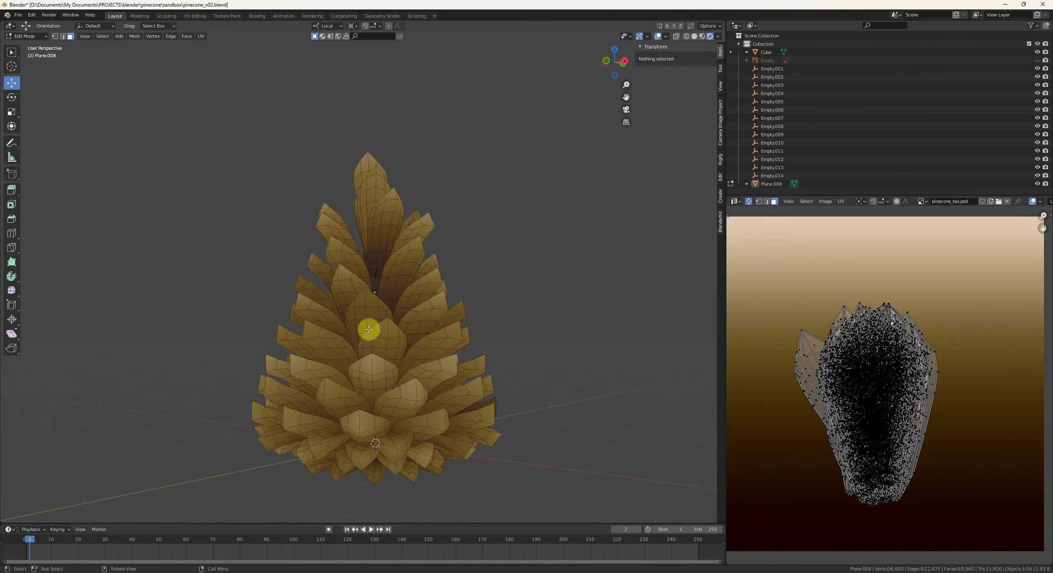
right_click(372, 306)
right_click(449, 214)
left_click(321, 278)
key("l")
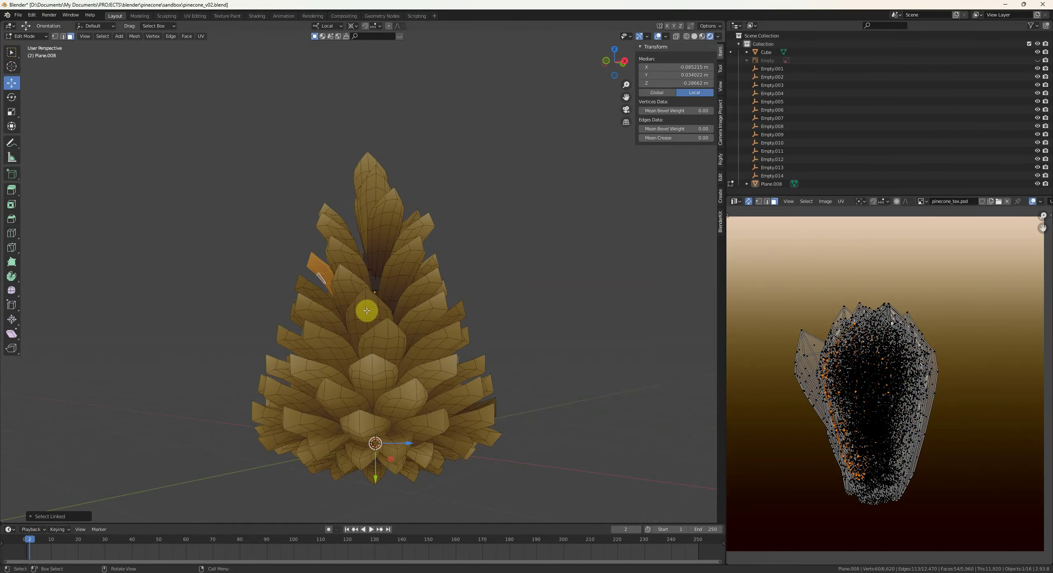
key("alt+a")
- Select the broad scale at the middle of the pinecone's front, enlarge its UVs and clear the selection
key("l")
key("s")
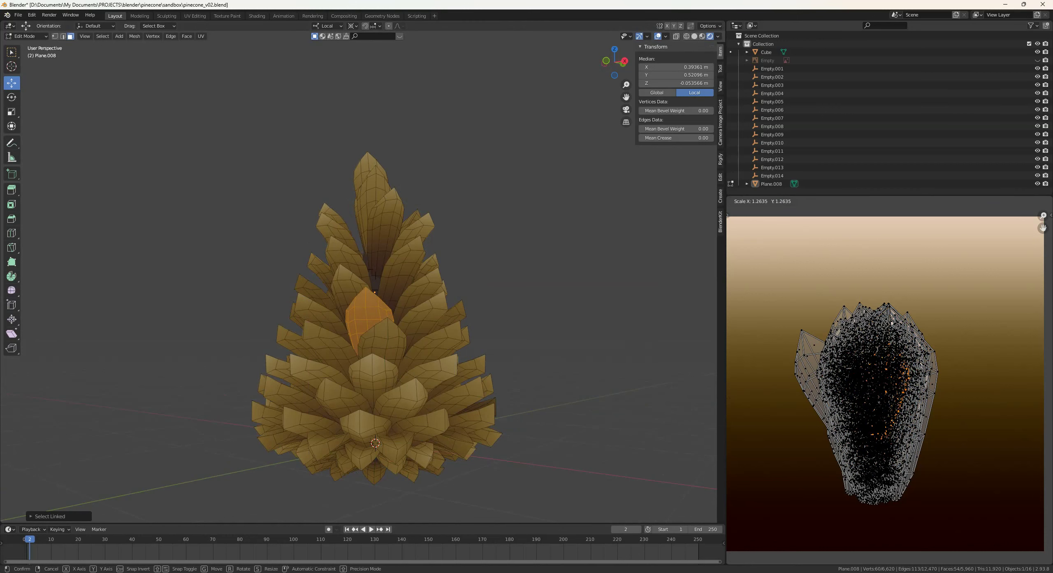
key("g")
left_click(892, 324)
key("alt+a")
- Rotate to further sides and adjust the UVs of one dark mid-height scale on each, individually
middle_click_drag(420, 335, 511, 342)
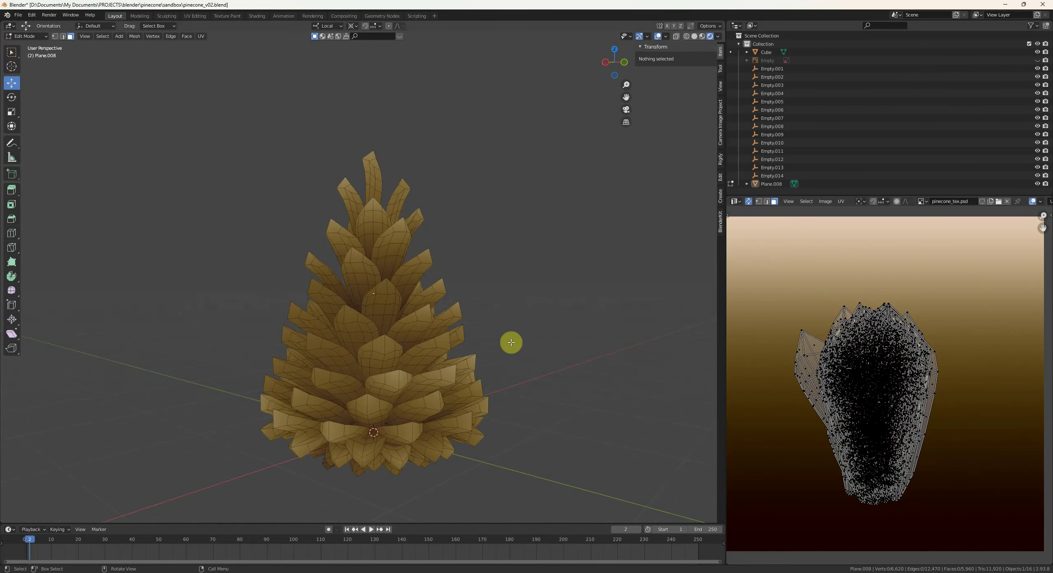
key("l")
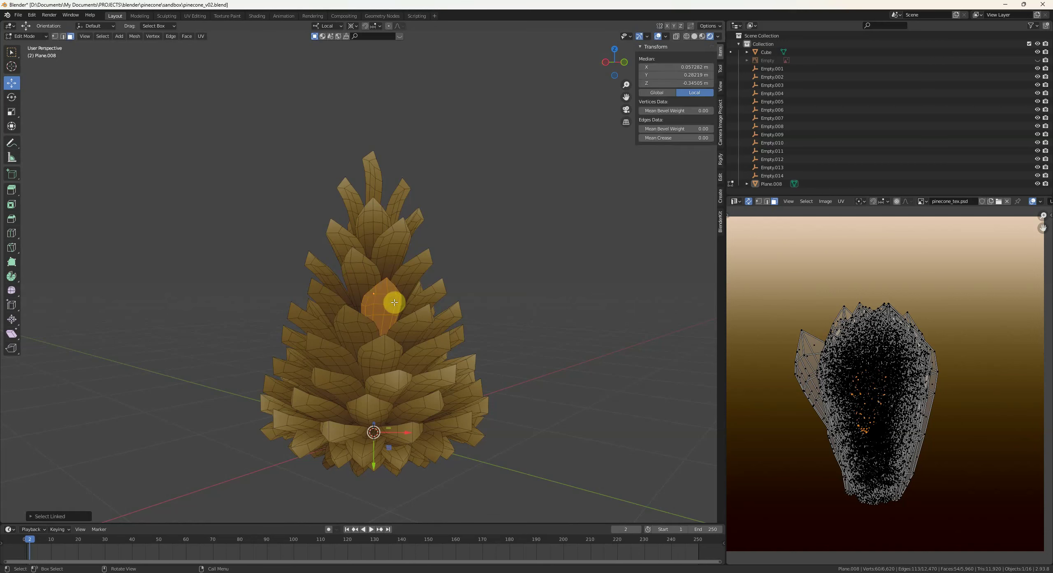
key("alt+a")
middle_click_drag(474, 320, 444, 297)
key("l")
key("alt+a")
- Check the shading in Object Mode, then resize the UVs of the half-hidden scale at the pinecone's mid-height
key("Tab")
key("Tab")
key("l")
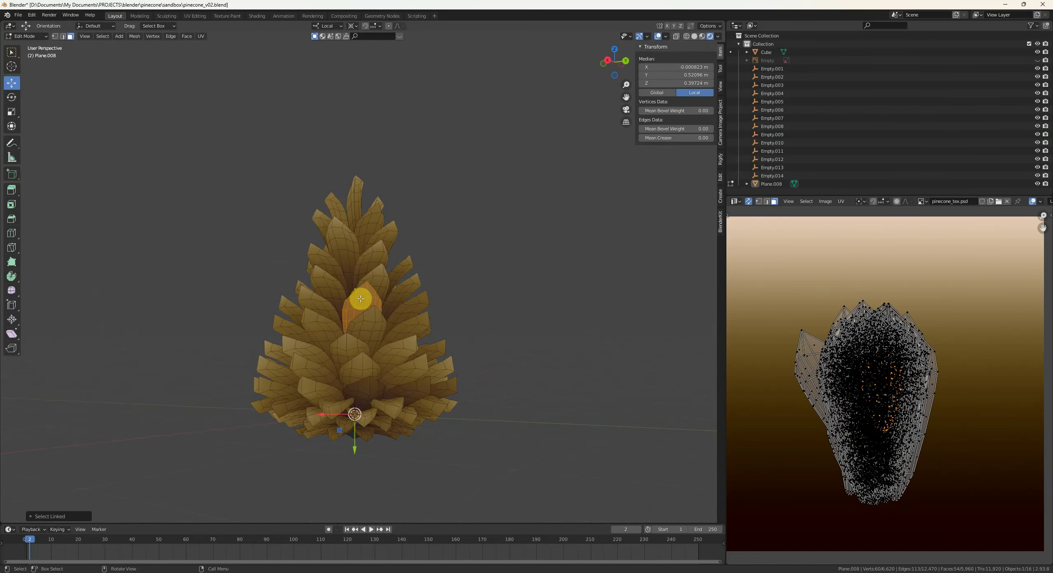
key("Return")
- Inspect another side in Object Mode, then adjust the UVs of its central mid-height scales one by one
key("Tab")
middle_click_drag(611, 357, 394, 337)
key("Tab")
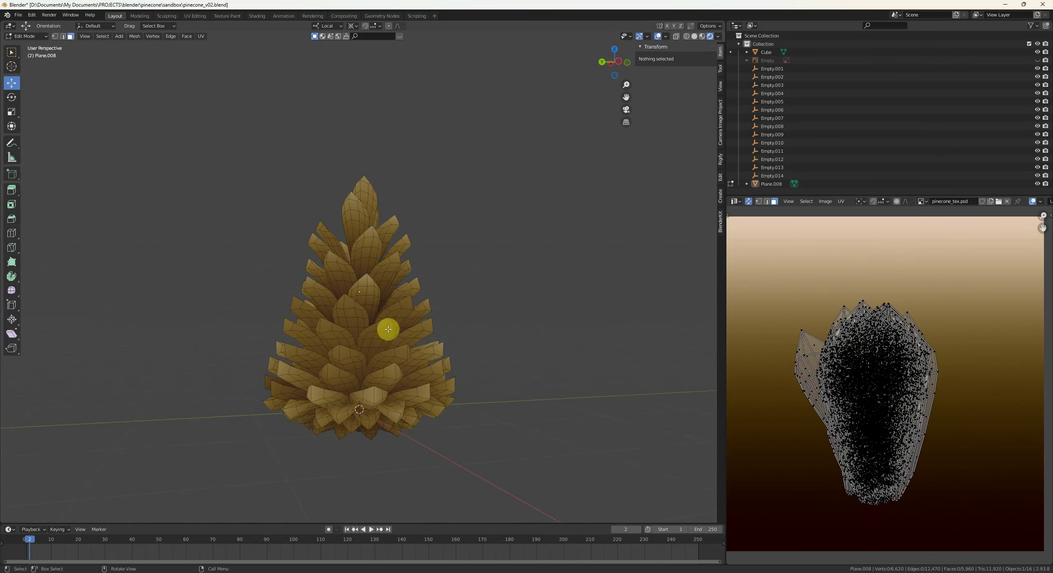
key("l")
key("alt+a")
key("l")
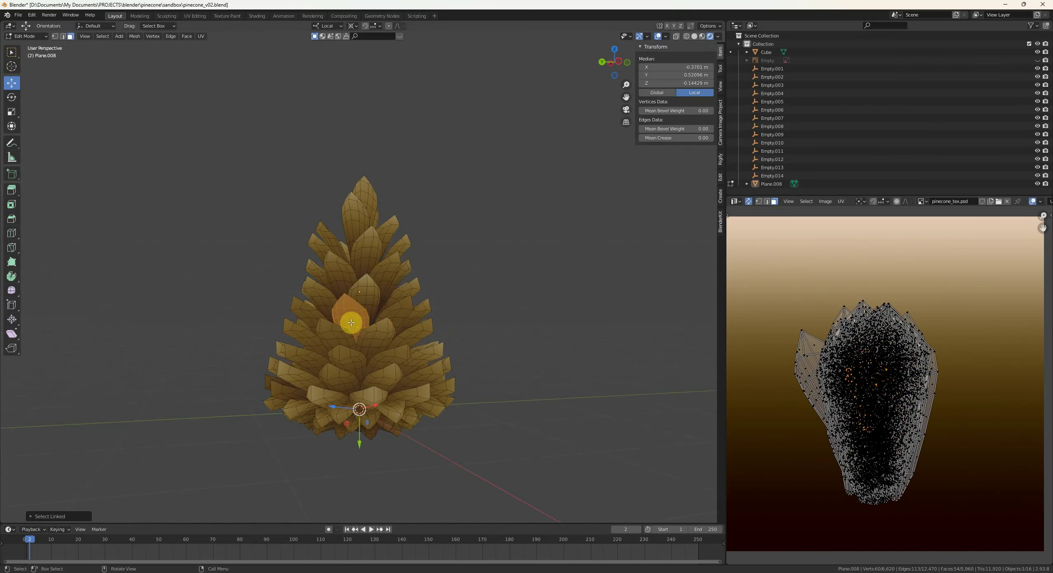
key("alt+a")
- Select the dark scale just below the central light one on the adjacent side and enlarge its UVs
middle_click_drag(322, 331, 381, 325)
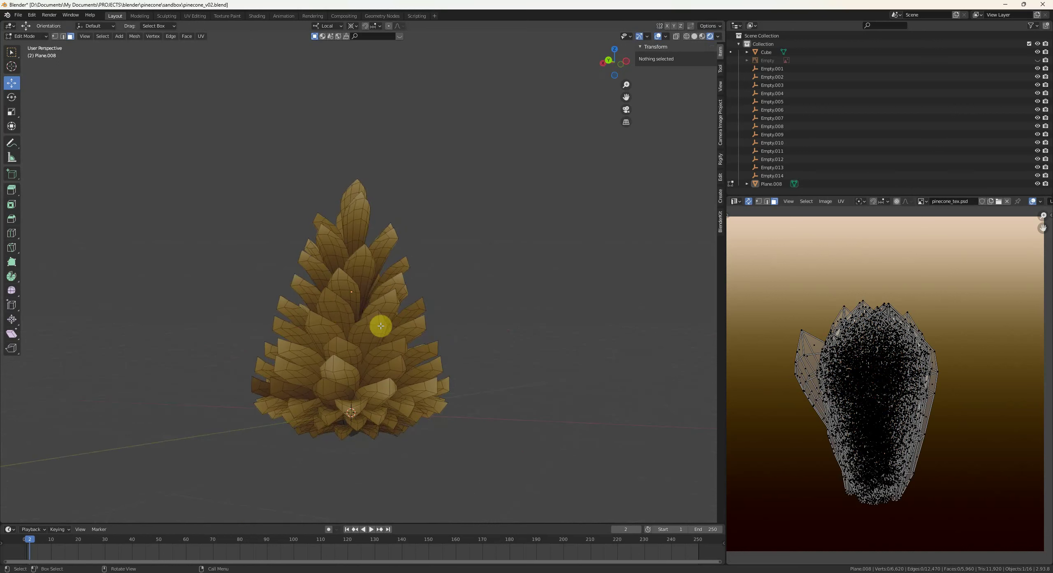
key("l")
key("s")
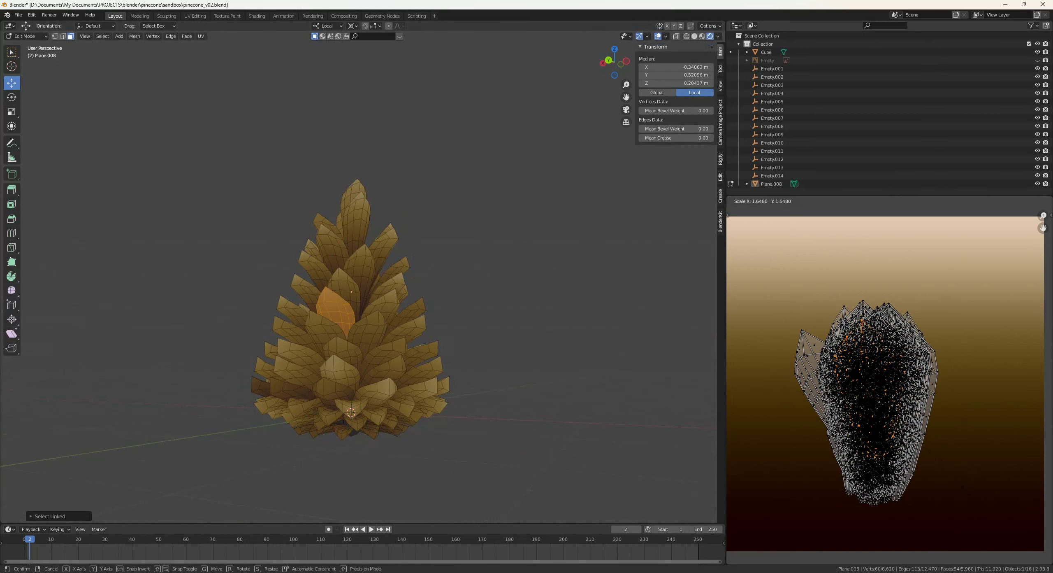
key("Return")
- Move the central core's UVs along Y on the gradient, rescale them, and check the shading from beneath the pinecone
key("Tab")
mouse_move(430, 331)
middle_mouse_down()
mouse_move(425, 341)
mouse_move(458, 336)
mouse_move(397, 349)
mouse_move(299, 345)
mouse_move(431, 323)
middle_mouse_up()
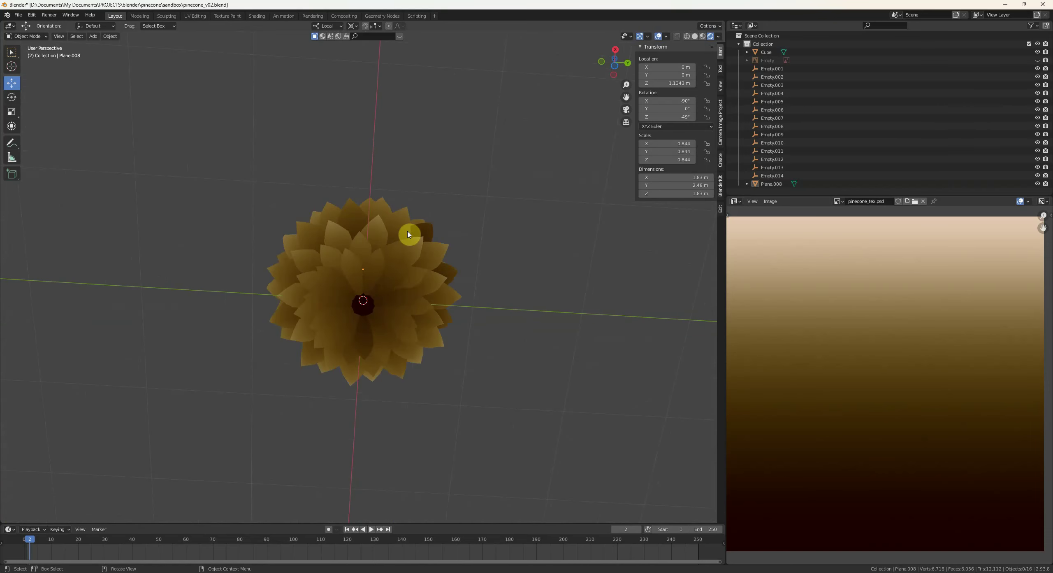
key("Tab")
scroll(370, 315, "up", 5)
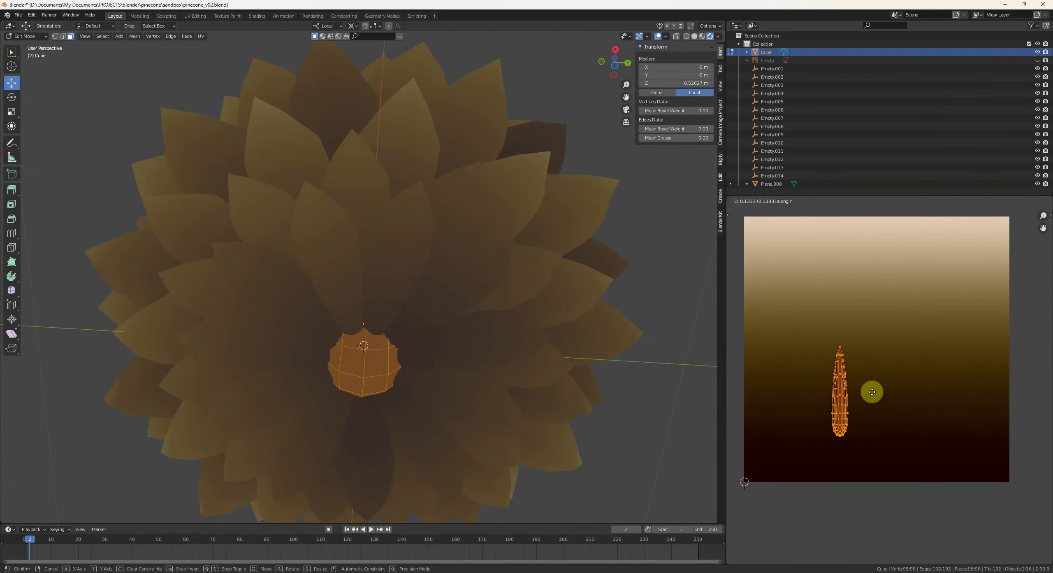
left_click(872, 391)
scroll(458, 352, "down", 3)
key("s")
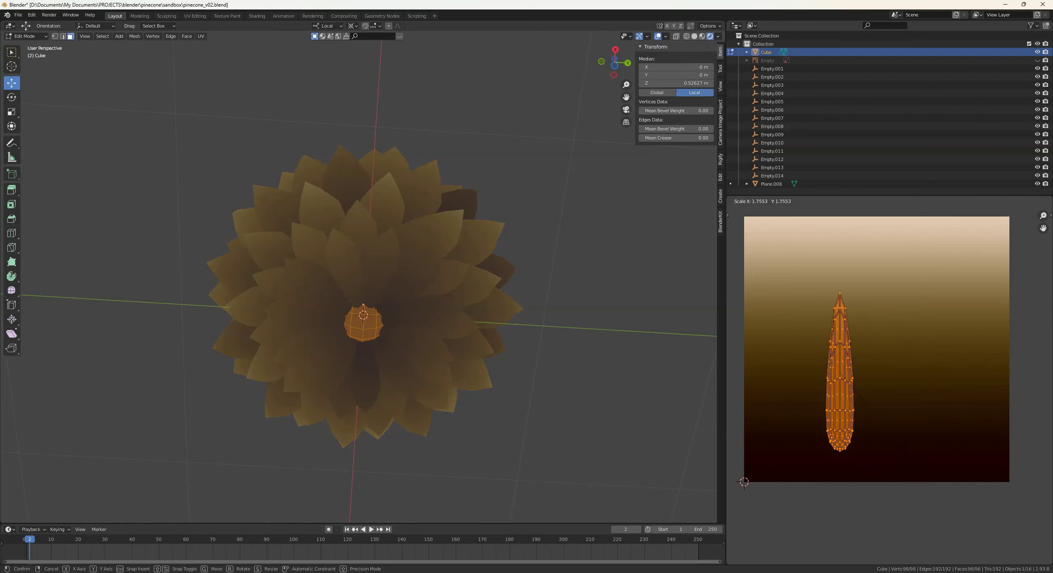
left_click(930, 480)
key("s")
left_click(909, 456)
key("Tab")
scroll(451, 336, "down", 3)
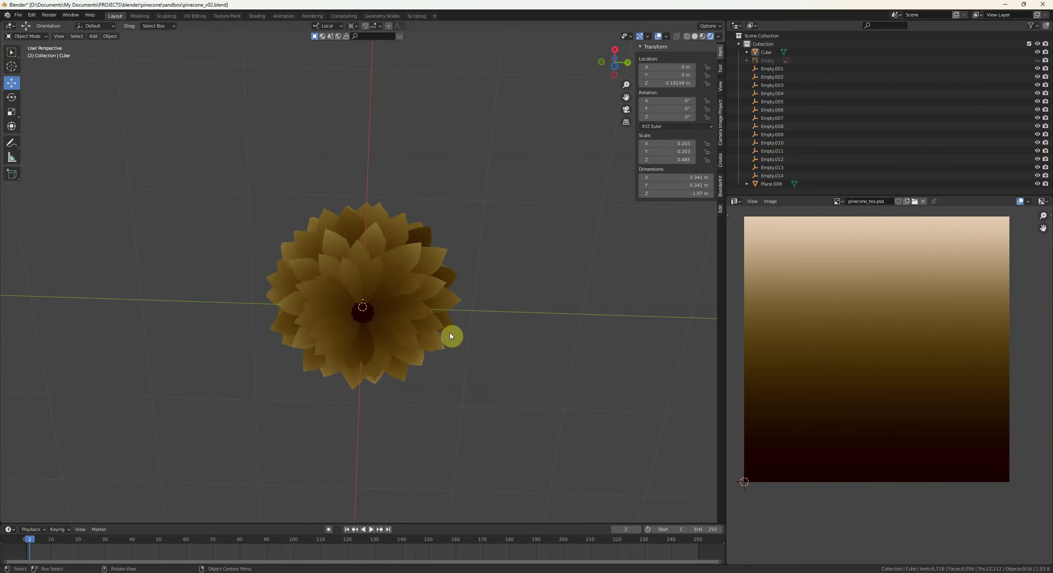
- Shrink the core's UV island, shift it along Y to a lighter part of the gradient, and check the whole pinecone
key("Tab")
key("s")
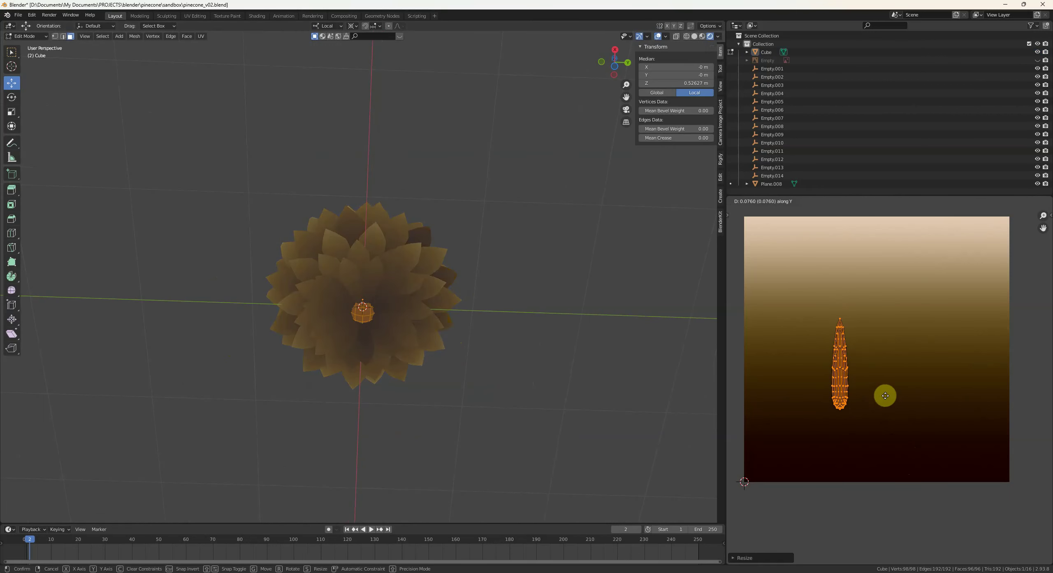
left_click(886, 395)
key("Tab")
middle_click_drag(539, 346, 461, 389)
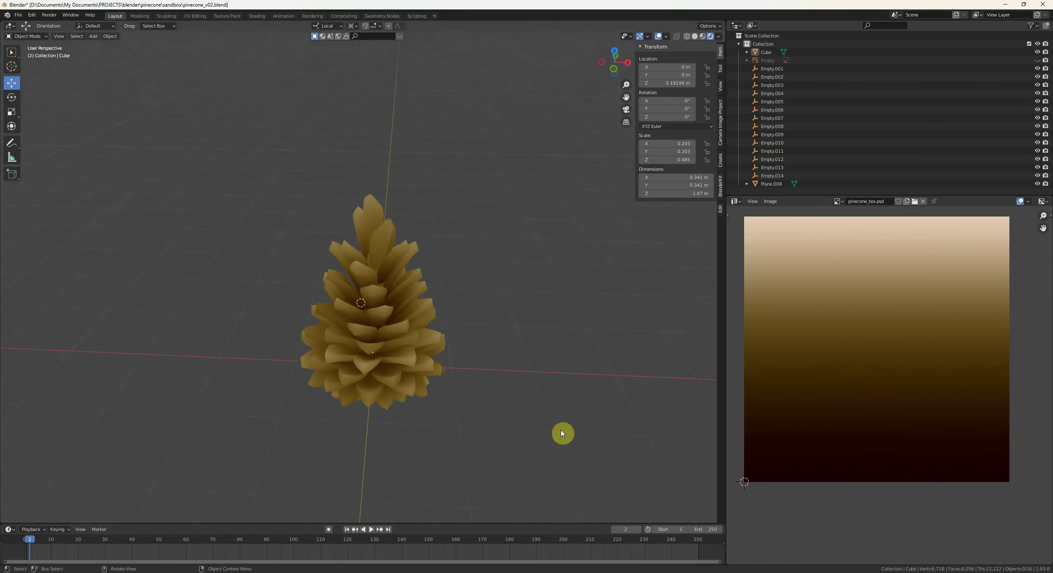
- Edit the scales mesh and circle-select the tip faces of the first mid-height scales
left_click(425, 310)
key("Tab")
scroll(440, 319, "up", 10)
key("c")
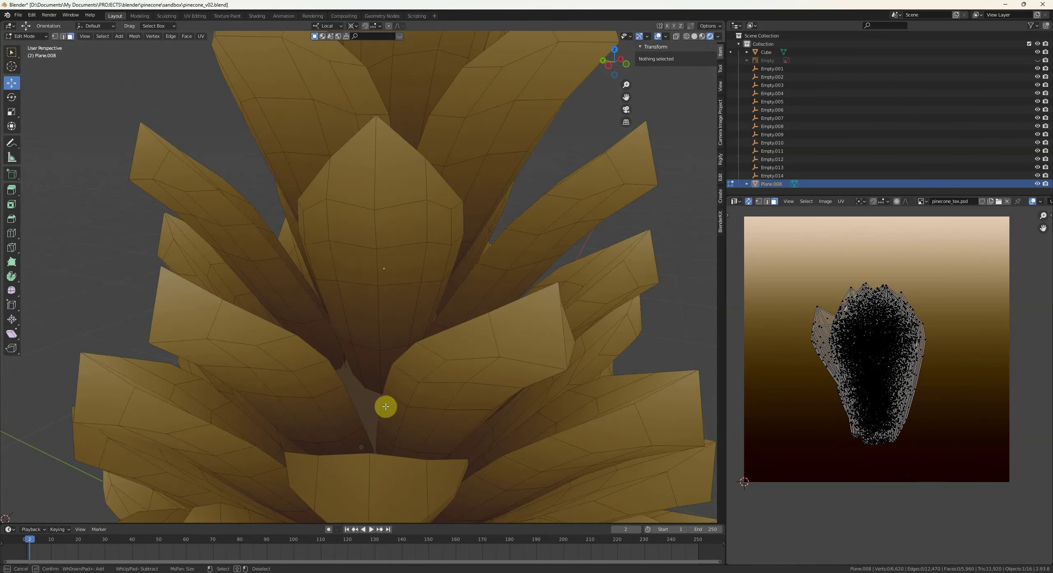
mouse_move(309, 447)
left_mouse_down()
mouse_move(312, 472)
mouse_move(444, 475)
left_mouse_up()
right_click(444, 475)
mouse_move(444, 475)
middle_mouse_down()
mouse_move(465, 285)
mouse_move(383, 299)
middle_mouse_up()
key("c")
middle_click_drag(467, 309, 451, 267)
key("c")
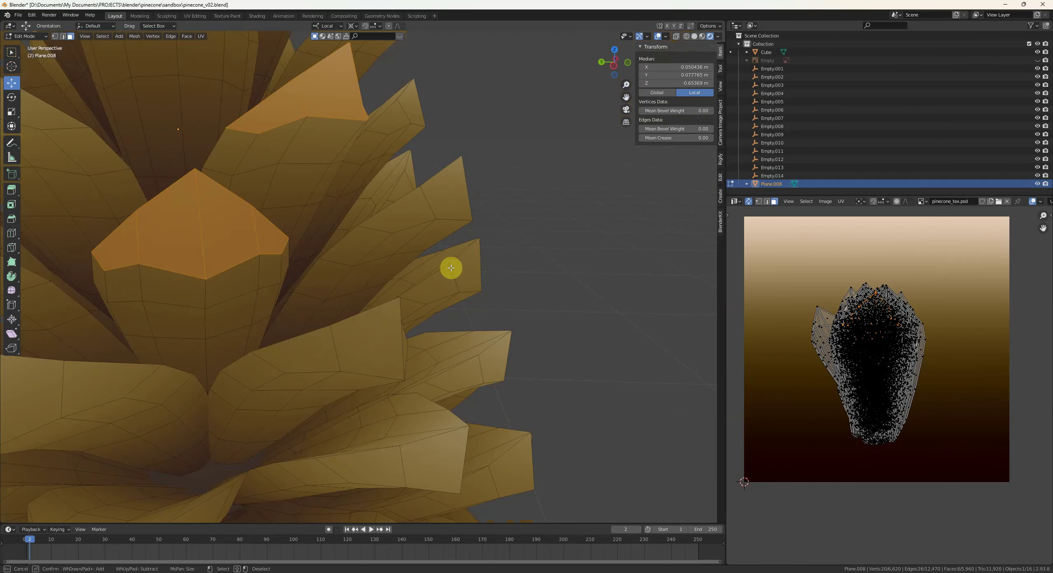
left_click(319, 355)
right_click(319, 354)
- Add the tip faces of the neighbouring scales in the rows below to the selection while circling the pinecone
middle_click_drag(319, 354, 354, 343)
key("c")
mouse_move(418, 346)
middle_mouse_down()
mouse_move(376, 325)
mouse_move(311, 328)
middle_mouse_up()
left_click_drag(313, 328, 428, 322)
middle_click_drag(428, 322, 253, 361, "shift")
left_click_drag(267, 357, 388, 348)
middle_click_drag(423, 349, 390, 349)
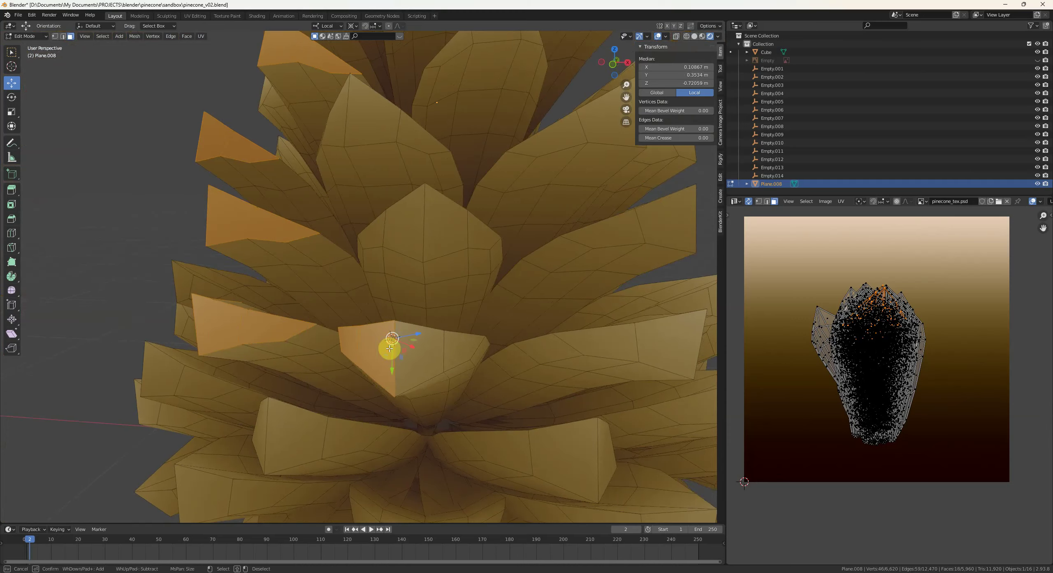
left_click_drag(390, 349, 463, 352)
mouse_move(463, 352)
middle_mouse_down()
mouse_move(365, 303)
mouse_move(305, 317)
mouse_move(405, 345)
middle_mouse_up()
left_click(405, 345)
- Extend the selection to the tip faces of the lower rows of scales on the adjacent side
middle_click_drag(465, 332, 430, 264)
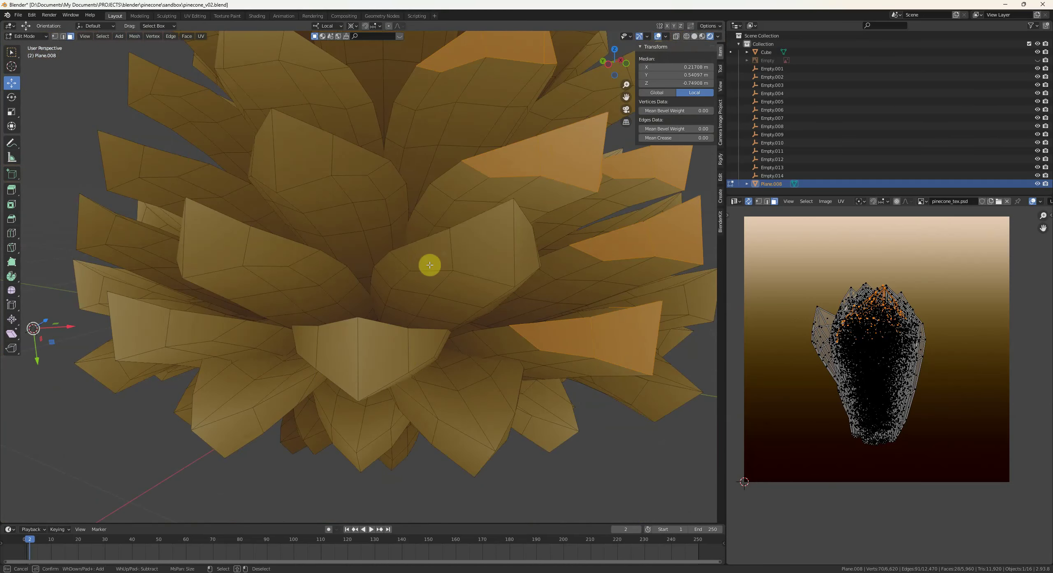
left_click_drag(430, 263, 524, 246)
middle_click_drag(524, 246, 546, 281)
left_click_drag(547, 281, 580, 276)
middle_click_drag(222, 350, 263, 362)
left_click_drag(264, 362, 309, 358)
middle_click_drag(308, 358, 364, 356)
left_click(365, 356)
middle_click_drag(269, 288, 362, 349, "shift")
left_click(288, 341)
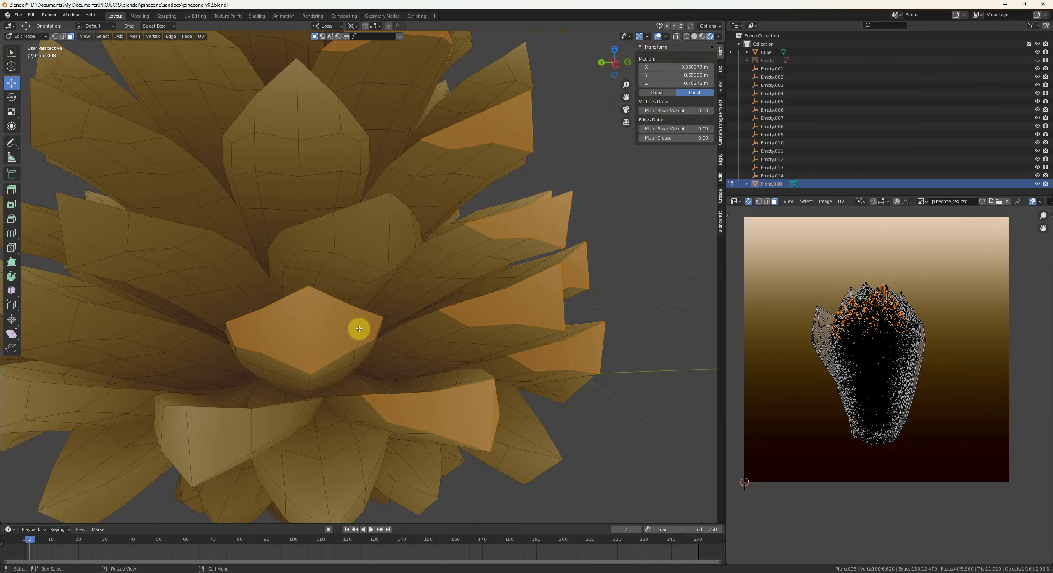
left_click_drag(330, 246, 390, 233, "shift")
middle_click_drag(386, 235, 371, 240)
middle_click_drag(370, 164, 397, 261, "shift")
left_click(392, 316, "shift")
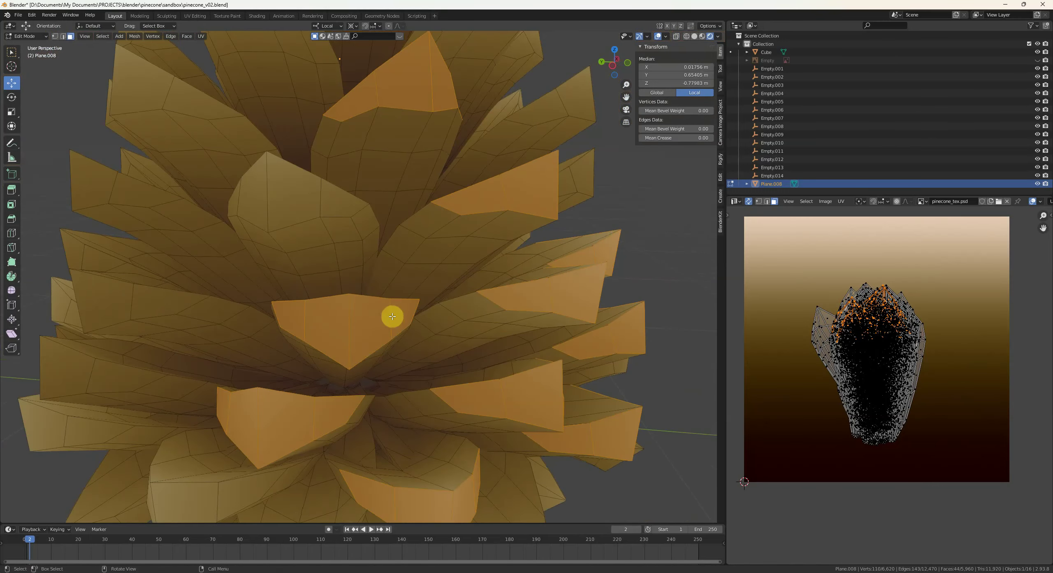
- Work up this side of the pinecone, adding the tip faces of its middle and upper scales to the selection
left_click_drag(252, 202, 296, 200)
mouse_move(296, 200)
middle_mouse_down()
mouse_move(425, 432)
mouse_move(250, 305)
middle_mouse_up()
mouse_move(250, 306)
left_mouse_down()
mouse_move(241, 322)
mouse_move(242, 198)
left_mouse_up()
right_click(242, 197)
mouse_move(242, 198)
middle_mouse_down()
mouse_move(359, 177)
mouse_move(287, 409)
mouse_move(407, 317)
middle_mouse_up()
key("c")
left_click(432, 257)
right_click(432, 257)
middle_click_drag(432, 257, 402, 260)
key("c")
left_click(402, 260)
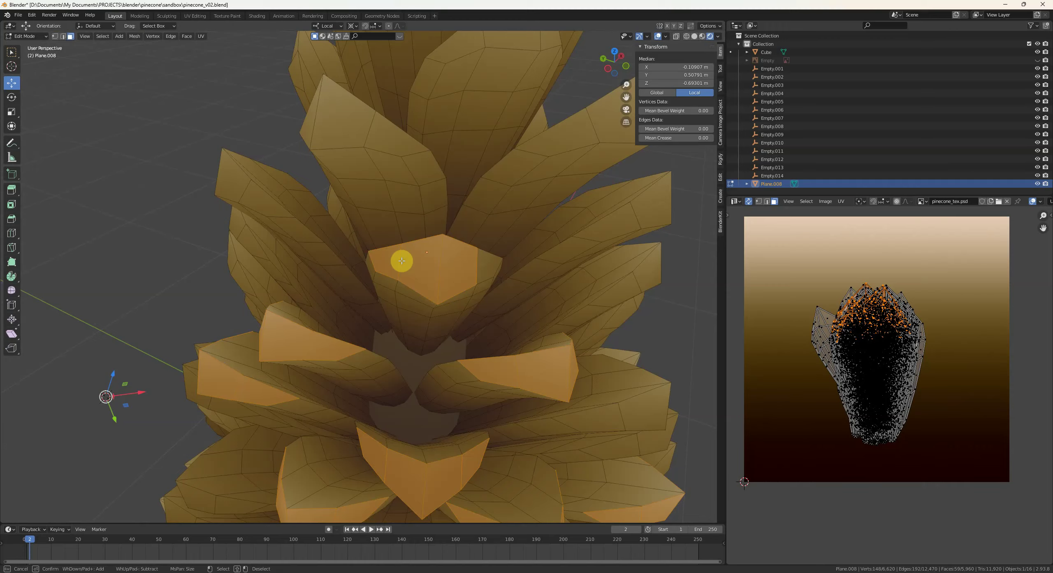
left_click_drag(402, 261, 379, 272)
right_click(378, 275)
- Add the tip faces of the short scales just beneath the pinecone's tall top scales to the selection
middle_click_drag(378, 280, 410, 285)
key("c")
left_click(333, 249)
middle_click_drag(332, 249, 327, 322)
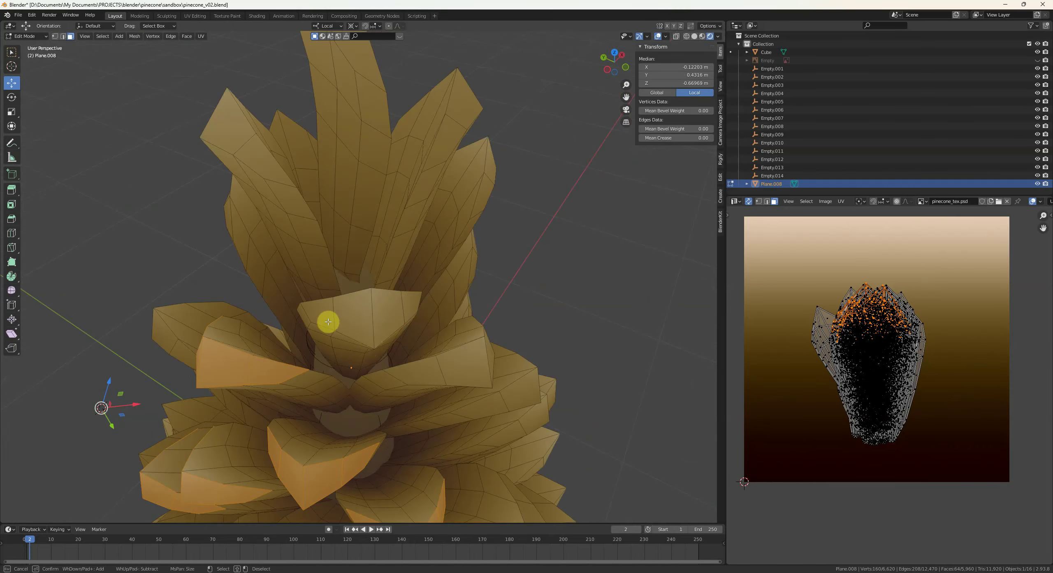
middle_click_drag(514, 415, 485, 394)
key("c")
left_click_drag(308, 323, 351, 314)
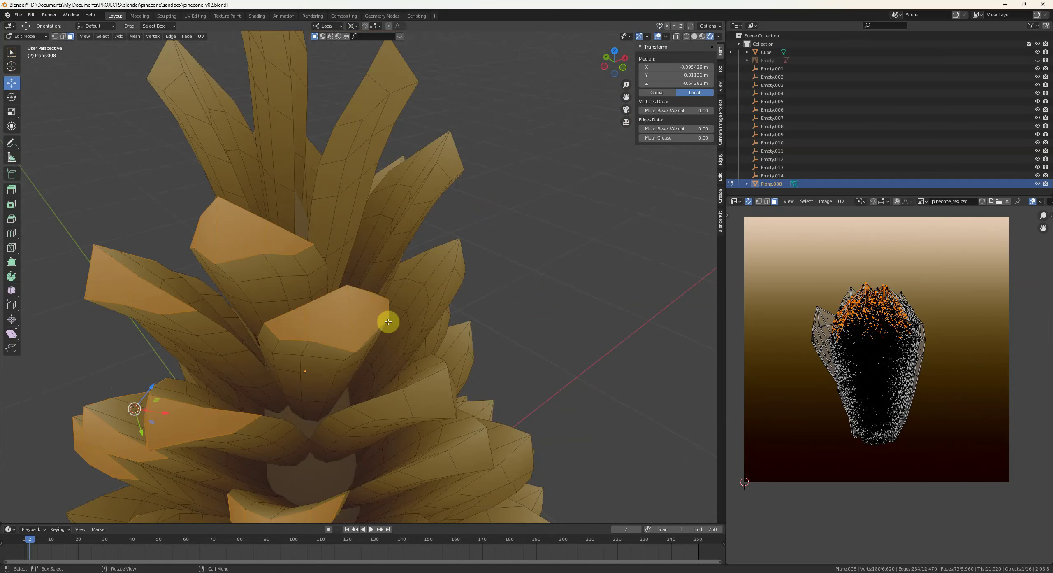
middle_click_drag(388, 322, 377, 372)
left_click_drag(387, 352, 407, 351)
right_click(407, 351)
- Work down the next side, adding the tip faces of its central mid-height scales to the selection
middle_click_drag(438, 465, 425, 421, "shift")
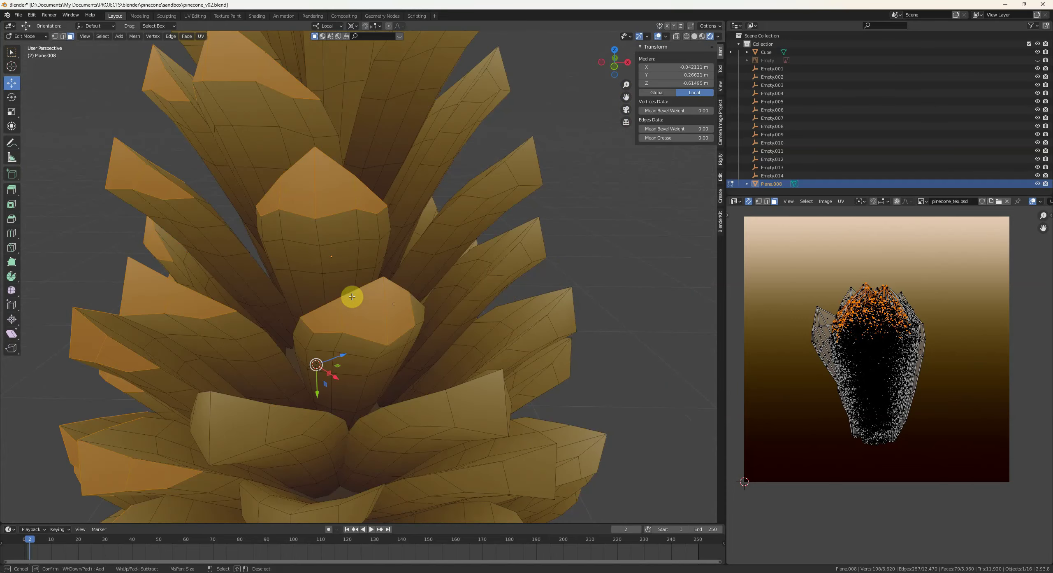
left_click_drag(215, 421, 243, 429)
right_click(243, 428)
middle_click_drag(244, 428, 284, 393, "shift")
key("c")
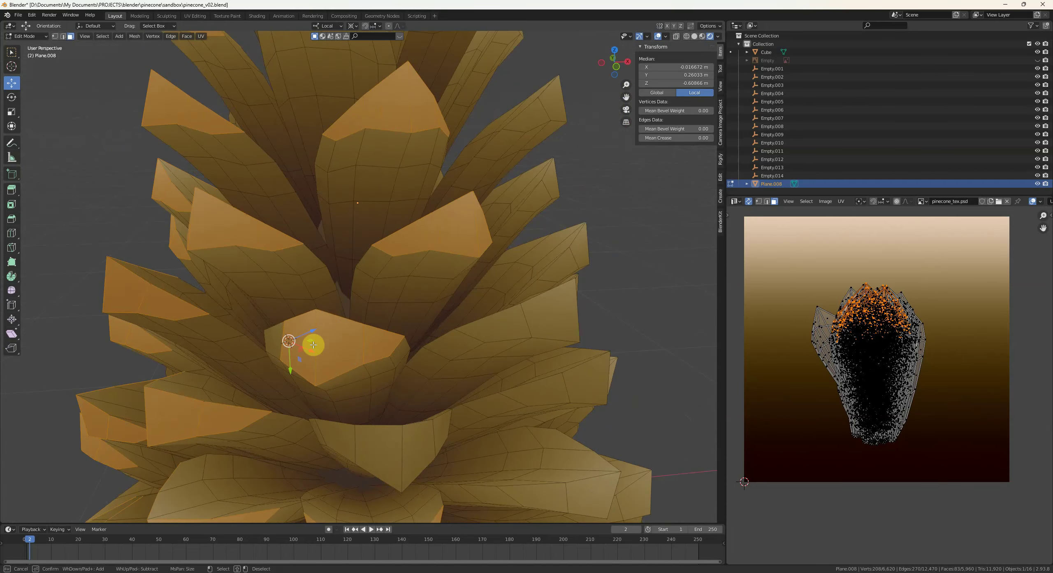
mouse_move(349, 439)
left_mouse_down()
mouse_move(388, 446)
mouse_move(439, 433)
left_mouse_up()
right_click(439, 433)
- Include the tip faces of the pale unselected scales in the row directly below in the selection
middle_click_drag(441, 442, 358, 304)
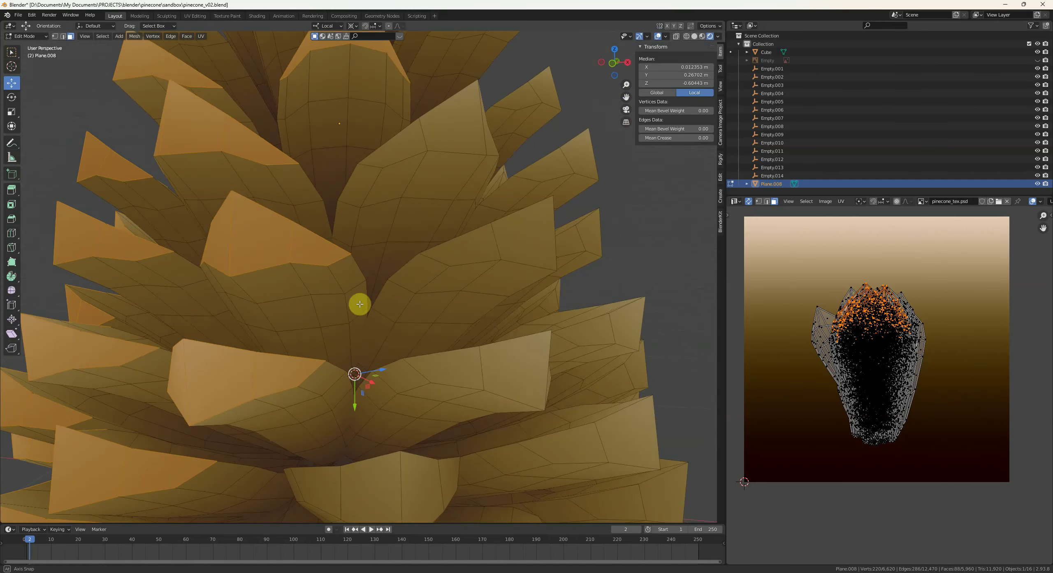
middle_click_drag(428, 370, 331, 350, "shift")
key("c")
left_click_drag(346, 319, 390, 316)
right_click(390, 315)
middle_click_drag(390, 315, 425, 310, "shift")
- Circle-select the tip faces of the wide scales just above the pinecone's base on this side
middle_click_drag(243, 413, 268, 397)
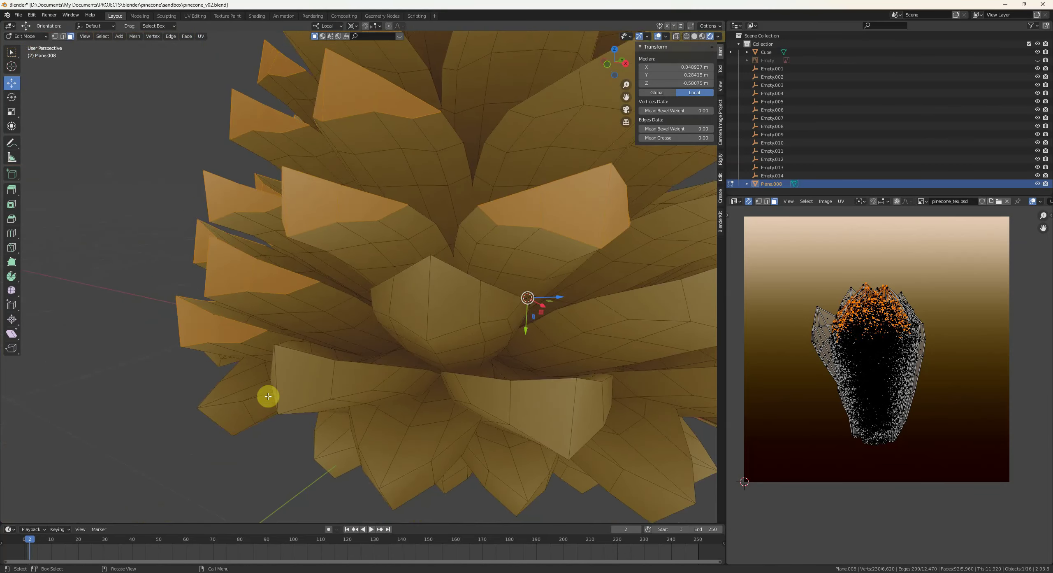
key("c")
left_click_drag(405, 297, 380, 297)
left_click_drag(482, 297, 270, 383)
middle_click_drag(270, 383, 343, 383)
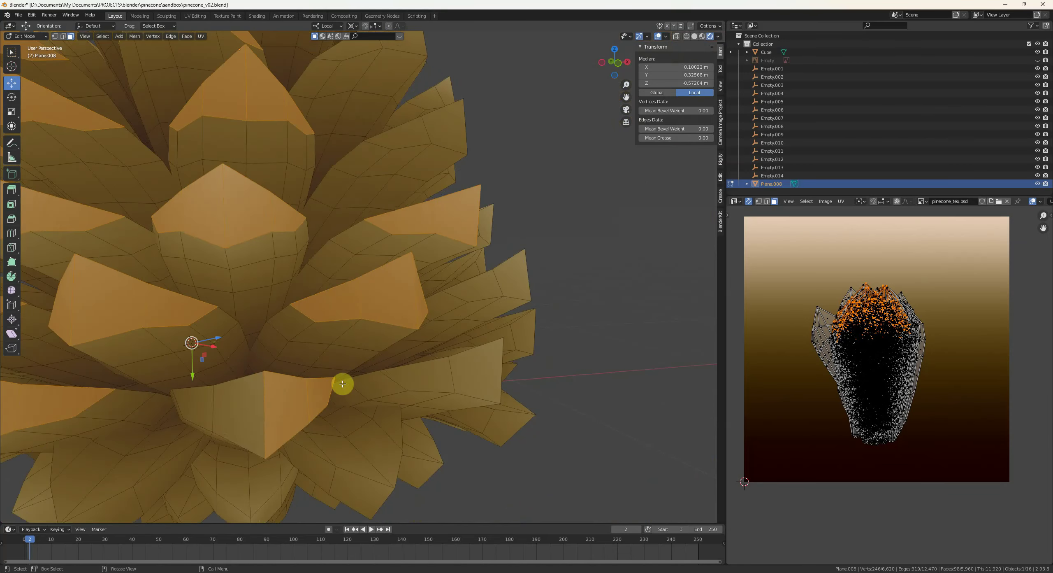
left_click_drag(343, 383, 214, 411)
mouse_move(213, 411)
middle_mouse_down()
mouse_move(418, 403)
mouse_move(334, 332)
middle_mouse_up()
key("c")
left_click_drag(436, 288, 491, 275)
right_click(491, 275)
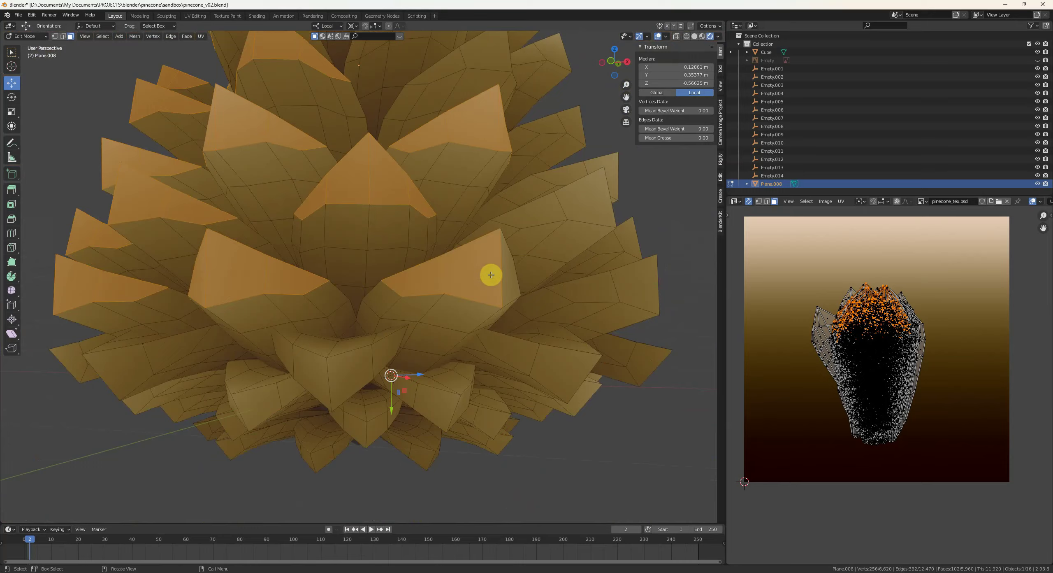
- Rotate to the next side and add the tip faces of its central lower scales to the selection
middle_click_drag(491, 275, 358, 309)
key("c")
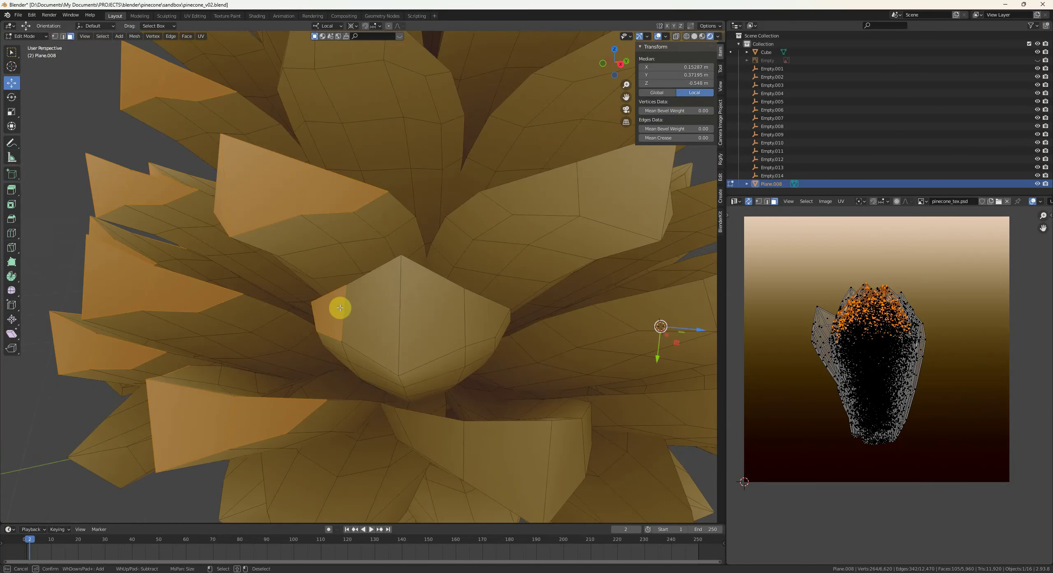
left_click_drag(341, 308, 485, 319)
right_click(485, 319)
mouse_move(412, 423)
middle_mouse_down()
mouse_move(397, 383)
mouse_move(359, 392)
middle_mouse_up()
key("c")
left_click_drag(329, 346, 473, 349)
right_click(481, 348)
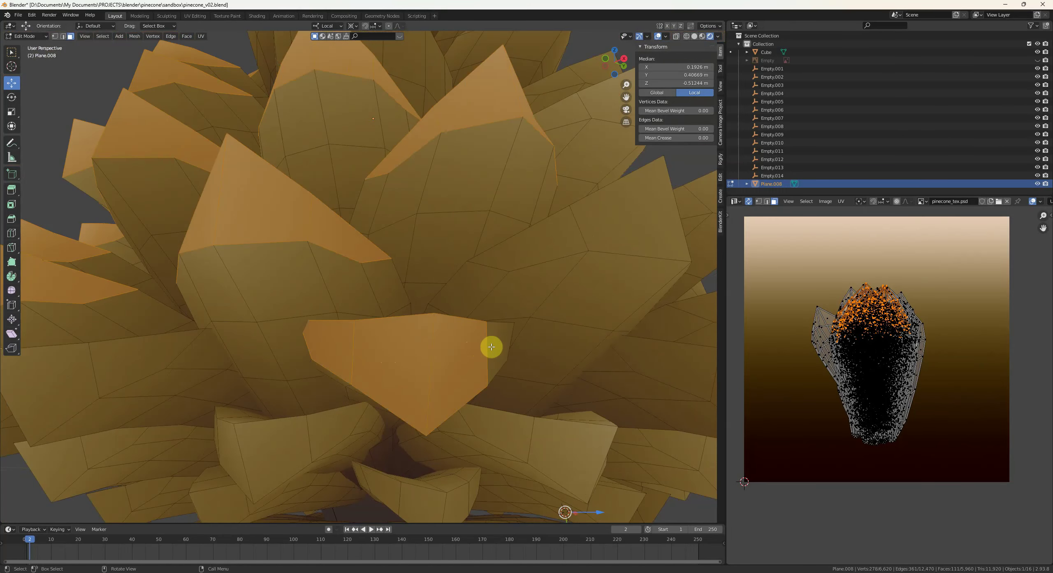
left_click(491, 347, "shift")
middle_click_drag(288, 437, 346, 397)
key("c")
left_click_drag(331, 350, 398, 344)
right_click(393, 344)
- View the pinecone from below and add the tip faces of the small scales above the bottom rows to the selection
mouse_move(389, 344)
middle_mouse_down()
mouse_move(361, 371)
mouse_move(368, 343)
mouse_move(364, 366)
mouse_move(376, 349)
middle_mouse_up()
key("c")
right_click(429, 339)
key("c")
left_click_drag(370, 338, 344, 325)
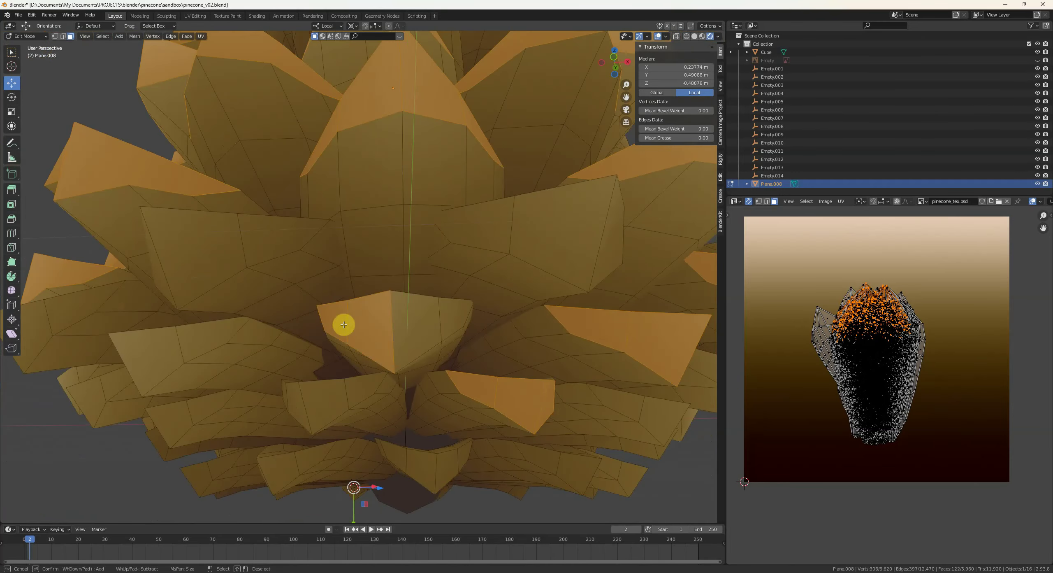
middle_click_drag(391, 326, 301, 288)
left_click(301, 287)
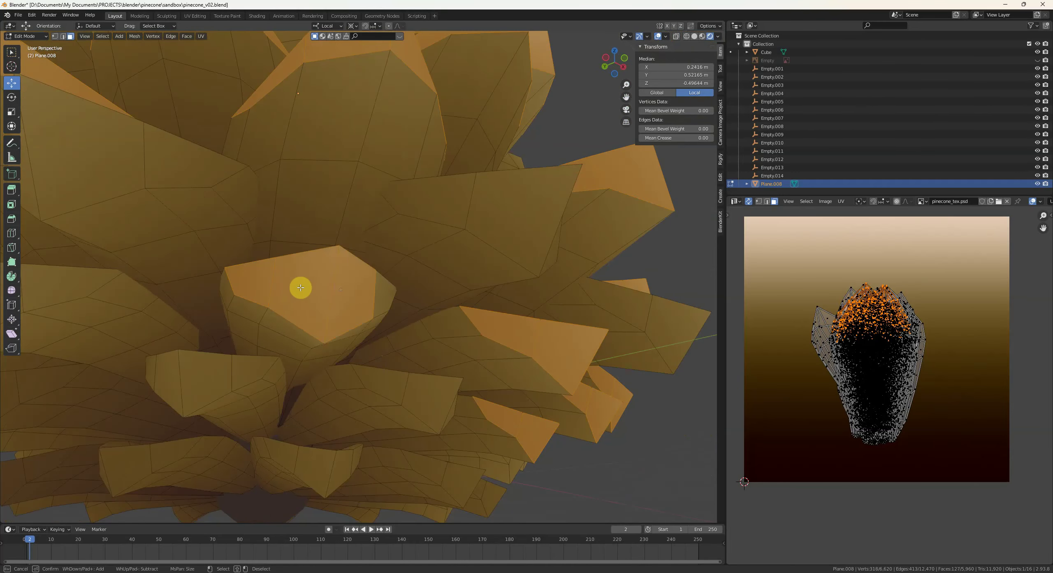
middle_click_drag(370, 293, 411, 313)
key("c")
left_click_drag(412, 313, 385, 338)
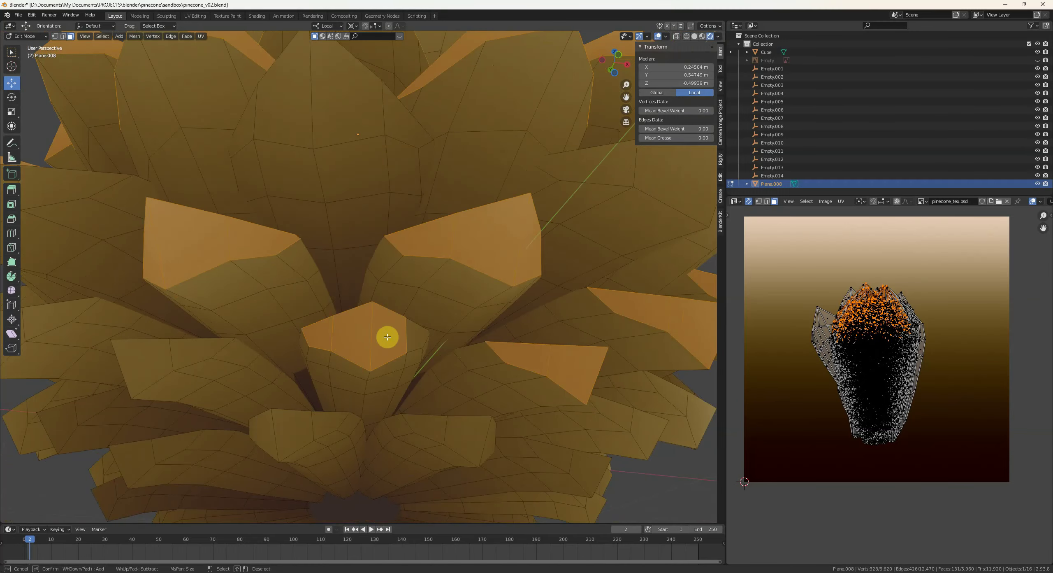
right_click(385, 338)
- Continue around the underside, adding the tip faces of the unselected scales in the next section
mouse_move(385, 339)
middle_mouse_down()
mouse_move(451, 349)
mouse_move(293, 334)
mouse_move(310, 303)
mouse_move(494, 346)
mouse_move(308, 352)
mouse_move(385, 330)
middle_mouse_up()
left_click(311, 303)
left_click(308, 353)
key("c")
left_click_drag(358, 271, 423, 271)
right_click(428, 265)
middle_click_drag(428, 266, 391, 296)
key("c")
mouse_move(380, 282)
left_mouse_down()
mouse_move(352, 276)
mouse_move(459, 282)
left_mouse_up()
left_click(333, 274)
middle_click_drag(333, 274, 358, 307)
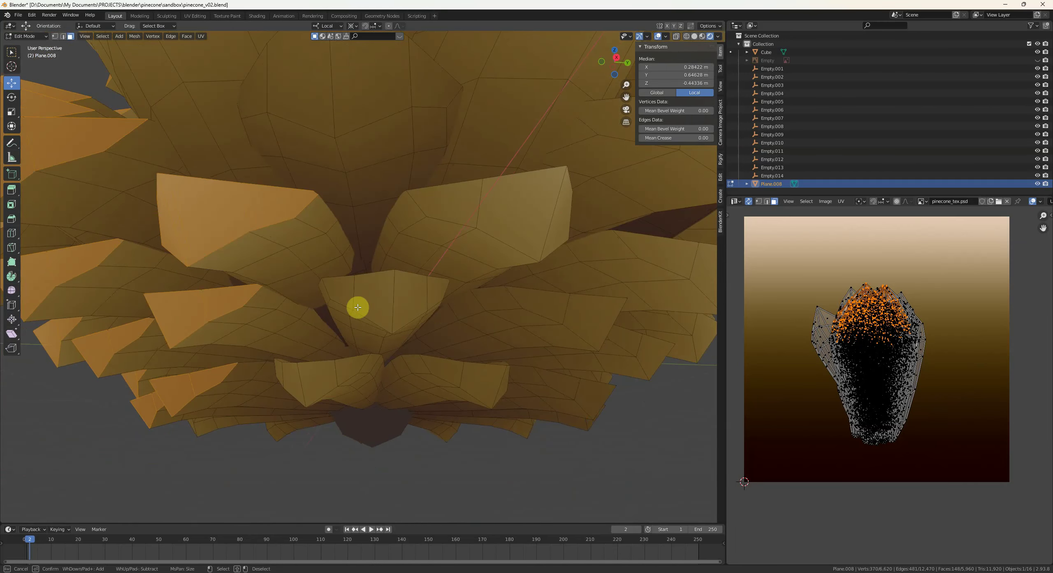
left_click_drag(358, 307, 432, 294)
right_click(358, 307)
- Select the tip faces of the small scales around the bottom opening and of the larger scales directly above them
middle_click_drag(359, 373, 337, 369)
key("c")
left_click_drag(291, 366, 347, 365)
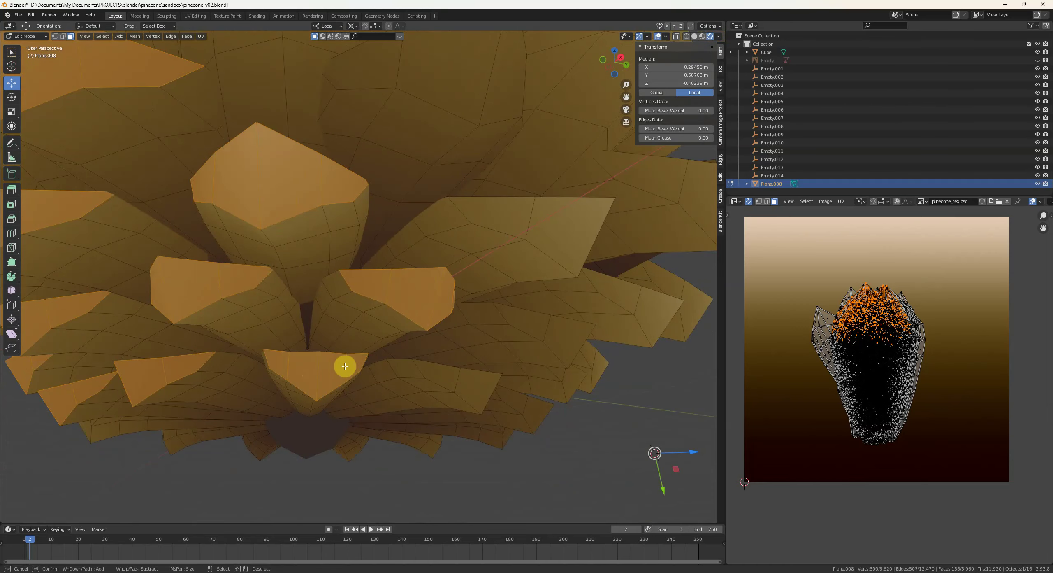
right_click(415, 369)
middle_click_drag(414, 369, 368, 355)
key("c")
left_click(368, 355)
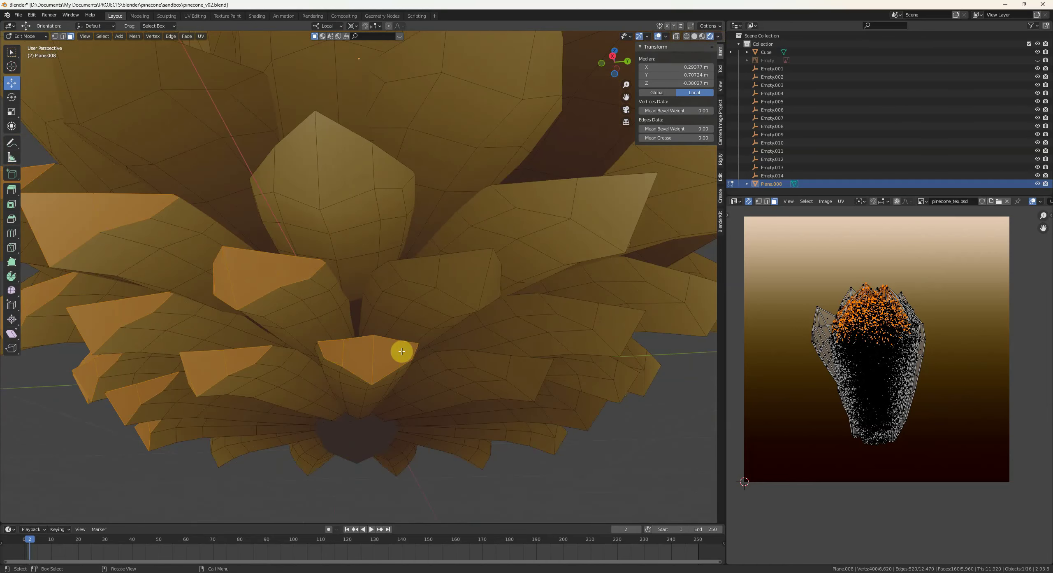
left_click_drag(270, 170, 373, 174)
left_click_drag(456, 274, 484, 281)
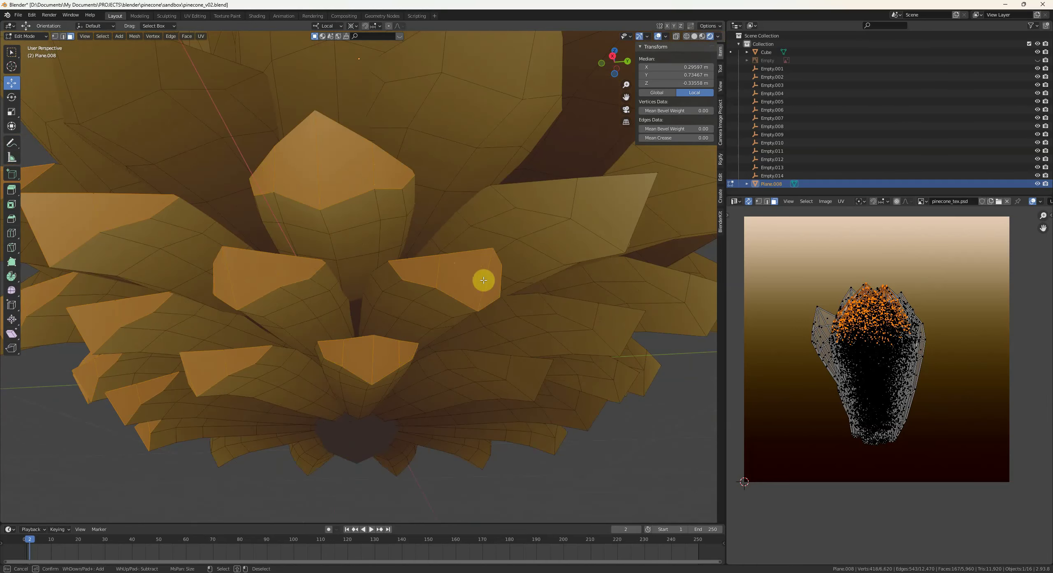
right_click(484, 281)
- Rotate around the underside and circle-select the tip faces of the next section's scales near the bottom opening and just above it
middle_click_drag(514, 281, 476, 293)
key("c")
left_click(460, 243)
right_click(465, 241)
middle_click_drag(399, 312, 357, 342)
key("c")
left_click_drag(296, 284, 367, 276)
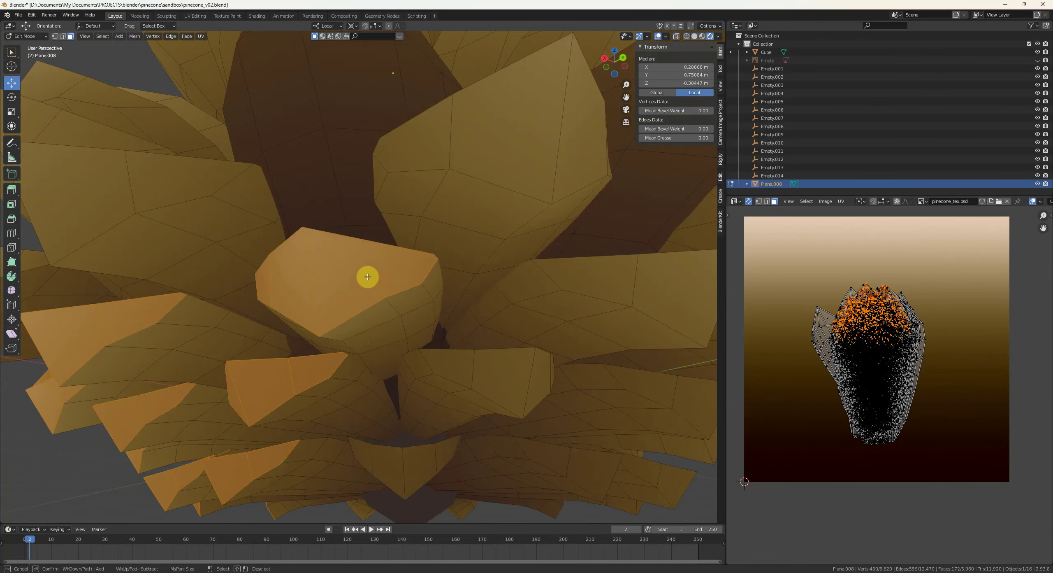
left_click_drag(369, 454, 427, 459)
left_click_drag(442, 370, 539, 373)
right_click(539, 373)
- Add the tip faces of the neighbouring broad scales in the lower middle rows to the selection
middle_click_drag(545, 373, 461, 389)
key("c")
left_click_drag(448, 319, 574, 310)
right_click(573, 310)
scroll(494, 313, "down", 5)
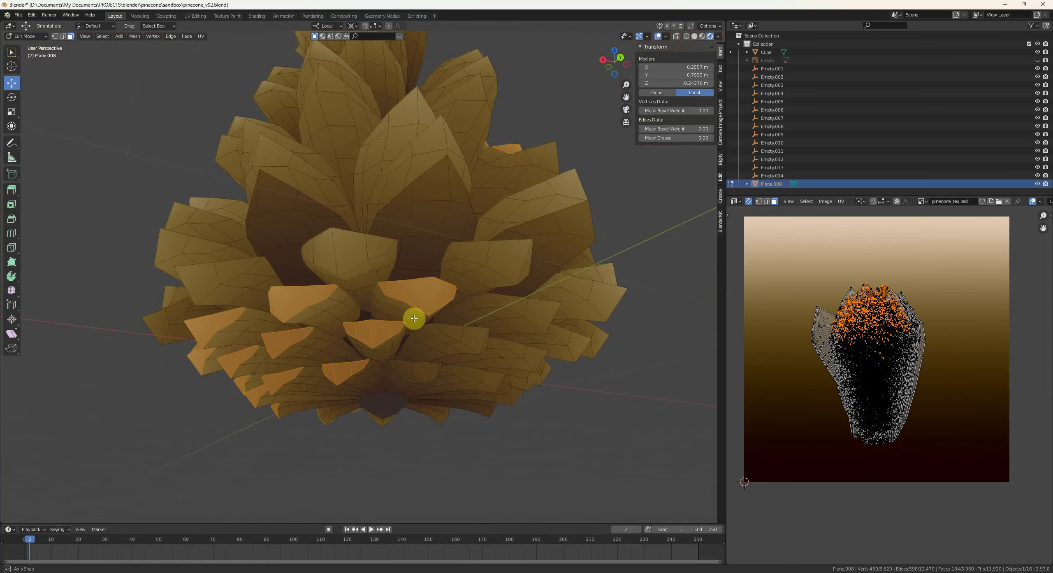
middle_click_drag(414, 317, 425, 316)
key("c")
left_click(324, 256)
middle_click_drag(387, 251, 353, 317)
key("c")
left_click_drag(360, 306, 411, 308)
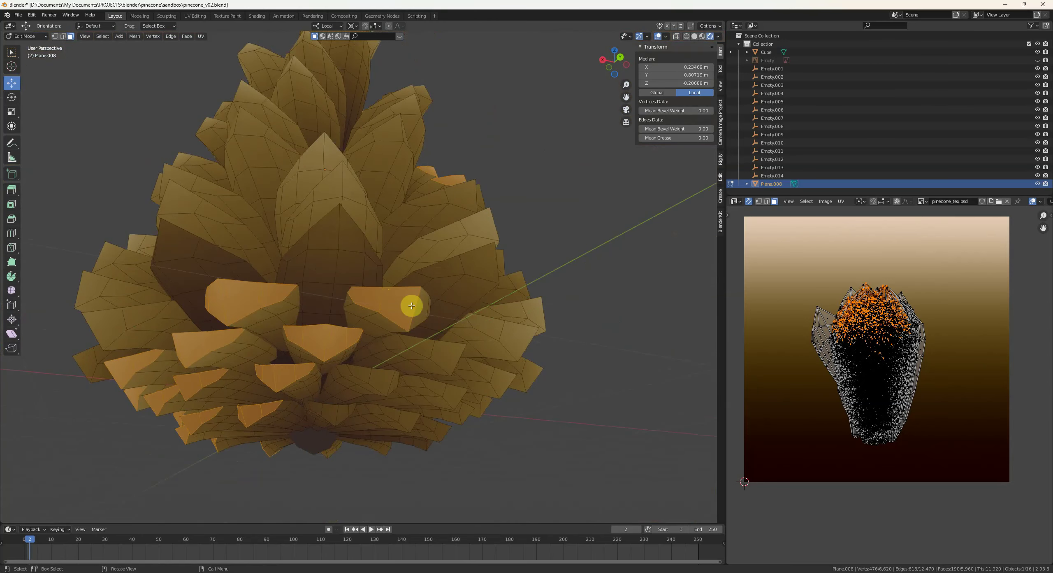
right_click(411, 308)
- Circle-select the tip faces of the following section's scales, from the small ones at the opening to the larger ones above
middle_click_drag(412, 308, 397, 306)
key("c")
left_click(400, 305)
left_click(362, 378)
middle_click_drag(393, 381, 390, 309, "shift")
middle_click_drag(390, 309, 381, 295)
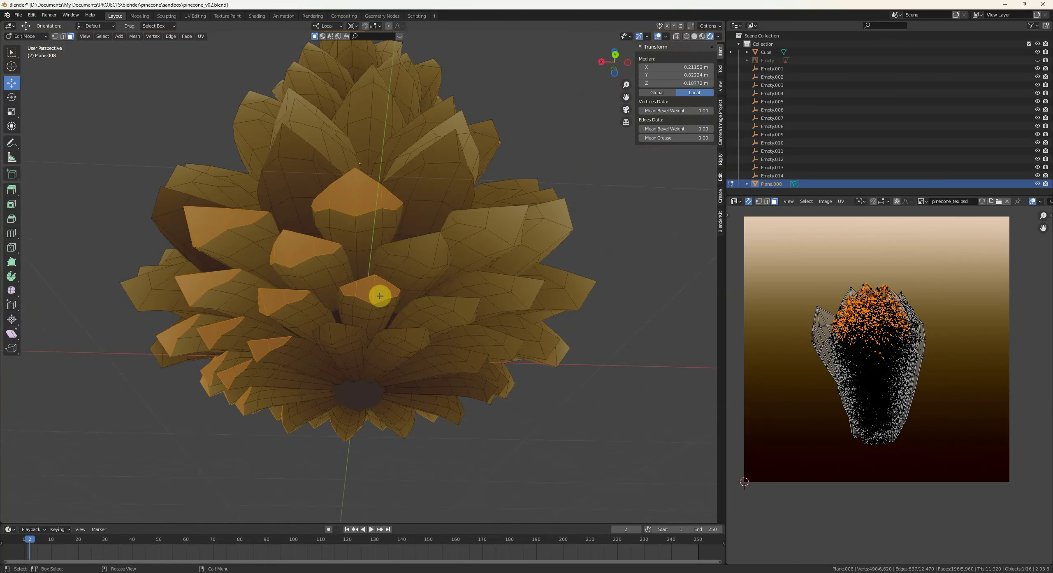
scroll(380, 296, "up", 2)
key("c")
left_click(317, 363)
mouse_move(431, 367)
middle_mouse_down()
mouse_move(454, 366)
mouse_move(434, 348)
middle_mouse_up()
left_click_drag(435, 348, 471, 286)
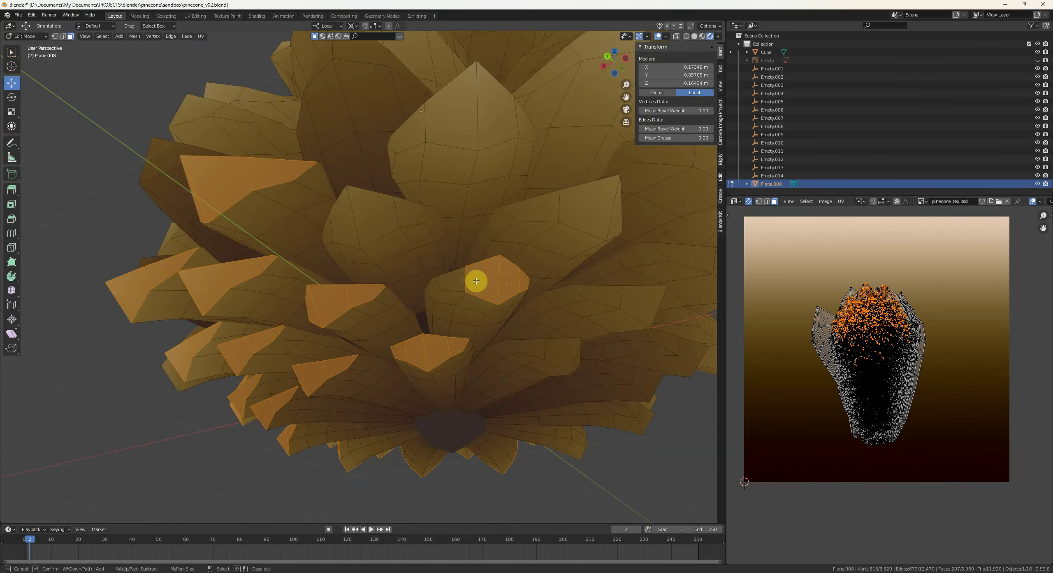
- Add the tip faces of the adjoining lower scales and of the next small scales beside the bottom opening
left_click_drag(328, 224, 400, 214)
middle_click_drag(400, 214, 341, 312)
left_click_drag(341, 313, 293, 282)
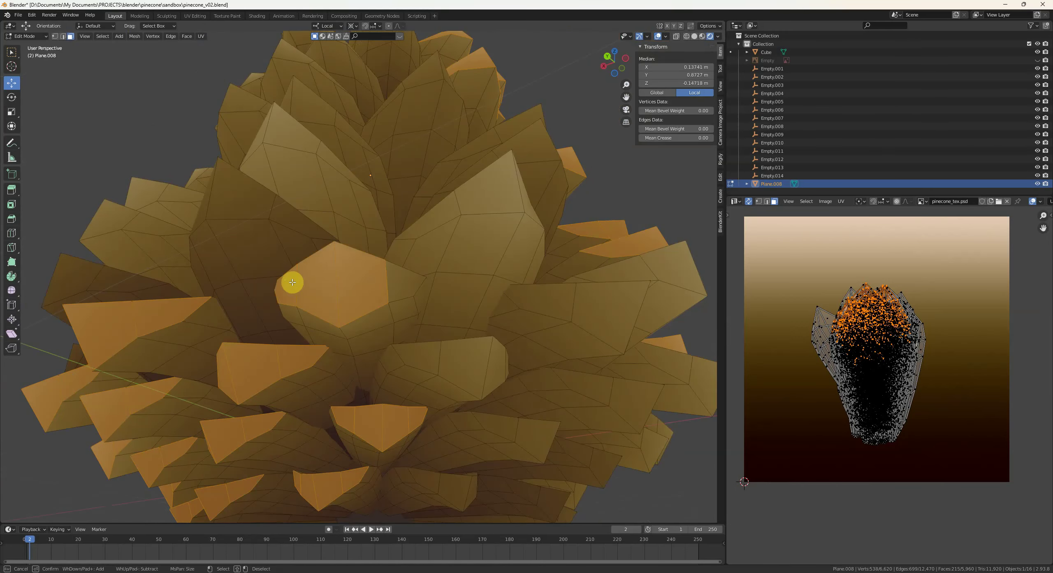
left_click(435, 356)
middle_click_drag(435, 356, 430, 325)
key("c")
left_click(429, 325)
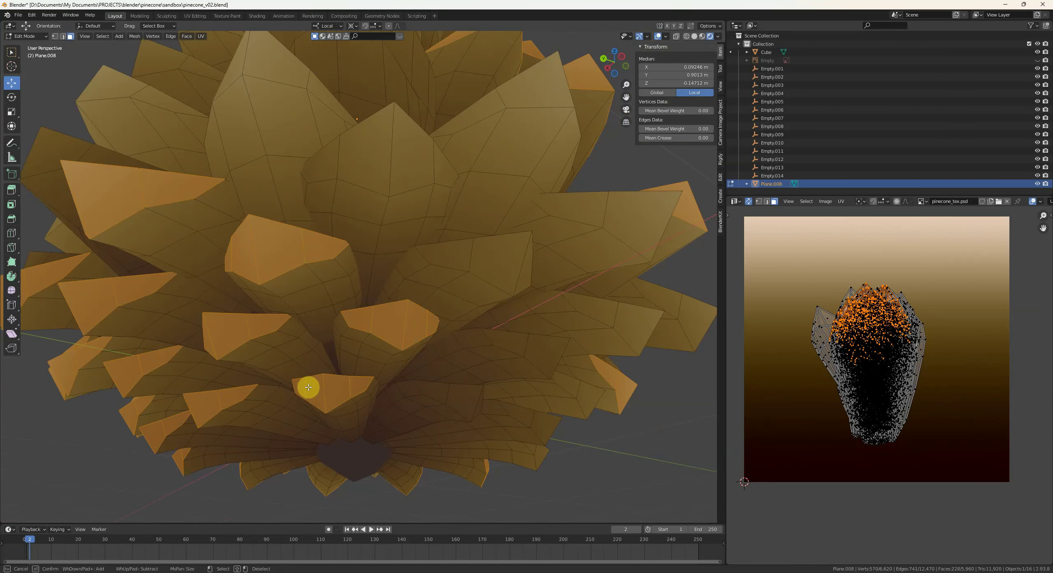
- Move up from the underside and select the tip faces of the large central scales on this side
left_click_drag(332, 194, 428, 174)
mouse_move(428, 174)
middle_mouse_down()
mouse_move(496, 327)
mouse_move(466, 320)
middle_mouse_up()
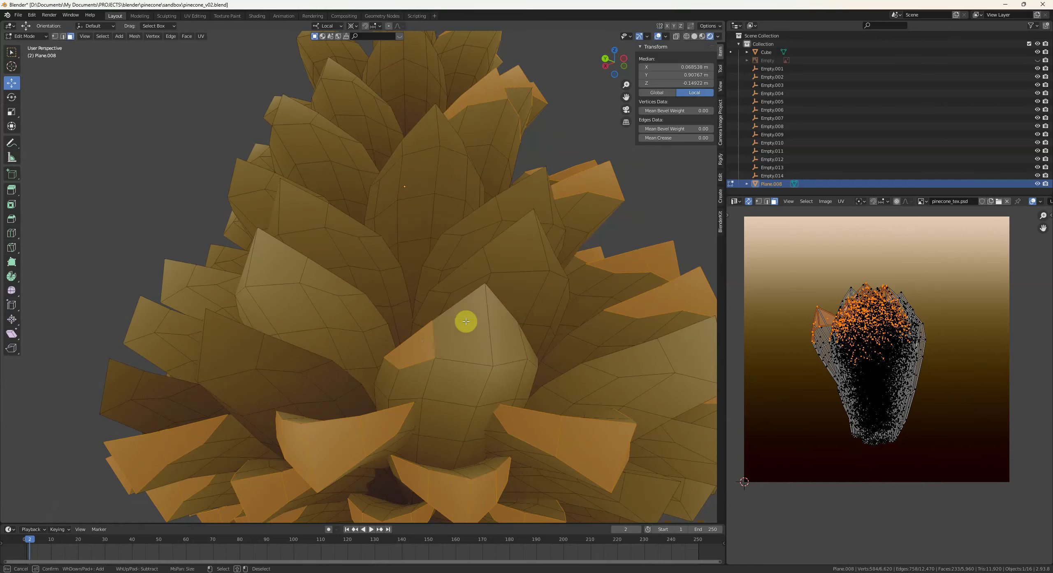
left_click_drag(466, 320, 506, 345)
mouse_move(507, 345)
middle_mouse_down()
mouse_move(465, 342)
mouse_move(492, 348)
middle_mouse_up()
left_click(455, 297)
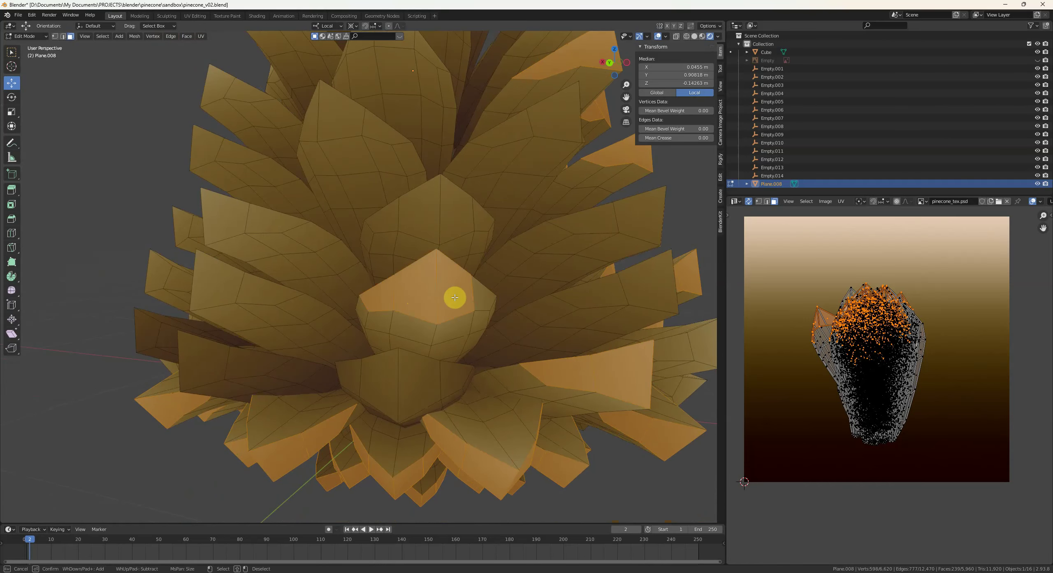
left_click_drag(422, 347, 437, 375)
- Select the tip faces of the stacked central scales facing the view and of the next ones beside them
middle_click_drag(437, 376, 348, 317)
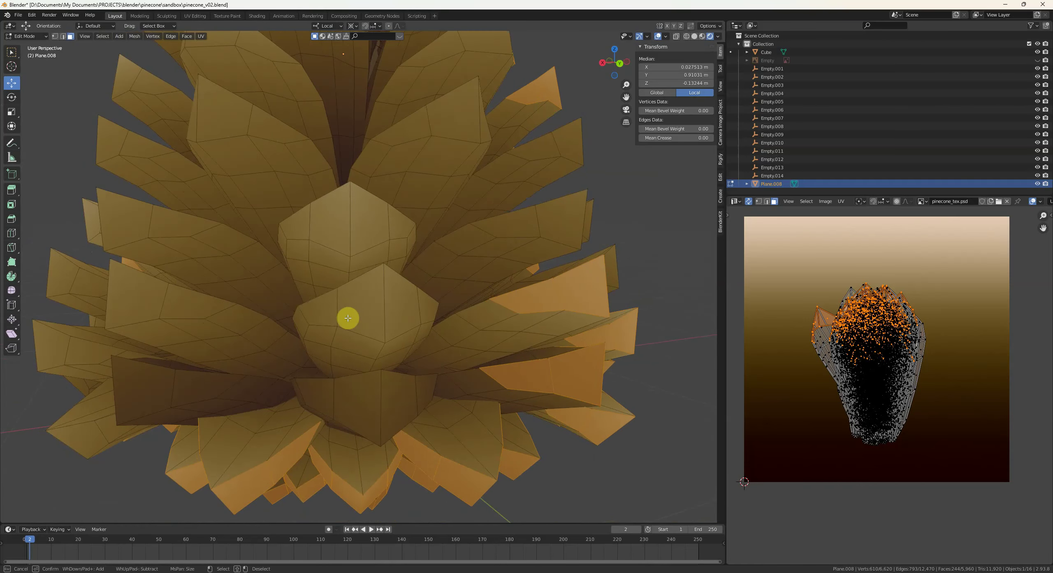
mouse_move(348, 317)
left_mouse_down()
mouse_move(418, 304)
mouse_move(332, 395)
mouse_move(410, 391)
left_mouse_up()
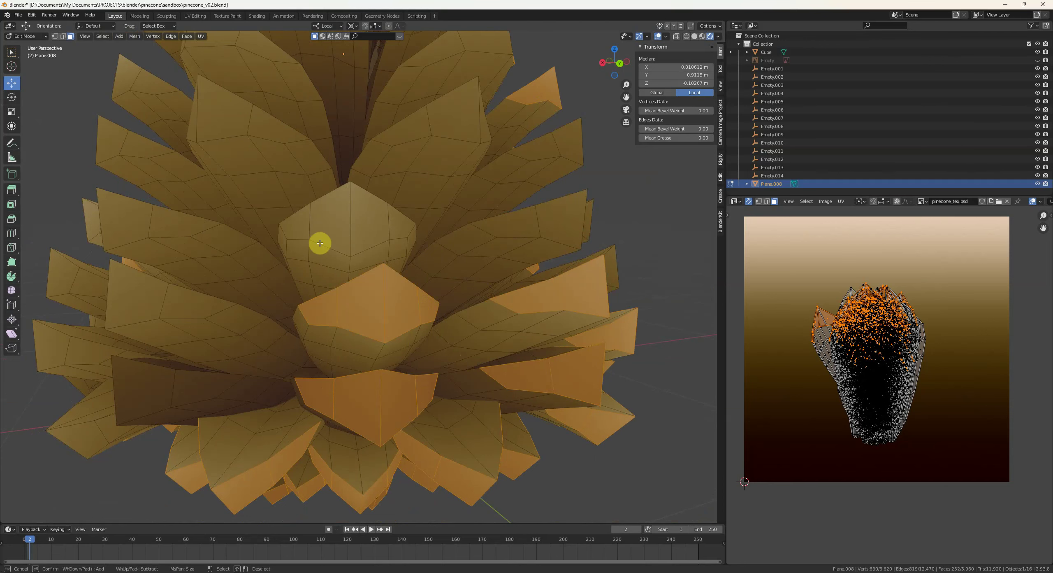
left_click_drag(320, 242, 388, 218)
middle_click_drag(388, 218, 339, 304)
left_click_drag(362, 317, 280, 320)
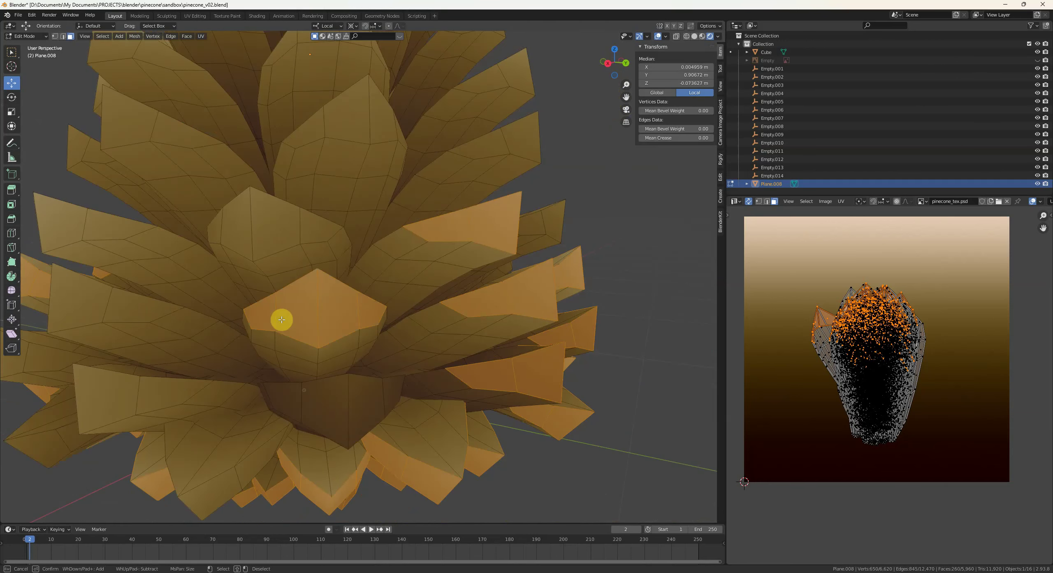
left_click_drag(294, 396, 386, 394)
- Turn to the adjacent side and add the tip faces of its unselected central scales in the lower half
middle_click_drag(202, 317, 398, 378)
left_click(329, 253)
left_click_drag(397, 377, 414, 261)
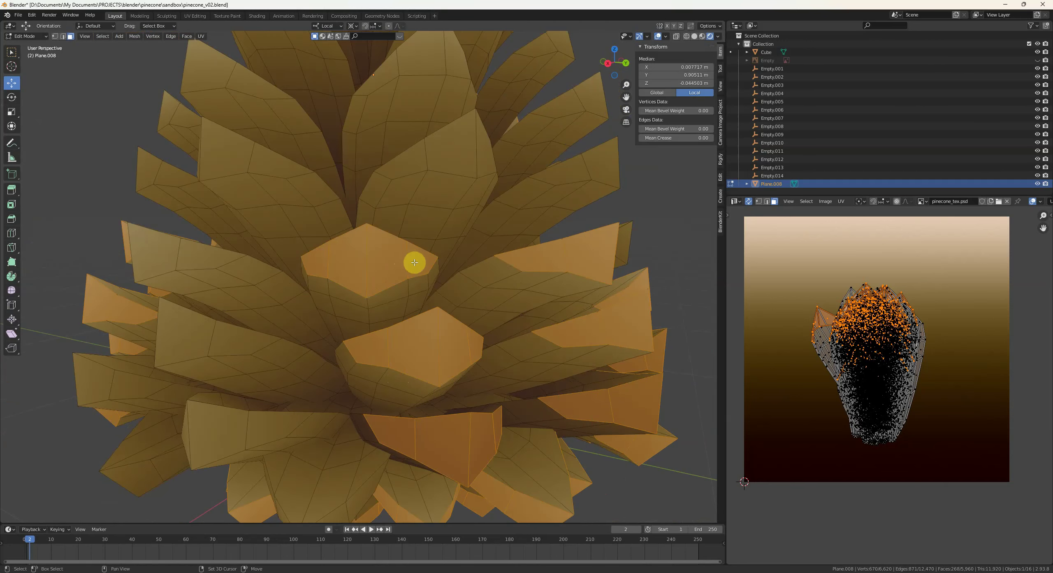
middle_click_drag(414, 261, 341, 322)
left_click(331, 321)
left_click_drag(331, 321, 436, 402)
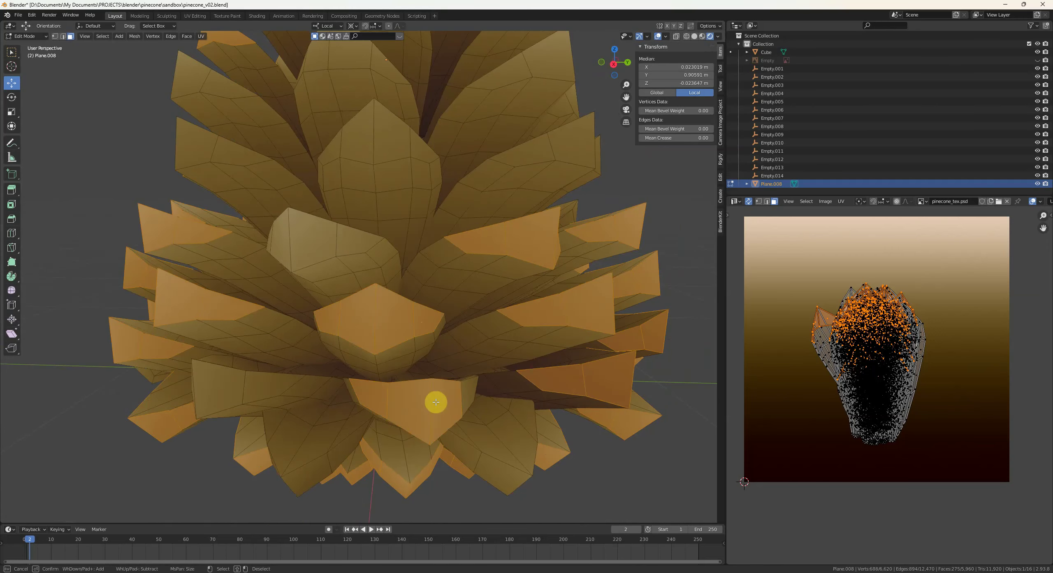
- Add the tip faces of the remaining unselected scales low on this side, just above the bottom rows
middle_click_drag(463, 392, 498, 370)
key("c")
left_click_drag(208, 368, 305, 372)
right_click(353, 474)
middle_click_drag(353, 474, 332, 462)
key("c")
left_click_drag(332, 461, 275, 357)
middle_click_drag(276, 358, 401, 382)
left_click_drag(401, 383, 488, 385)
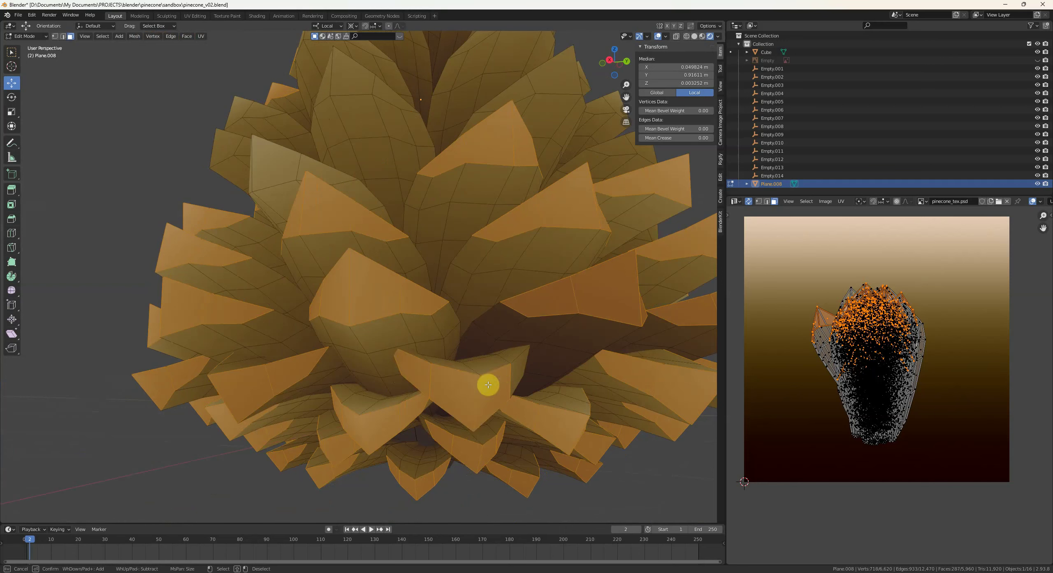
- Select the tip faces of the central scales in the rows above the finished lower rows
middle_click_drag(505, 373, 376, 368)
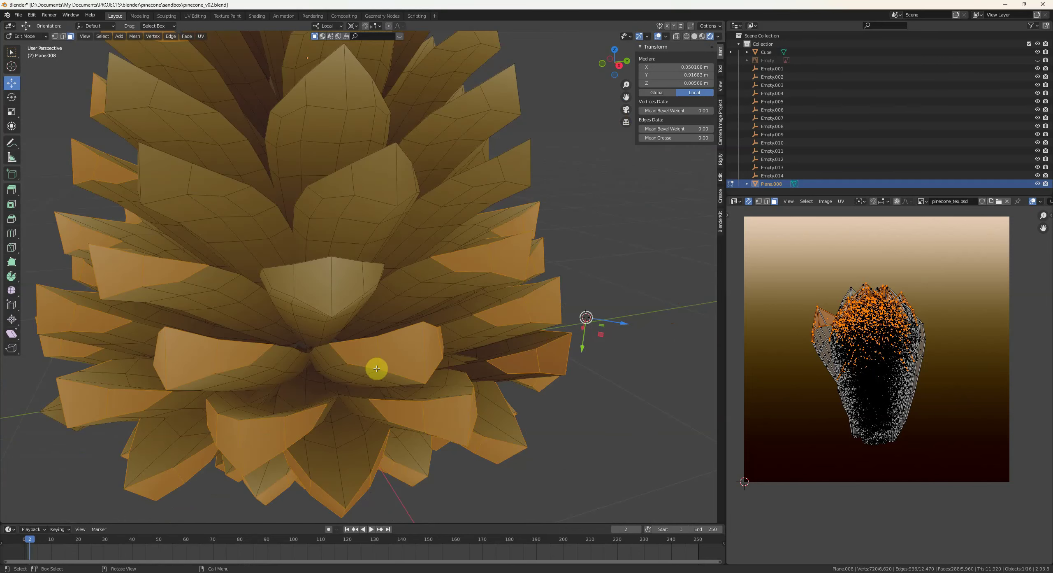
left_click_drag(376, 369, 371, 280)
middle_click_drag(371, 279, 341, 348)
left_click_drag(341, 348, 266, 320)
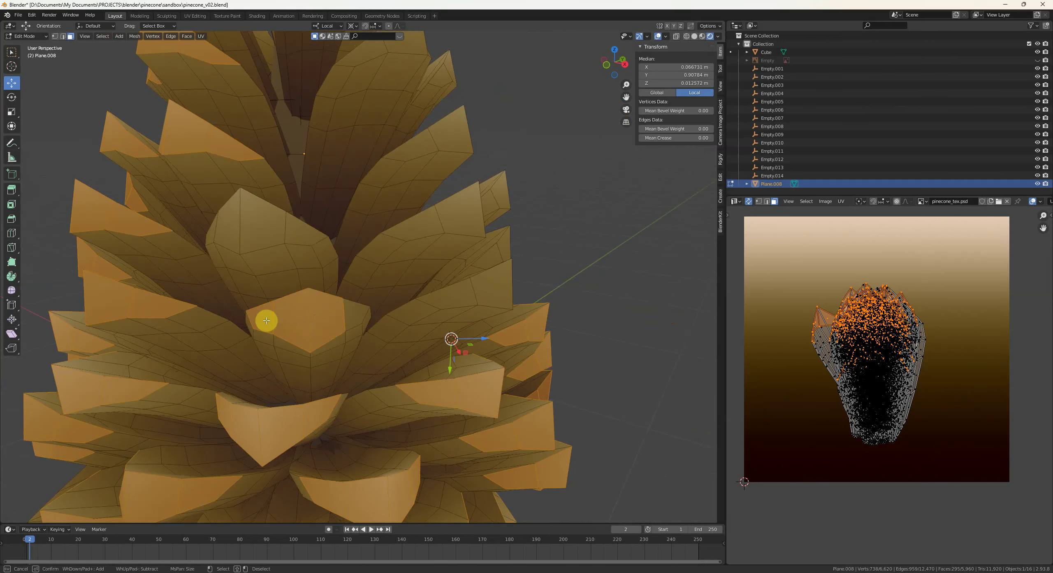
left_click_drag(215, 233, 298, 237)
middle_click_drag(299, 237, 425, 256)
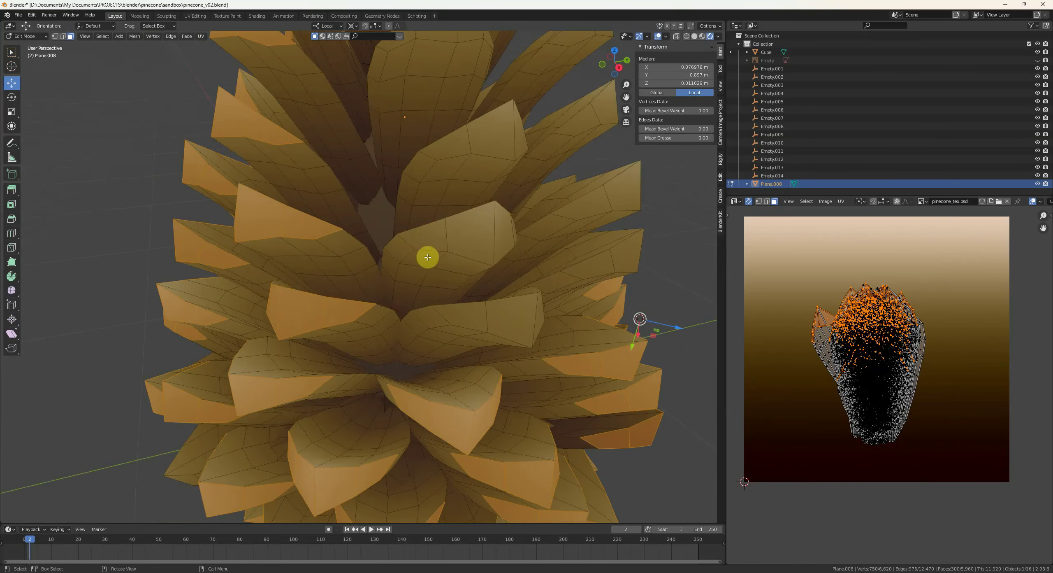
- Continue around the middle of the pinecone, circle-selecting the tip faces of the unselected scales facing the view
left_click_drag(425, 256, 491, 235)
middle_click_drag(492, 235, 381, 300)
mouse_move(380, 300)
left_mouse_down()
mouse_move(360, 310)
mouse_move(399, 348)
left_mouse_up()
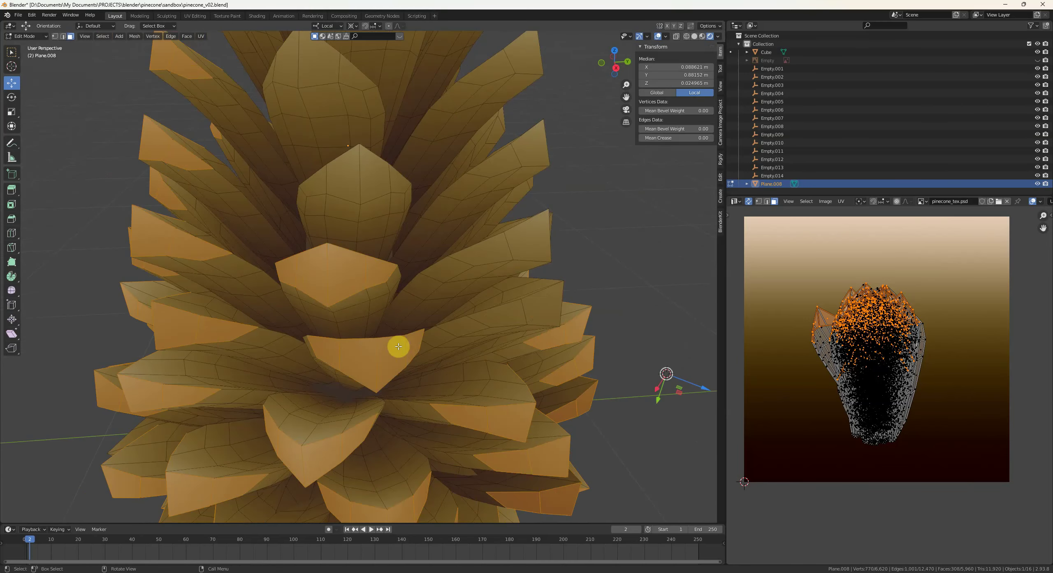
middle_click_drag(399, 348, 368, 340)
mouse_move(367, 340)
left_mouse_down()
mouse_move(428, 301)
mouse_move(362, 244)
left_mouse_up()
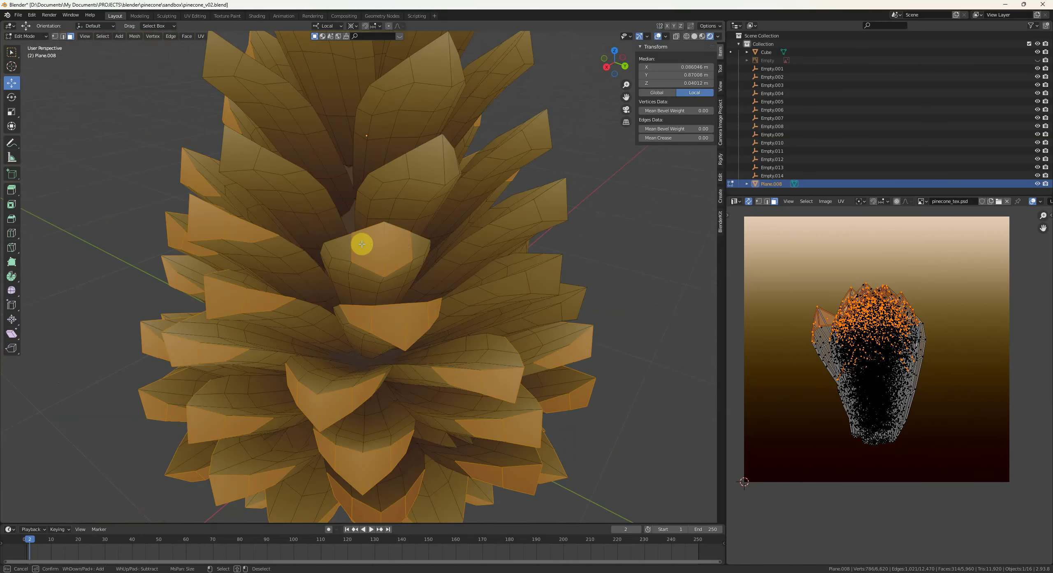
- Work upward around the upper middle rows, adding the tip faces of their unselected scales
middle_click_drag(358, 245, 325, 306)
left_click_drag(325, 306, 440, 233)
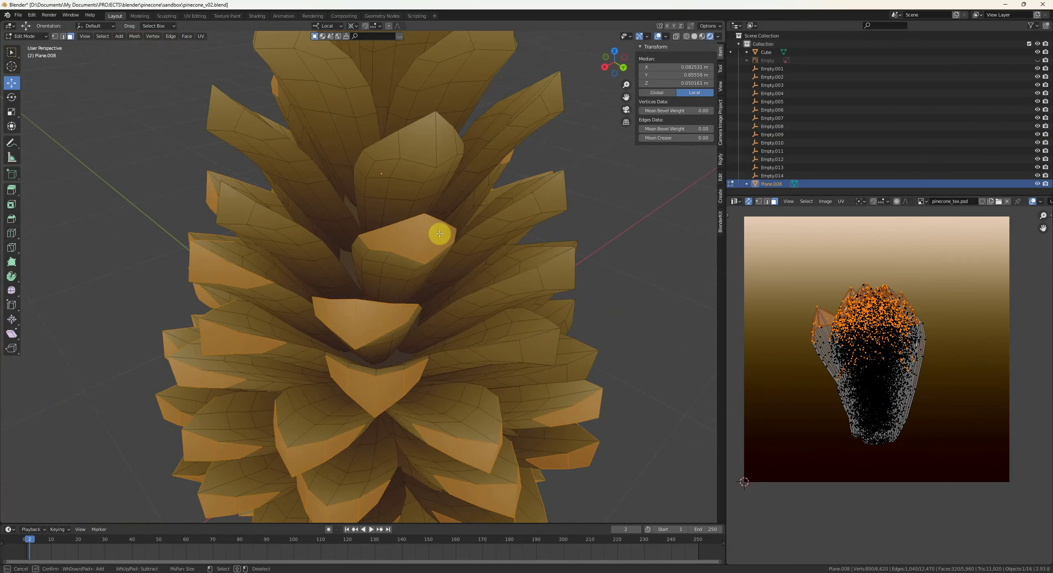
middle_click_drag(440, 233, 224, 325)
left_click_drag(223, 324, 259, 325)
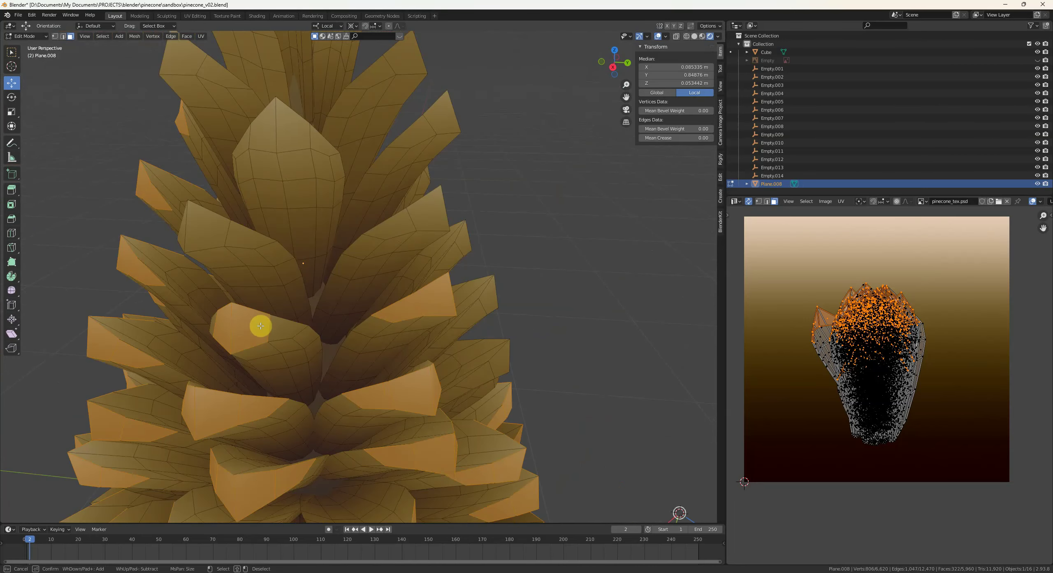
middle_click_drag(258, 324, 374, 364)
mouse_move(334, 400)
left_mouse_down()
mouse_move(300, 304)
mouse_move(400, 207)
left_mouse_up()
- Select the tip faces of the unselected scales just below the pinecone's top and on the adjacent side
middle_click_drag(400, 206, 325, 277)
left_click(327, 272)
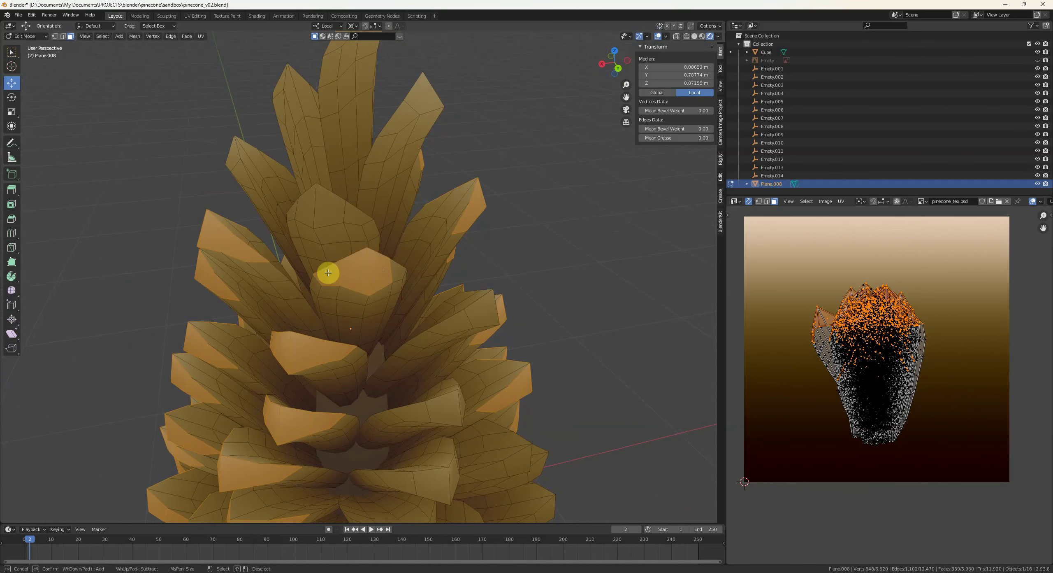
middle_click_drag(394, 269, 362, 225)
left_click_drag(362, 226, 341, 199)
middle_click_drag(341, 200, 308, 252)
left_click(308, 251)
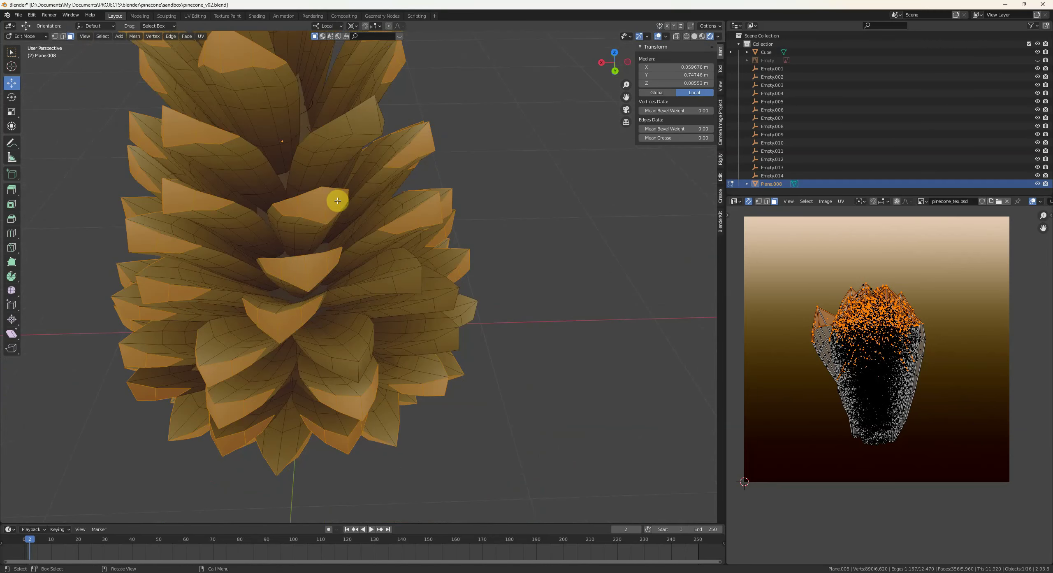
- Return to the lower half and add the tip faces of the skipped scales in its middle rows
middle_click_drag(338, 200, 305, 349)
key("c")
left_click(304, 348)
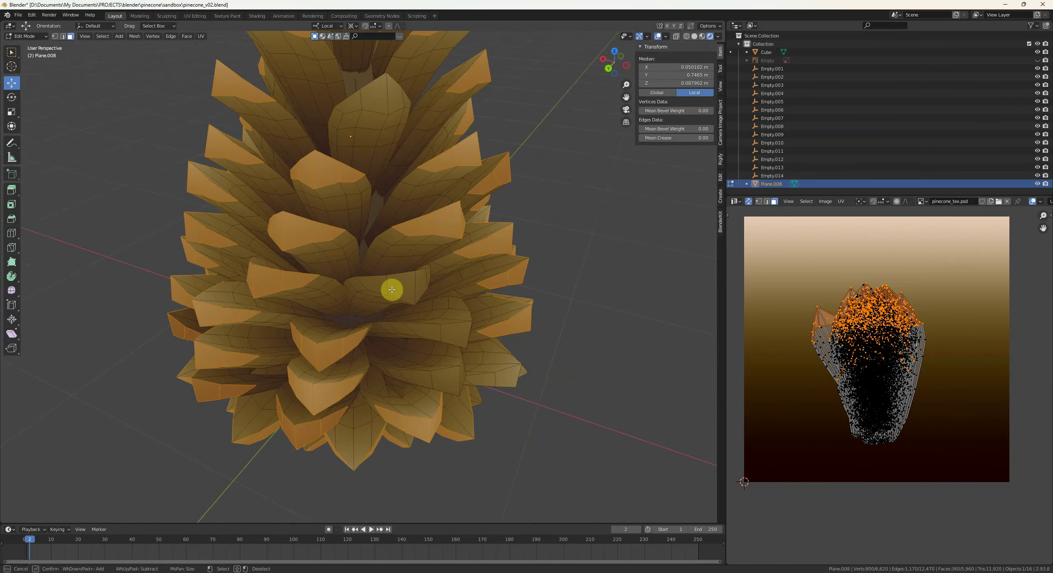
middle_click_drag(466, 327, 296, 281)
key("c")
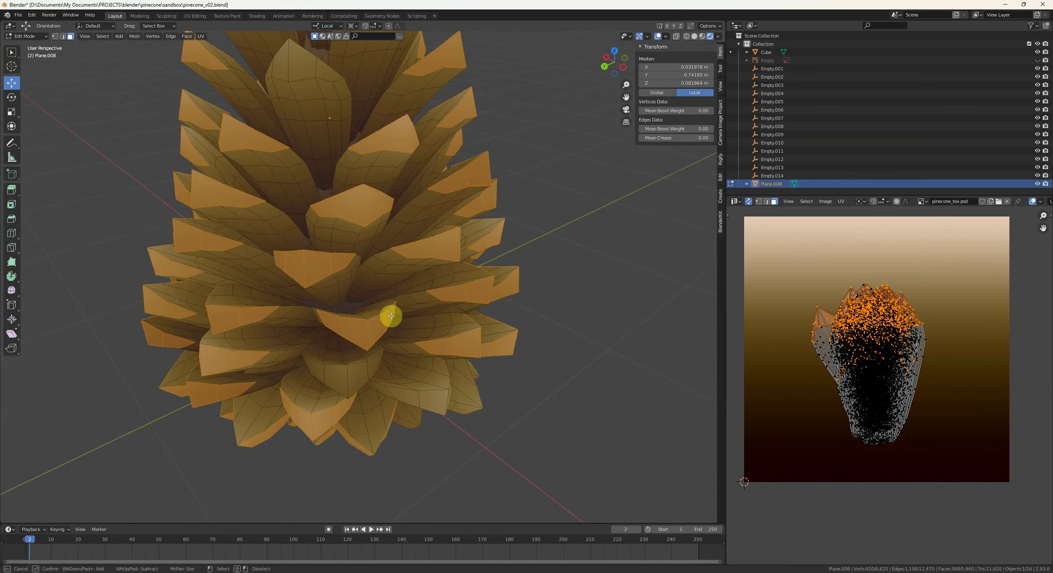
- Circle-select the tip faces of the remaining unselected scales low on this side, near the base
left_click(420, 400)
right_click(420, 400)
mouse_move(420, 400)
middle_mouse_down()
mouse_move(463, 406)
mouse_move(440, 400)
middle_mouse_up()
key("c")
left_click(357, 362)
right_click(357, 362)
middle_click_drag(358, 362, 375, 349)
middle_click_drag(494, 370, 416, 298, "shift")
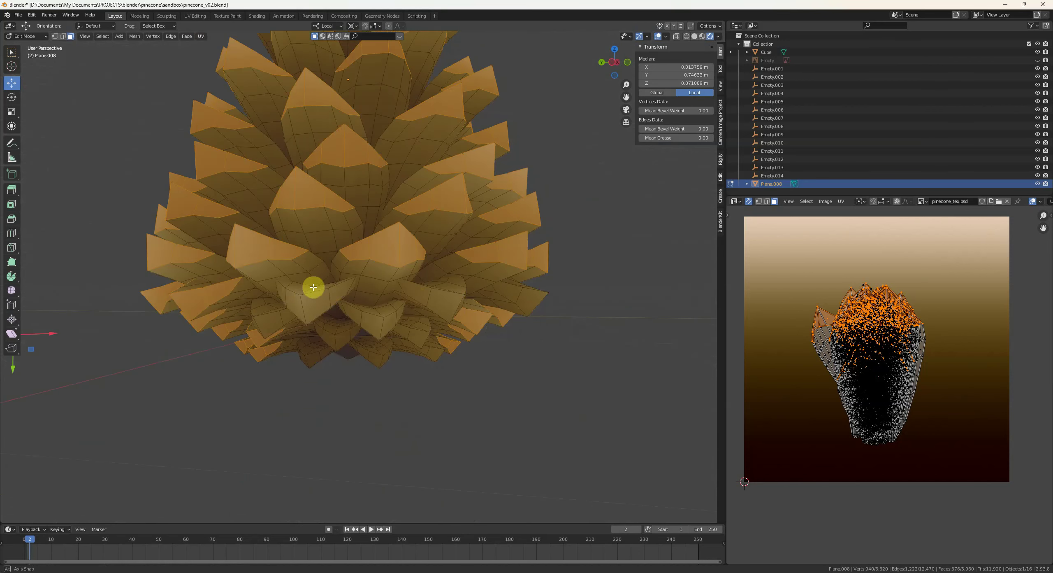
- Add the tip faces of the small unselected scales directly above the bottom opening, seen from the side
middle_click_drag(313, 296, 313, 287)
key("c")
left_click(282, 311)
middle_click_drag(279, 316, 301, 315)
right_click(301, 316)
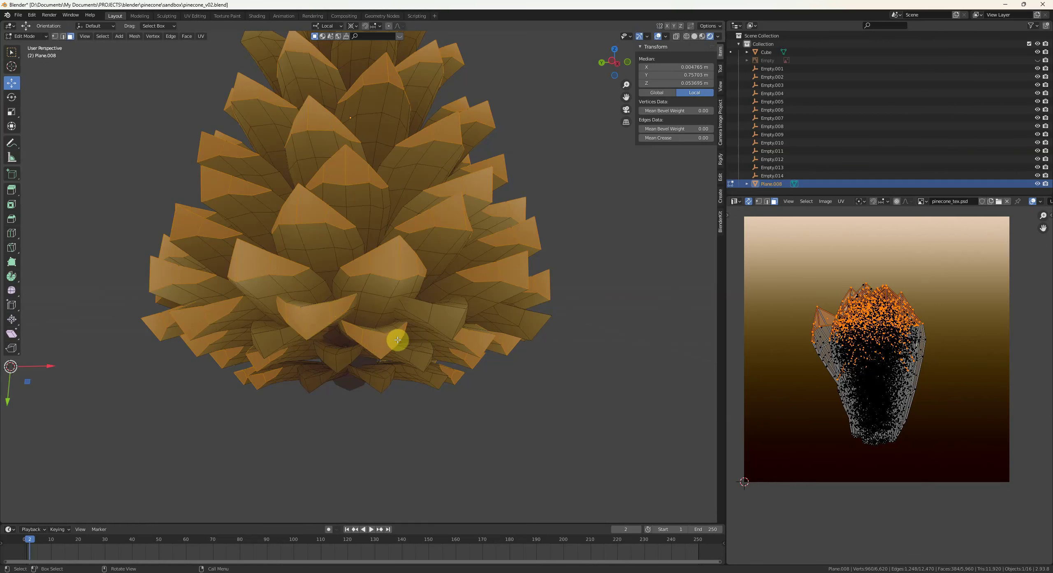
key("c")
left_click(436, 316)
right_click(430, 316)
middle_click_drag(424, 316, 391, 288)
middle_click_drag(338, 398, 349, 289, "shift")
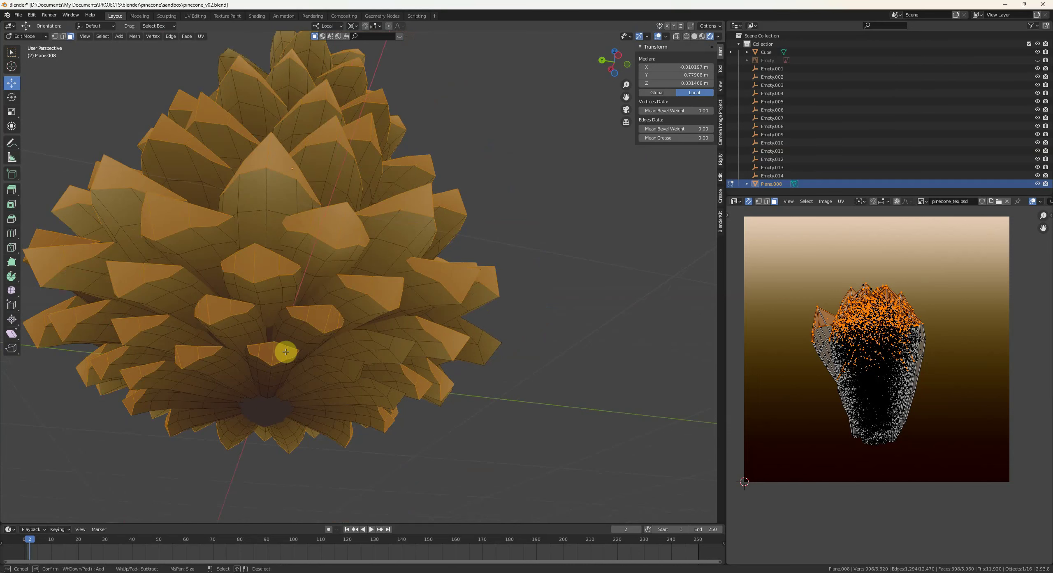
- View the base from below and select the tip faces of the last unselected small scales around the opening
middle_click_drag(286, 351, 361, 299)
left_click(361, 299)
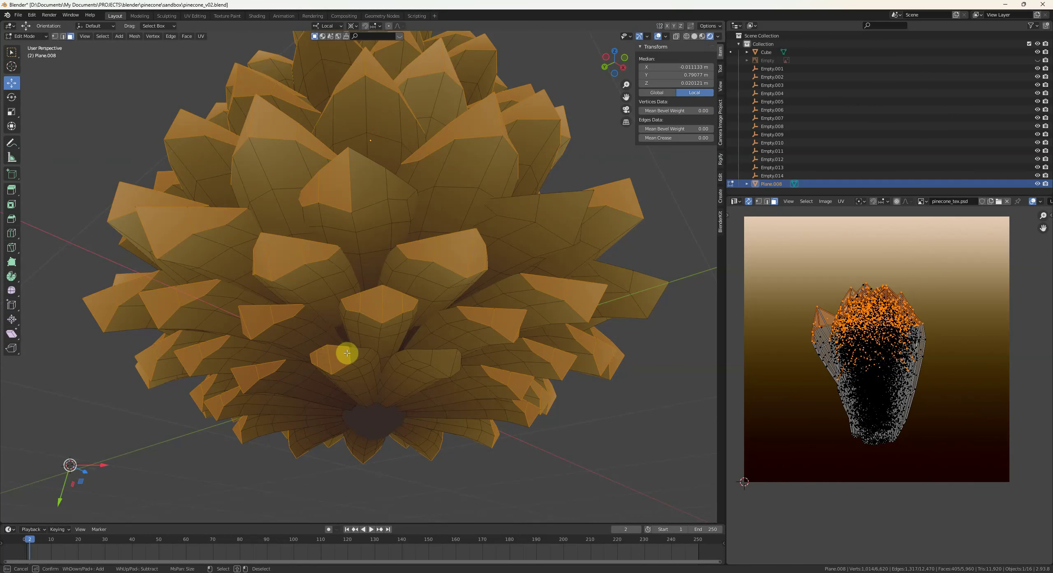
key("c")
left_click(389, 196)
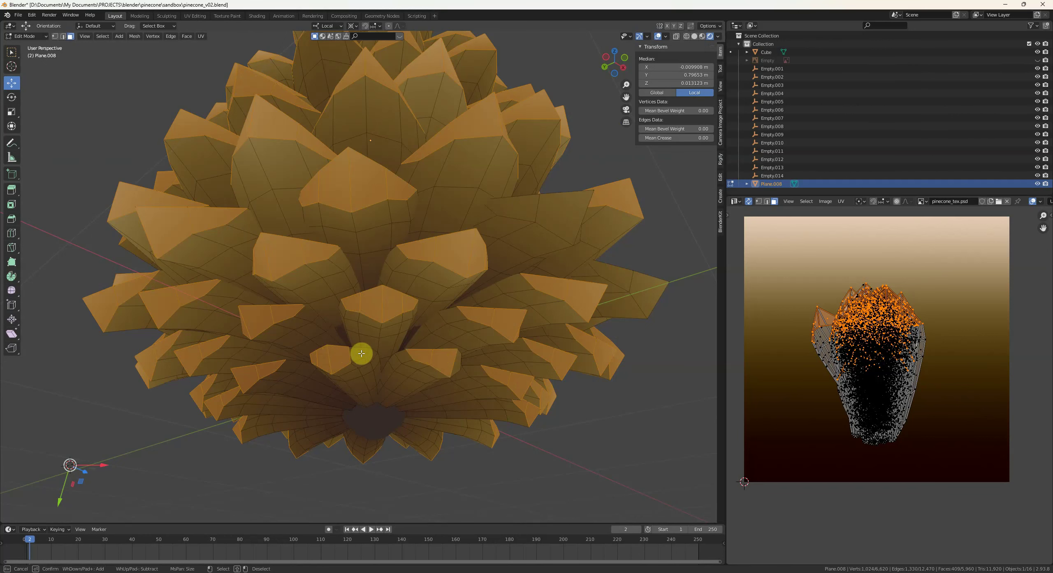
left_click(361, 353)
middle_click_drag(361, 353, 321, 343)
scroll(428, 331, "down", 5)
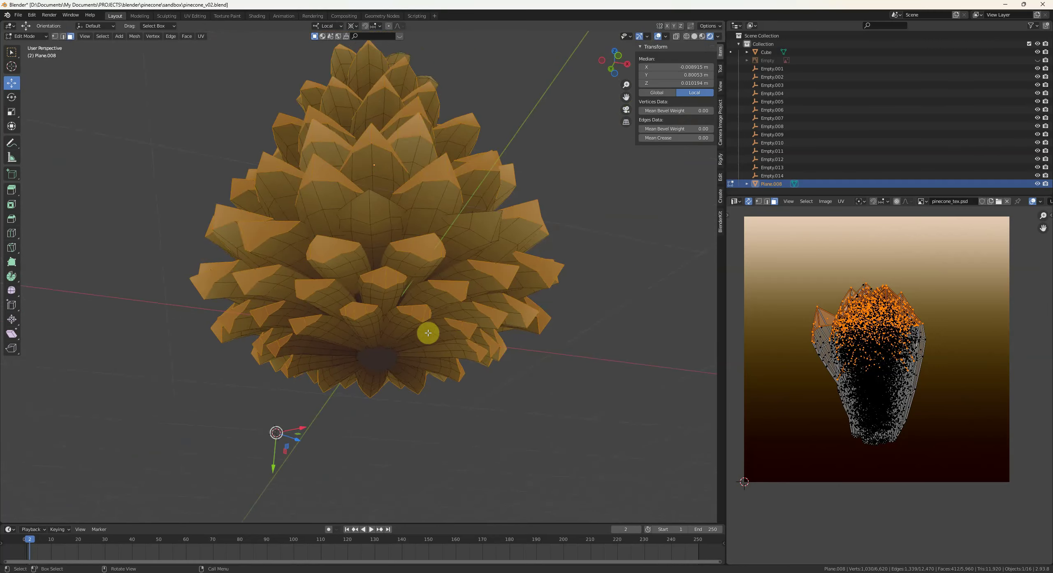
- Check around the whole pinecone for missed scales and add their tip faces to the selection
middle_click_drag(428, 332, 339, 370)
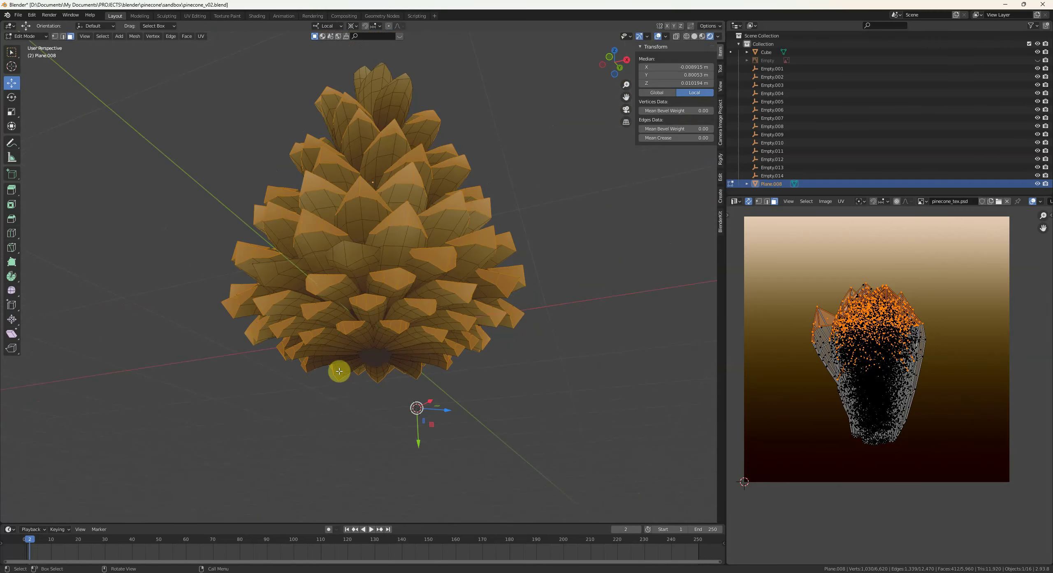
right_click(339, 252)
mouse_move(339, 252)
middle_mouse_down()
mouse_move(269, 247)
mouse_move(343, 340)
mouse_move(397, 359)
mouse_move(352, 343)
mouse_move(376, 341)
mouse_move(370, 264)
middle_mouse_up()
key("c")
left_click(269, 248)
left_click(259, 249)
right_click(296, 250)
- Circle-select the unselected tip faces of the scales at the top of the pinecone, seen from above
scroll(313, 251, "down", 1)
scroll(397, 360, "up", 1)
key("c")
key("c")
left_click(345, 352)
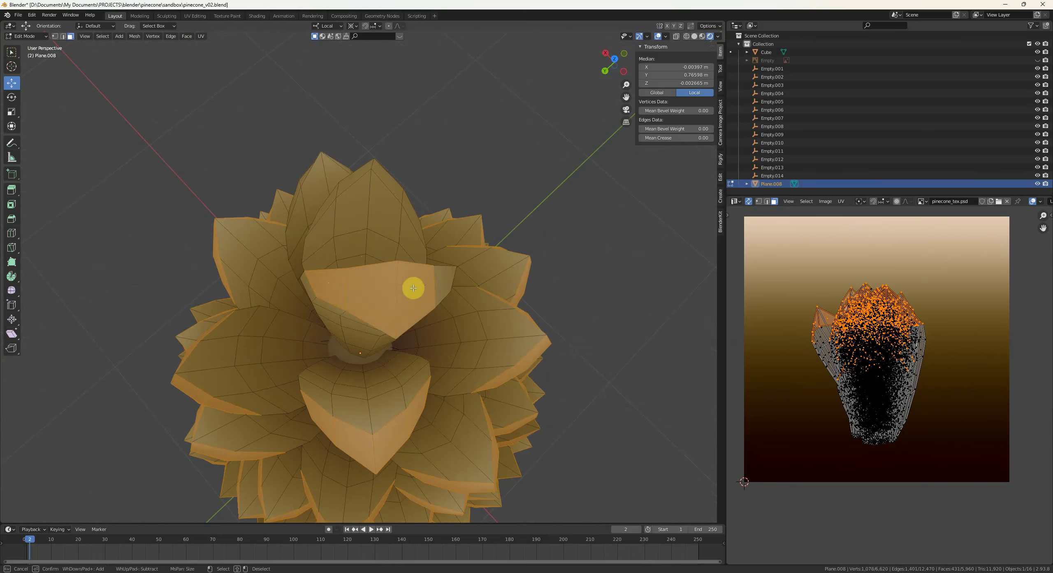
key("Escape")
middle_click_drag(255, 325, 439, 314)
middle_click_drag(351, 350, 374, 332)
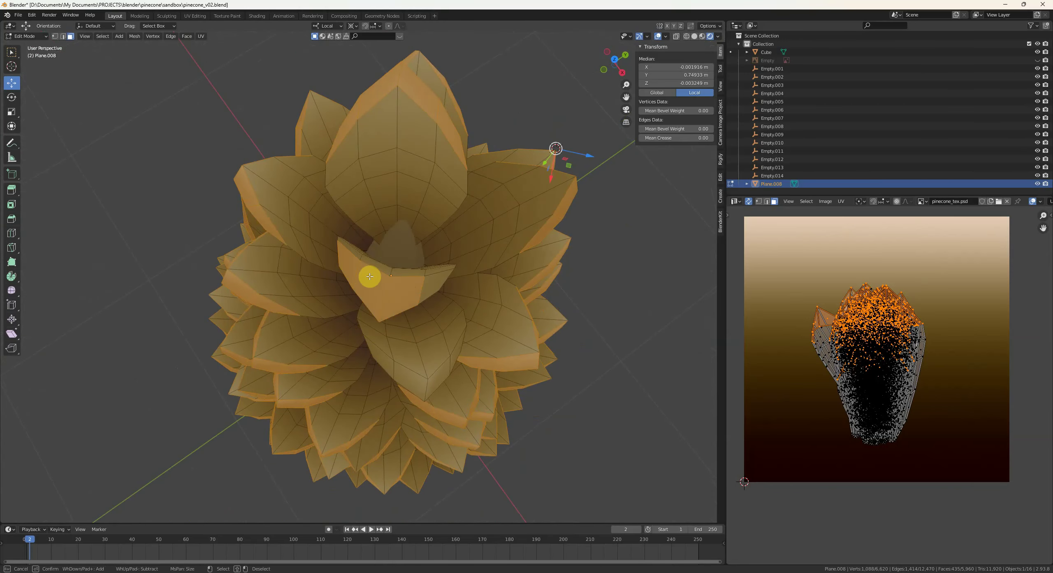
middle_click_drag(412, 362, 394, 341)
key("c")
left_click(403, 291)
key("Escape")
- Move the UVs of all selected tip faces up along Y into the lighter part of the gradient and leave mesh editing
middle_click_drag(403, 291, 254, 315)
key("g")
key("y")
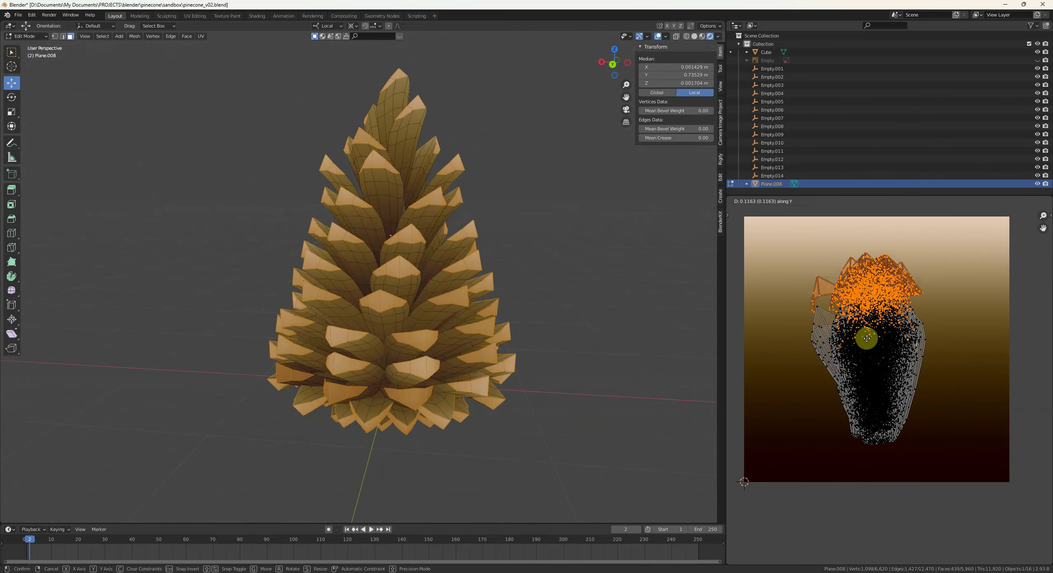
left_click(865, 326)
key("Tab")
- Unhide the pinecone reference image and deselect everything to inspect the shaded scales
key("alt+h")
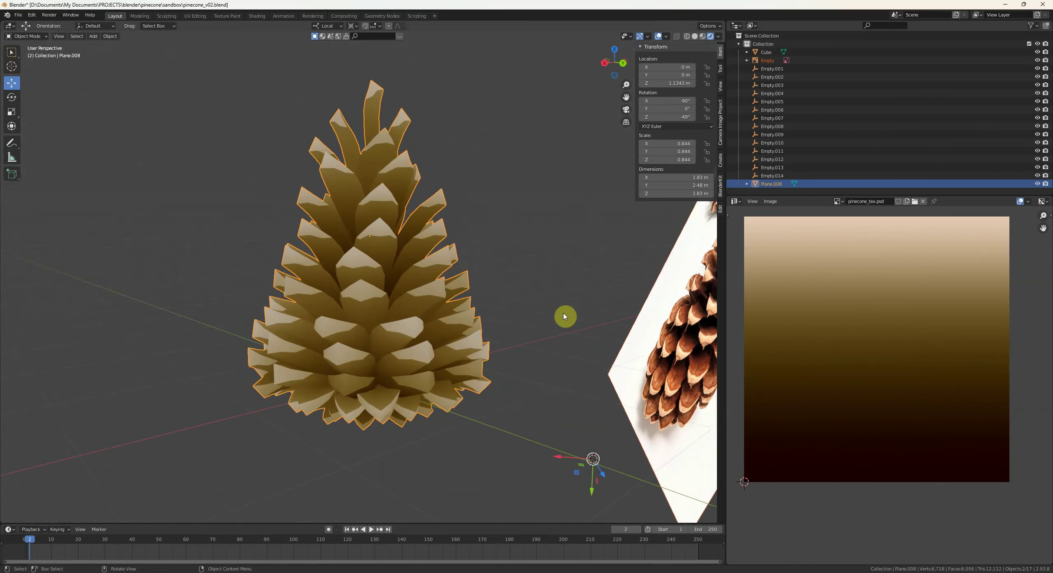
key("alt+a")
scroll(440, 317, "down", 2)
mouse_move(393, 315)
middle_mouse_down()
mouse_move(439, 315)
mouse_move(402, 324)
middle_mouse_up()
scroll(415, 312, "up", 3)
- Select the missed tip faces of the scales near the base and move their UVs into the lighter gradient area
key("Tab")
scroll(419, 293, "up", 2)
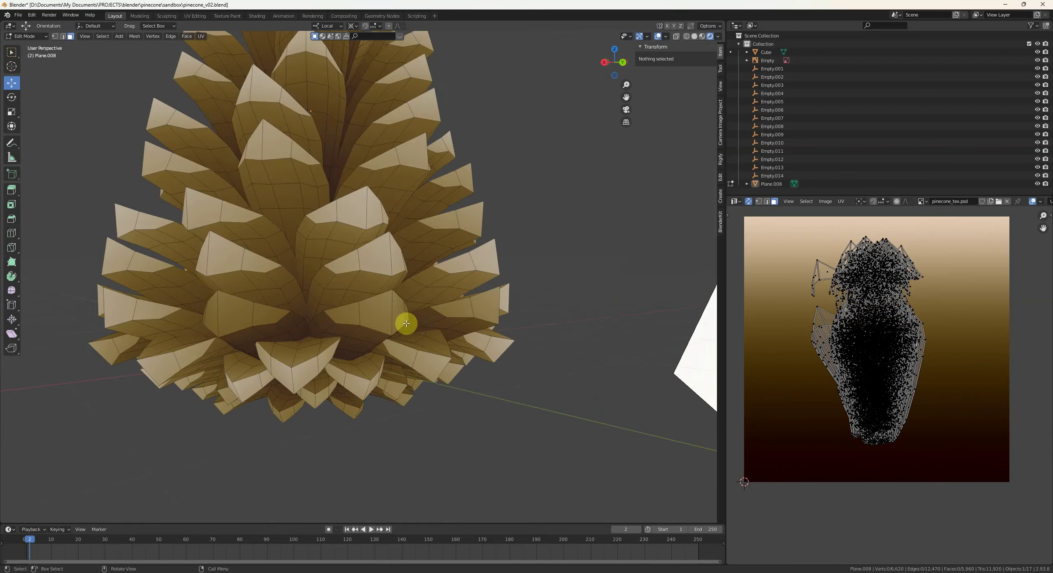
left_click(251, 314)
middle_click_drag(255, 322, 328, 317)
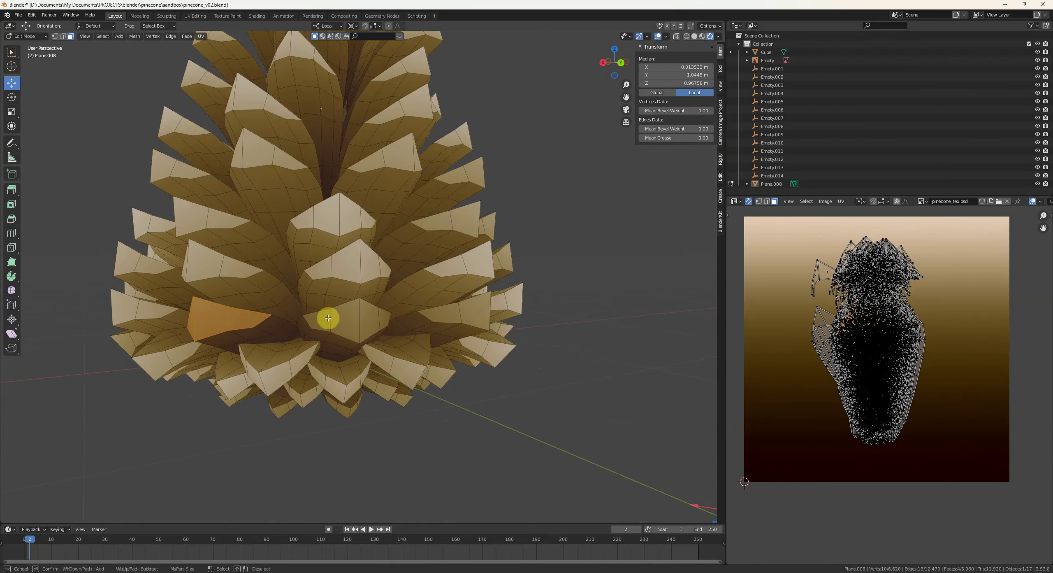
right_click(377, 319)
key("g")
left_click(825, 338)
key("alt+a")
middle_click_drag(557, 368, 393, 368)
key("Tab")
- Edit the inner core seen through the bottom opening and scale its UVs along Y on the gradient
scroll(479, 345, "down", 5)
key("Tab")
key("Tab")
left_click(389, 371)
key("Tab")
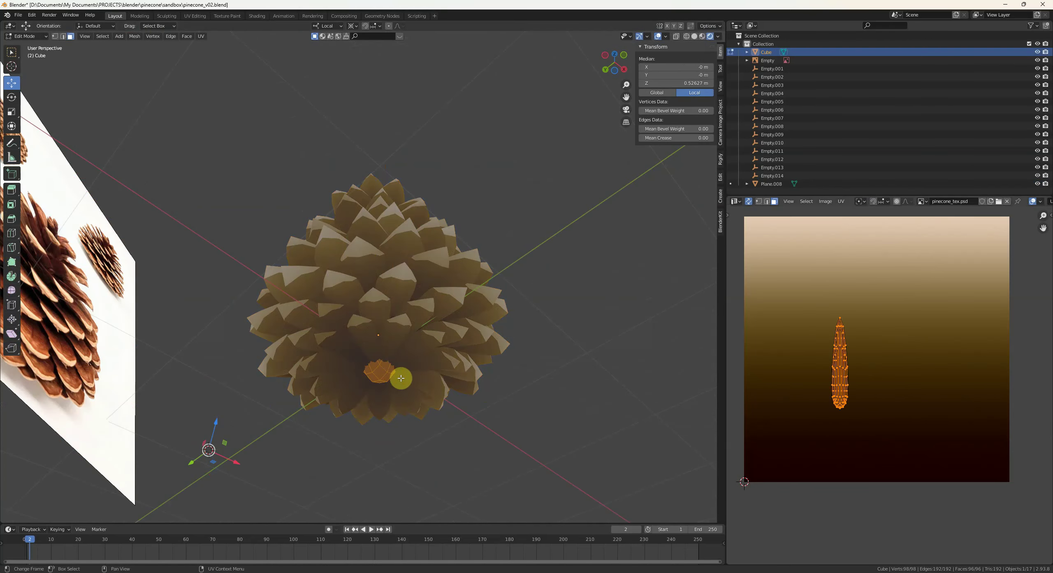
key("s")
key("y")
left_click(885, 368)
key("Tab")
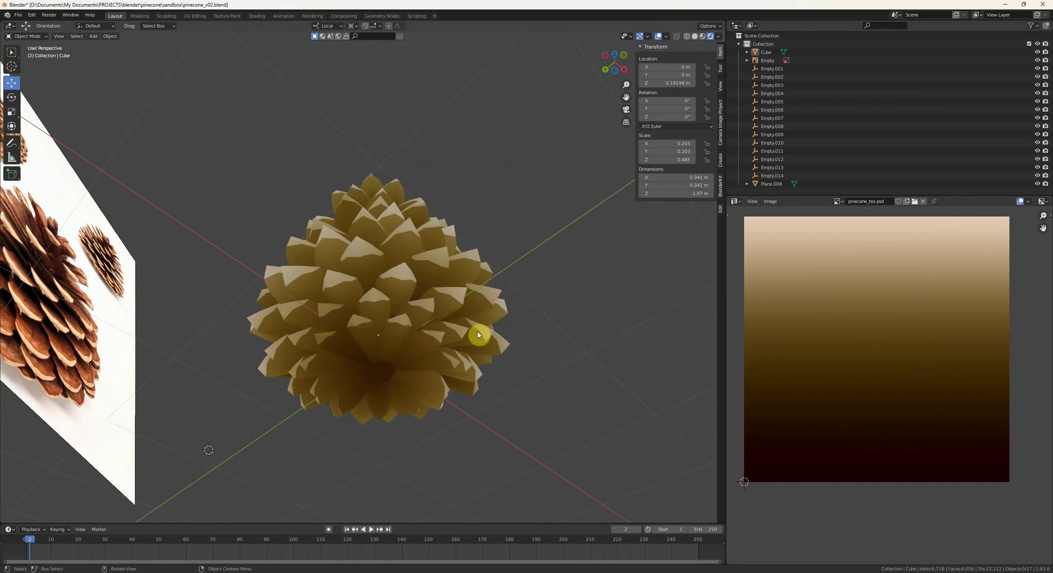
- Join the scales with the core into one object and apply its rotation and scale
middle_click_drag(480, 336, 375, 375)
scroll(385, 349, "down", 4)
left_click(374, 311)
left_click(359, 271, "shift")
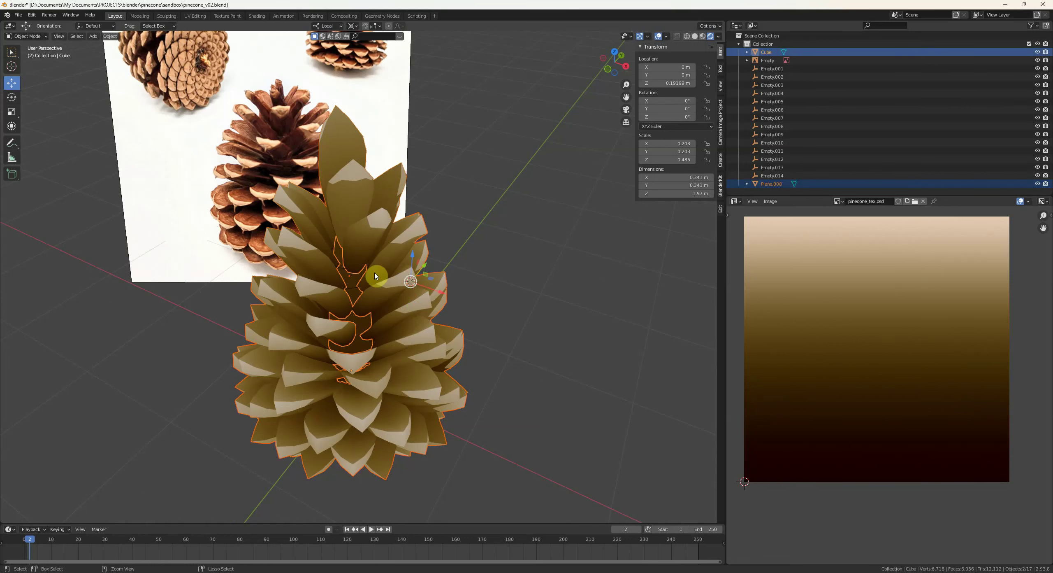
key("ctrl+j")
left_click(375, 273)
key("ctrl+a")
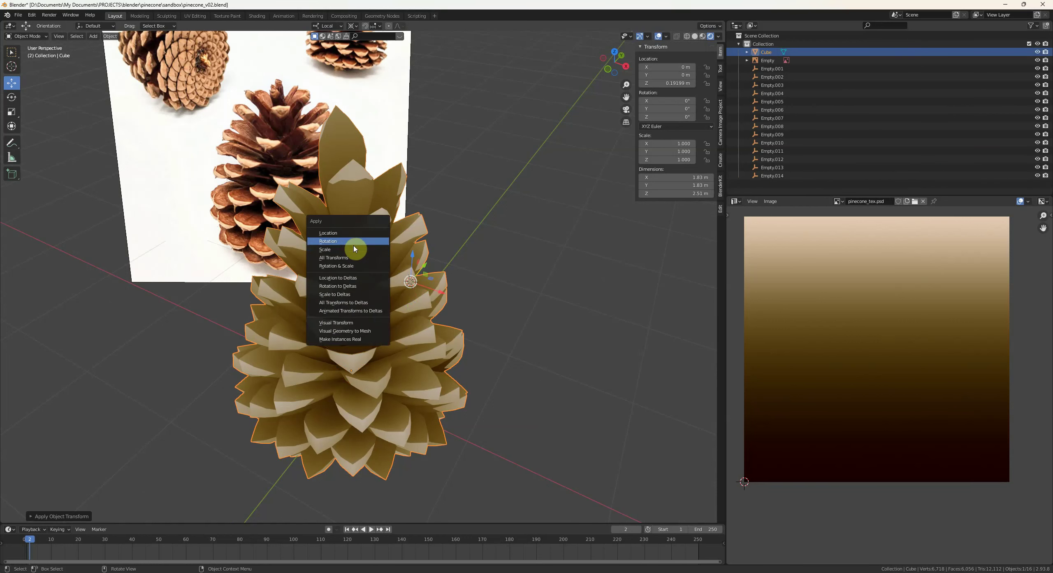
key("alt+a")
- Delete the pinecone reference image, check the finished model from the front, and save the file
middle_click_drag(352, 238, 440, 66)
left_click(317, 183)
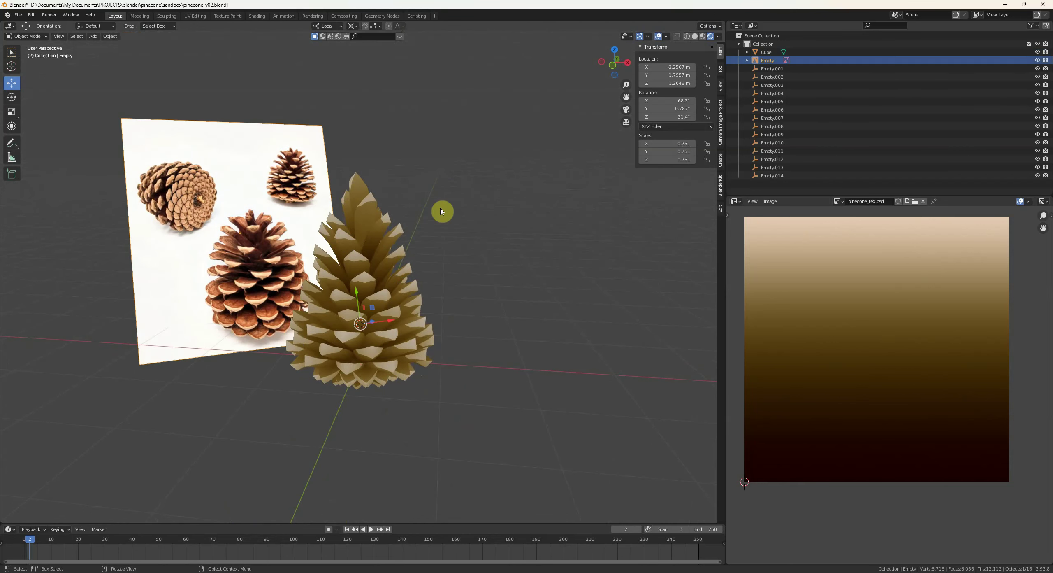
key("Delete")
middle_click_drag(442, 211, 412, 277)
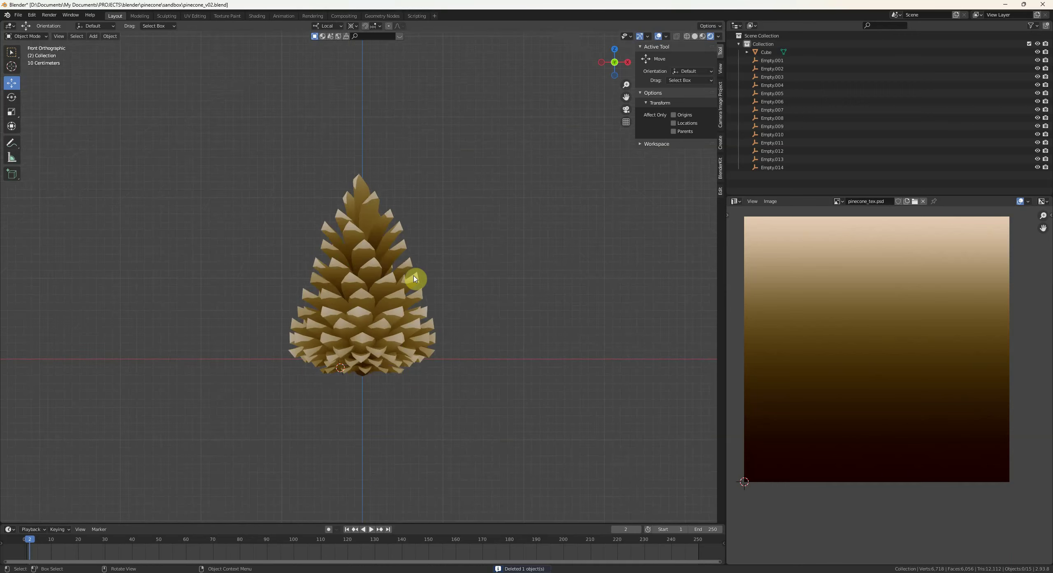
middle_click_drag(498, 270, 434, 279)
key("ctrl+s")
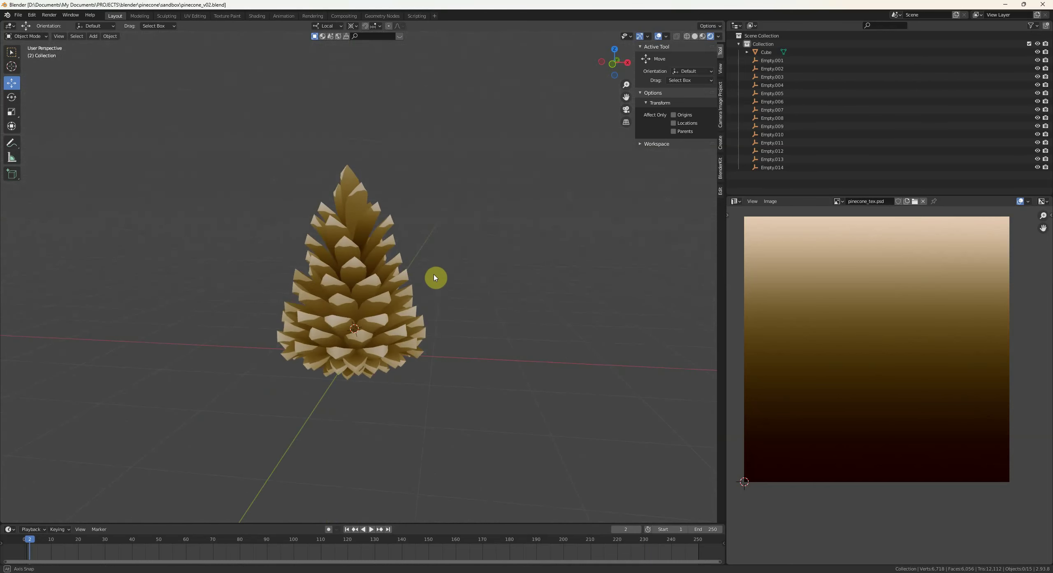